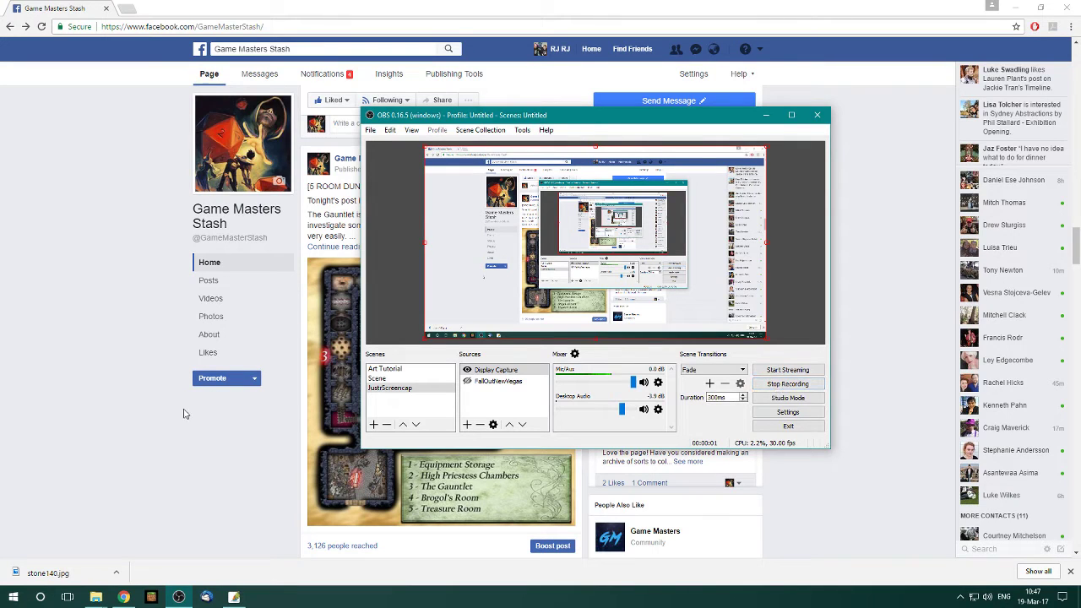
- Bring the Game Masters Stash page forward and scroll through The Gauntlet post and comments
left_click(145, 487)
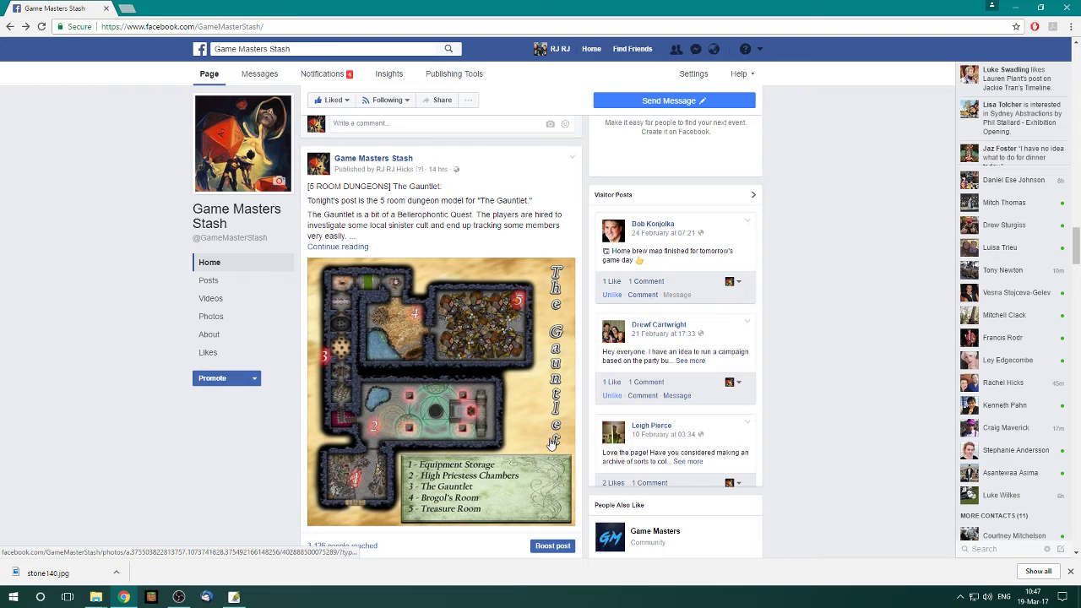
scroll(473, 410, "down", 1)
scroll(352, 403, "down", 1)
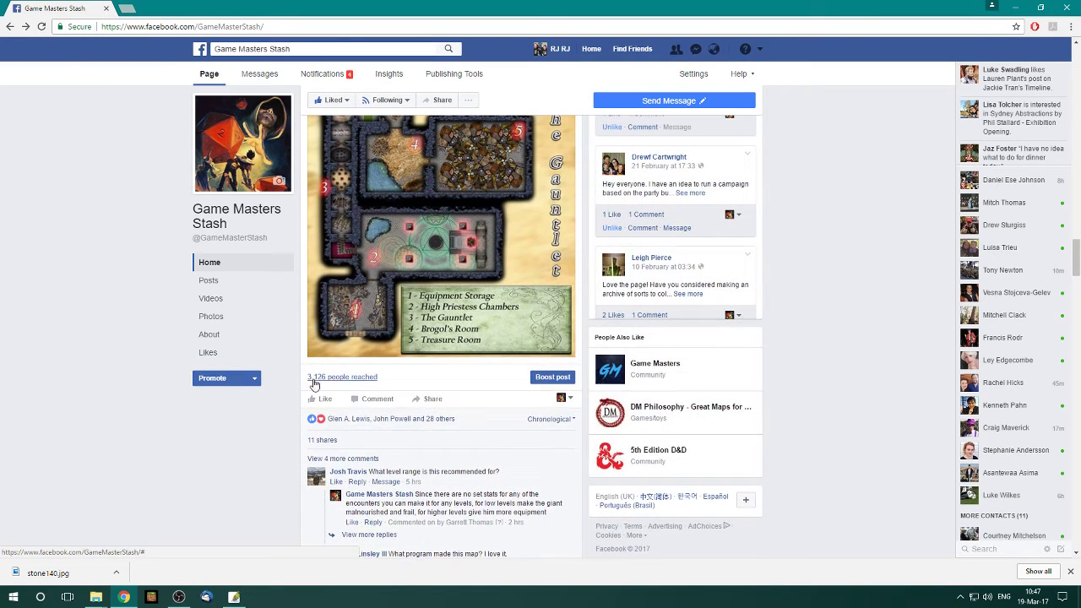
scroll(488, 315, "up", 1)
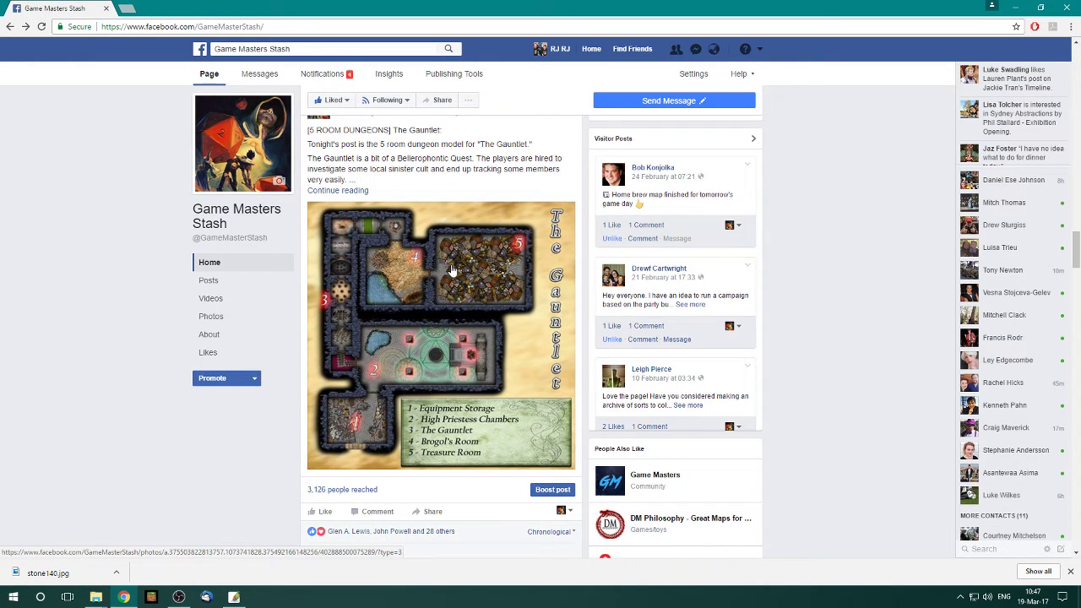
scroll(418, 450, "down", 2)
scroll(481, 425, "down", 1)
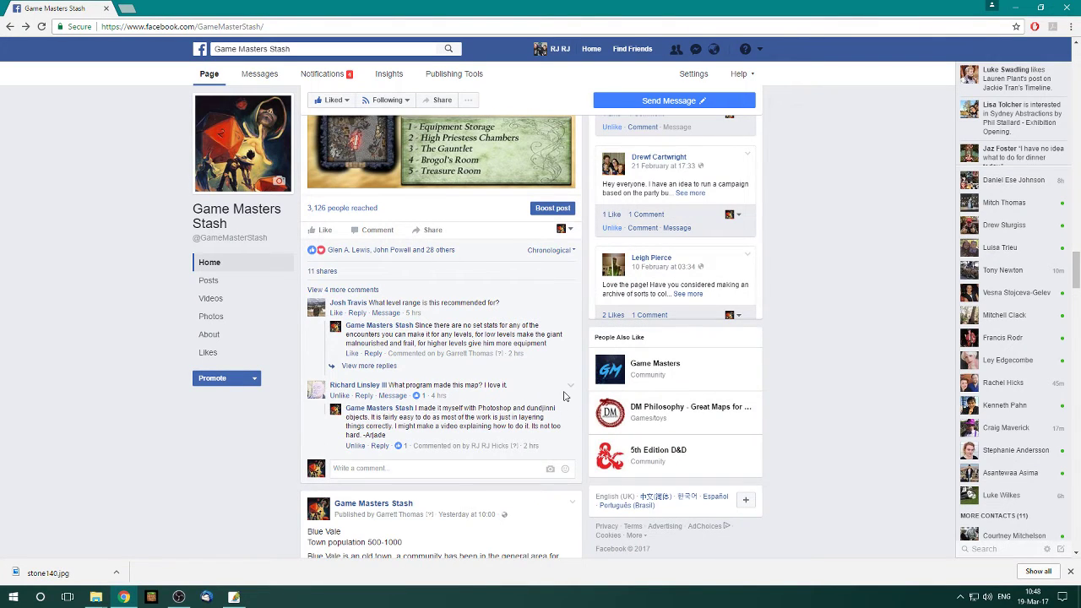
scroll(507, 380, "up", 2)
scroll(490, 370, "up", 2)
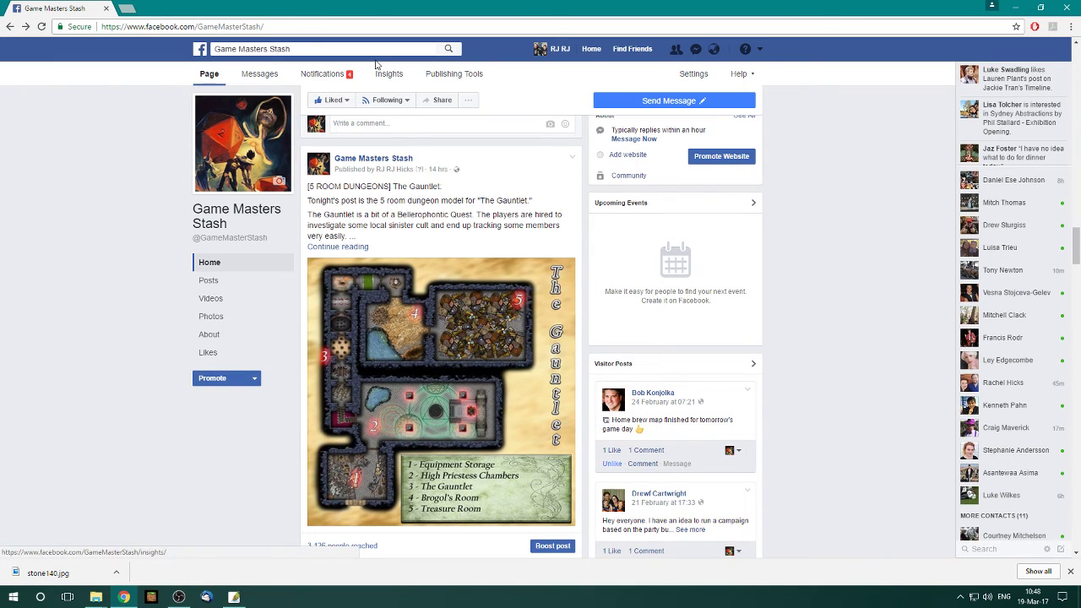
left_click(282, 26)
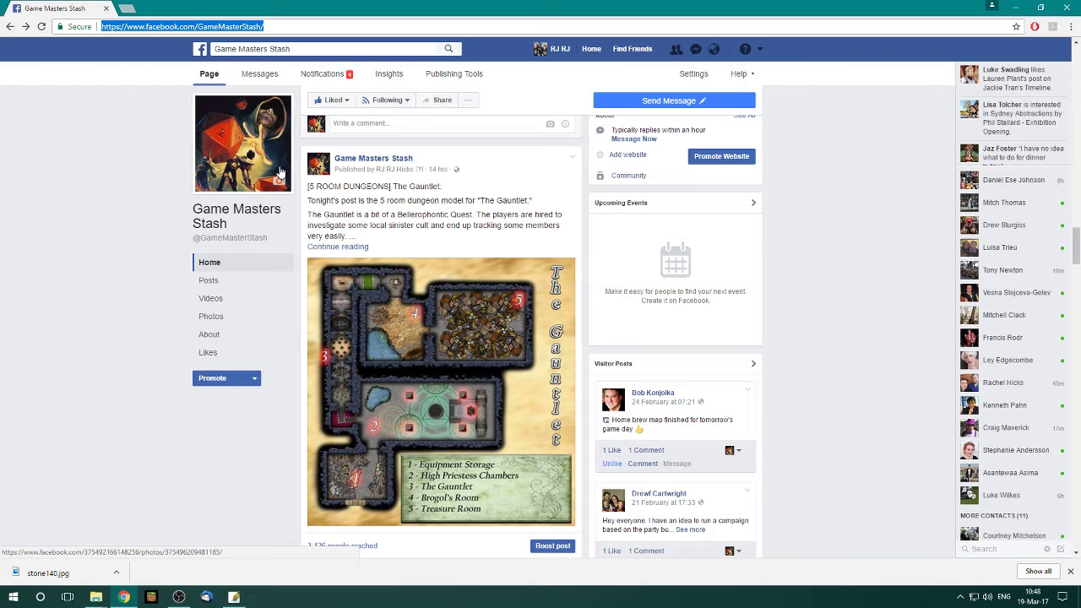
- Go to arjade.net and browse its Mystic Times roleplaying resources page
type("arjade")
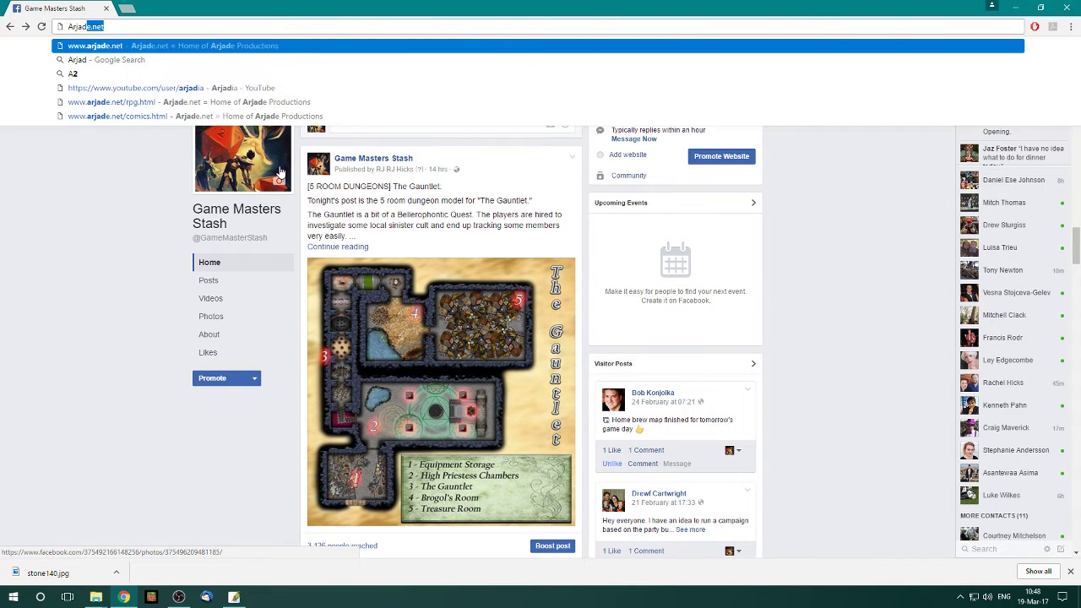
key("Return")
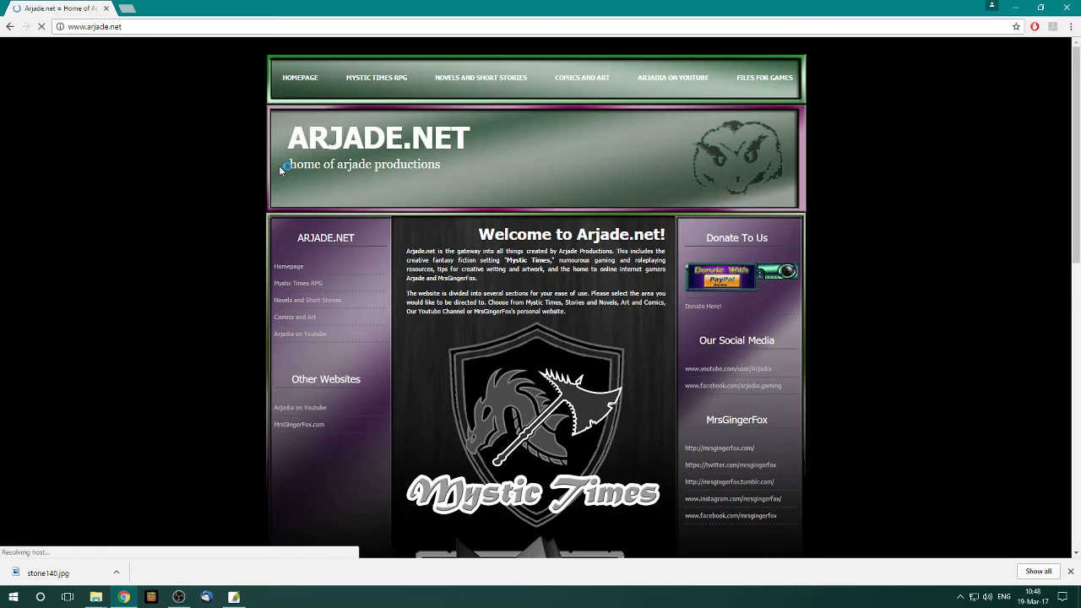
scroll(512, 267, "down", 2)
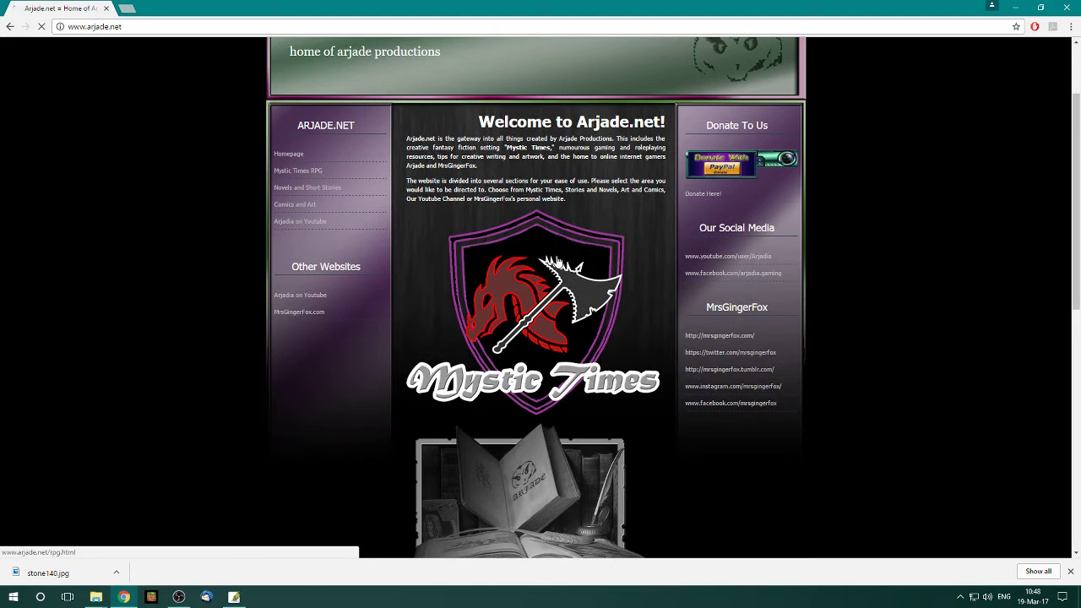
left_click(526, 309)
scroll(479, 150, "down", 3)
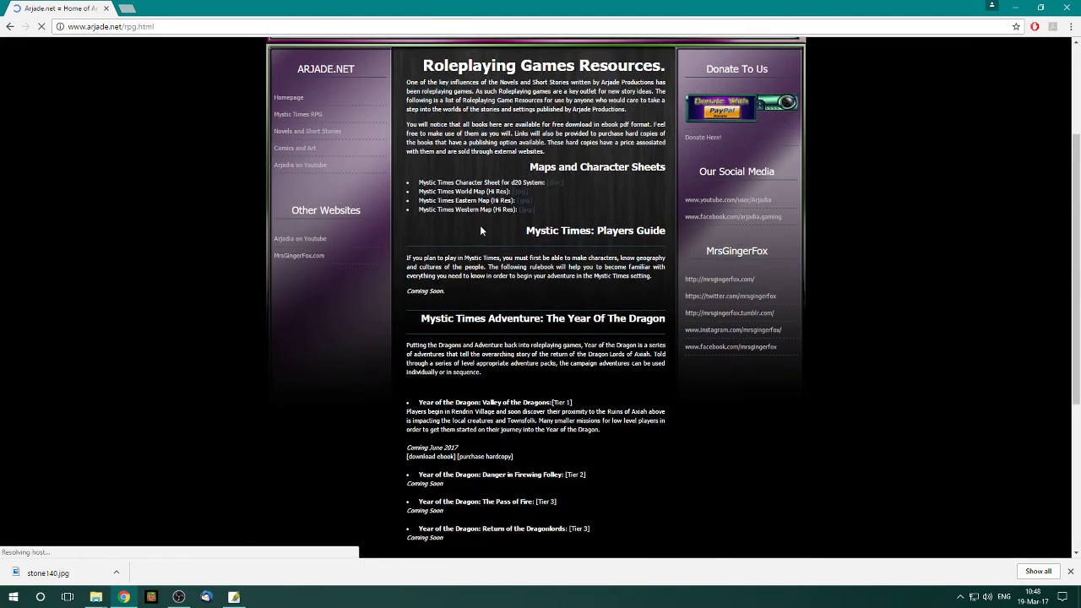
scroll(479, 230, "down", 3)
scroll(521, 481, "up", 5)
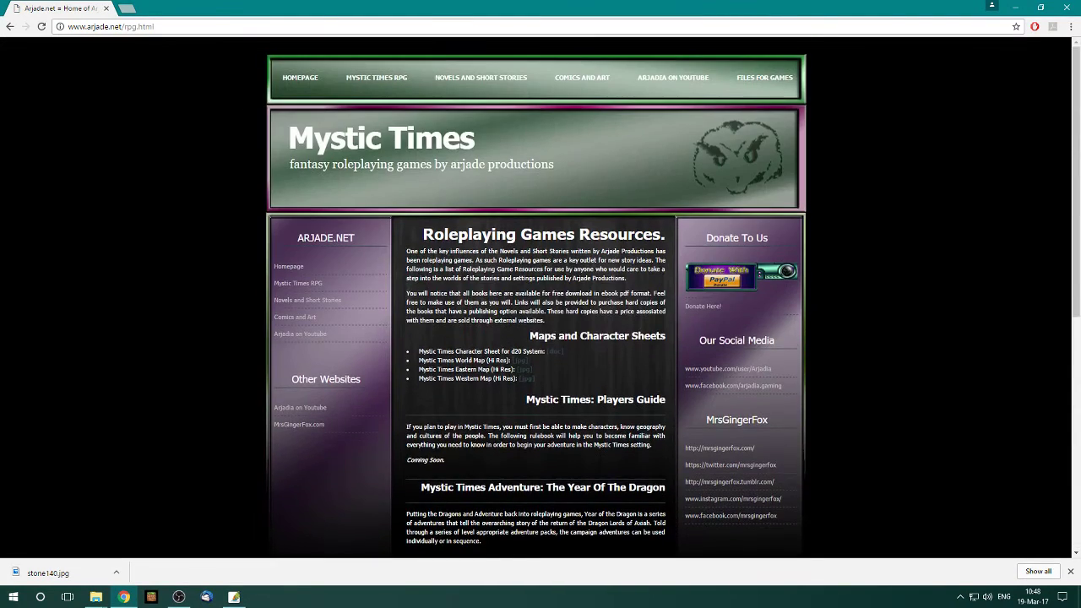
- Scroll through the Arjade Comics and Art page
left_click(598, 77)
scroll(607, 311, "down", 1)
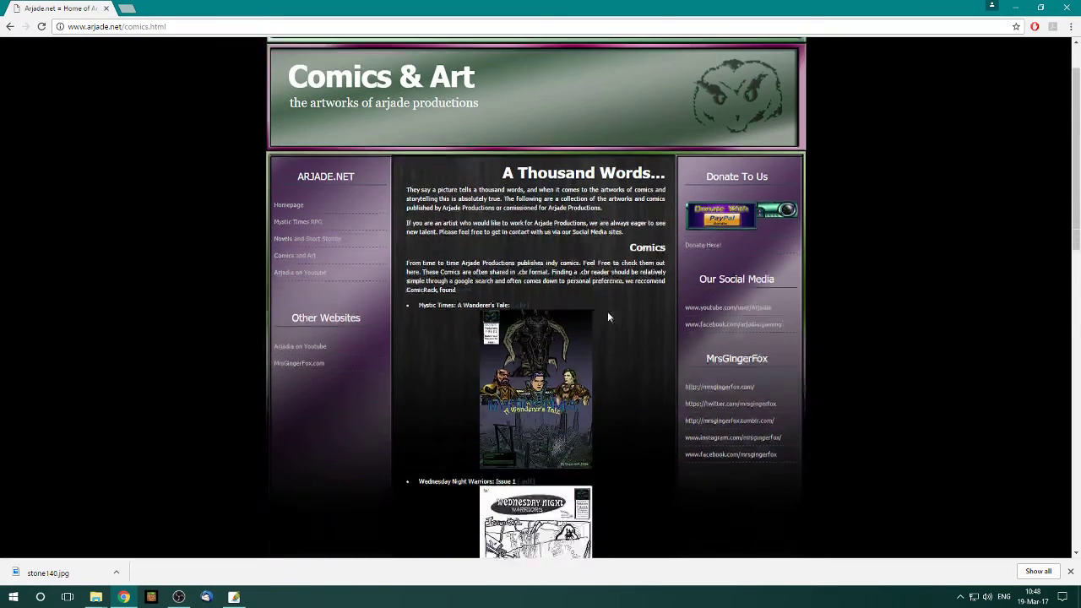
scroll(610, 310, "down", 4)
scroll(613, 312, "down", 4)
scroll(613, 311, "down", 3)
scroll(613, 312, "up", 2)
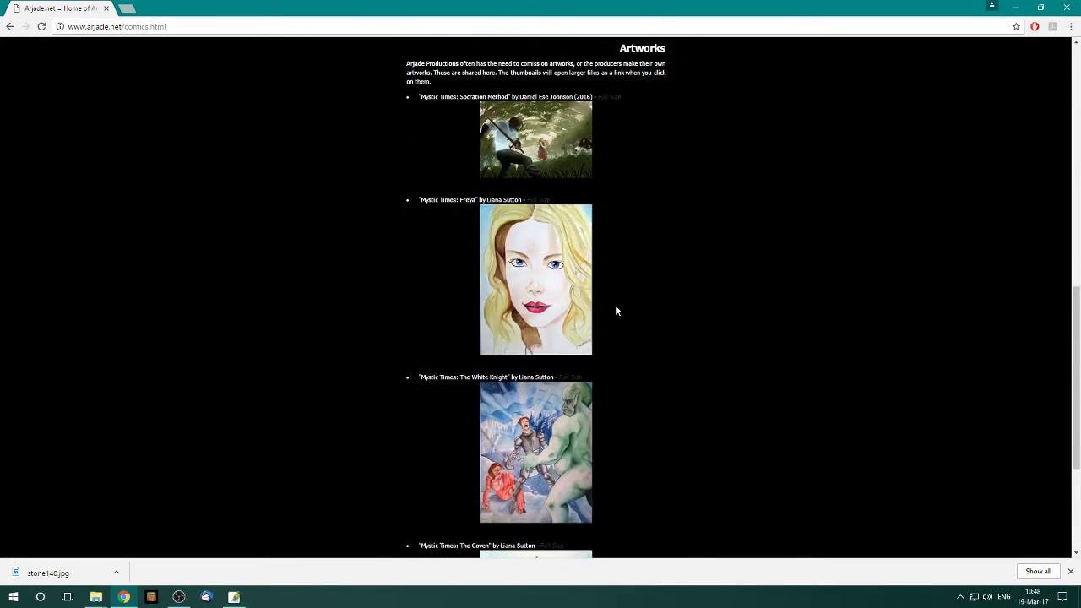
scroll(613, 309, "up", 5)
scroll(610, 308, "up", 4)
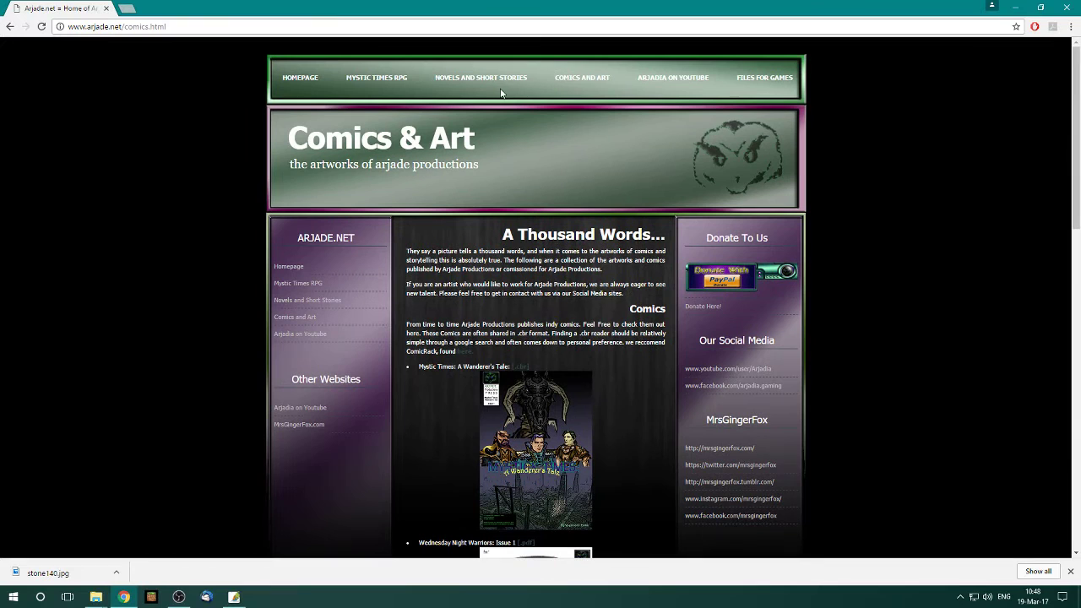
- Look over the downloadable game files page, then return to the arjade.net homepage
left_click(764, 79)
scroll(528, 280, "down", 2)
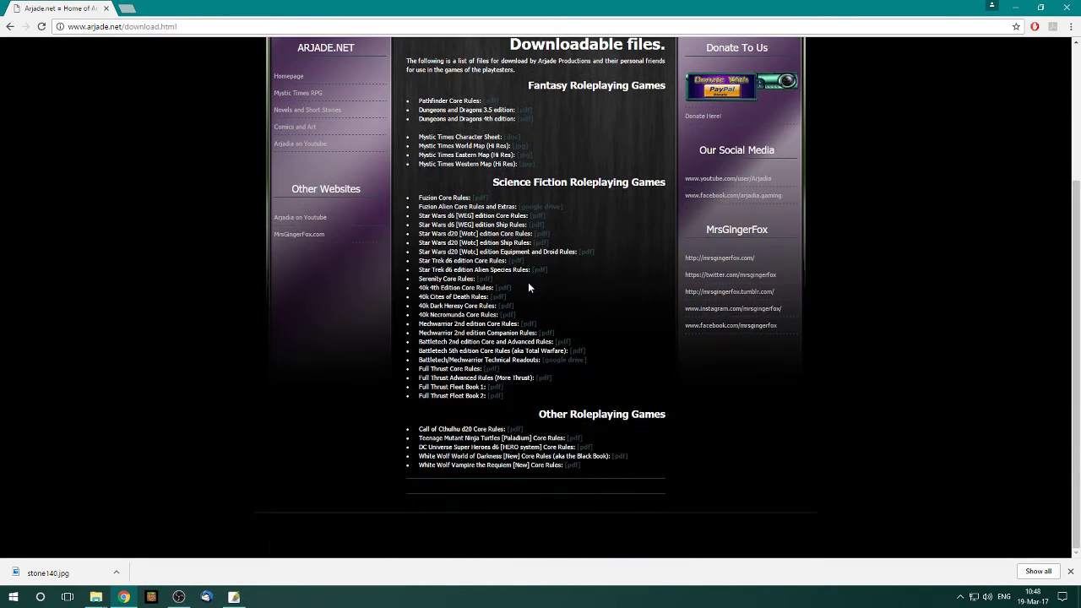
scroll(529, 280, "up", 2)
left_click(299, 79)
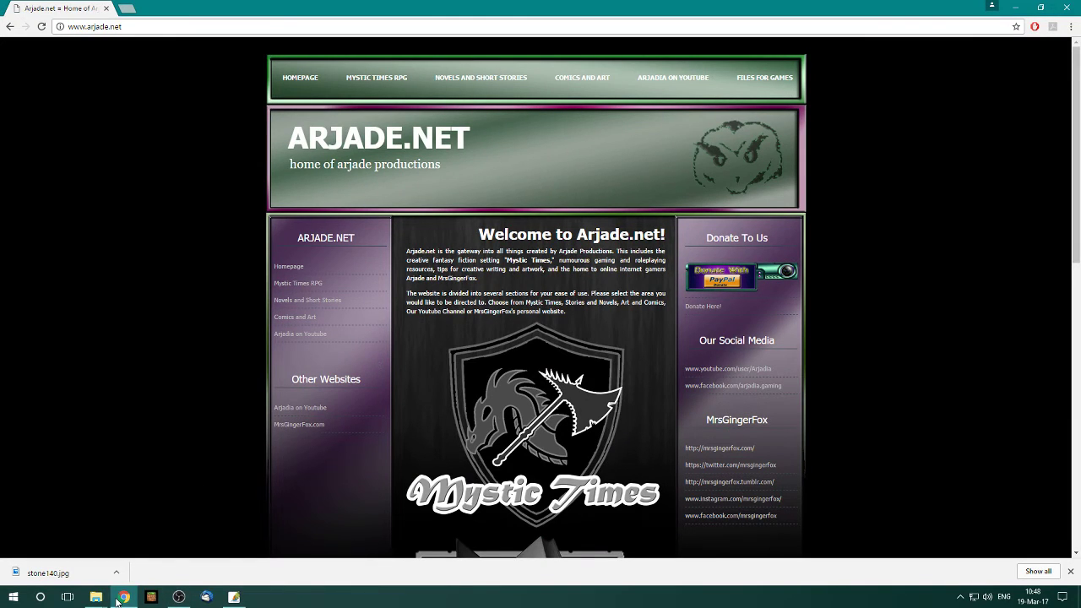
- In Photoshop, make a new 1000 × 1000 px, 72 ppi document with transparent background
left_click(234, 596)
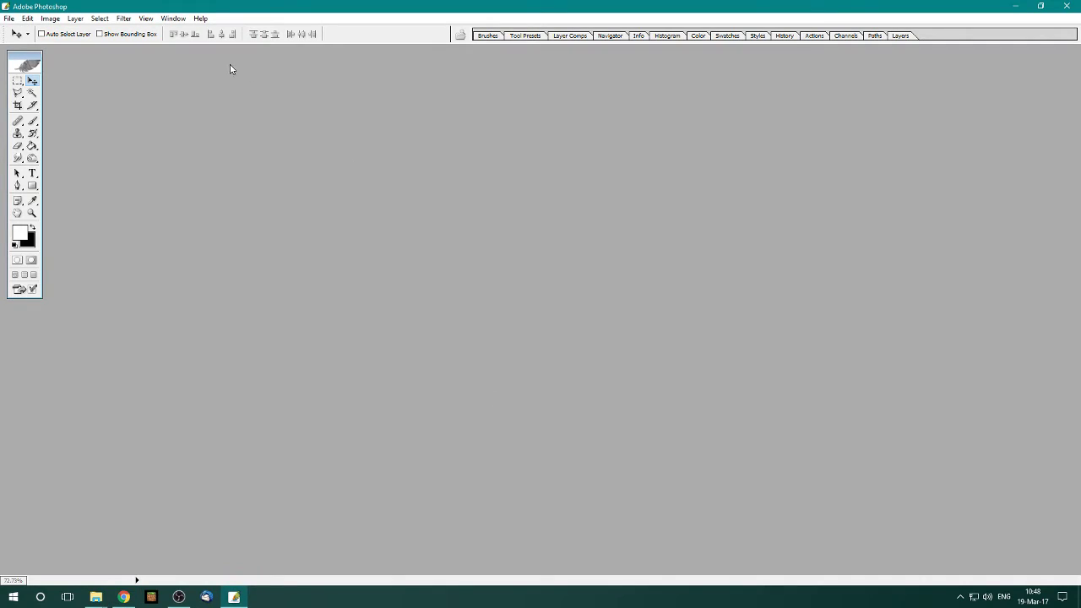
left_click(10, 19)
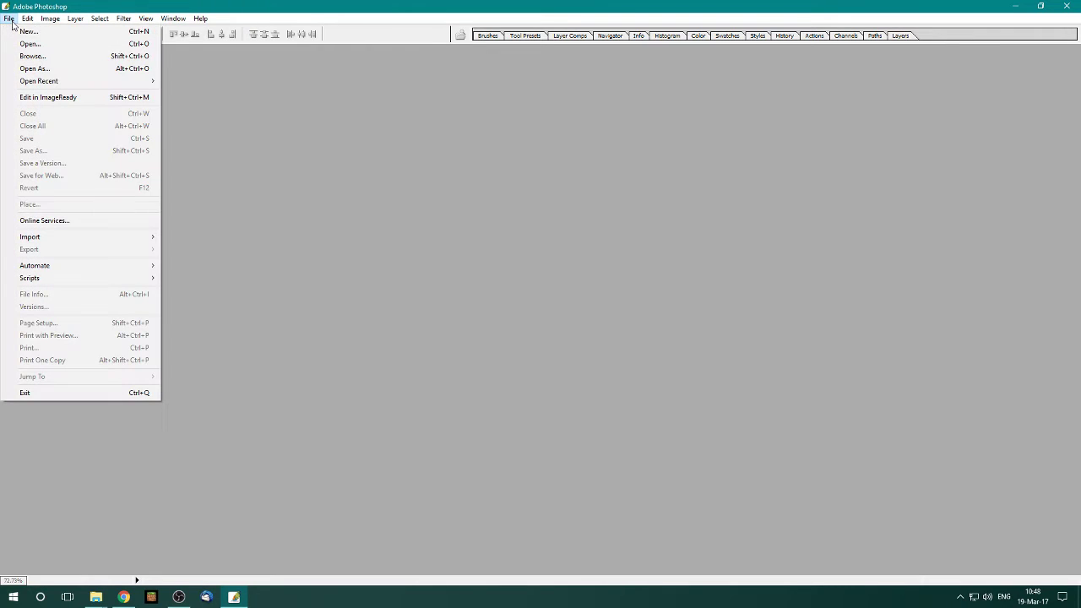
left_click(23, 32)
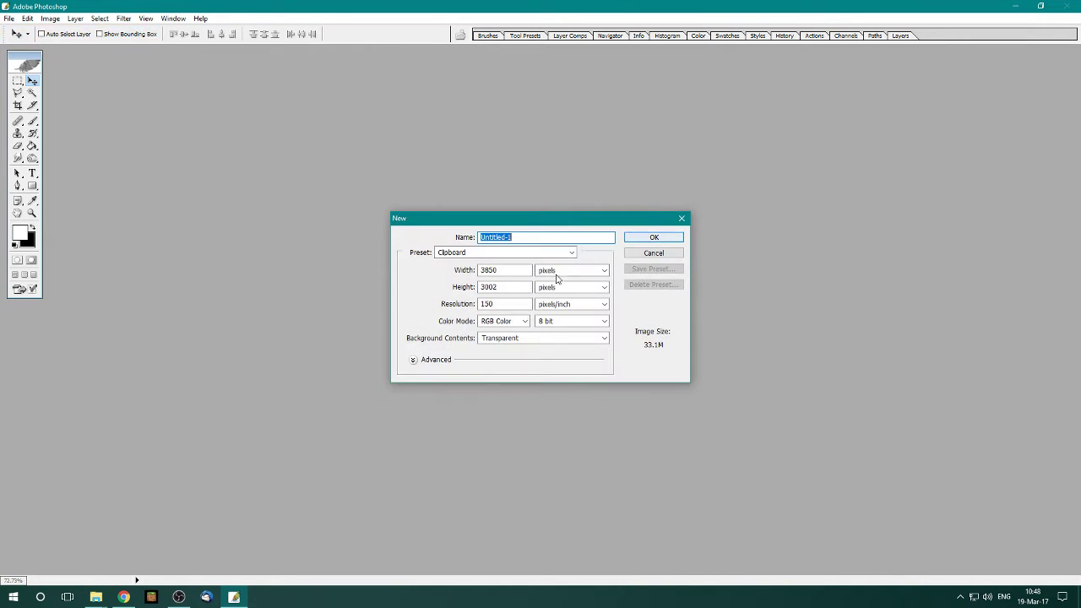
type("1")
key("BackSpace")
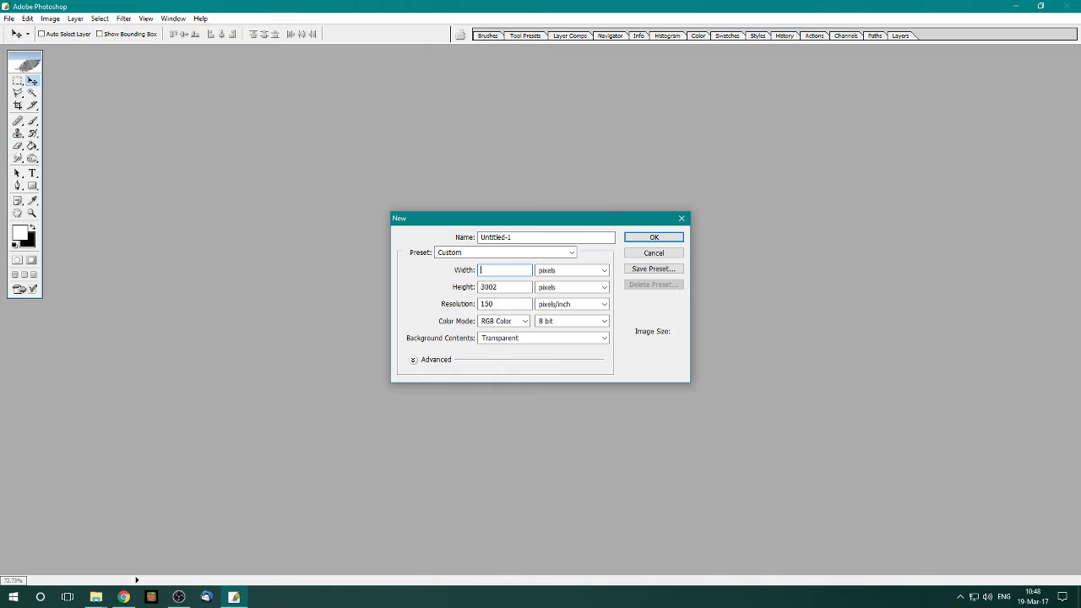
type("1000")
key("Tab")
key("Tab")
type("10")
type("00")
key("Tab")
key("Tab")
type("72")
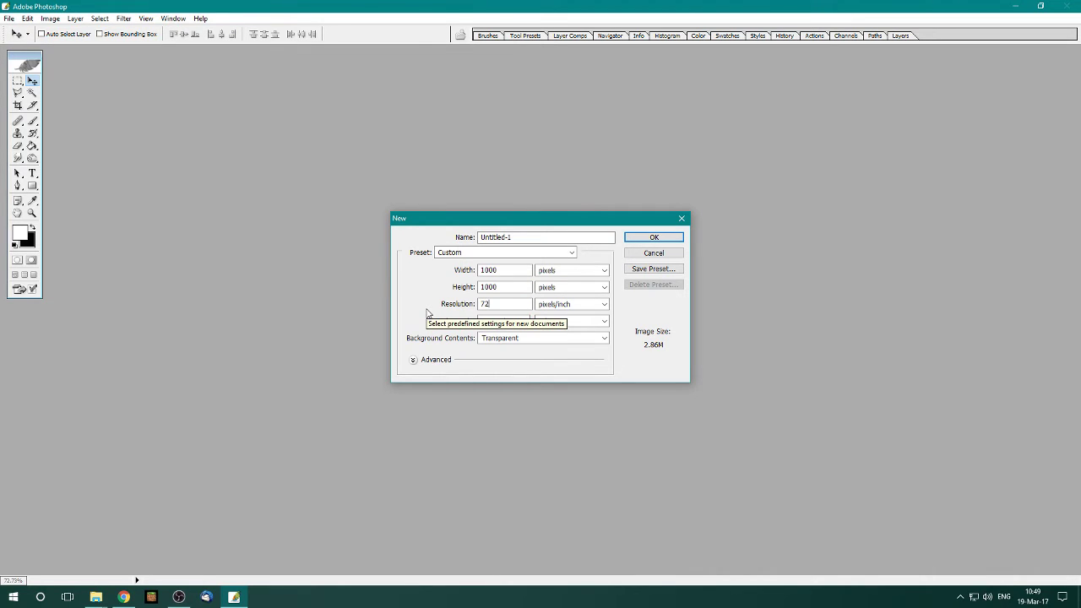
key("Return")
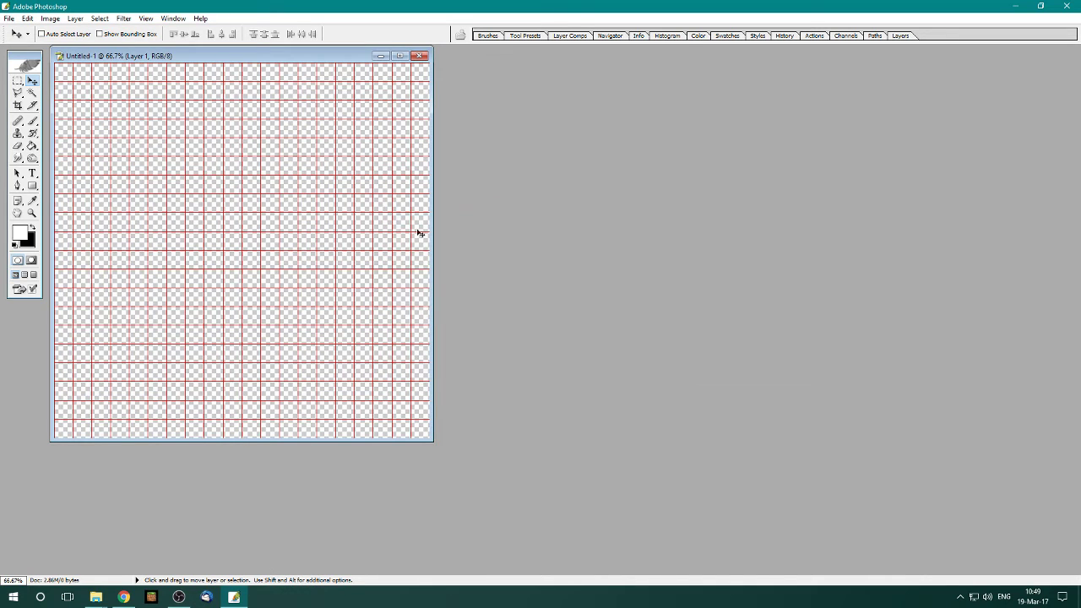
- Maximize the canvas and set the preferences grid to red lines every 50 pixels
left_click(407, 56)
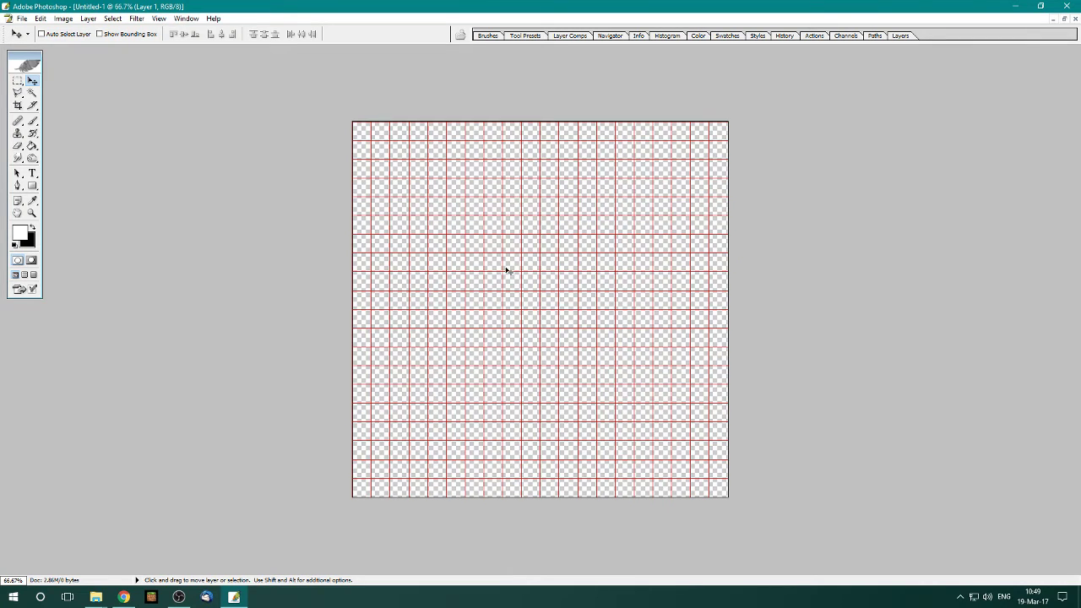
left_click(135, 19)
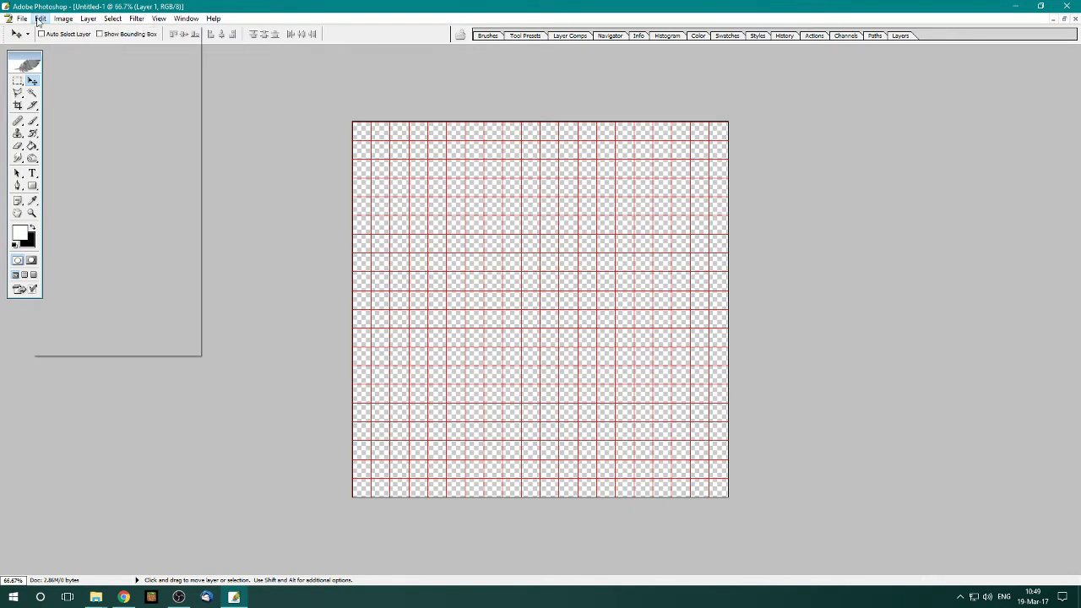
mouse_move(68, 348)
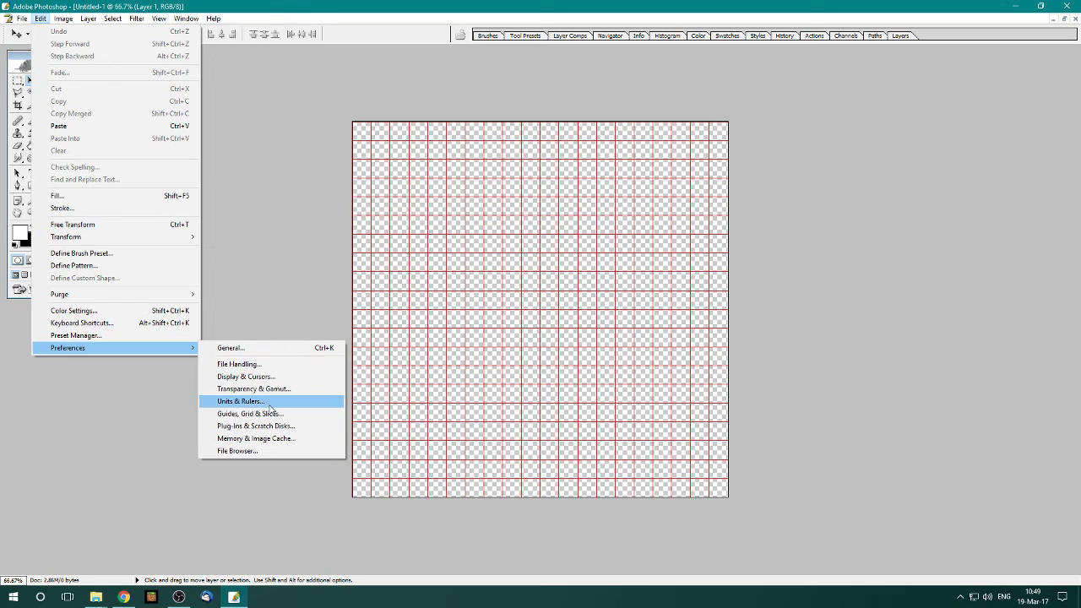
left_click(273, 417)
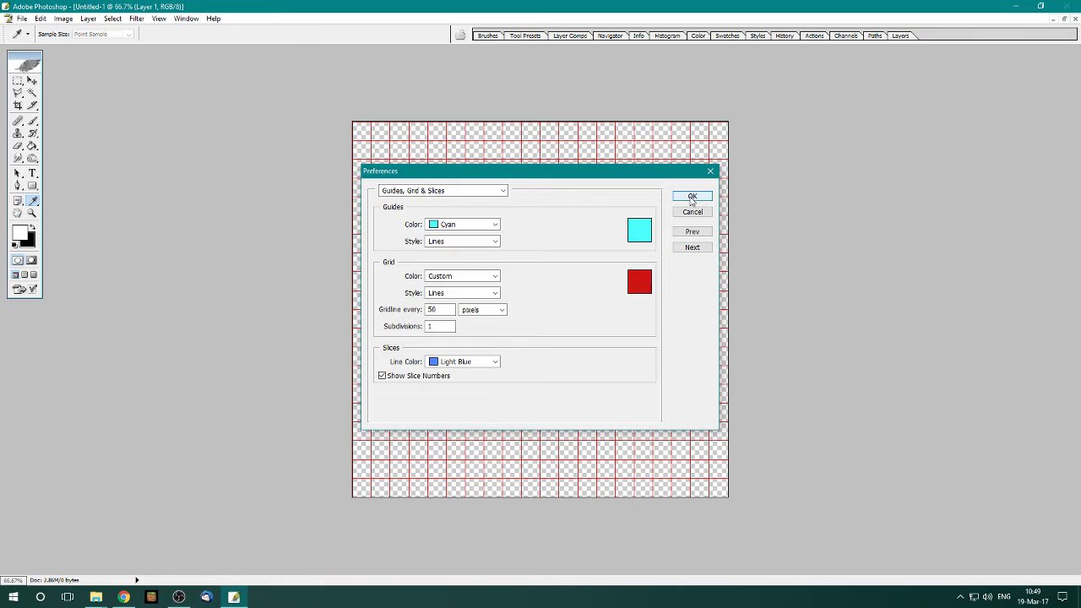
left_click(691, 196)
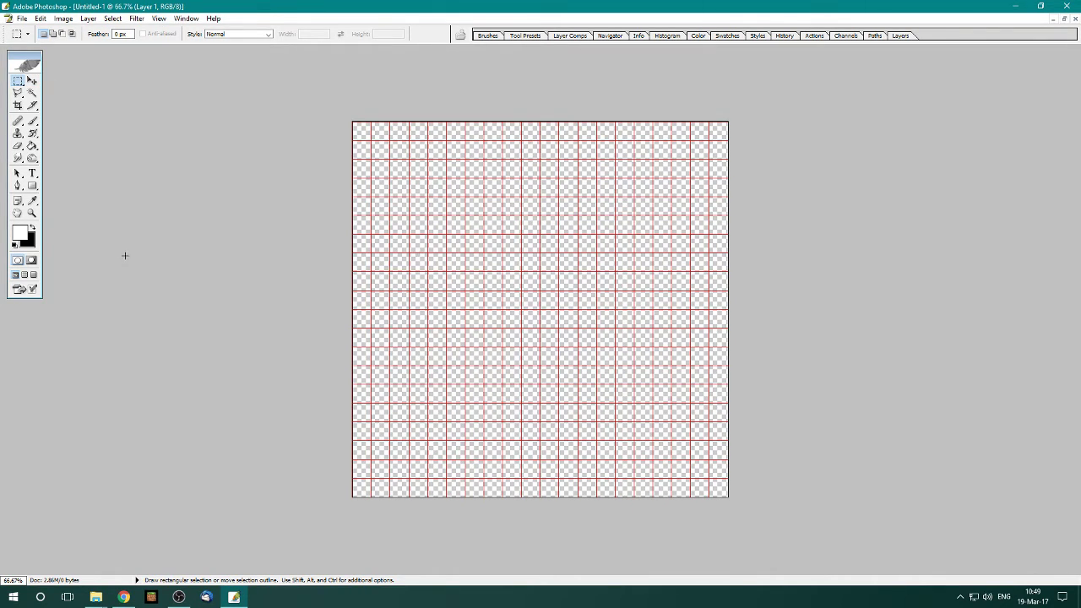
- Combine rectangles for the lower-left, top-left and tall right rooms plus their linking corridor
left_click(32, 232)
left_click_drag(493, 365, 559, 459)
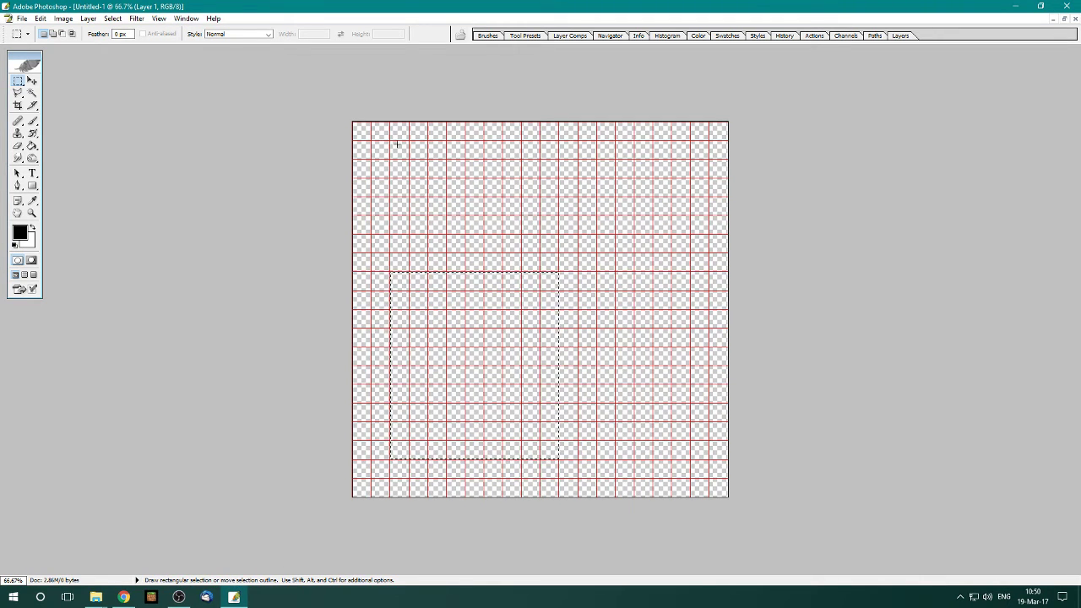
left_click_drag(372, 141, 521, 252)
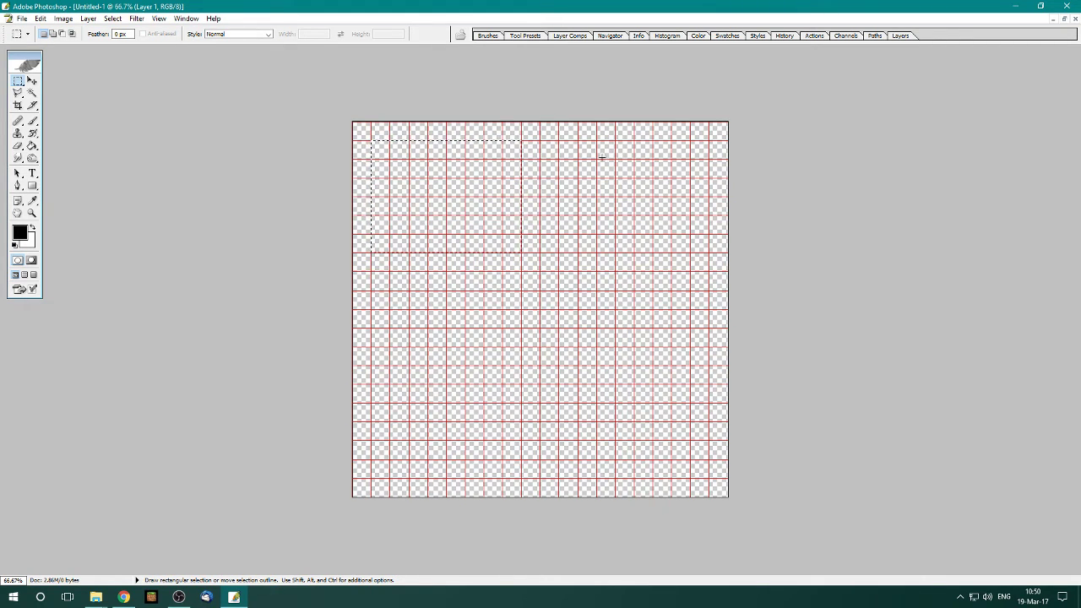
key("shift")
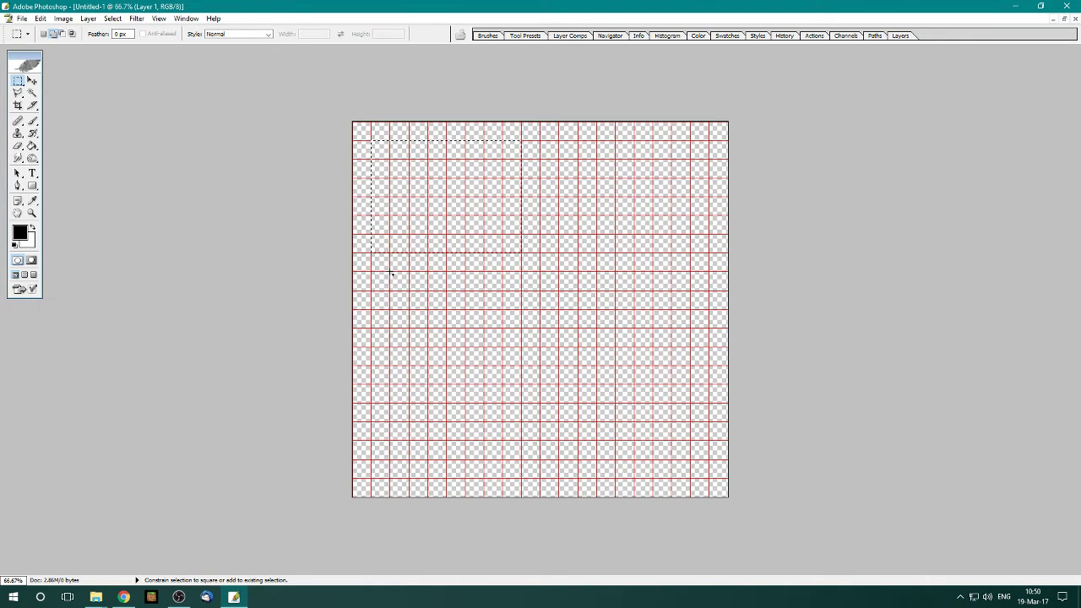
mouse_move(560, 466)
left_mouse_down()
mouse_move(560, 479)
mouse_move(558, 460)
left_mouse_up()
mouse_move(596, 143)
left_mouse_down()
mouse_move(706, 455)
mouse_move(709, 439)
left_mouse_up()
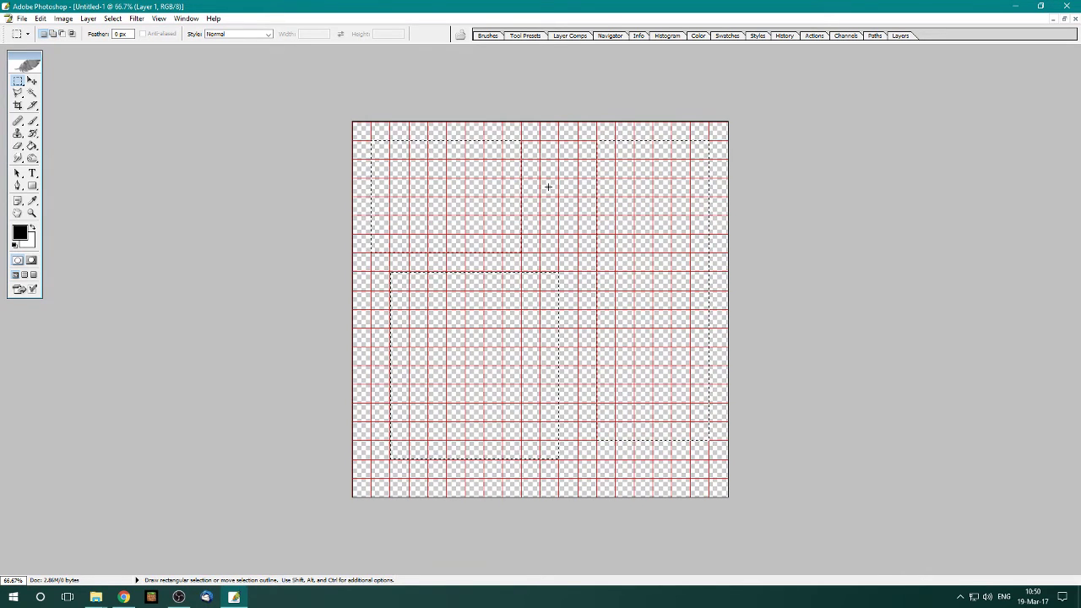
key("shift")
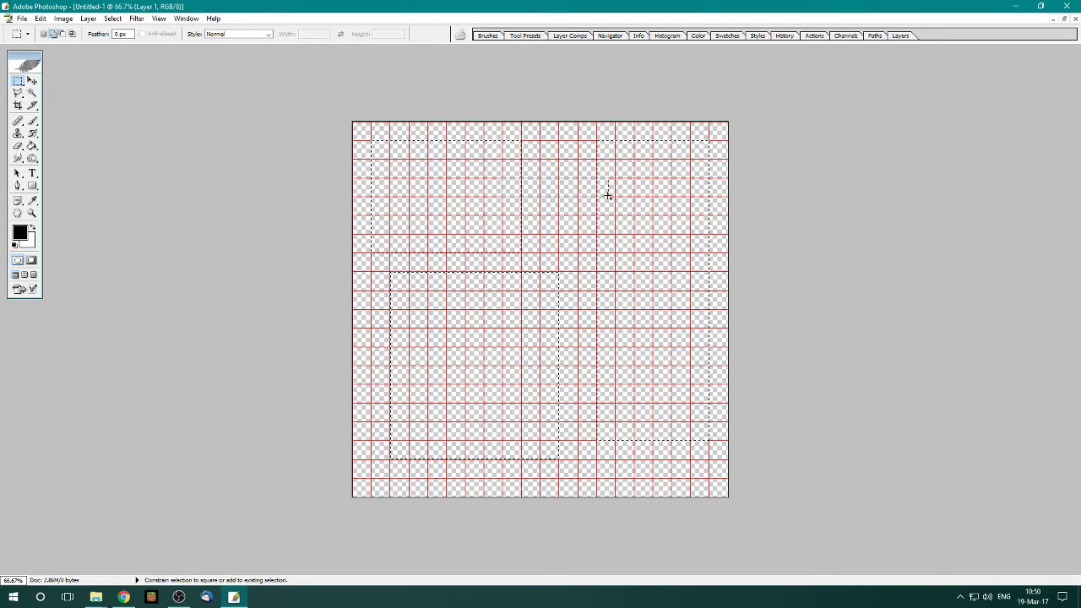
left_click_drag(598, 196, 524, 250)
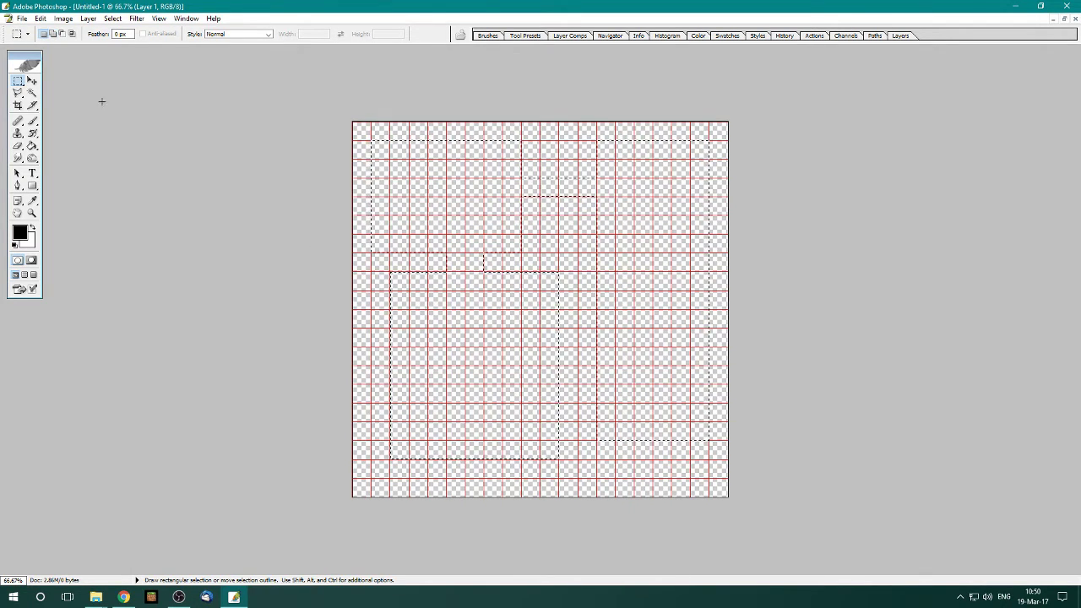
- Fill the room selection black and the inverted background white, then deselect
left_click(32, 145)
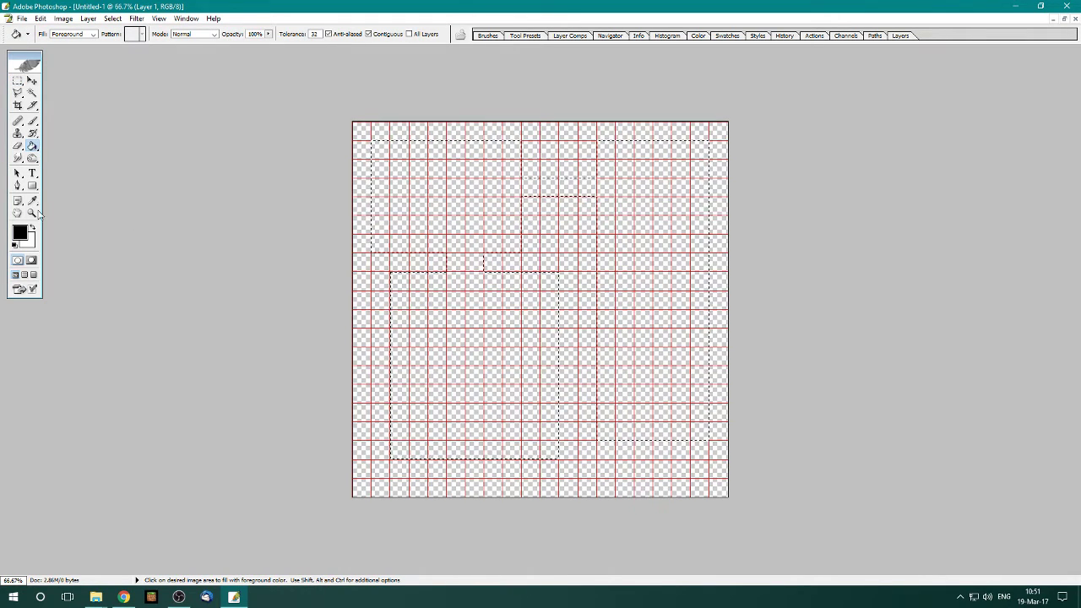
left_click(479, 356)
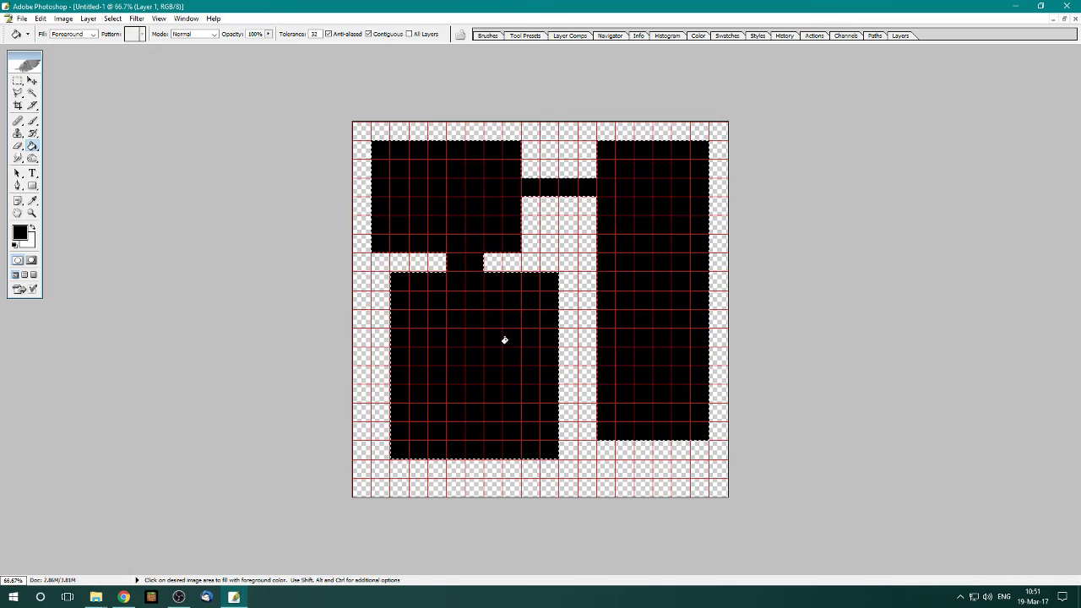
left_click(17, 80)
right_click(402, 176)
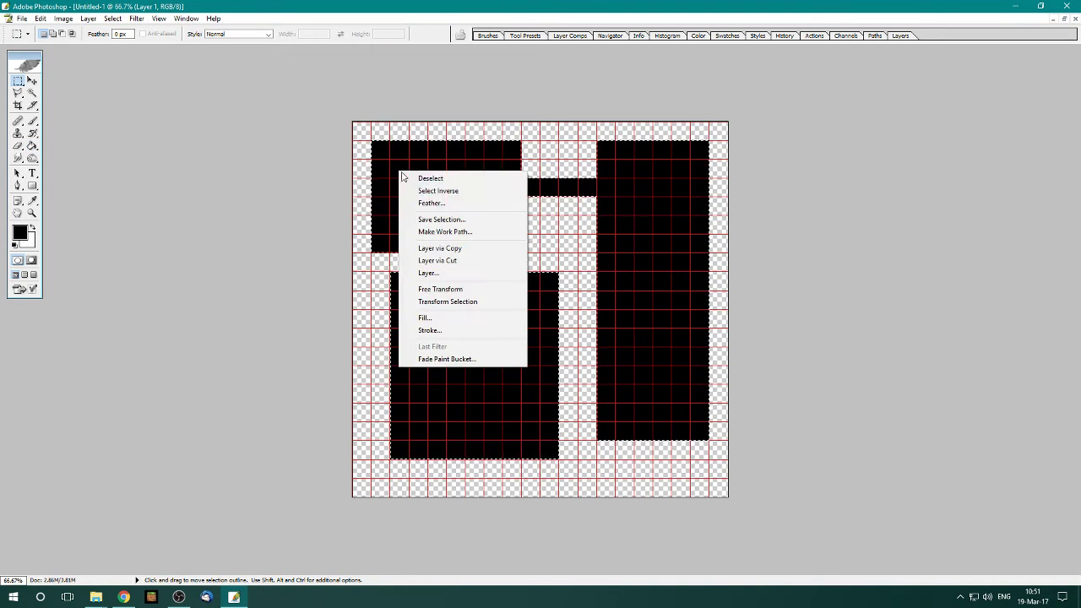
left_click(437, 189)
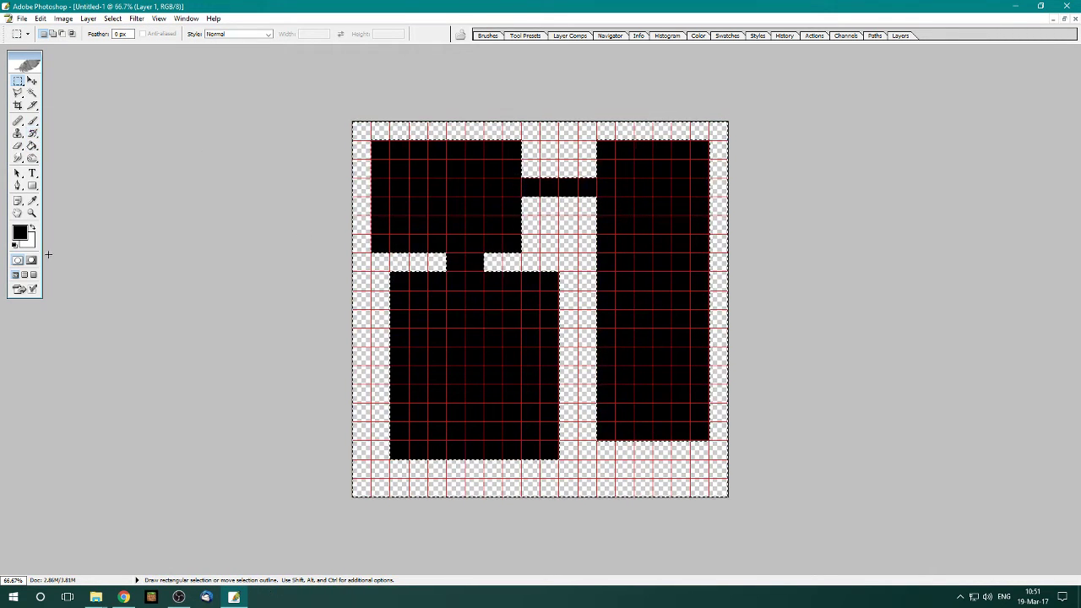
left_click(32, 228)
left_click(32, 146)
left_click(362, 132)
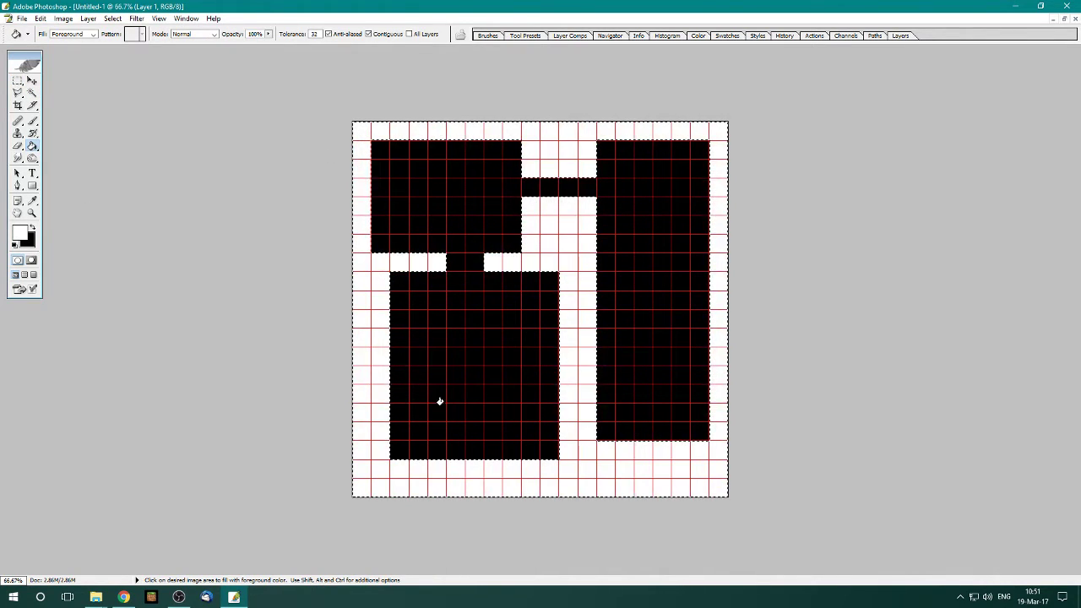
left_click(16, 80)
left_click(323, 198)
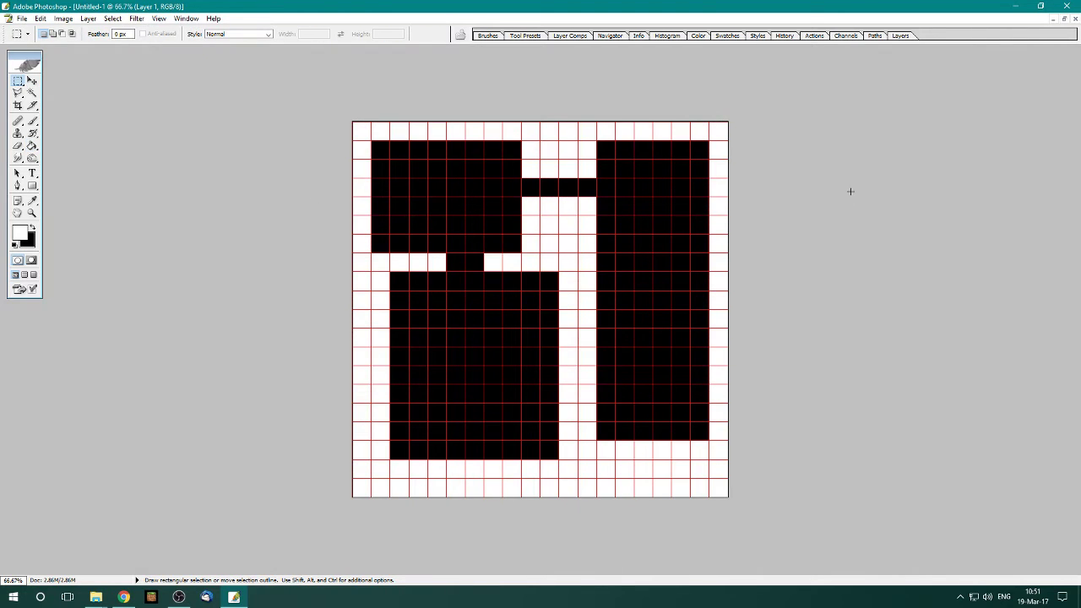
- Save the image over the existing Dungeon.psd file
key("ctrl+s")
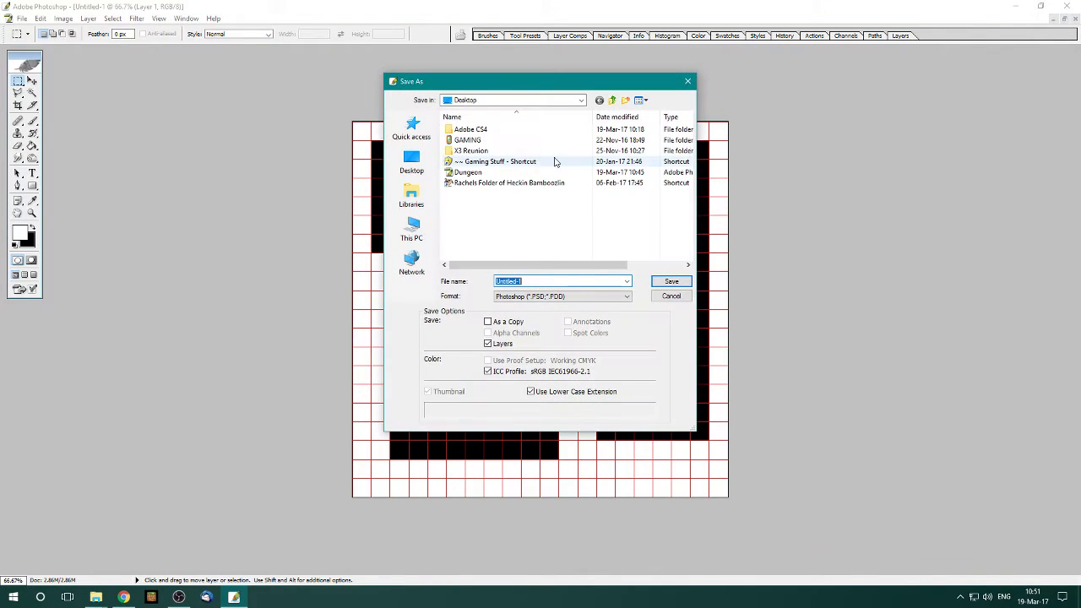
double_click(506, 172)
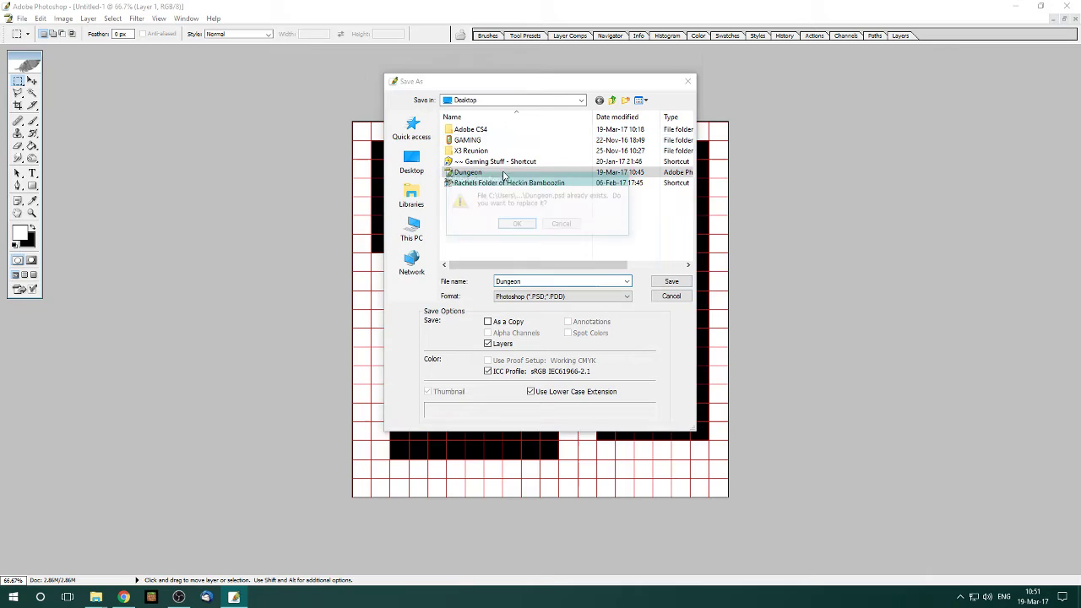
left_click(523, 223)
left_click(661, 285)
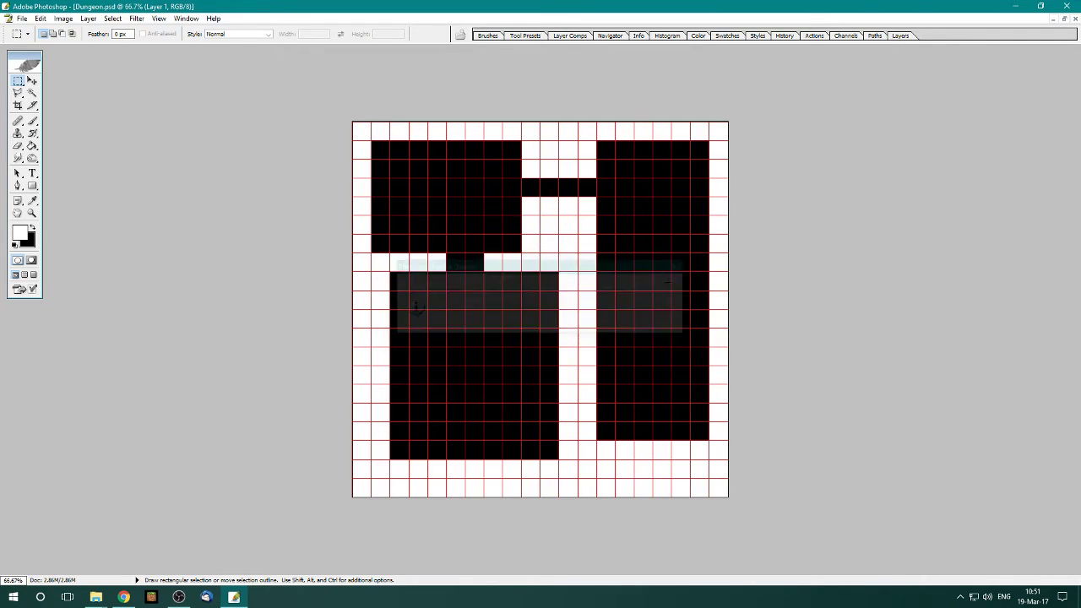
- Duplicate Layer 1 and invert the copy with Ctrl+I for white rooms on black
left_click(900, 36)
right_click(960, 85)
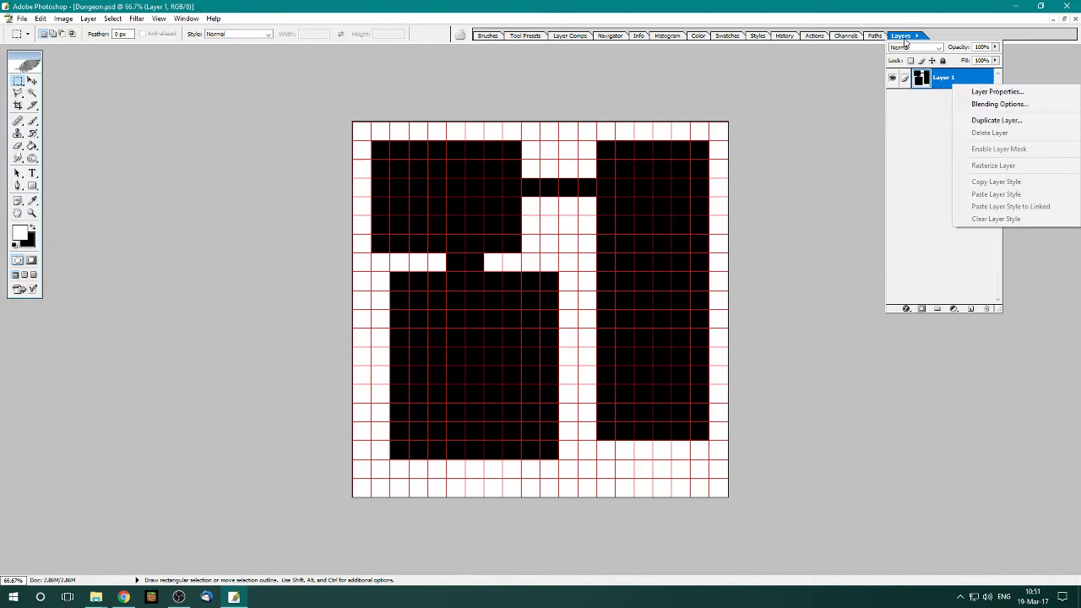
left_click(980, 120)
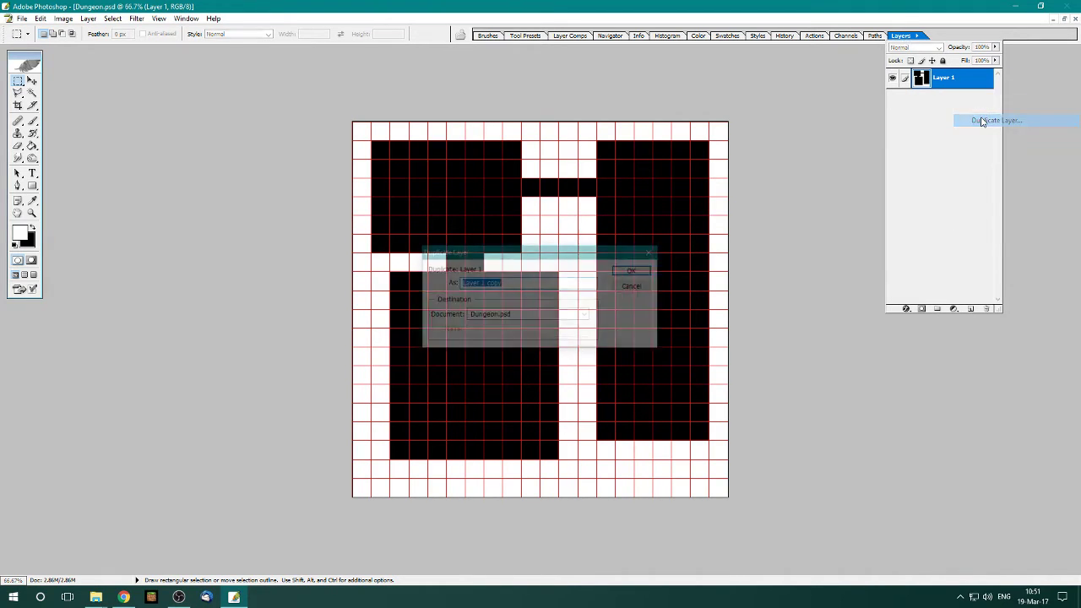
left_click(629, 271)
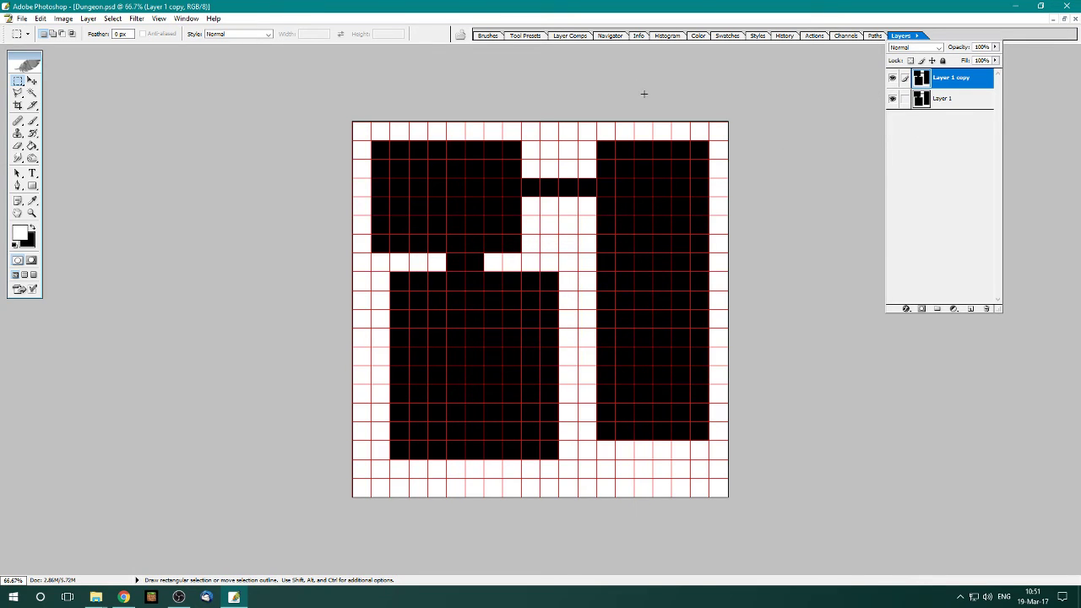
key("ctrl+i")
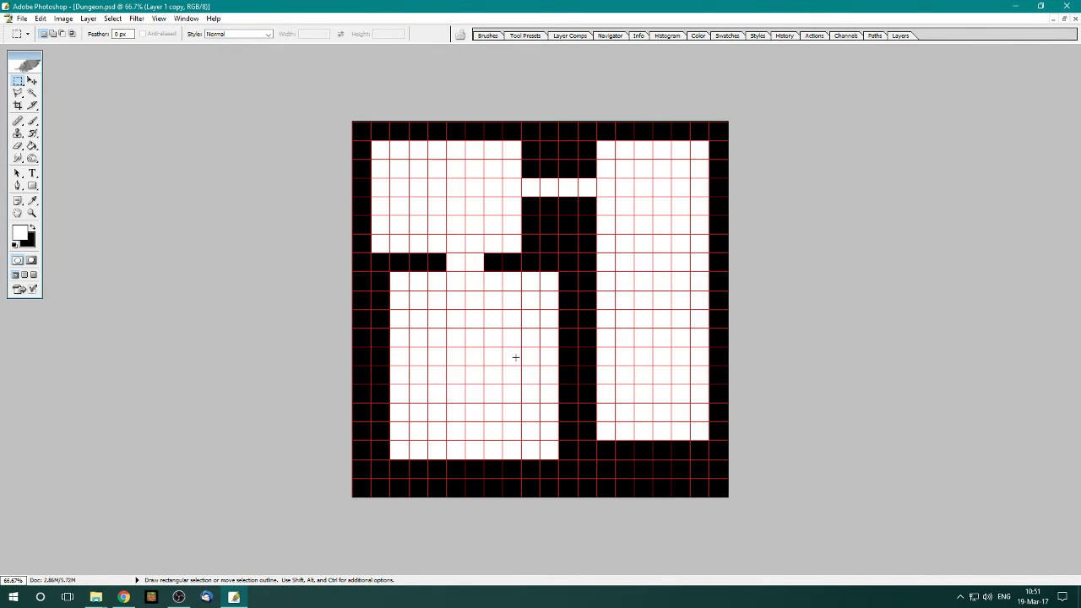
left_click(901, 37)
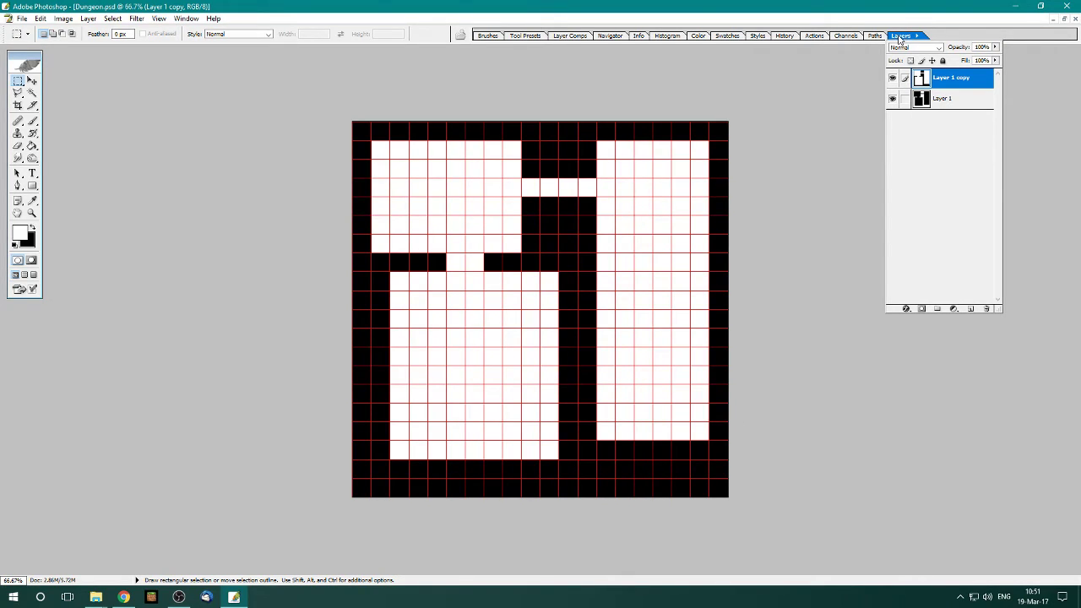
left_click(899, 36)
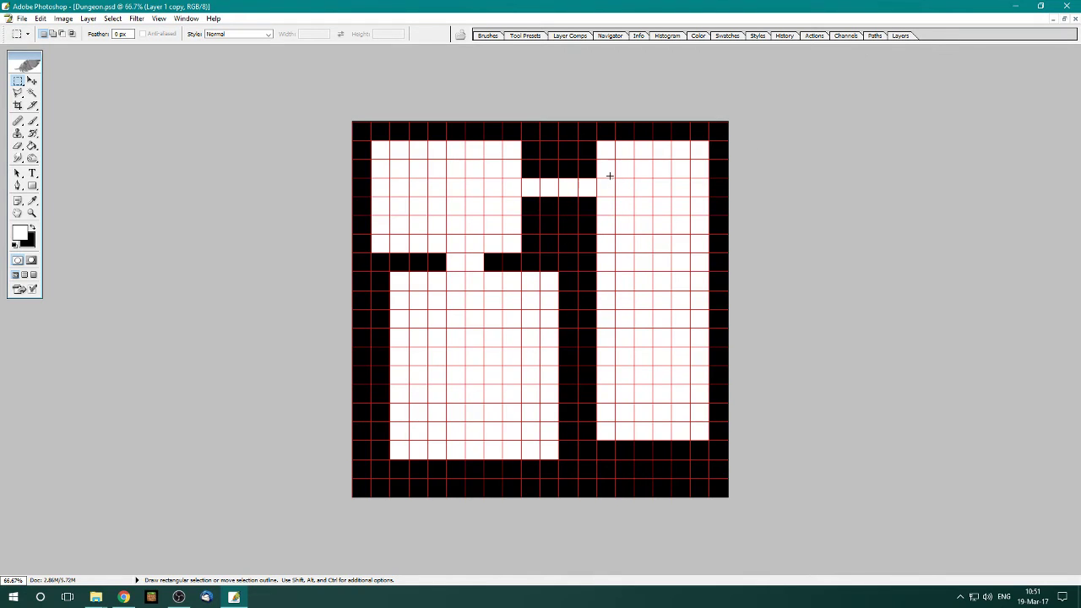
- Magic Wand the white rooms, expand the selection, then subtract the rooms to leave an outer band
left_click(32, 93)
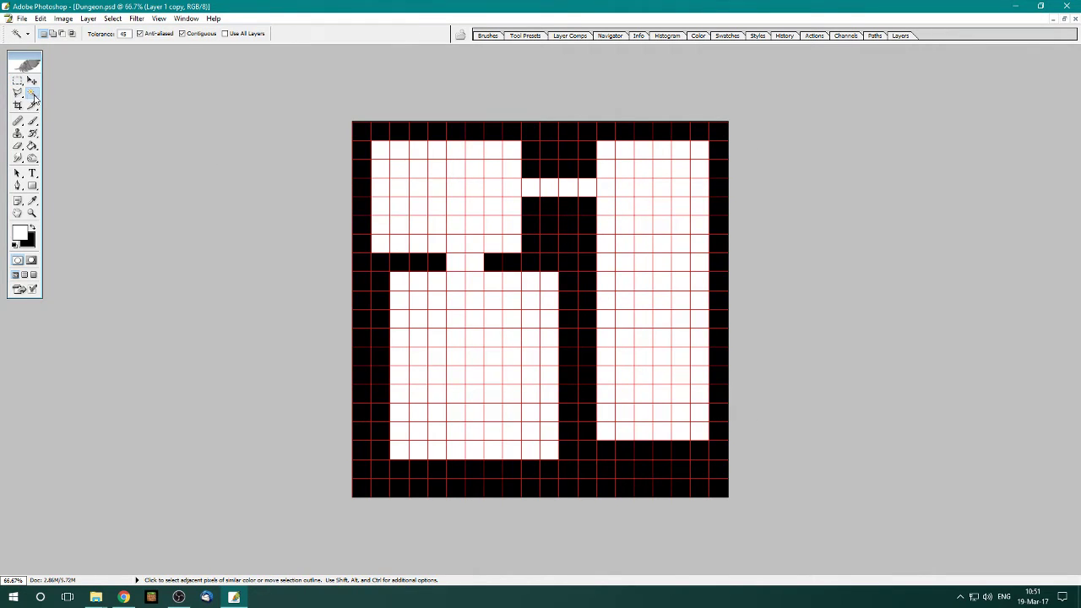
left_click(452, 192)
right_click(452, 192)
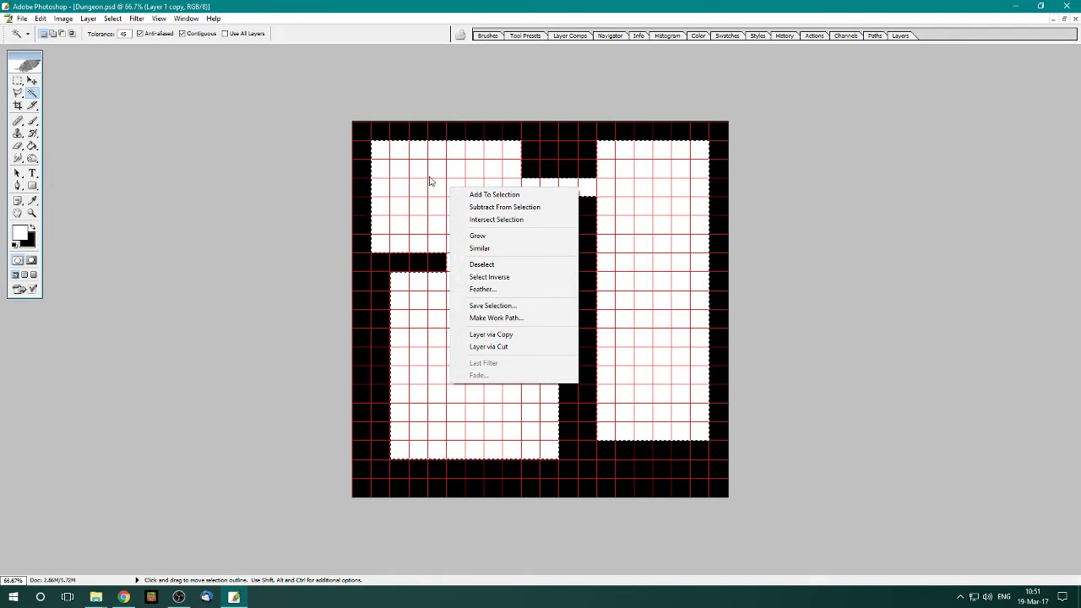
left_click(114, 19)
mouse_move(131, 114)
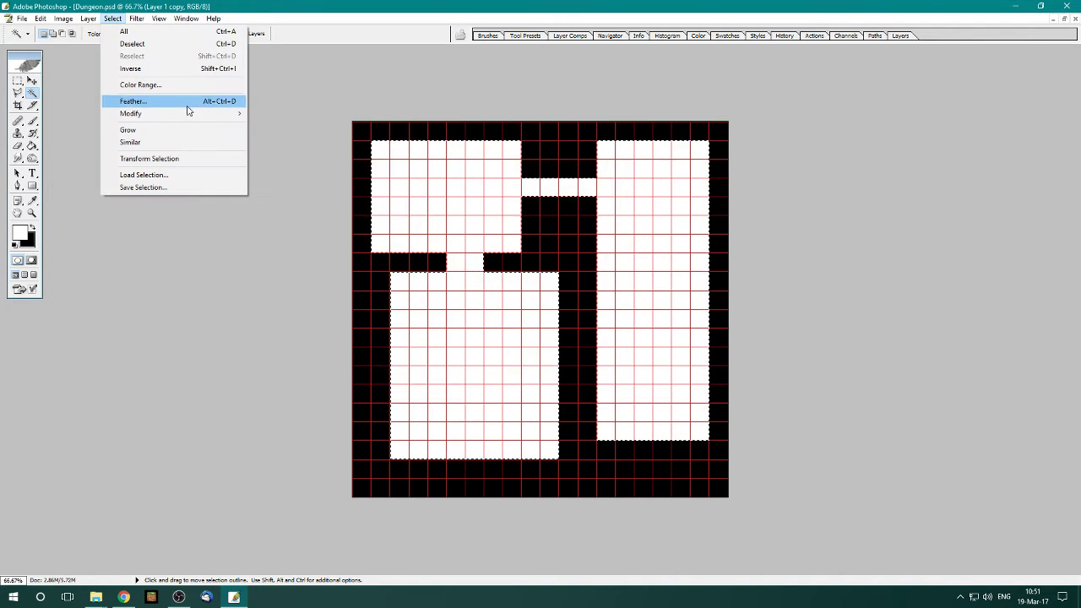
left_click(287, 138)
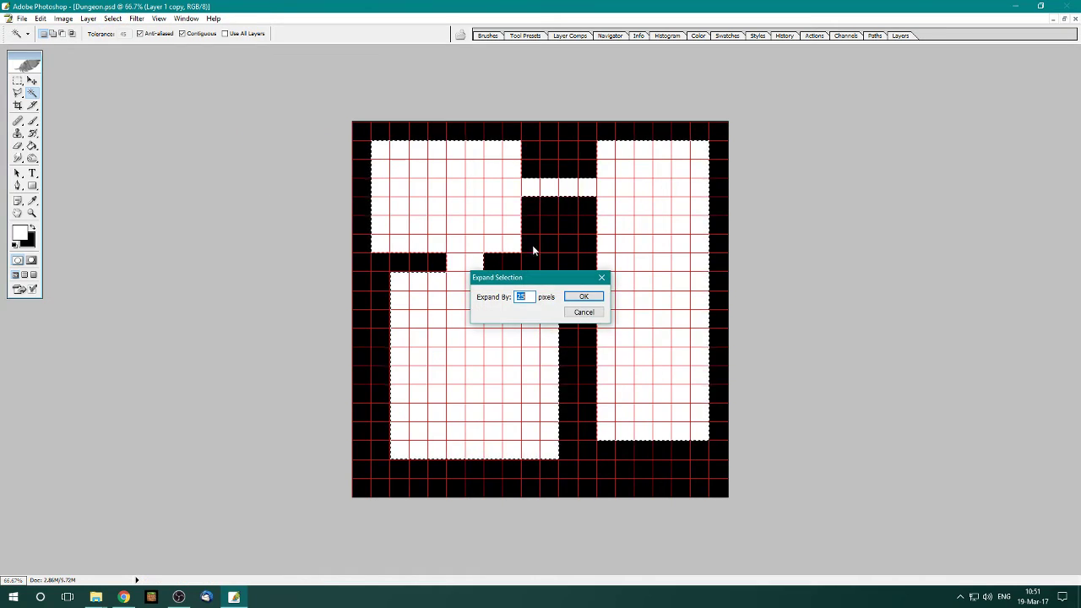
left_click(577, 296)
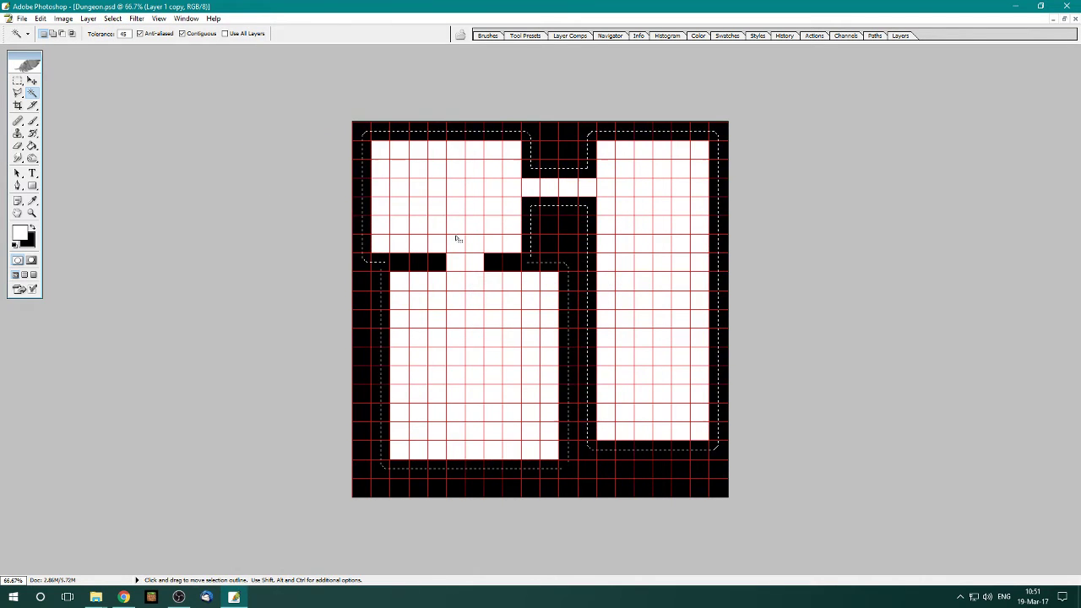
left_click(63, 39)
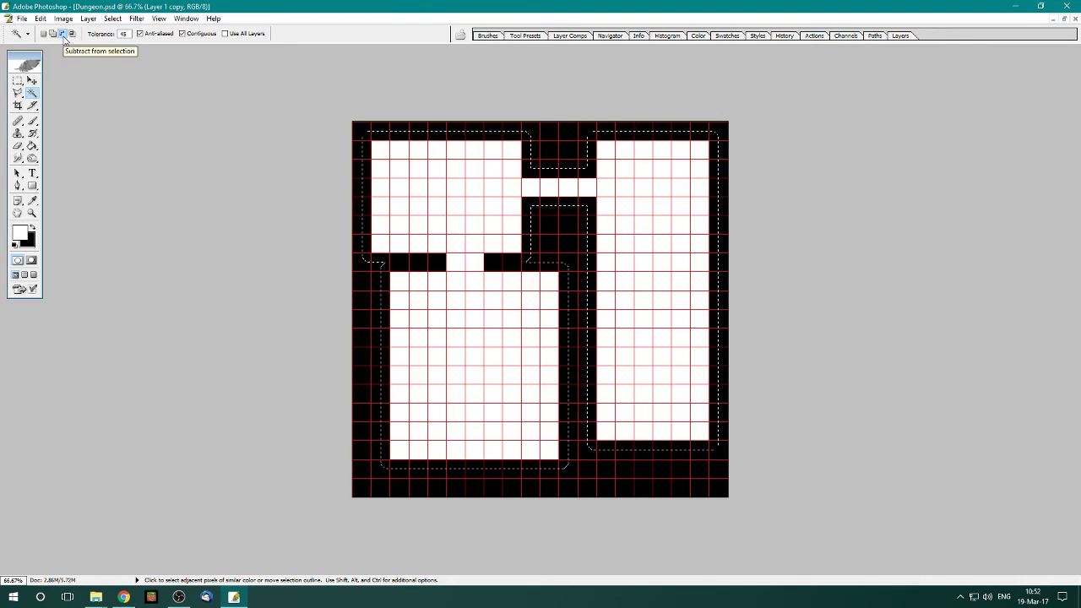
left_click(455, 189)
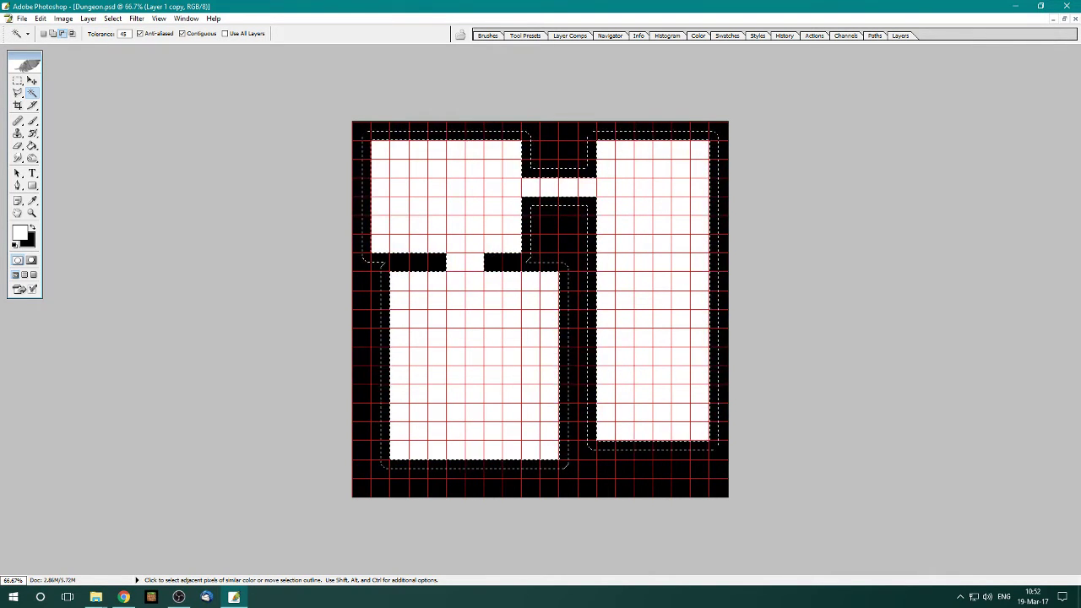
- Add a new empty layer and invert the current selection
left_click(901, 37)
left_click(971, 310)
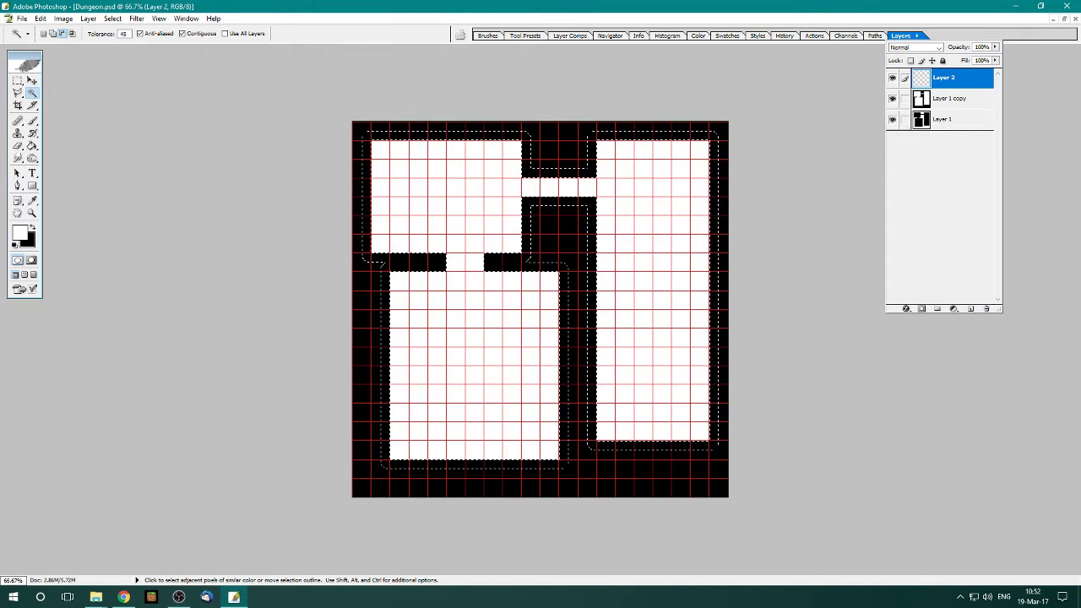
left_click(33, 121)
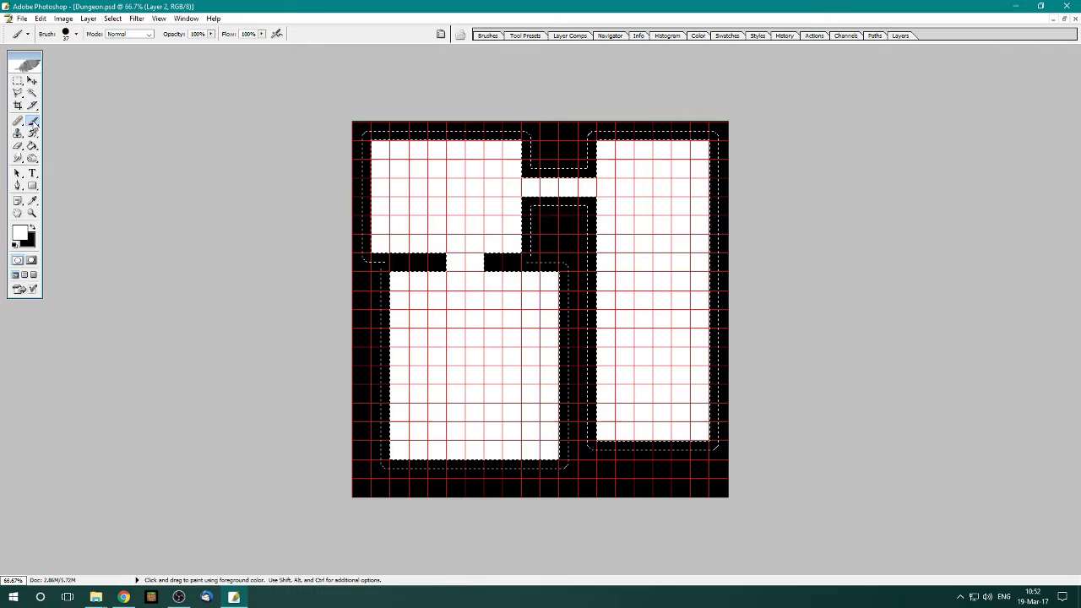
left_click(32, 145)
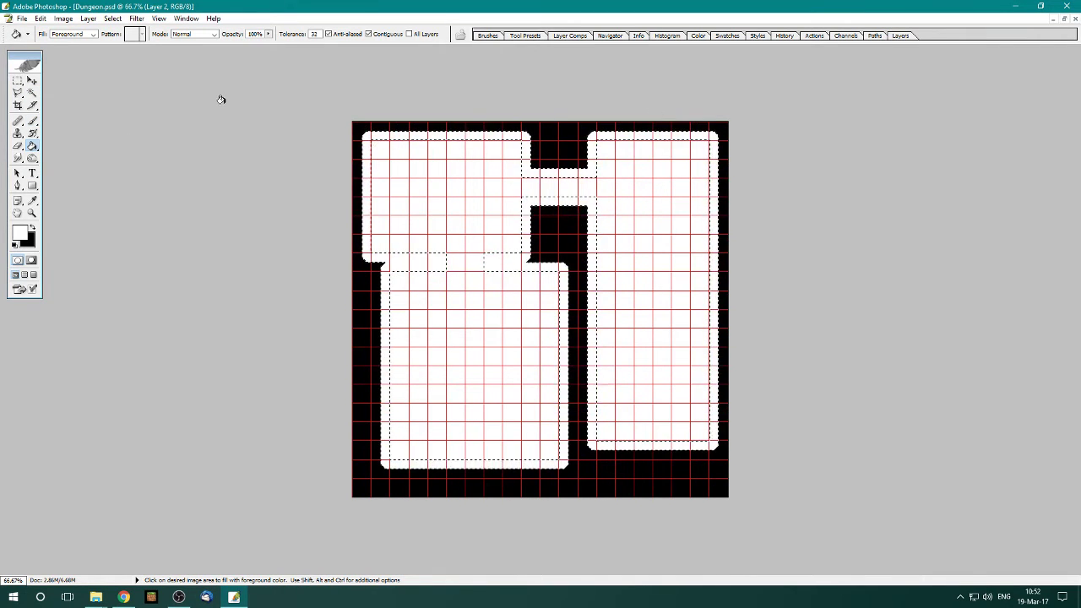
left_click(17, 81)
right_click(434, 149)
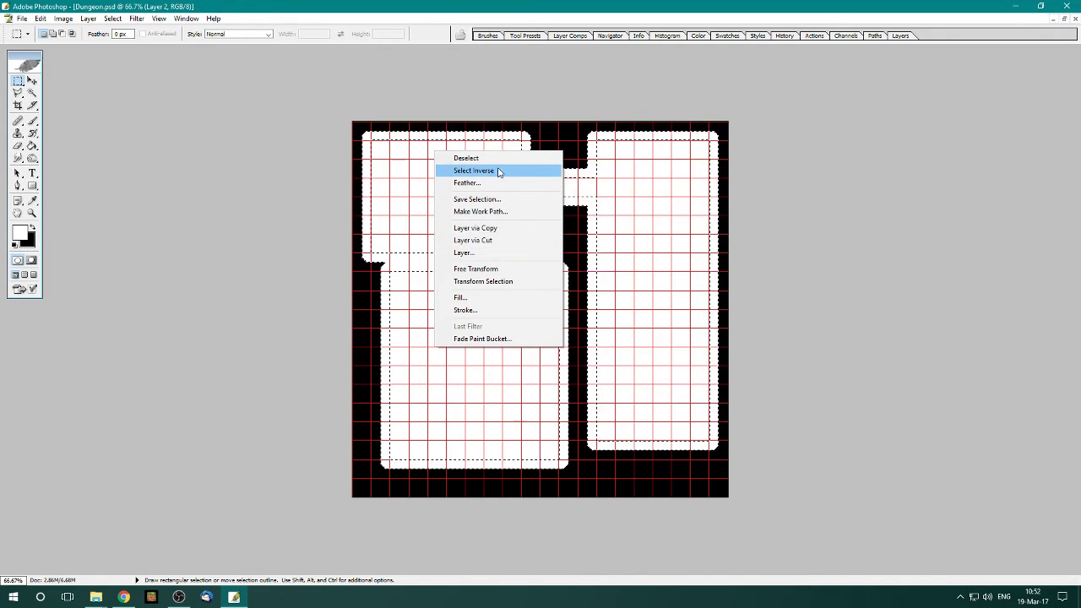
left_click(497, 170)
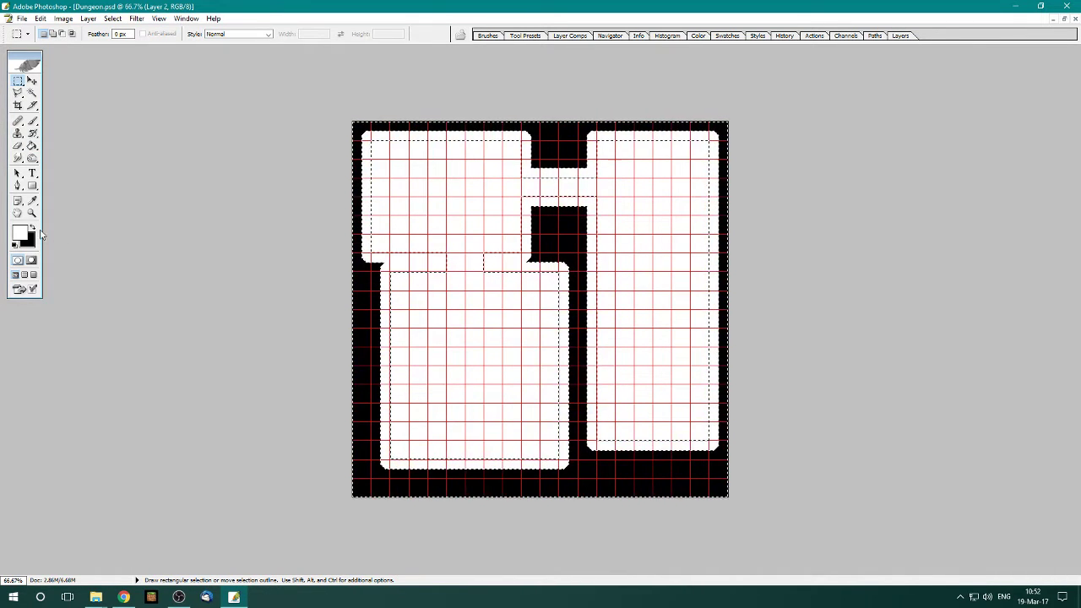
- Paint Bucket the new layer black, leaving white wall outlines around the rooms
left_click(34, 229)
left_click(32, 145)
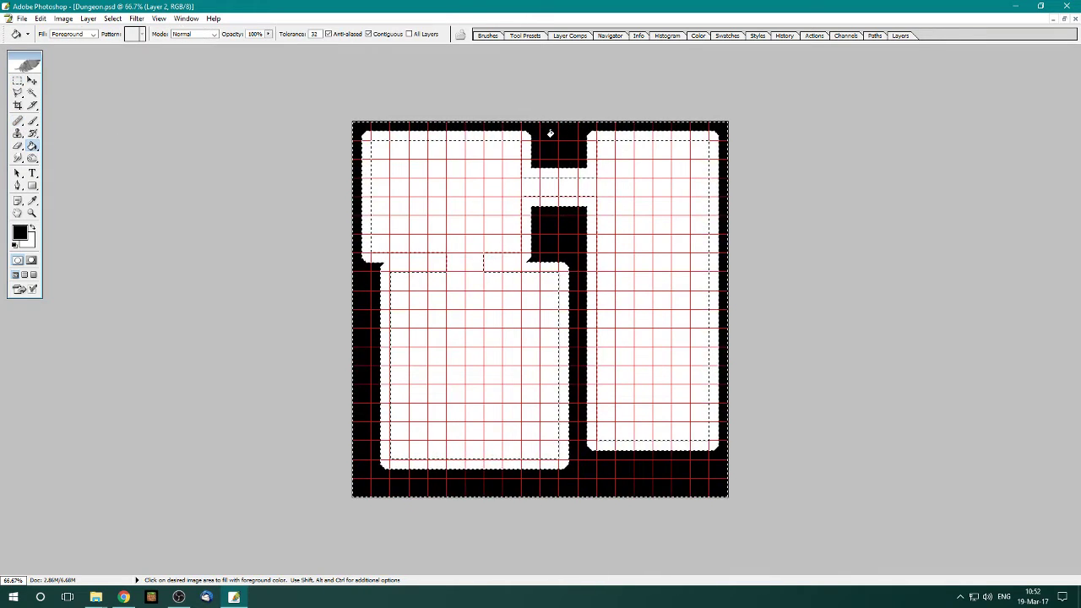
left_click(546, 175)
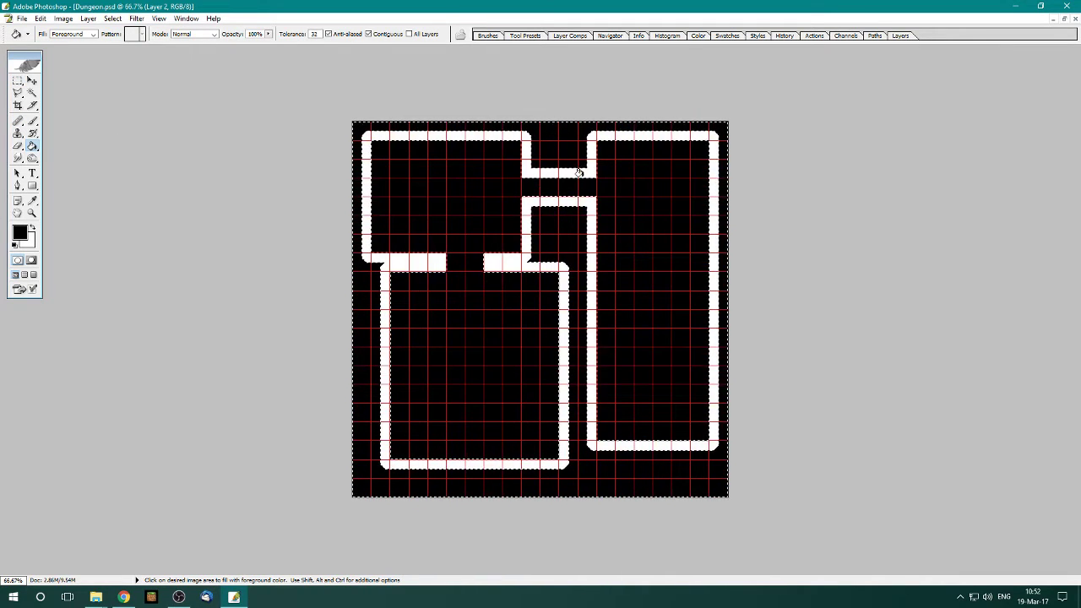
left_click(903, 36)
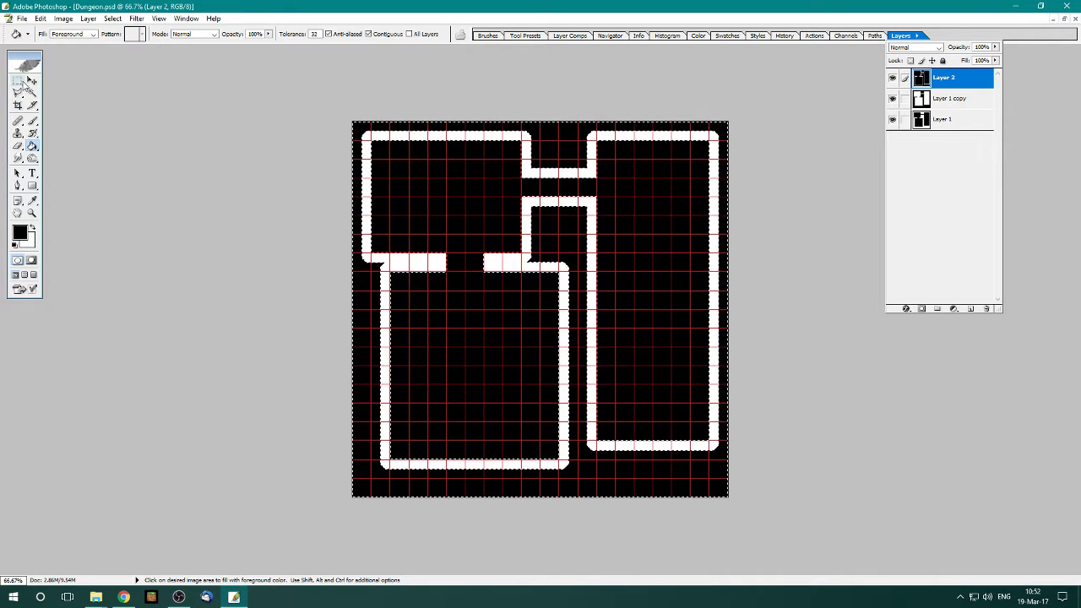
left_click(17, 81)
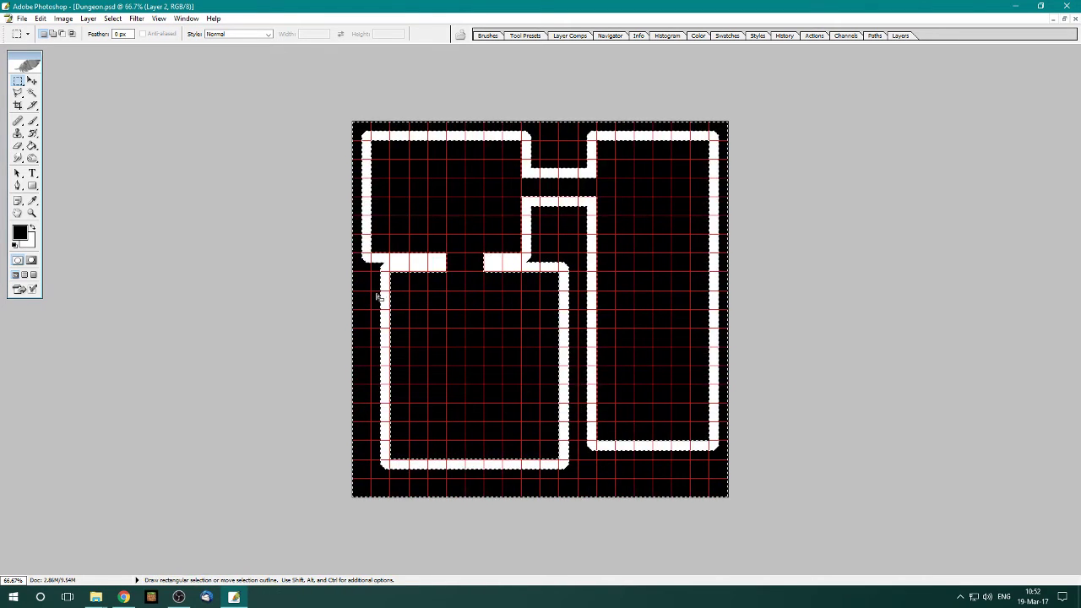
- In Chrome, go to Google and search for 'Seamless Stone Texture'
left_click(123, 597)
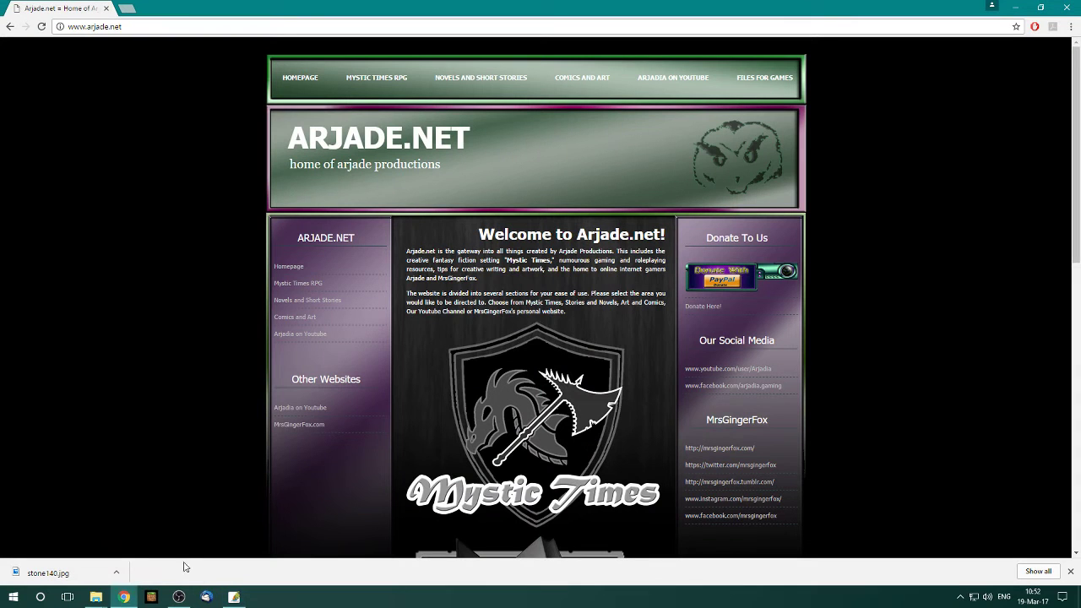
left_click(166, 26)
type("Google")
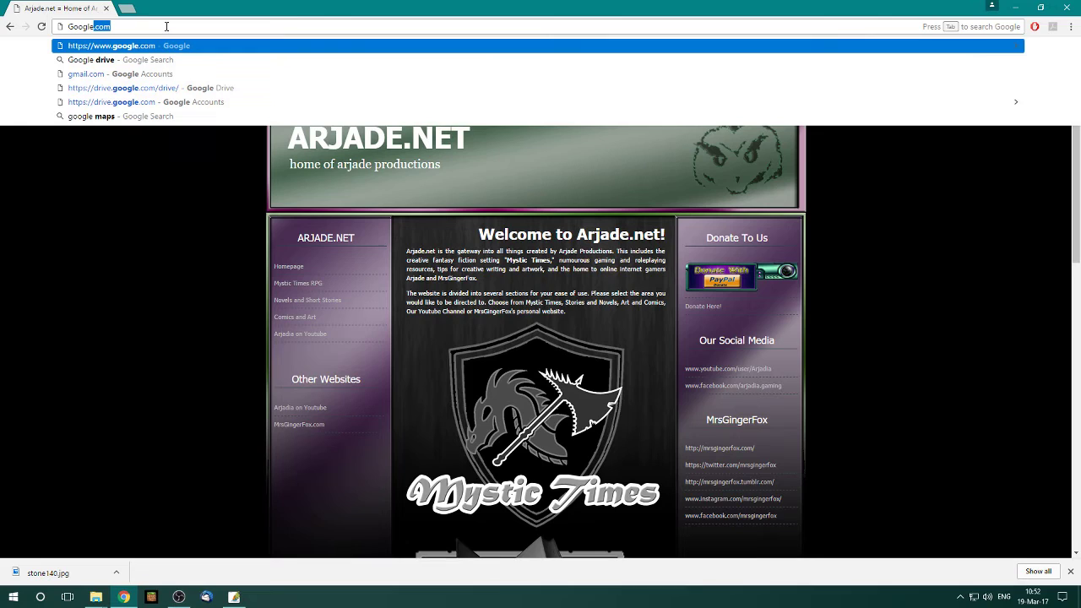
key("Return")
type("Seam")
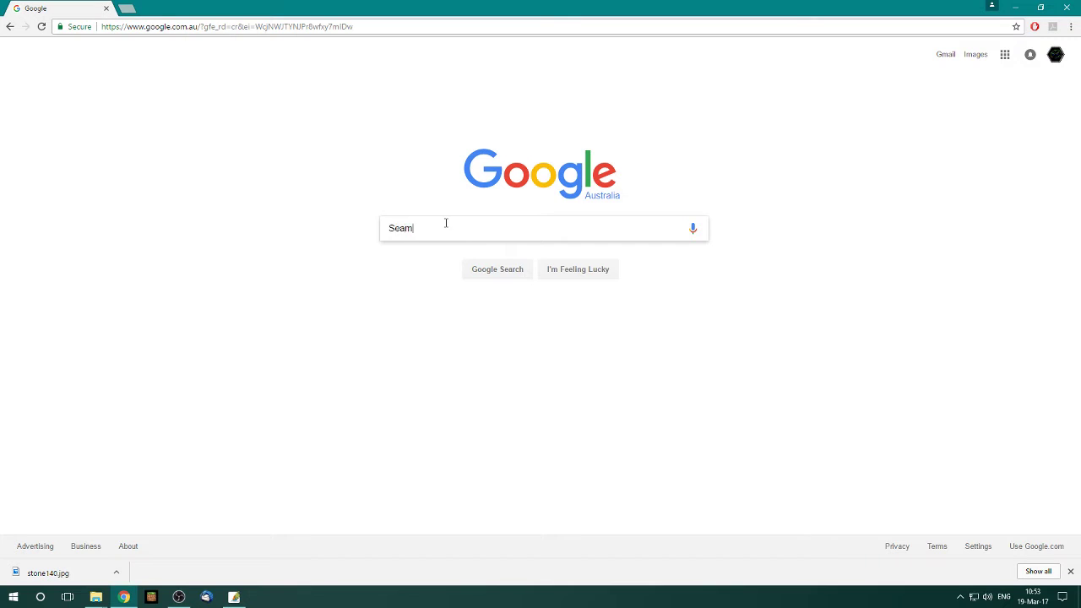
type("less Stone T")
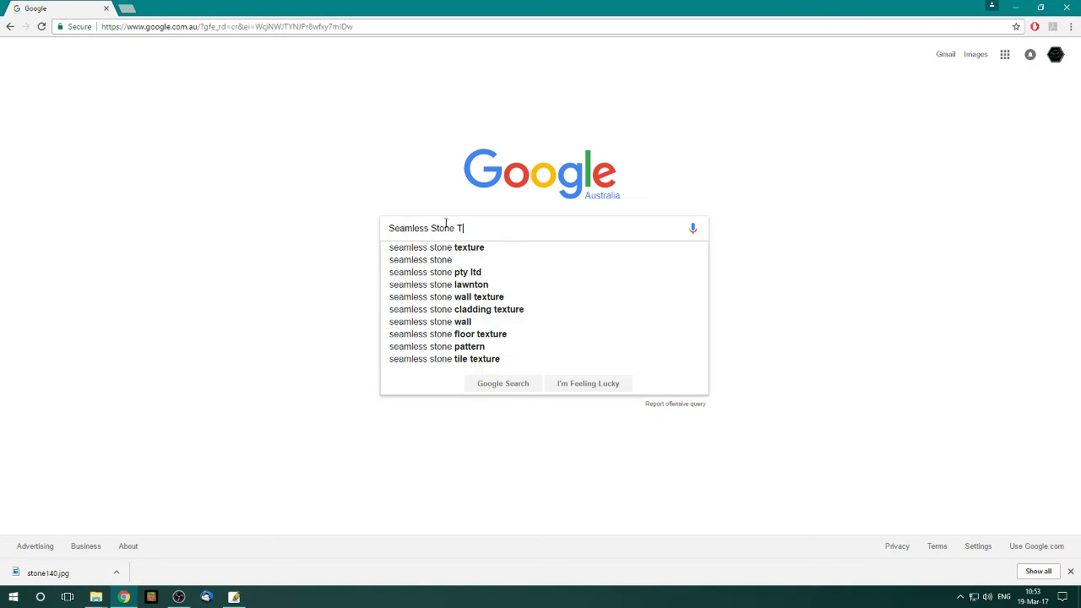
type("exture")
key("Return")
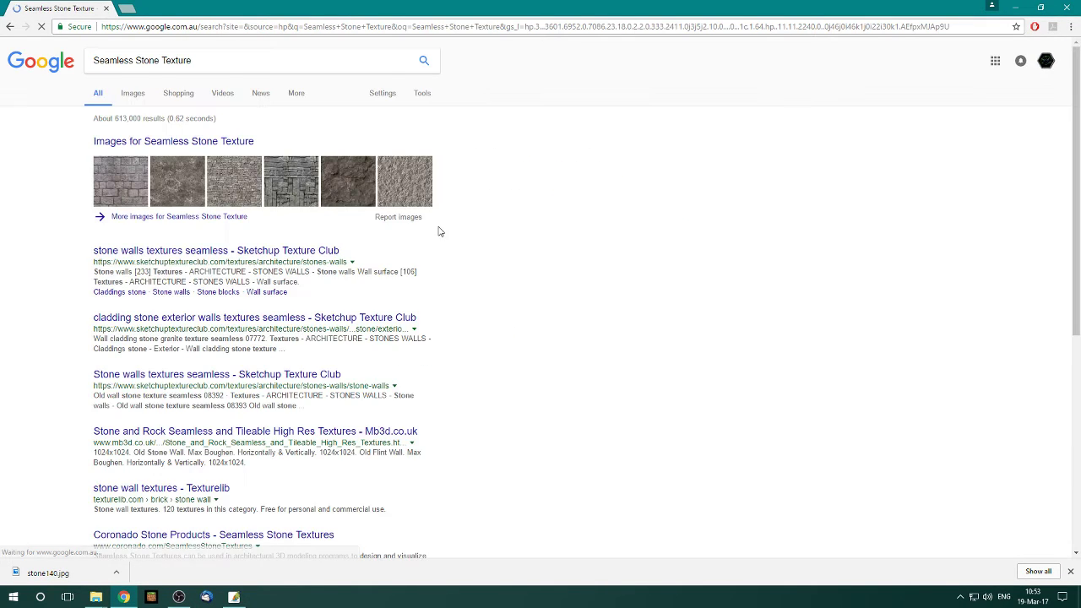
- Show image results and check the Tools usage-rights filter without applying it
left_click(132, 101)
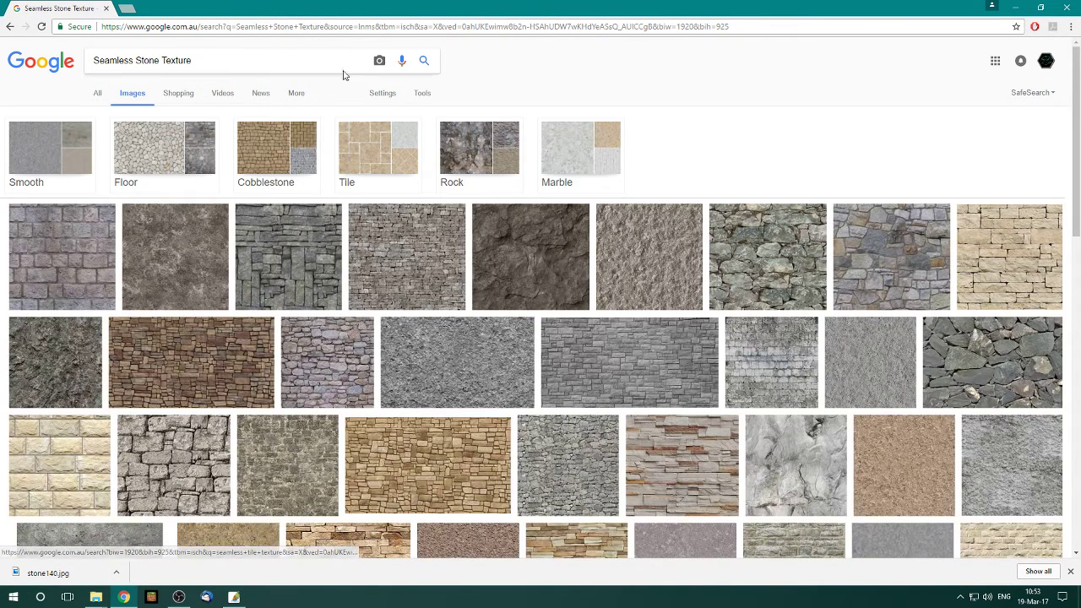
left_click(384, 95)
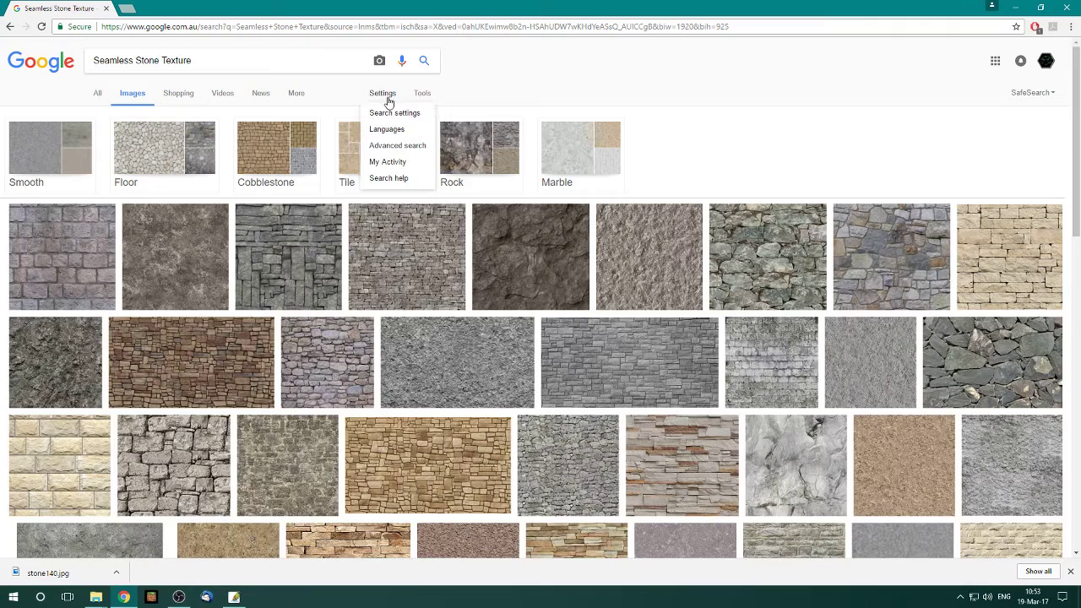
left_click(295, 98)
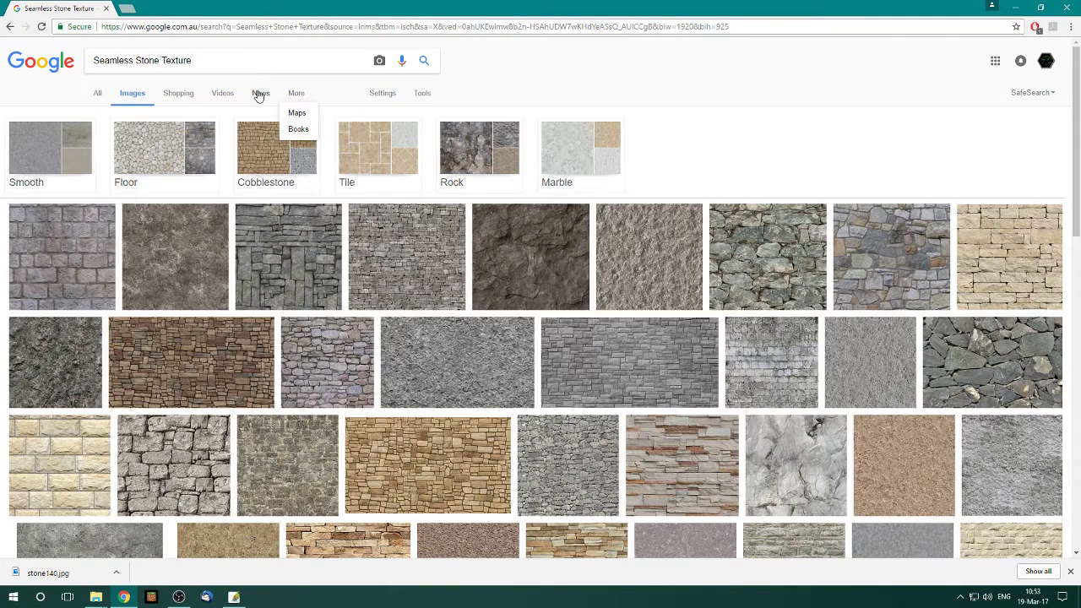
left_click(420, 96)
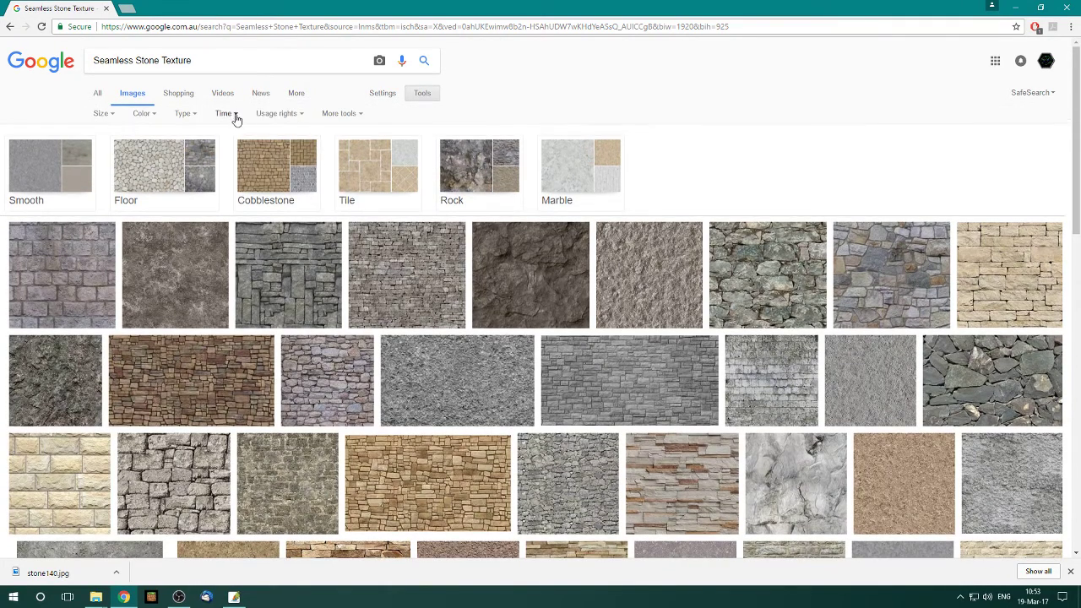
left_click(298, 115)
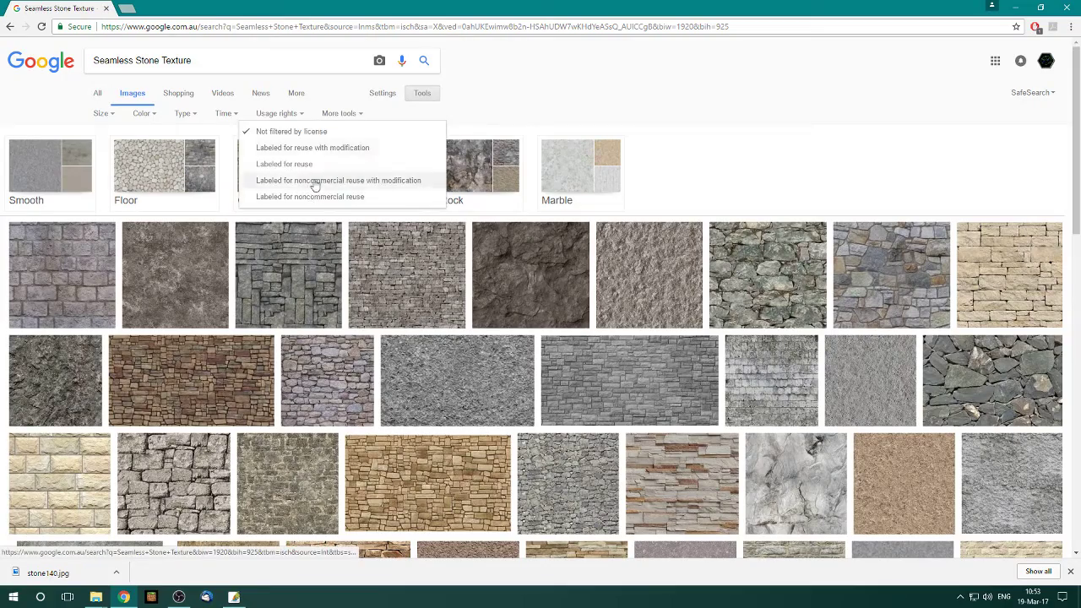
left_click(442, 99)
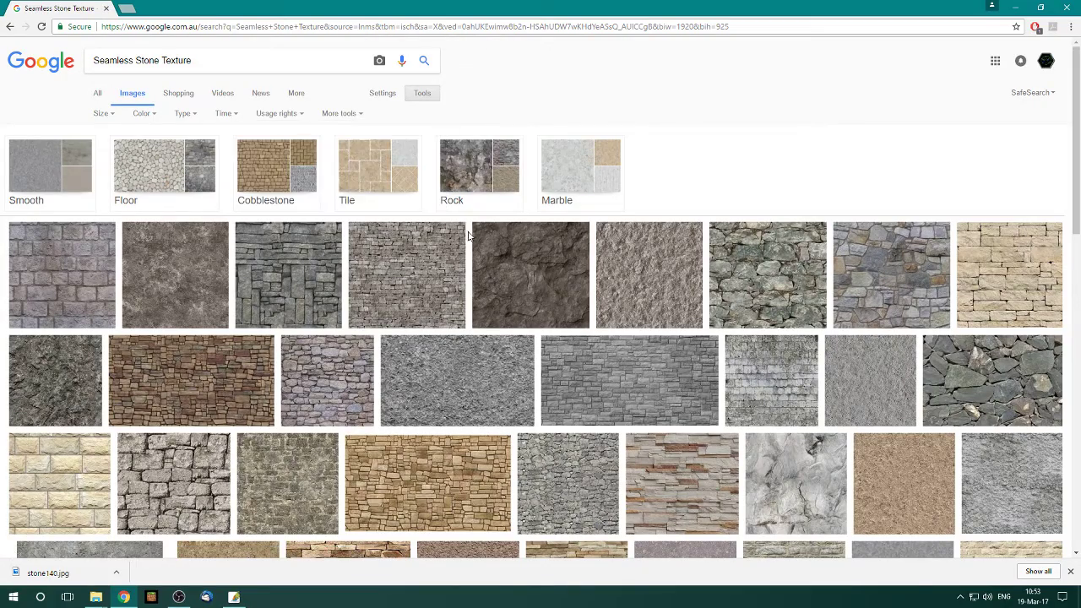
- Preview the brown stacked-stone wall texture and bring up its save options
scroll(349, 267, "down", 2)
scroll(354, 265, "down", 2)
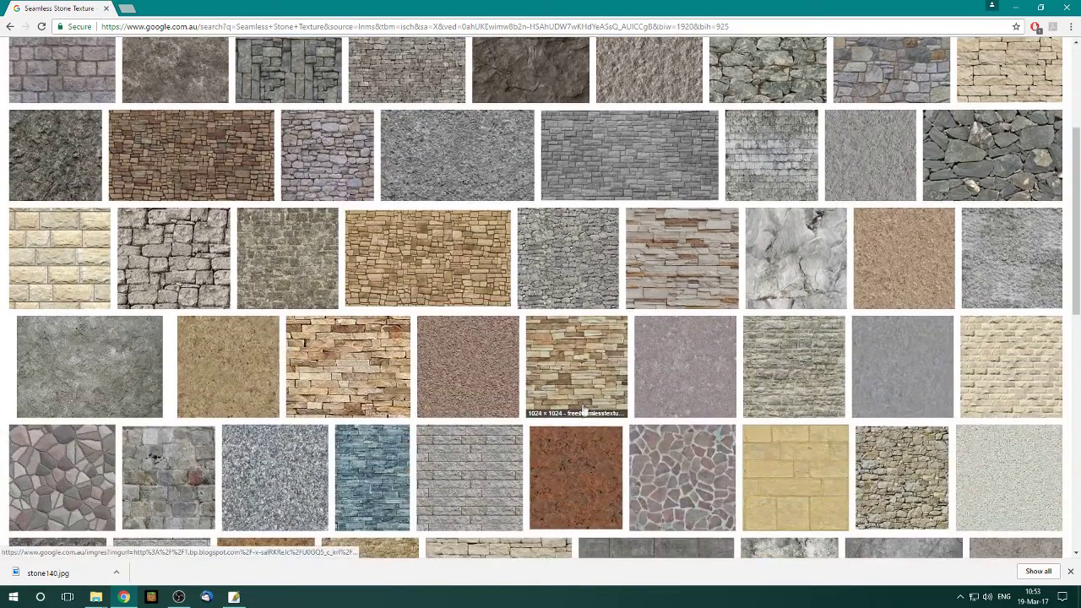
scroll(583, 410, "down", 1)
scroll(384, 314, "up", 2)
scroll(529, 176, "up", 2)
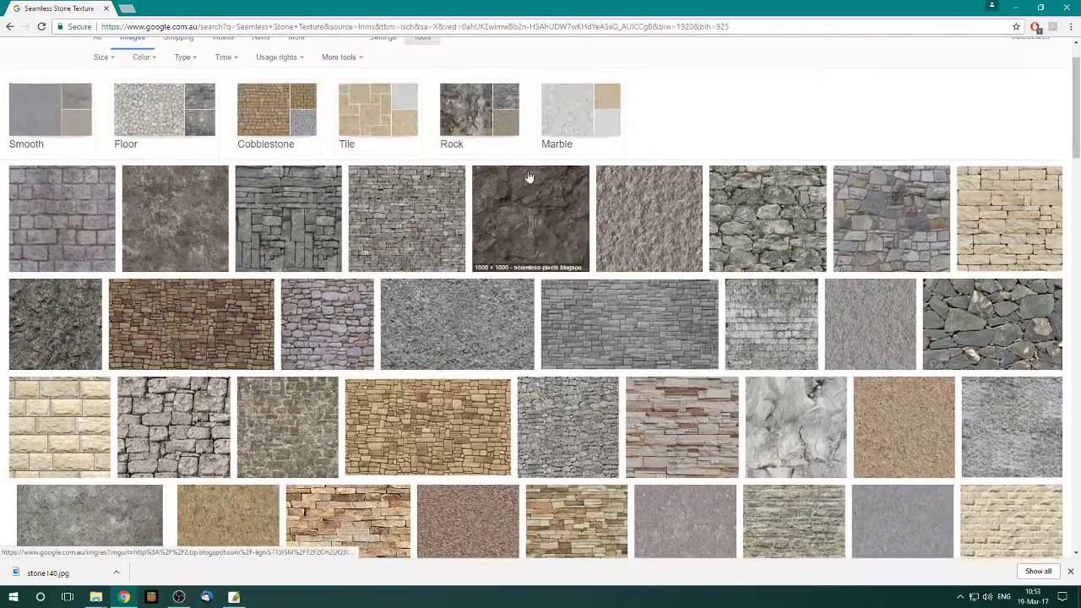
left_click(240, 328)
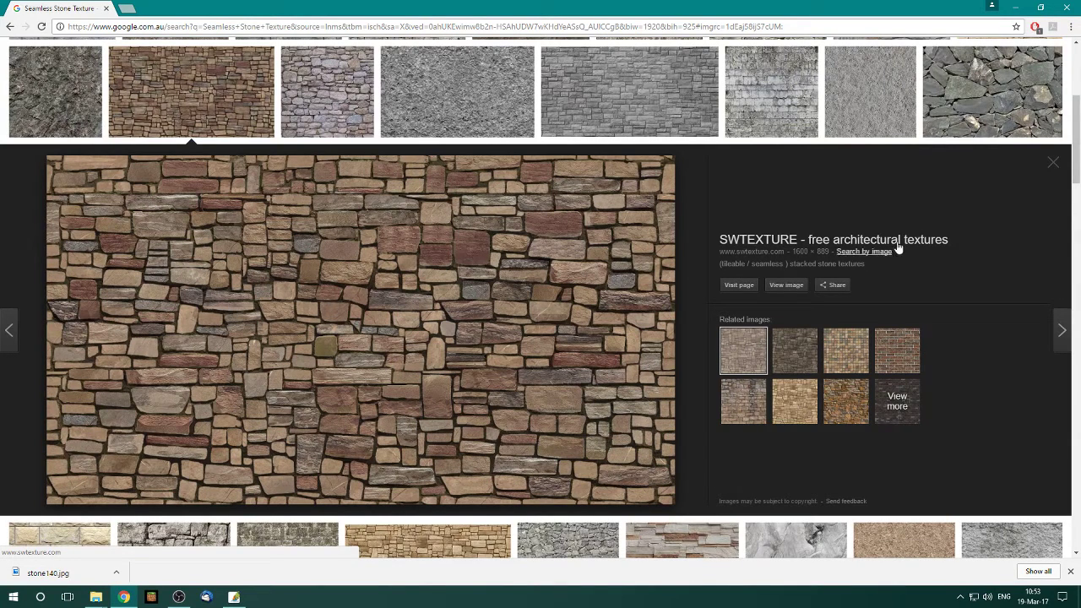
right_click(403, 296)
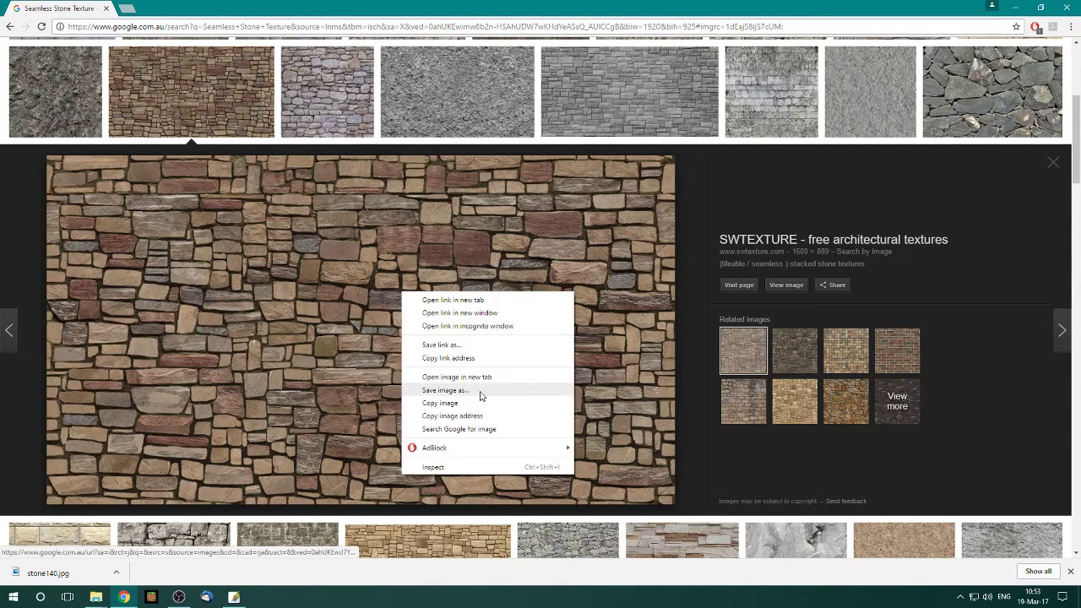
left_click(1052, 162)
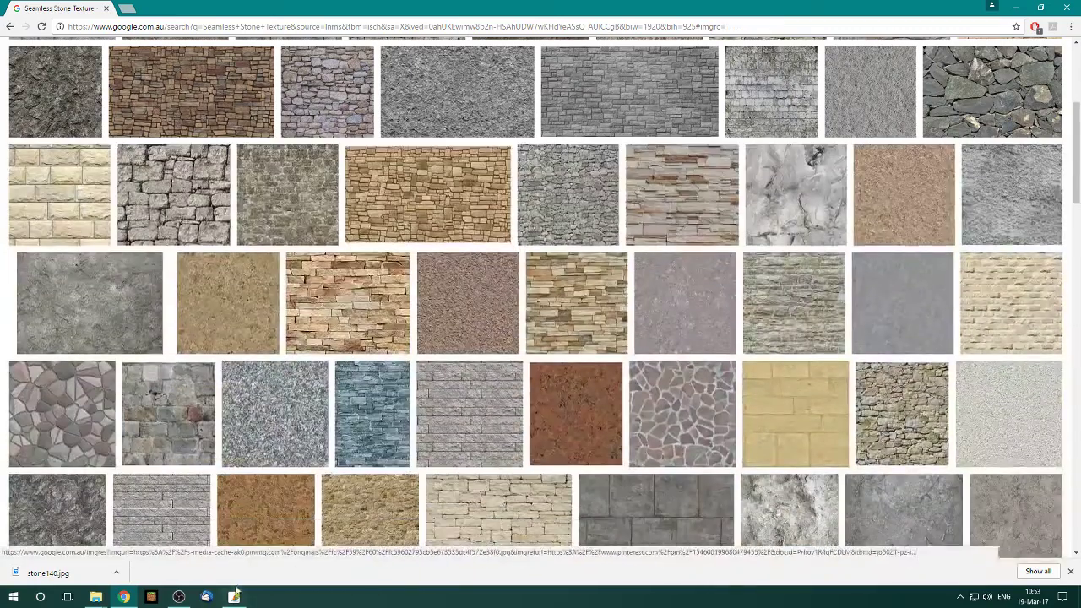
- Open stone140.jpg from the Maps Textures folder in Photoshop by dragging it there
left_click(97, 598)
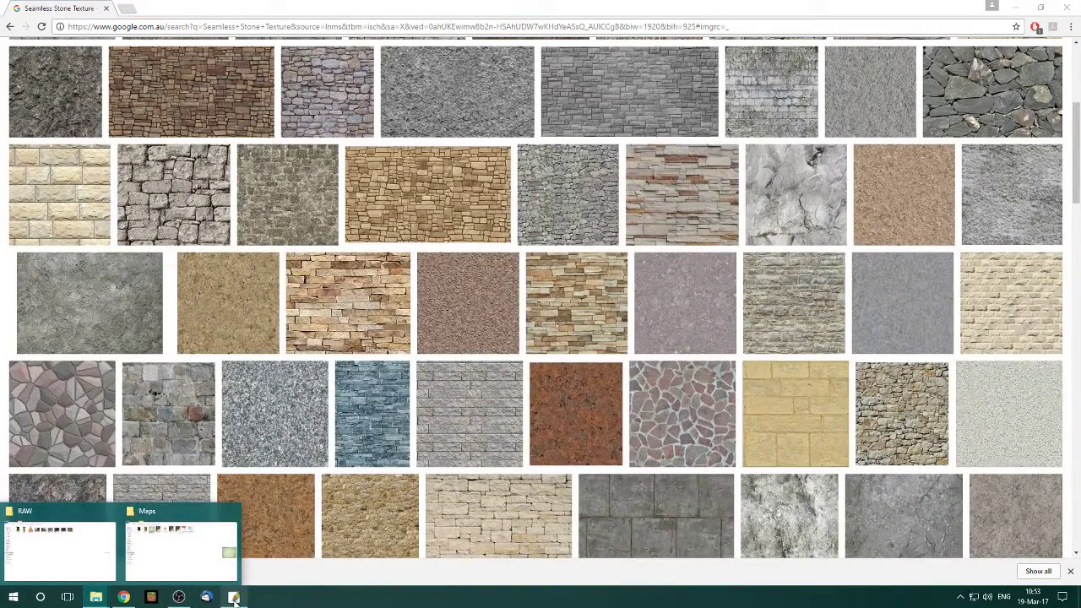
left_click(152, 553)
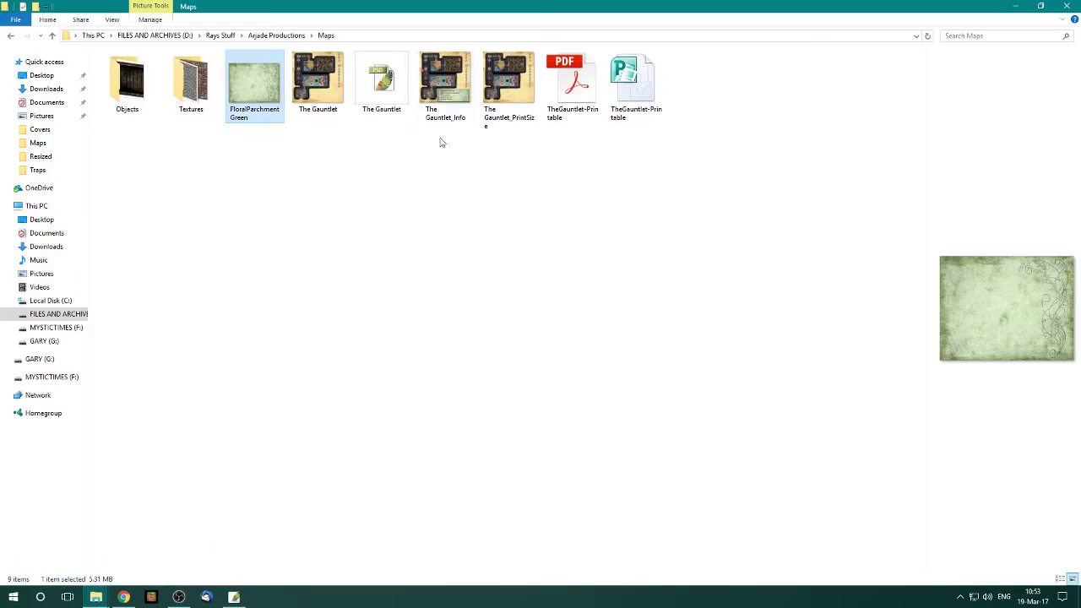
double_click(186, 78)
left_click(579, 96)
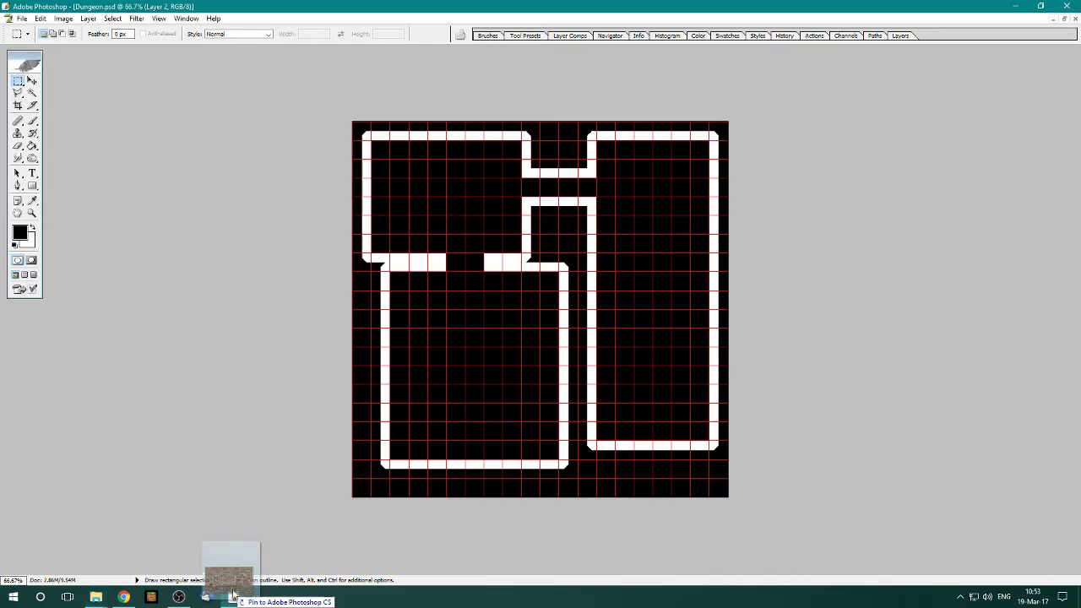
left_click_drag(558, 126, 266, 304)
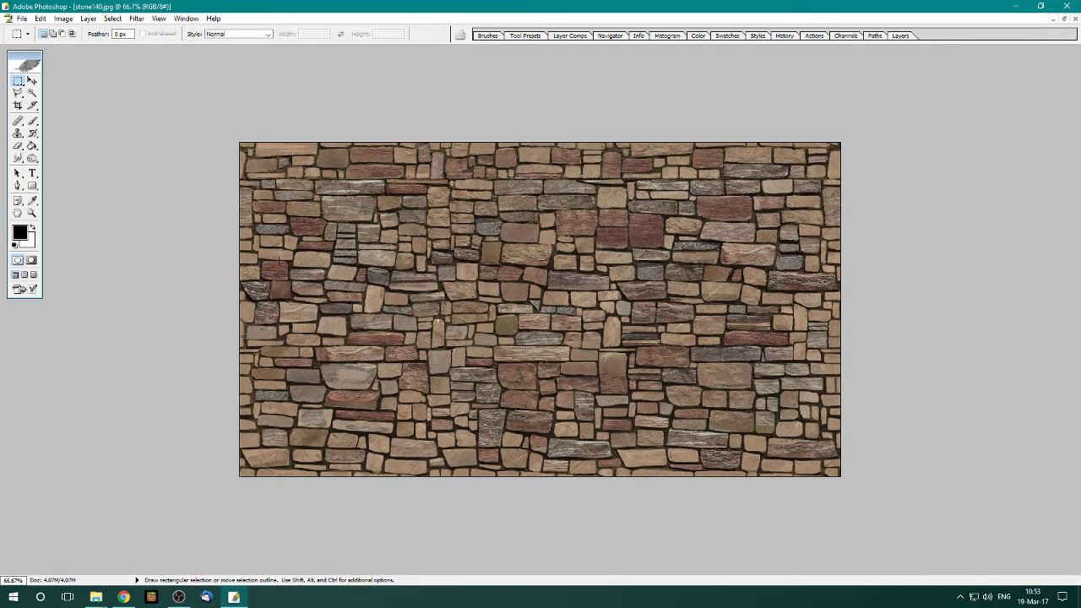
left_click(136, 18)
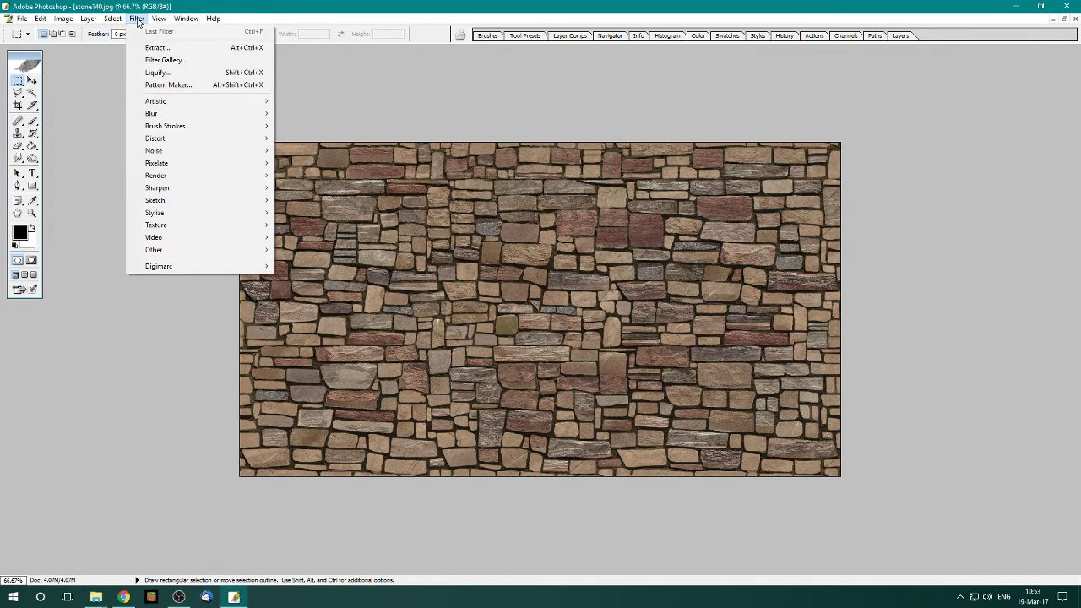
mouse_move(153, 250)
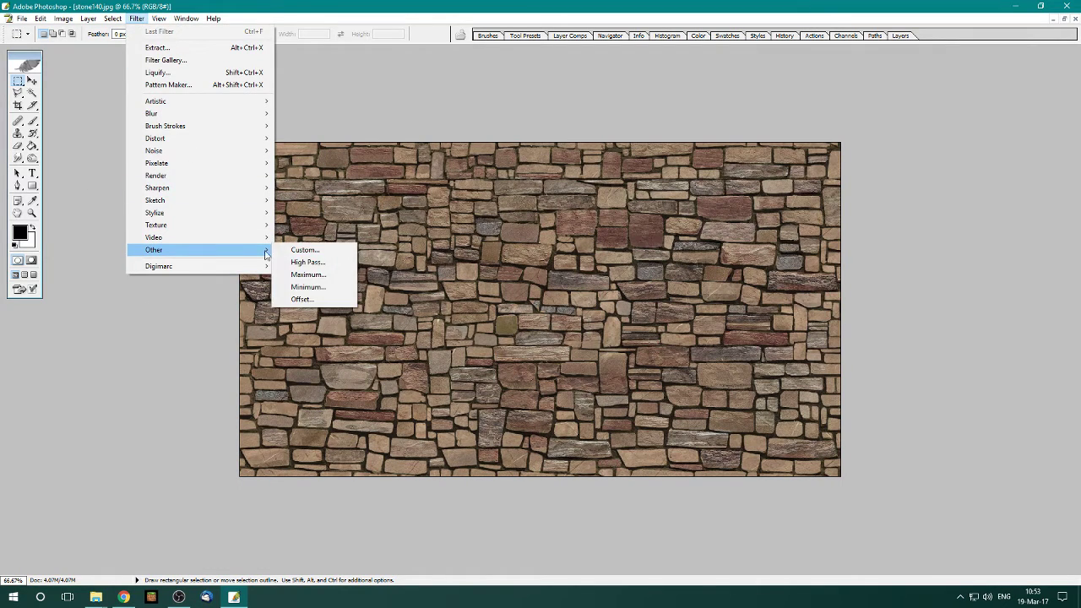
left_click(320, 300)
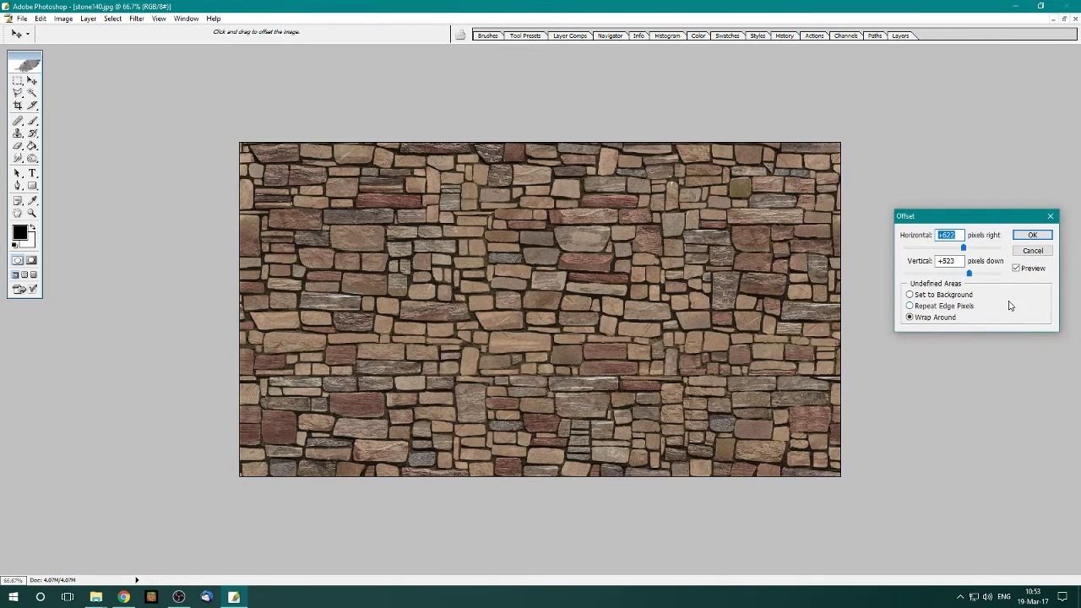
left_click_drag(963, 247, 960, 247)
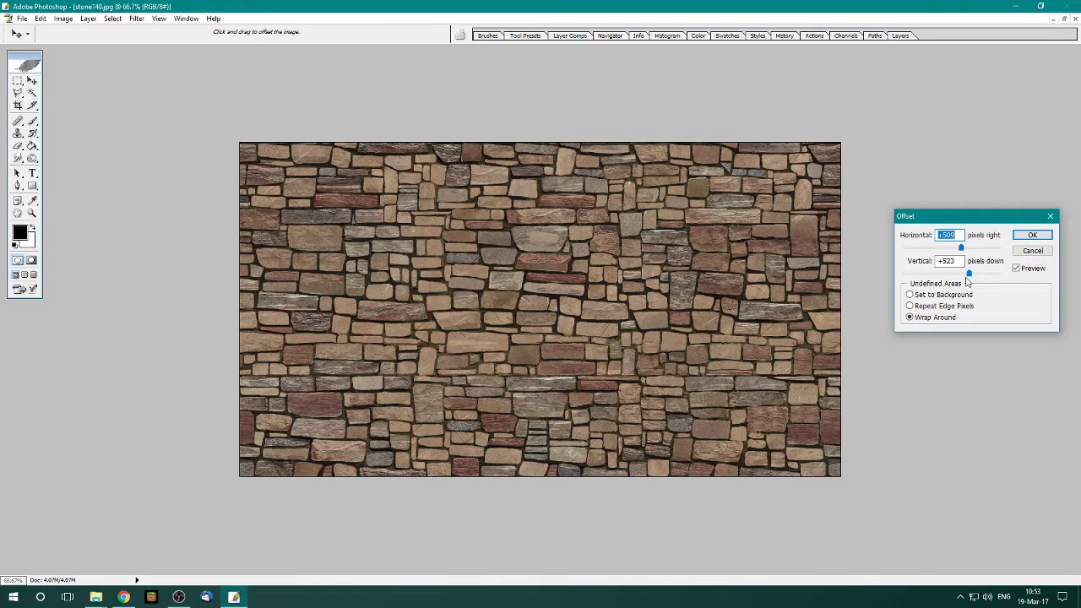
left_click_drag(968, 274, 970, 275)
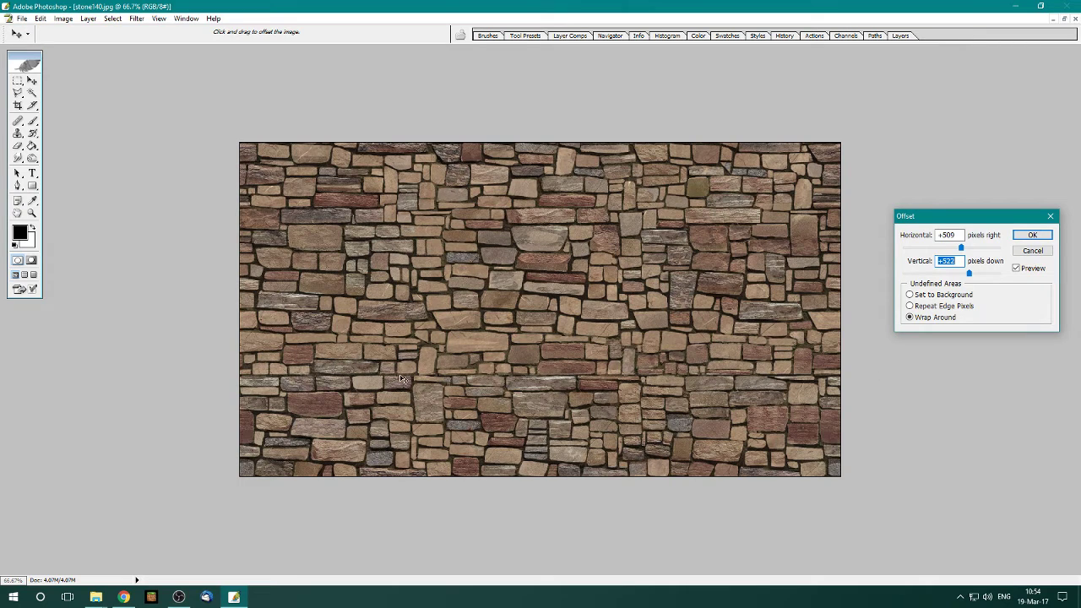
left_click(1034, 251)
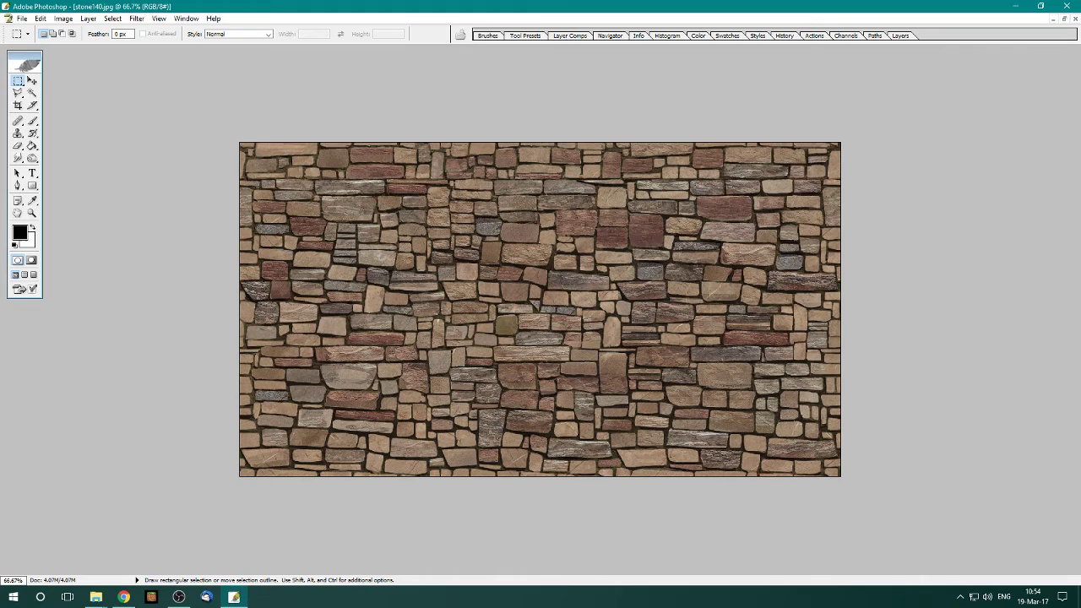
- Define the whole stone140 image as a pattern named BrownStone
key("ctrl+a")
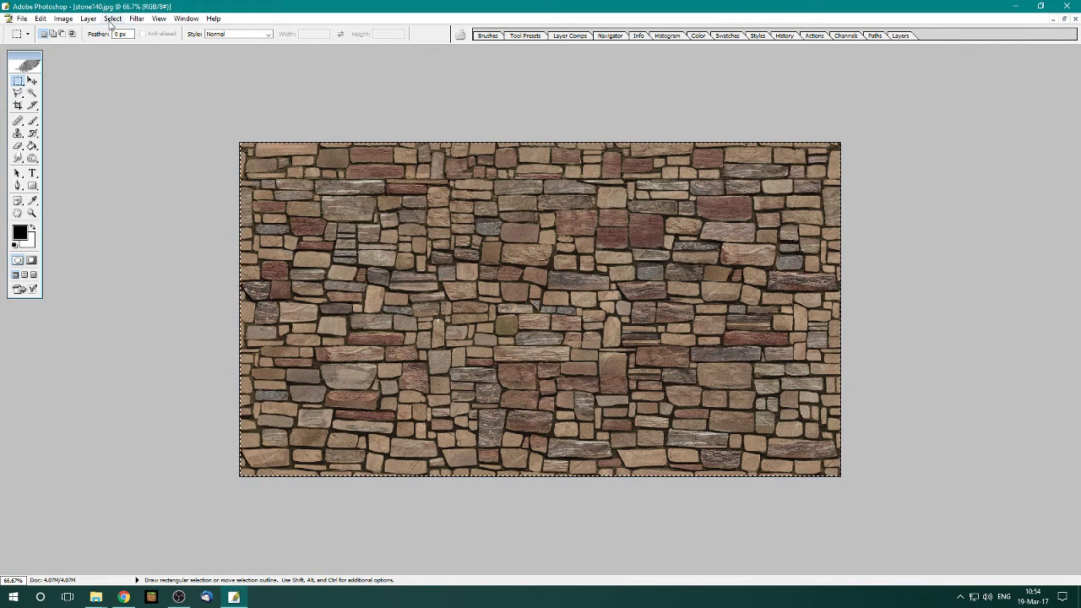
left_click(40, 18)
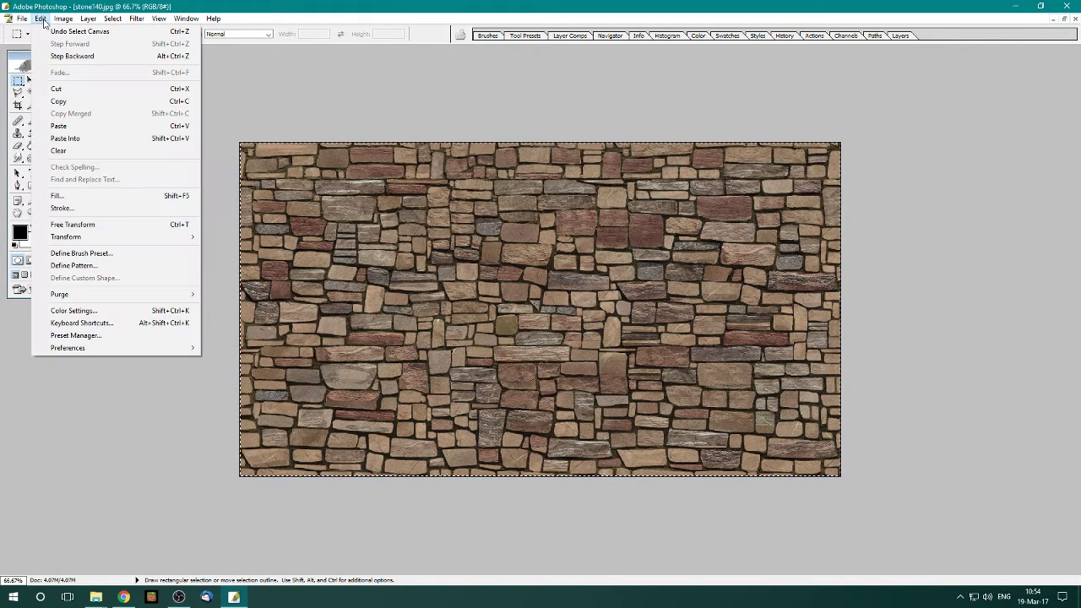
left_click(108, 264)
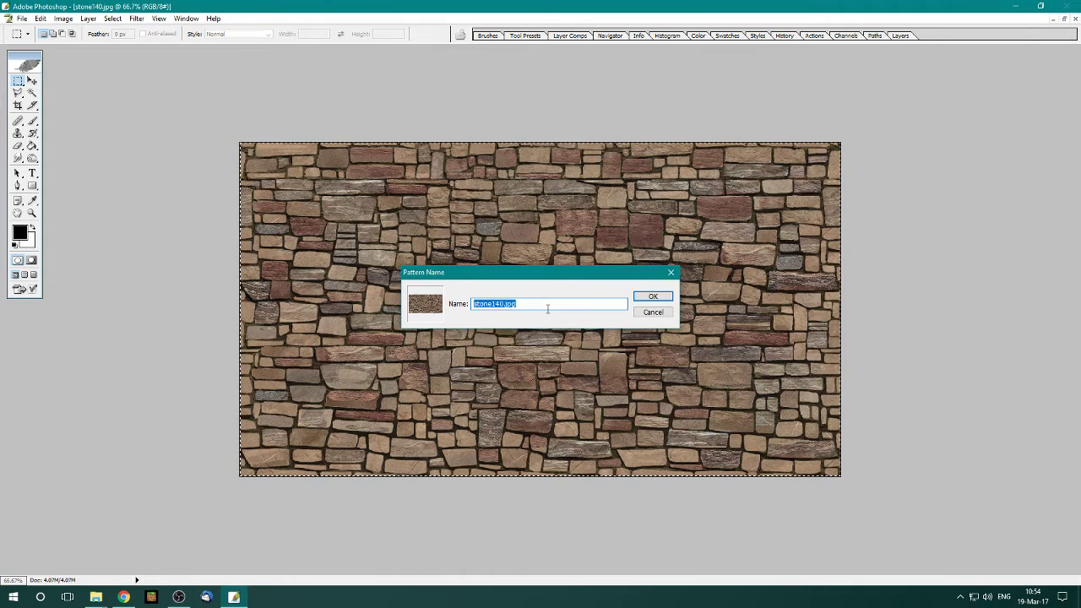
type("BrownStone2")
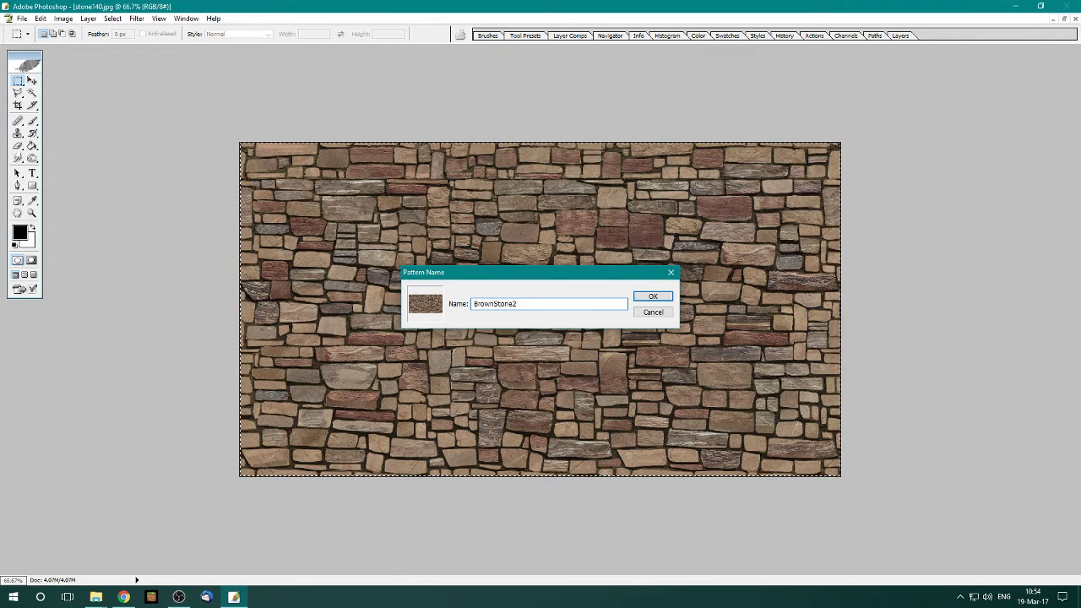
key("Return")
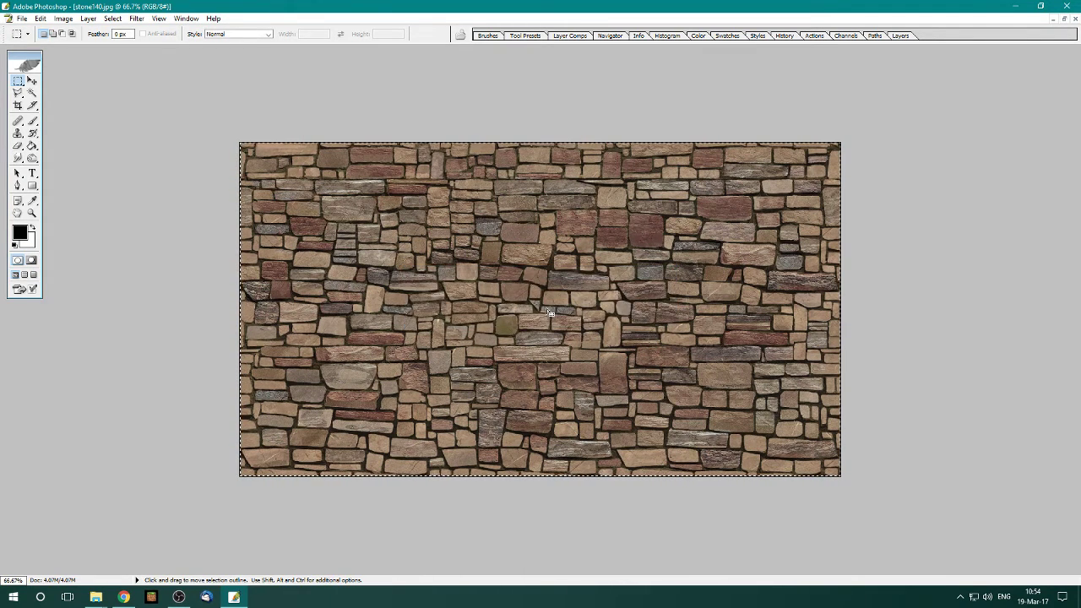
- Close the stone texture and set the Magic Wand to New Selection mode
left_click(1076, 19)
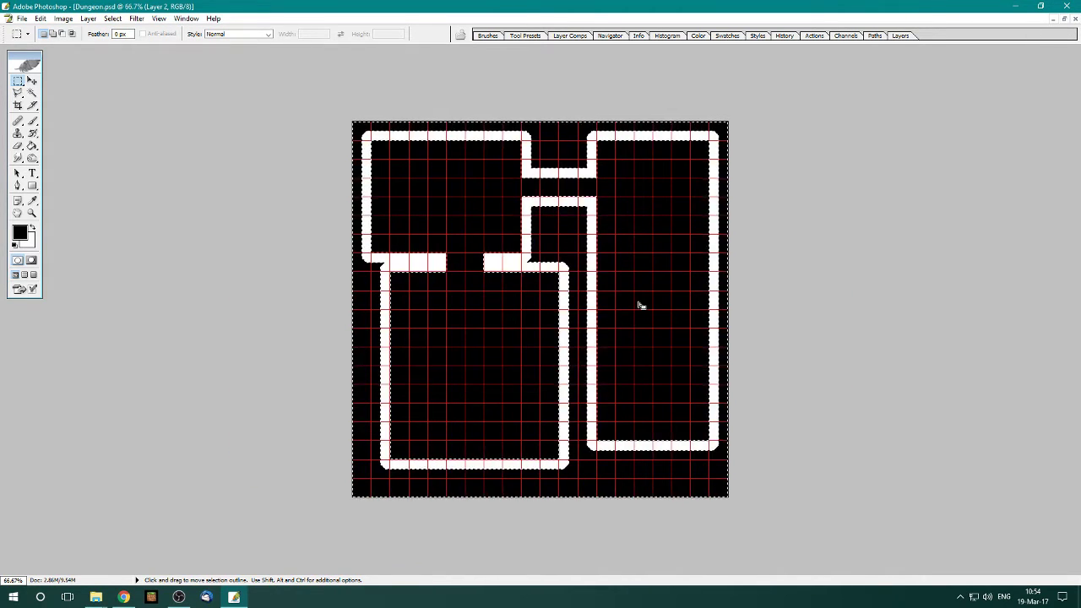
left_click(32, 93)
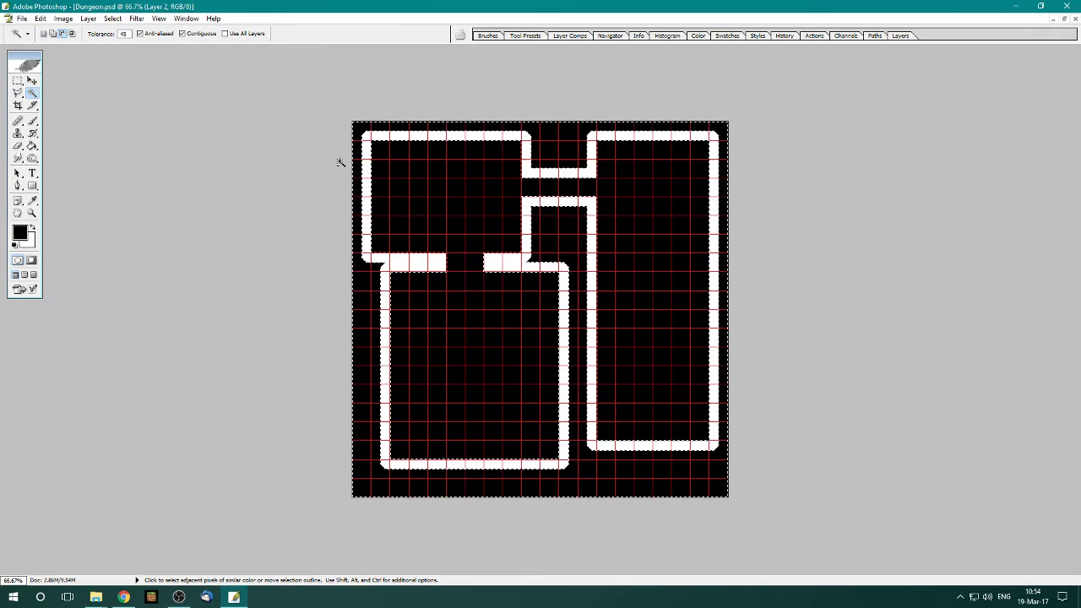
left_click(45, 34)
- Select the white walls with the Magic Wand and add a Pattern fill layer
left_click(374, 136)
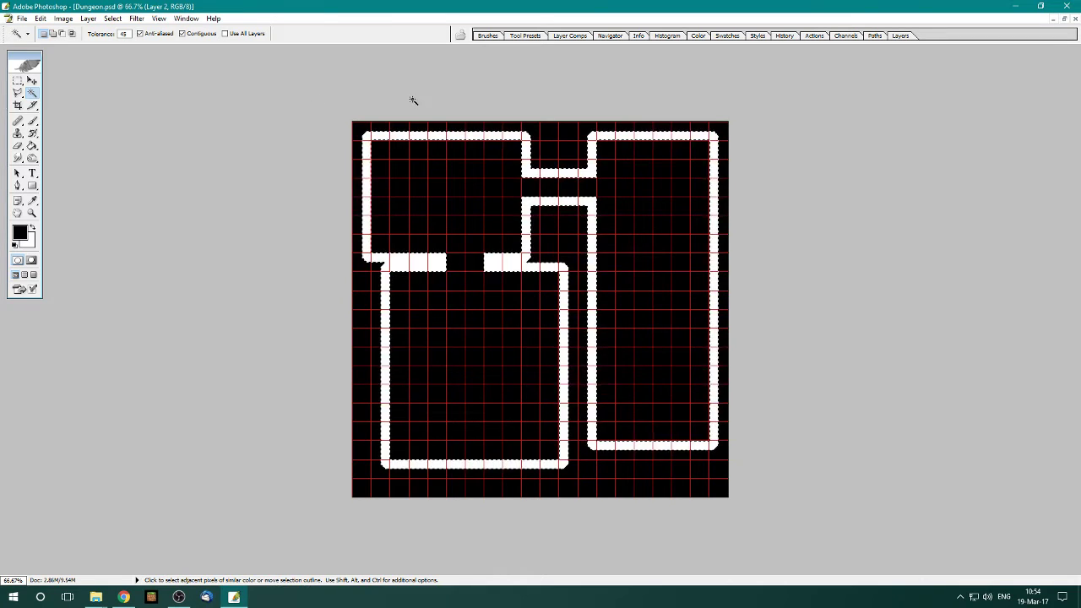
left_click(900, 36)
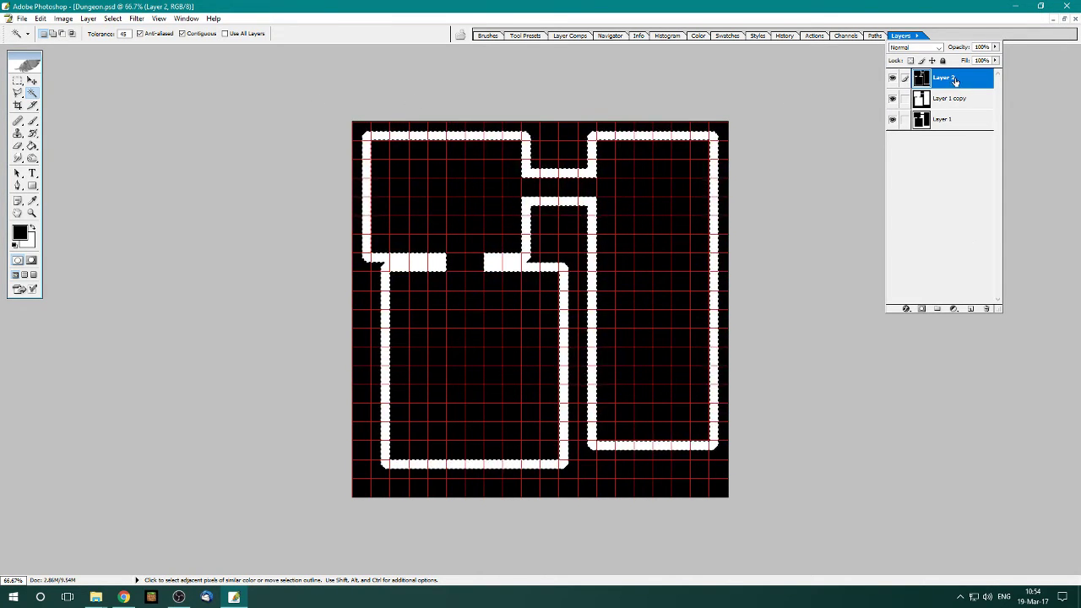
left_click(953, 309)
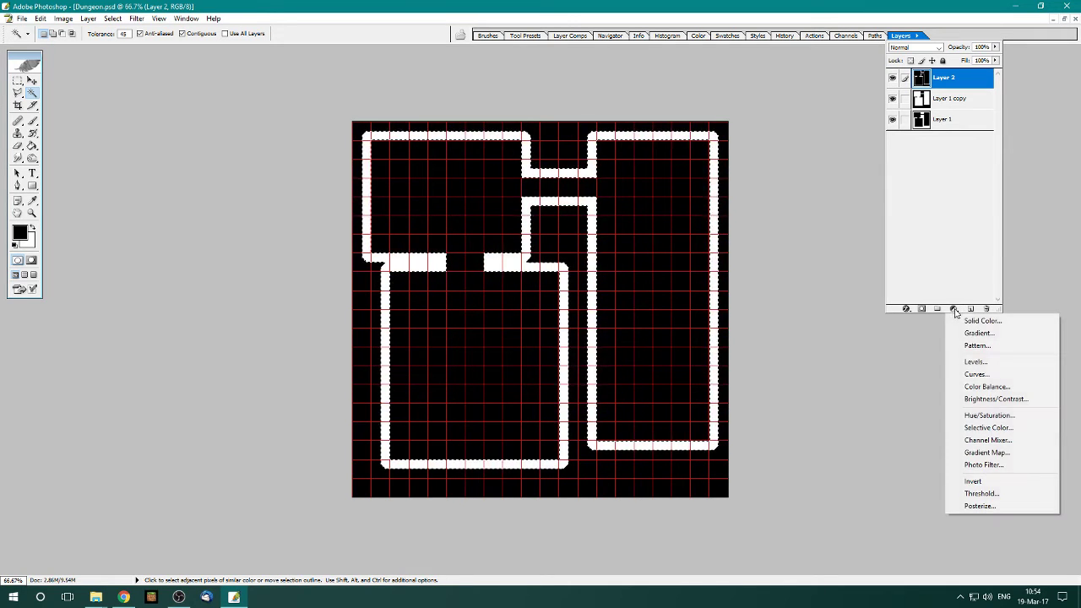
left_click(977, 345)
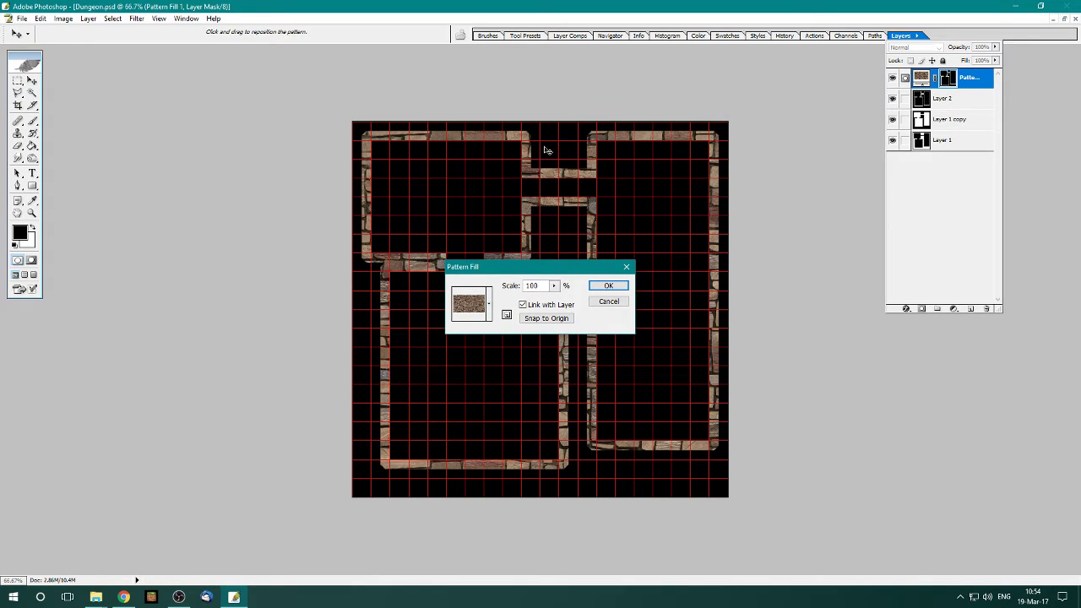
- Fill it with the brown stone brick pattern scaled to 30%
left_click(489, 309)
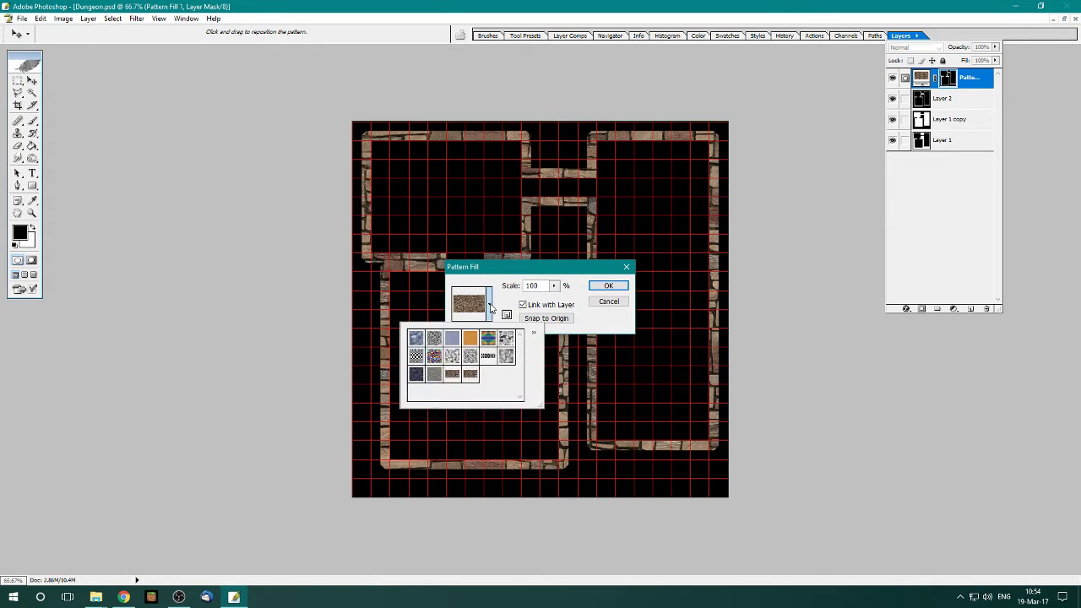
left_click(488, 309)
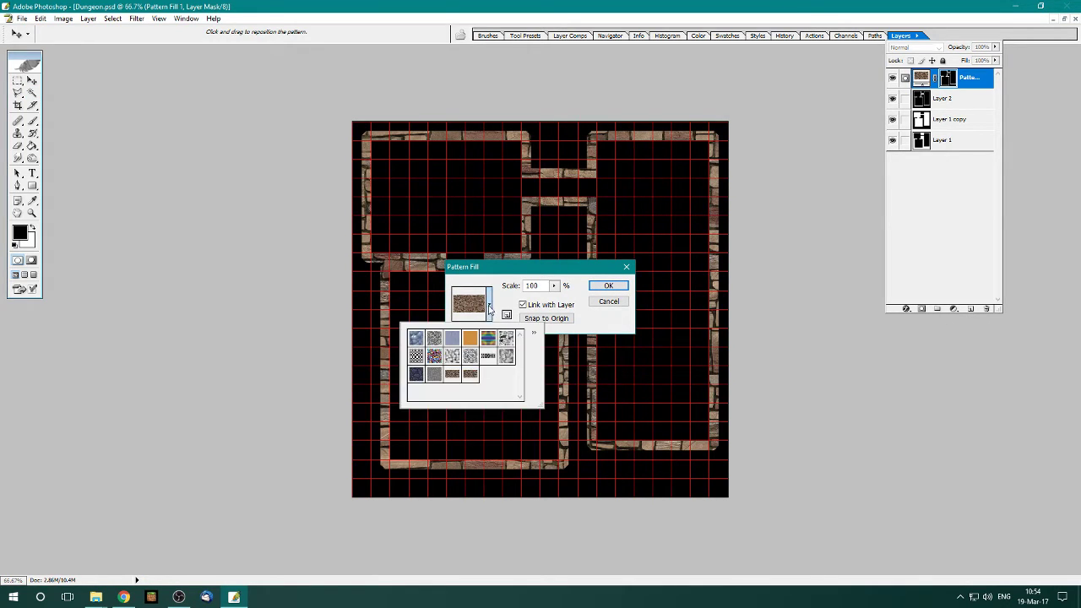
left_click(416, 375)
left_click(471, 376)
left_click(489, 302)
left_click(553, 285)
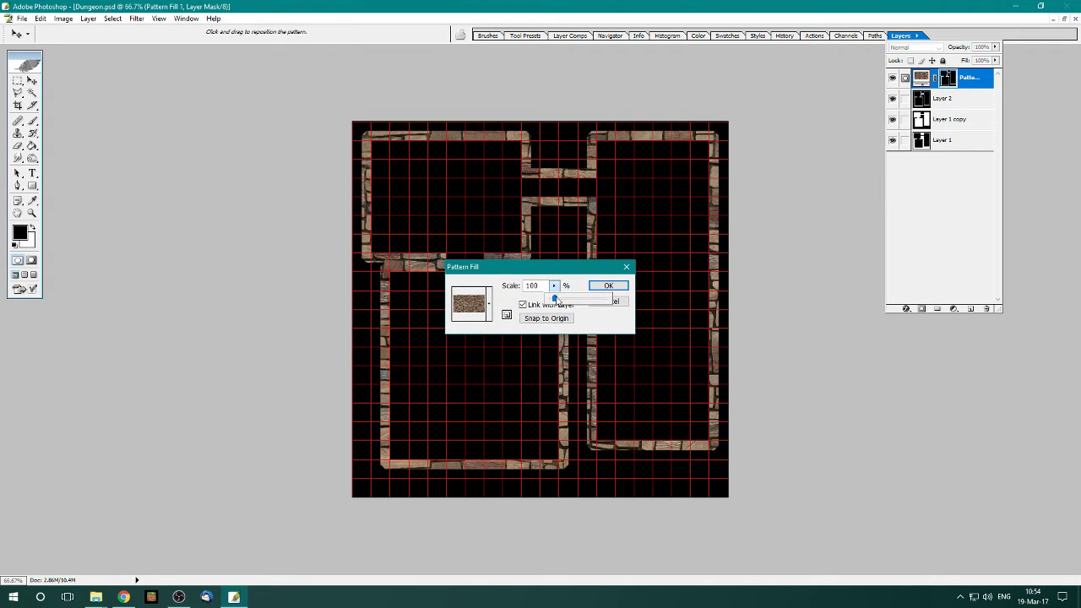
left_click_drag(559, 301, 551, 299)
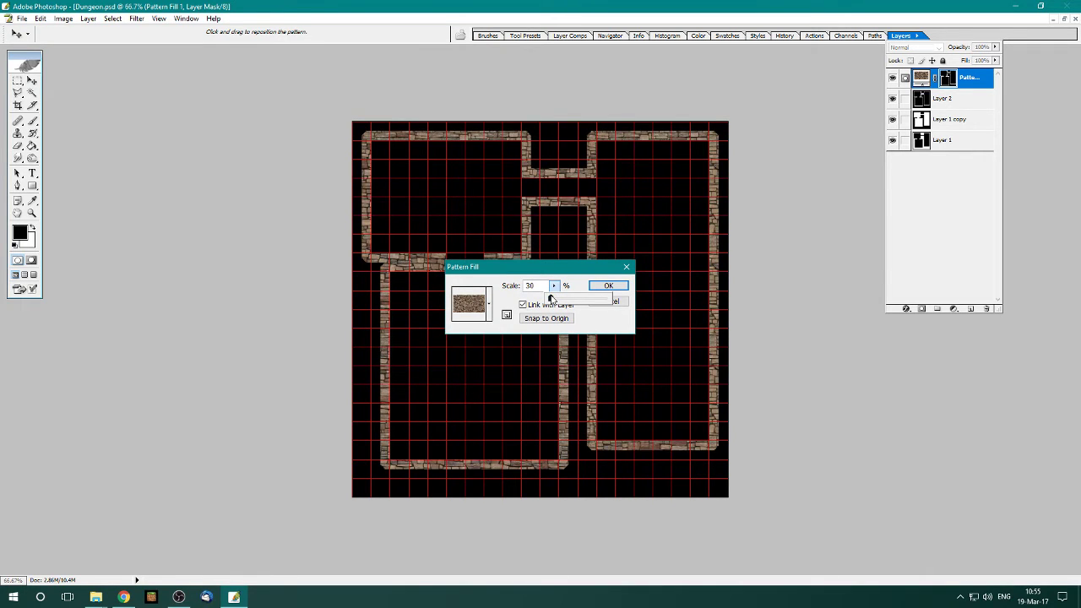
left_click(606, 288)
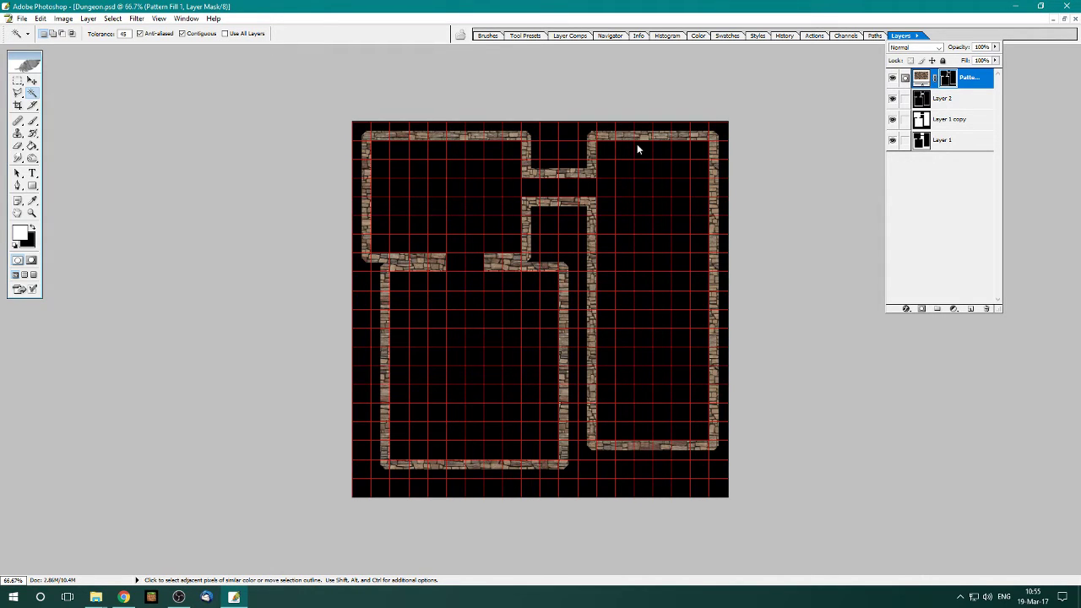
- Hide the wall layers and select the white room areas on Layer 1 copy
left_click(951, 121)
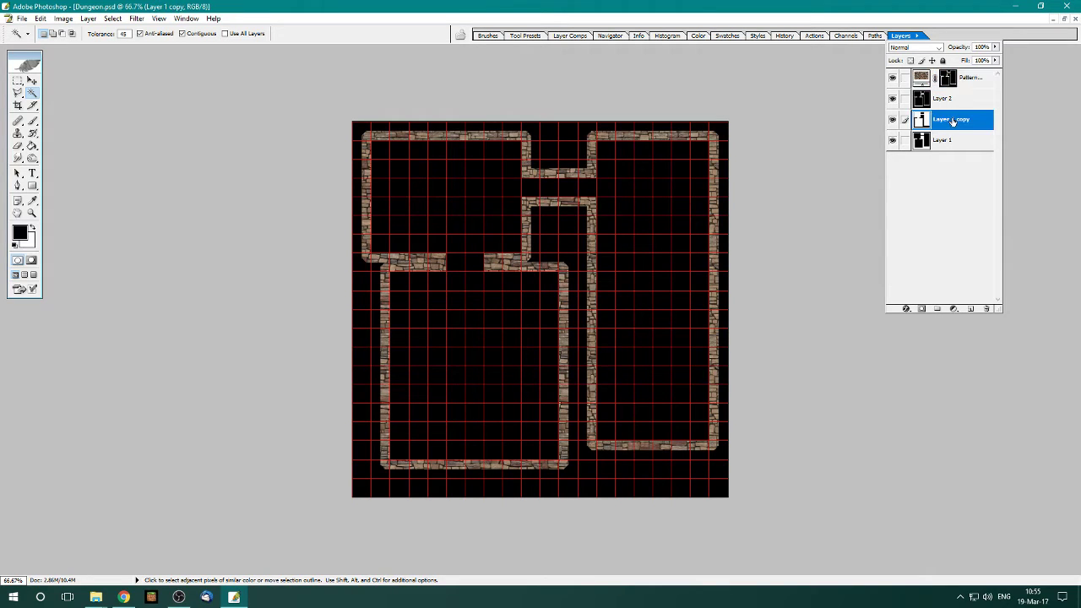
left_click(893, 78)
left_click(892, 99)
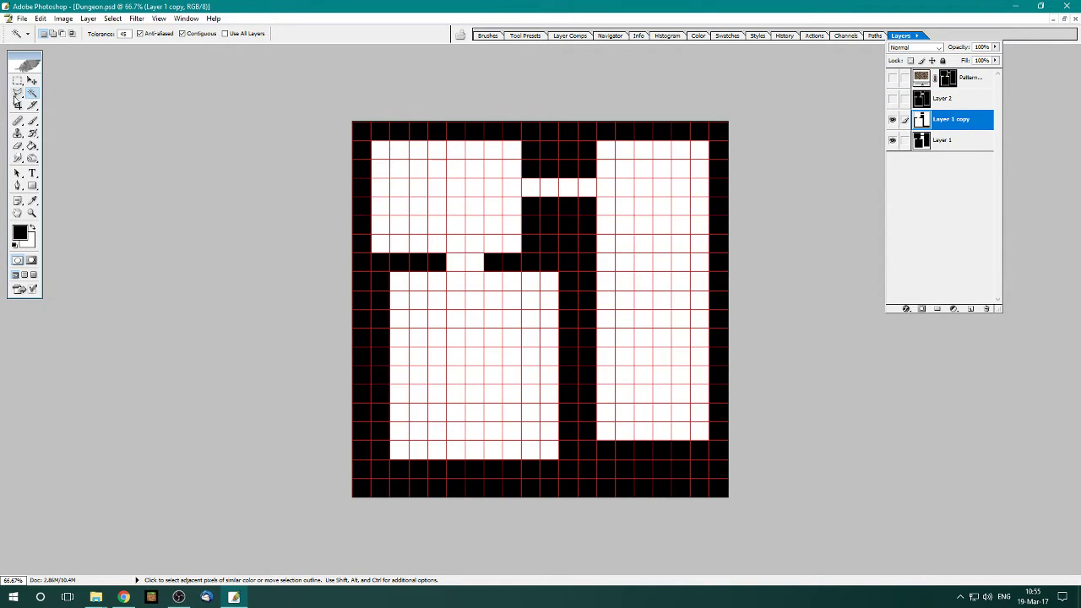
key("F7")
left_click(428, 203)
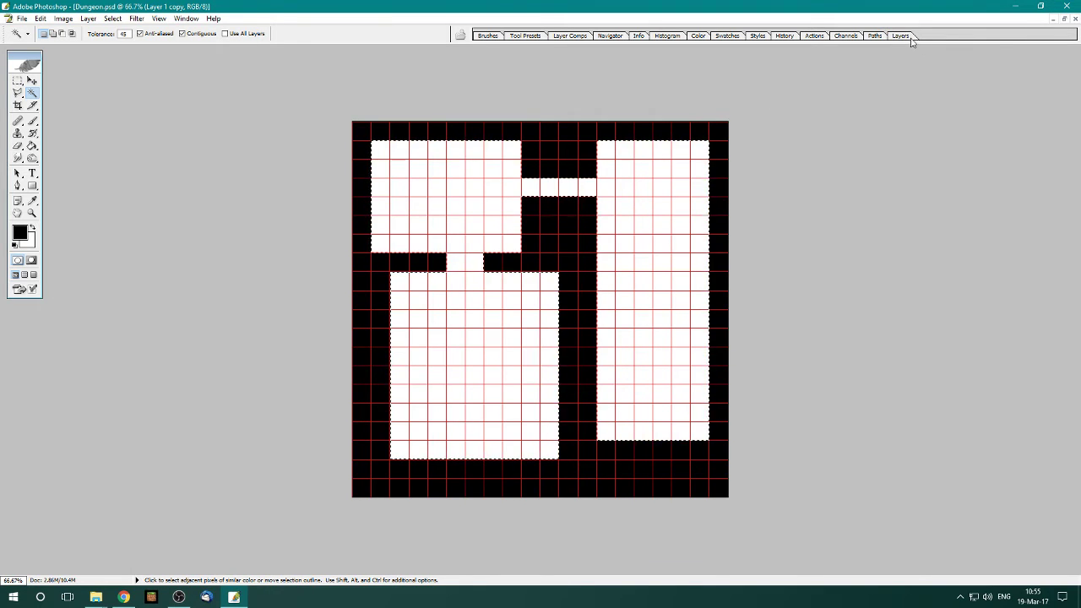
- Fill the selected rooms with a grey cobblestone Pattern fill layer at 59% scale
left_click(903, 36)
left_click(955, 309)
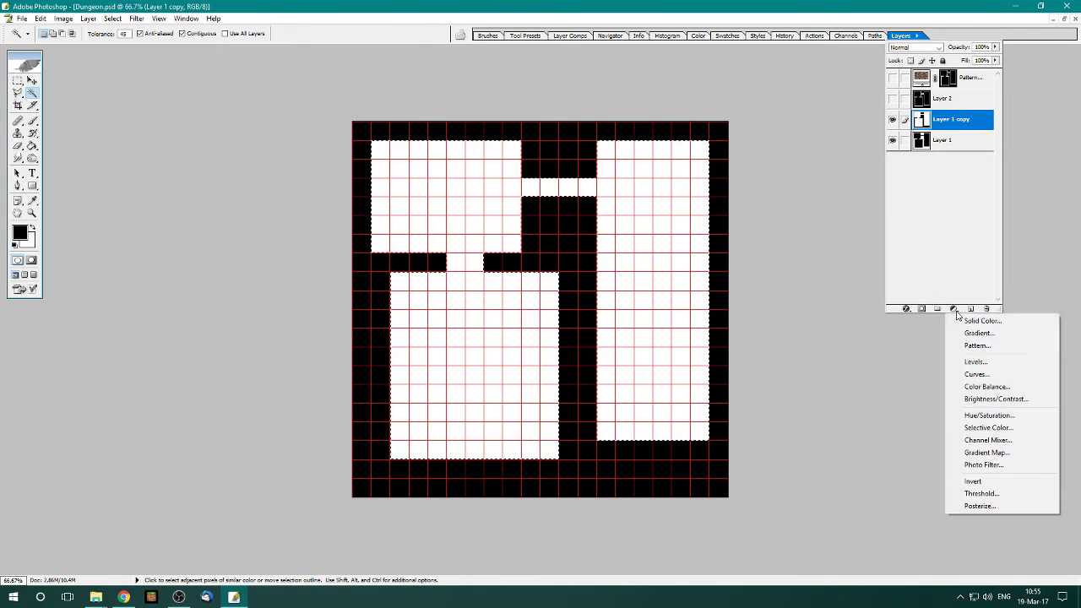
left_click(984, 346)
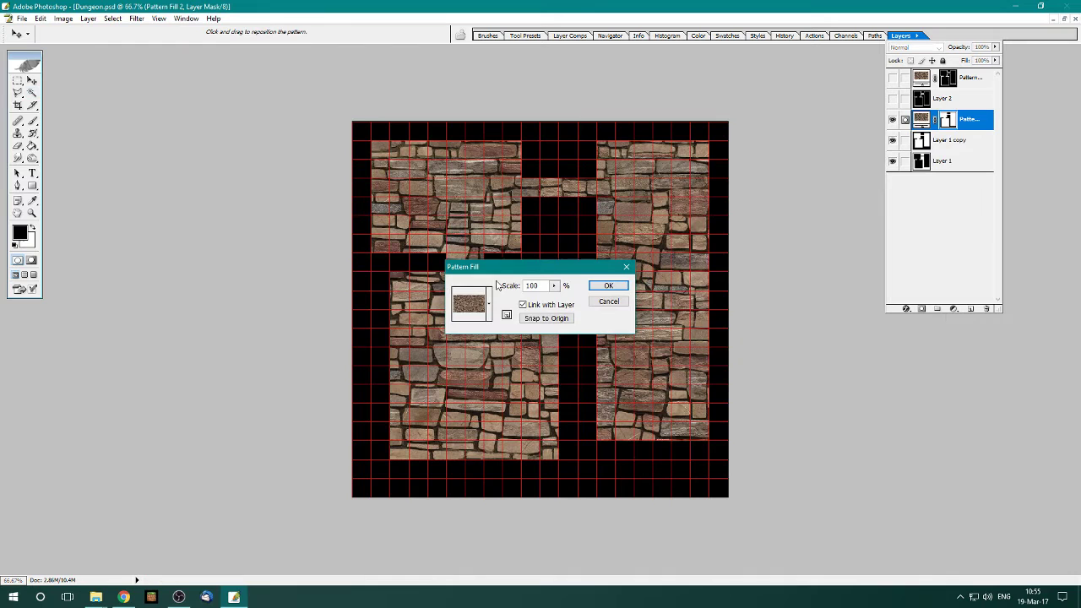
left_click(489, 304)
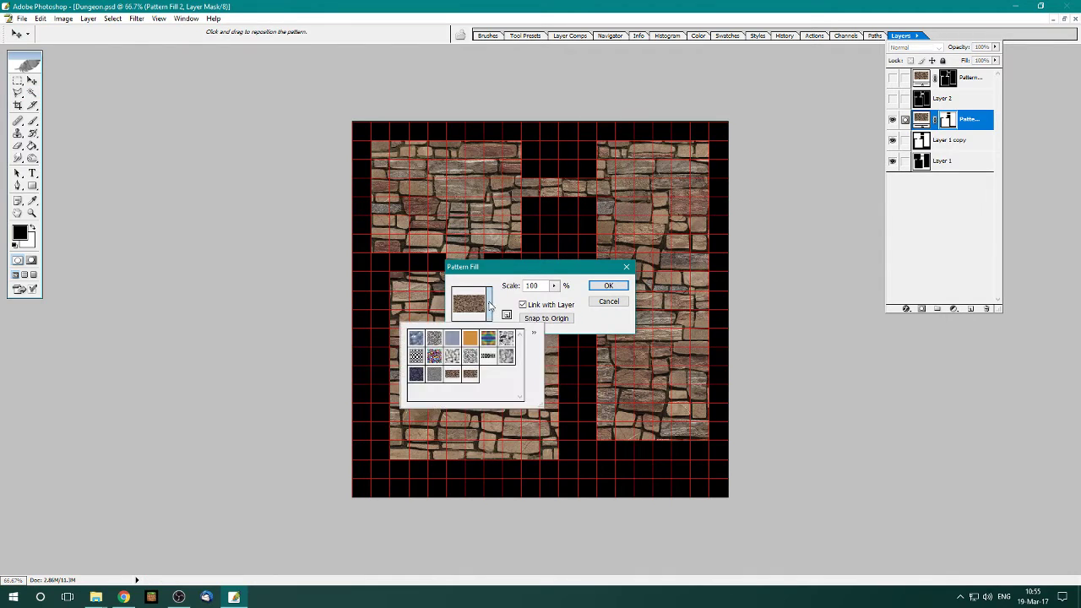
left_click(434, 376)
left_click(553, 288)
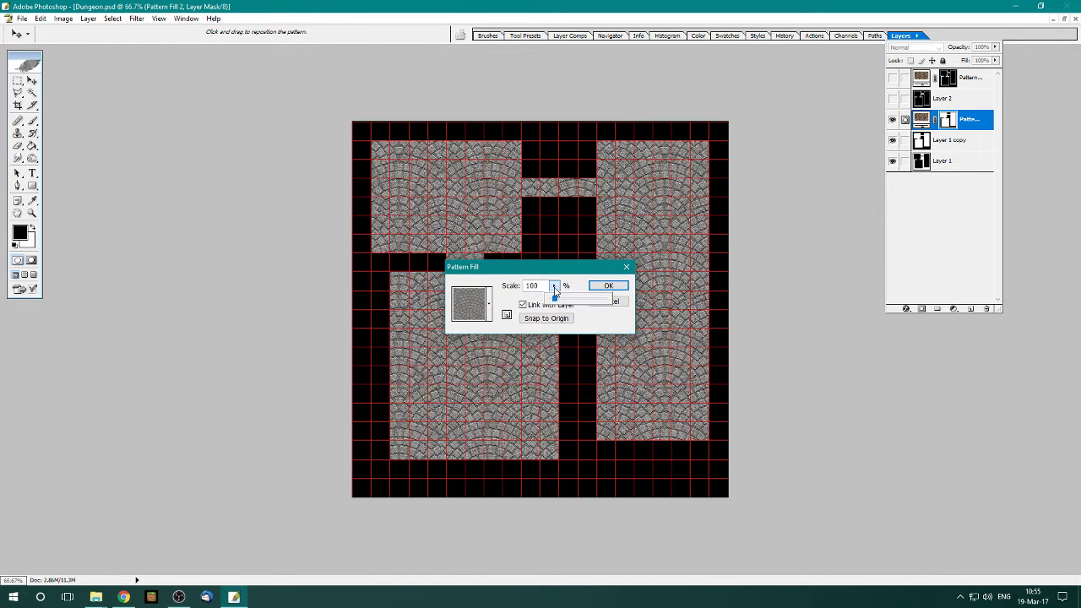
left_click_drag(554, 297, 551, 297)
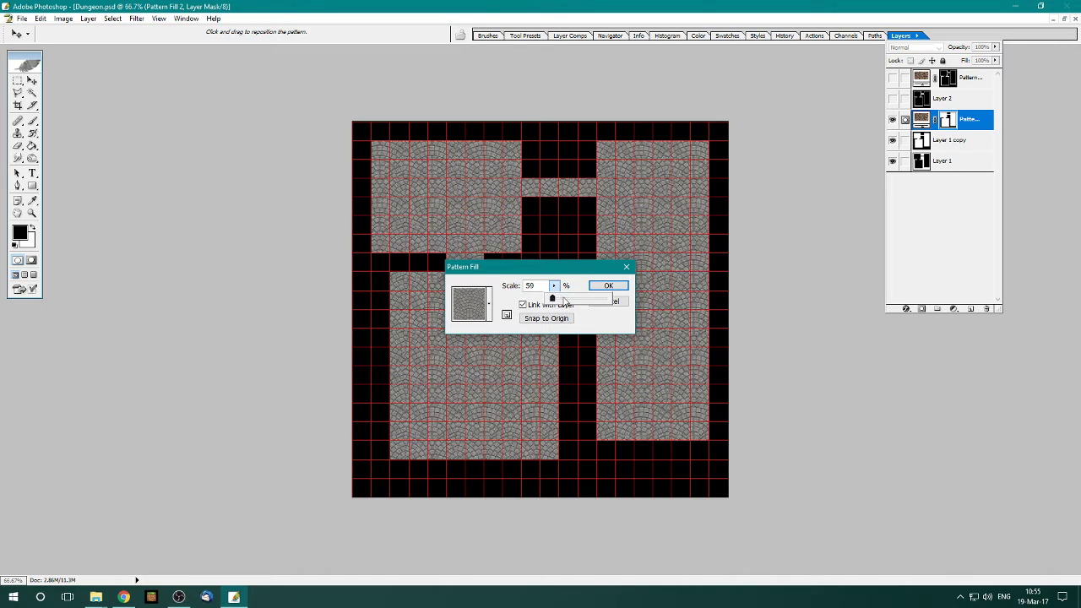
left_click(609, 287)
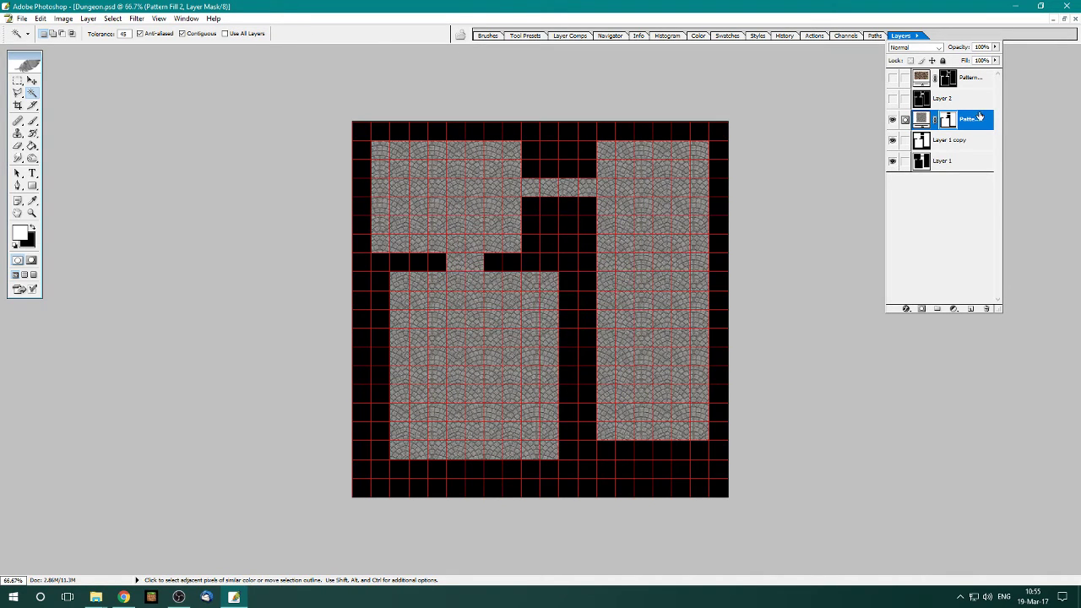
- Move the cobblestone layer above Layer 2 and show the stone walls again
left_click_drag(971, 120, 969, 96)
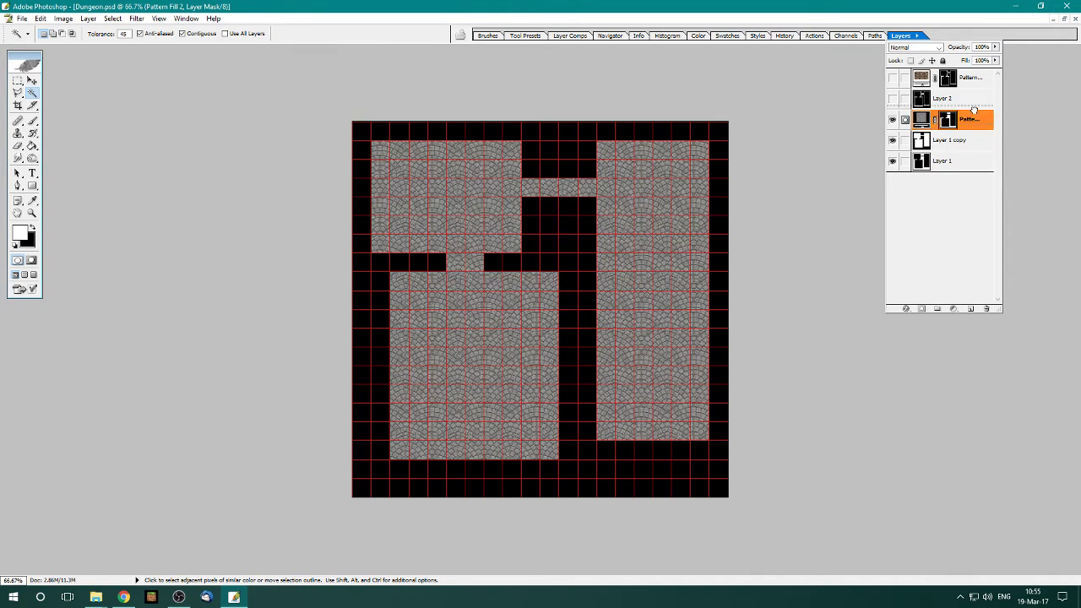
left_click(892, 78)
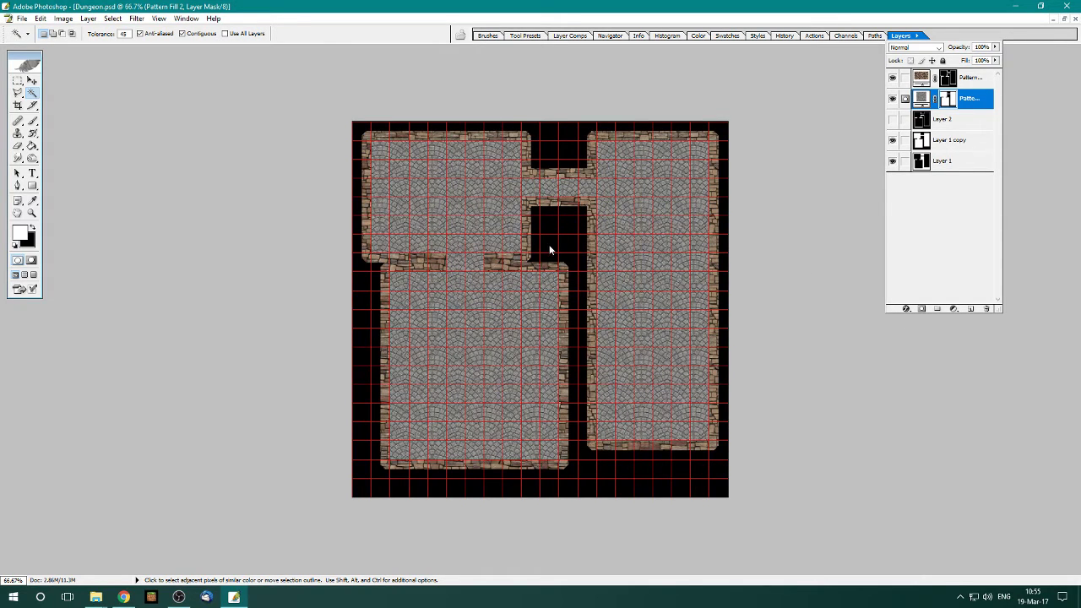
left_click(971, 79)
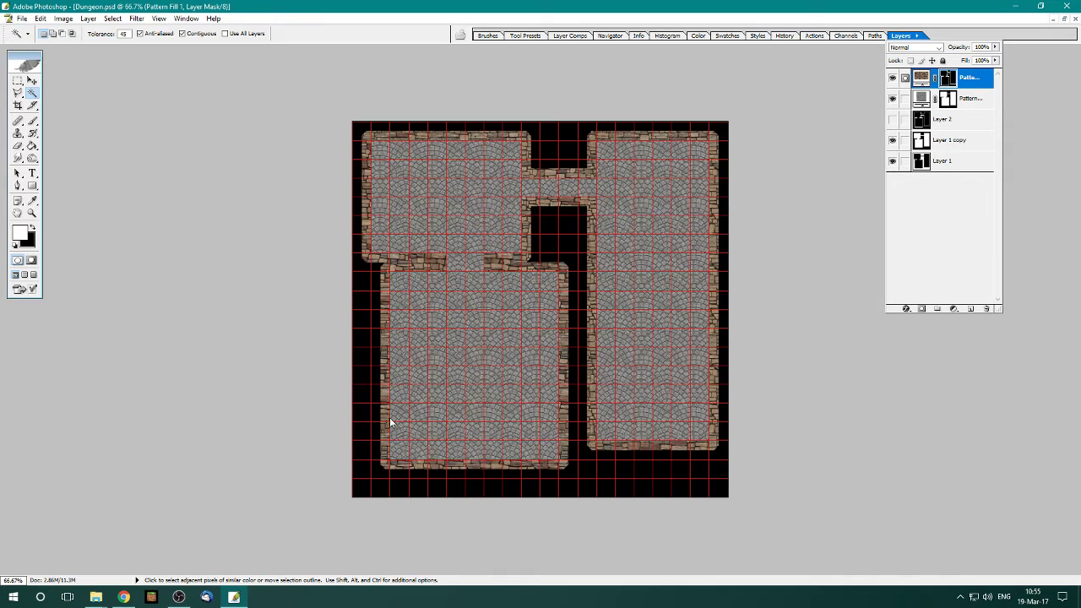
- Paint black on the wall mask to open the lower room's bottom wall, then hide the grid
left_click(18, 80)
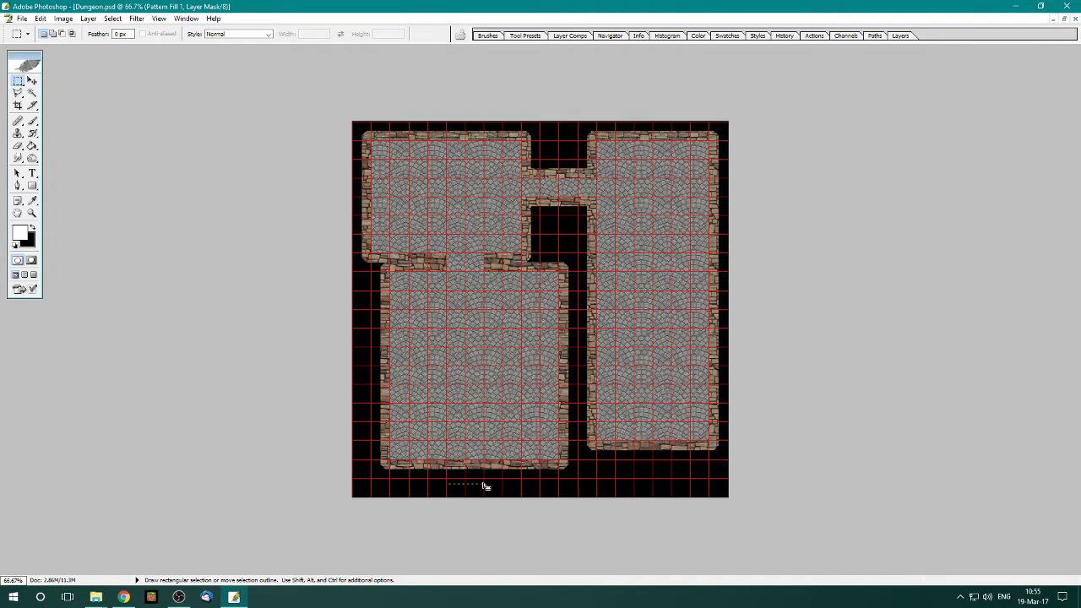
left_click(900, 36)
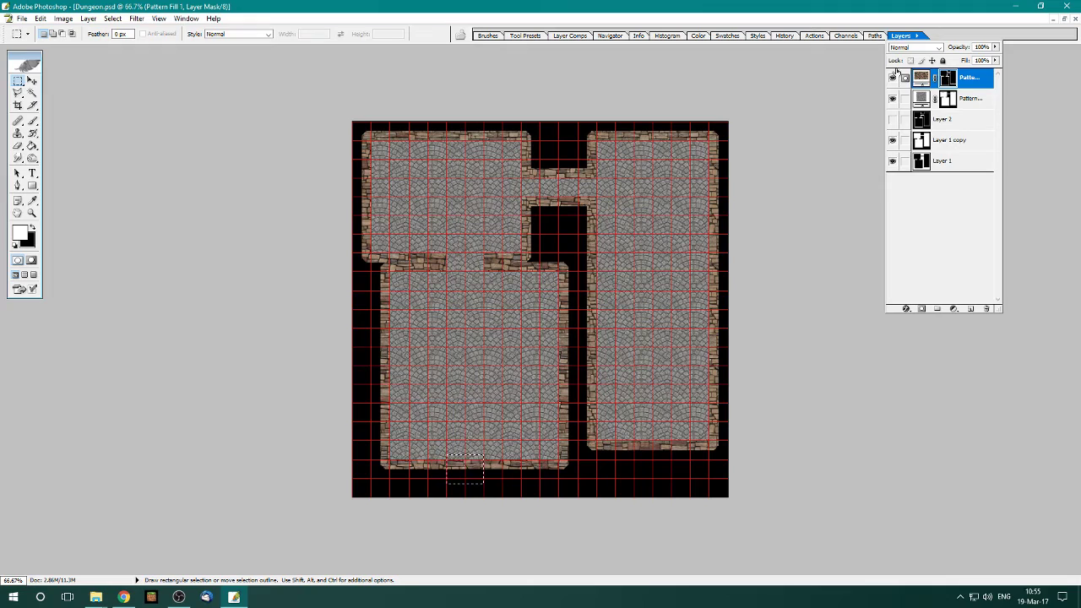
left_click(902, 36)
left_click(32, 121)
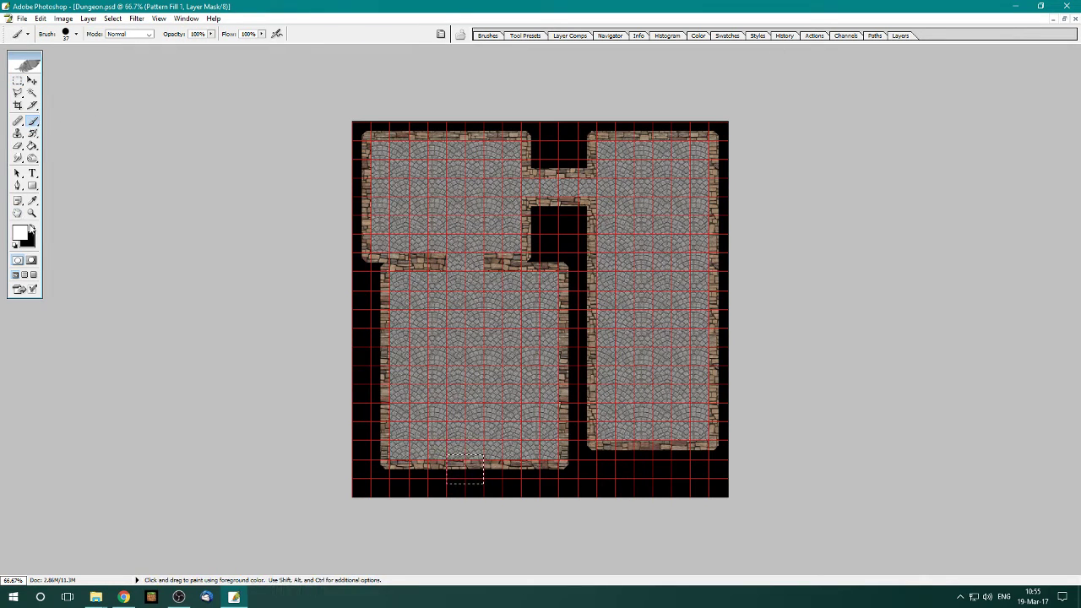
key("x")
left_click_drag(448, 463, 478, 461)
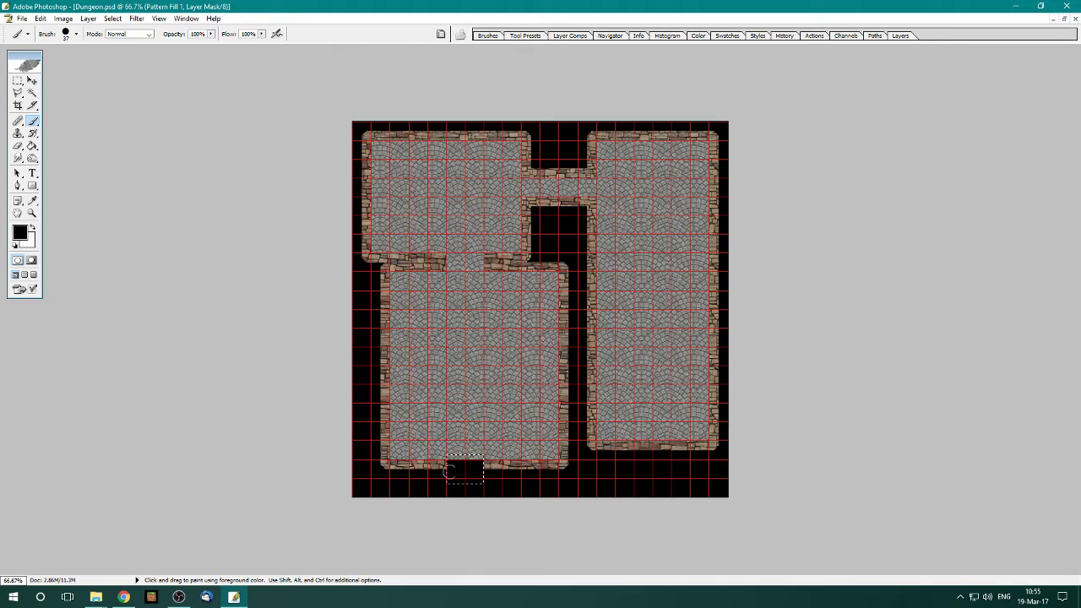
left_click(17, 81)
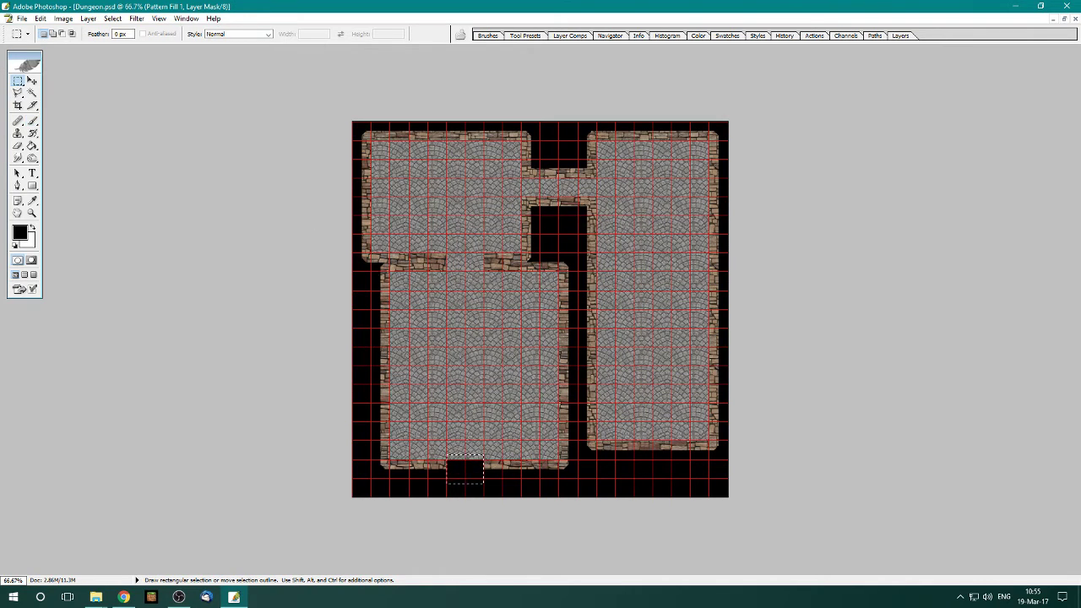
key("ctrl+apostrophe")
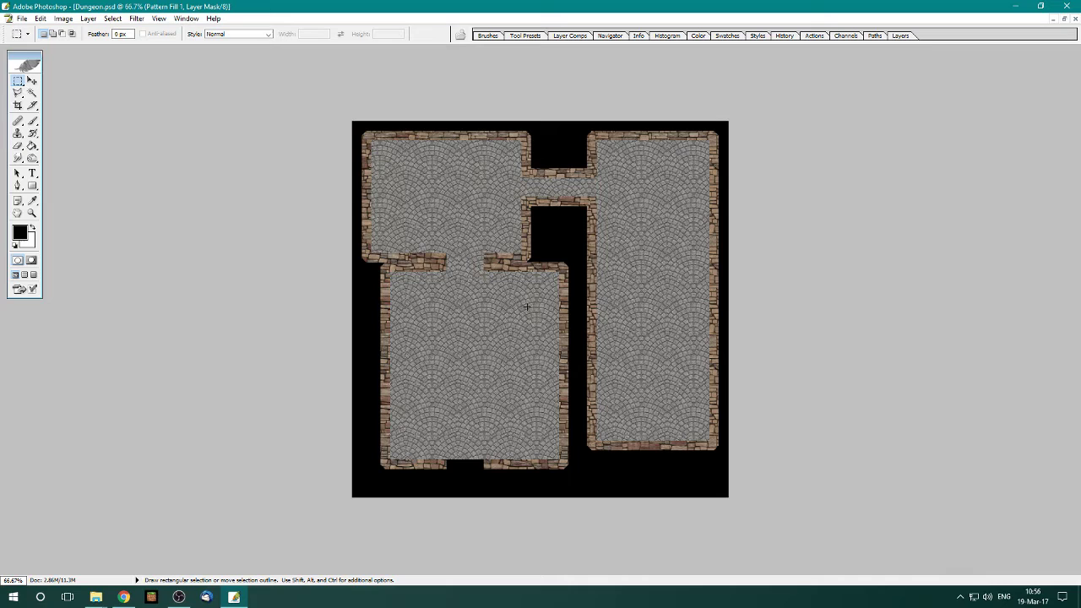
- Choose the 63 px watercolor brush in the Brush picker
left_click(32, 120)
left_click(76, 33)
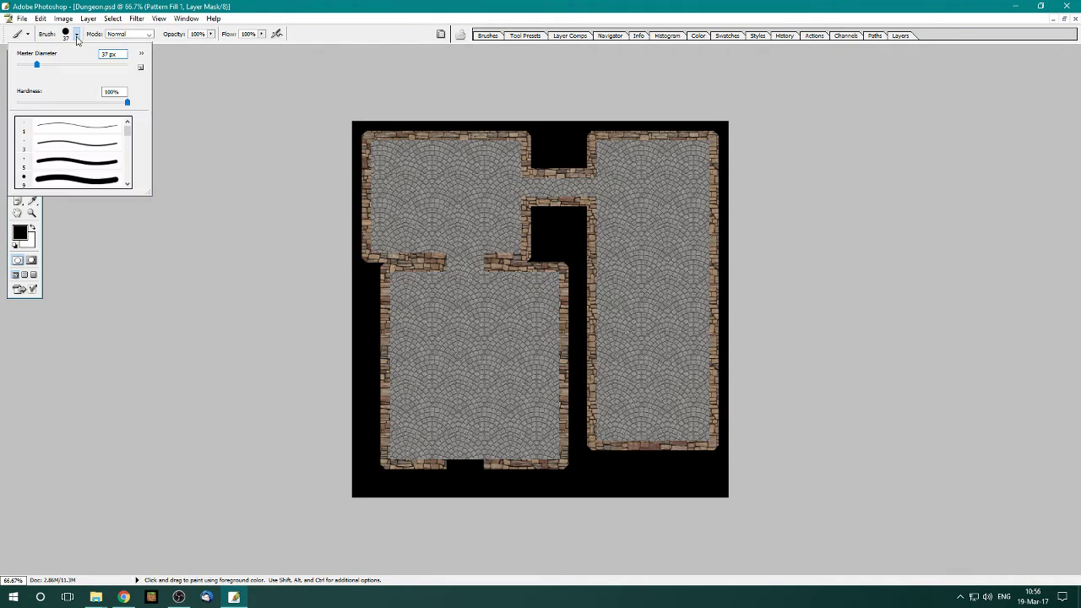
left_click_drag(127, 129, 127, 179)
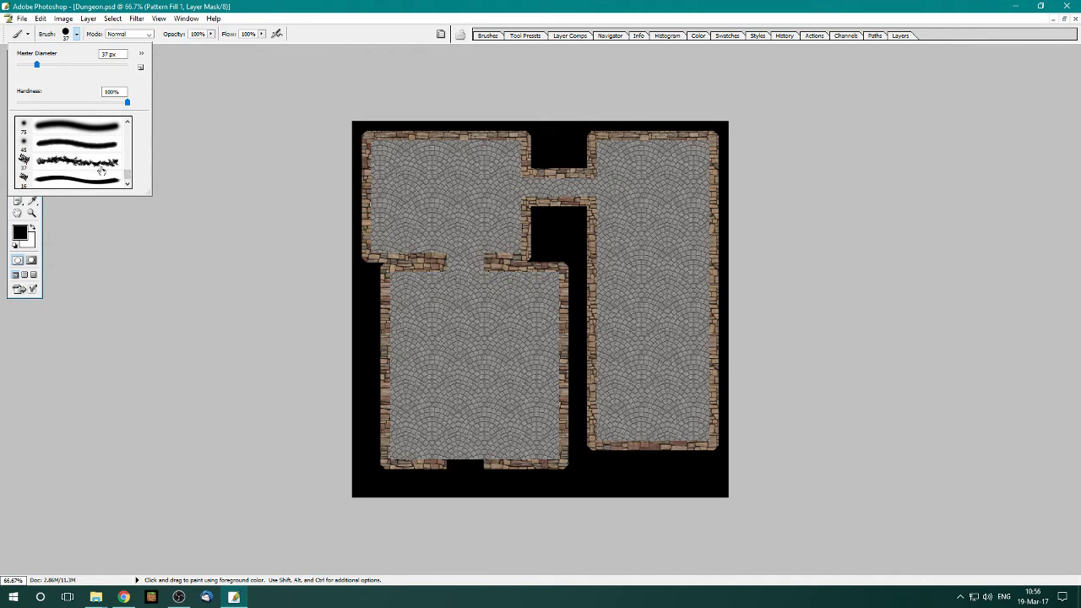
left_click_drag(129, 180, 132, 176)
scroll(131, 174, "up", 2)
scroll(129, 174, "up", 2)
scroll(128, 174, "up", 1)
scroll(127, 174, "up", 1)
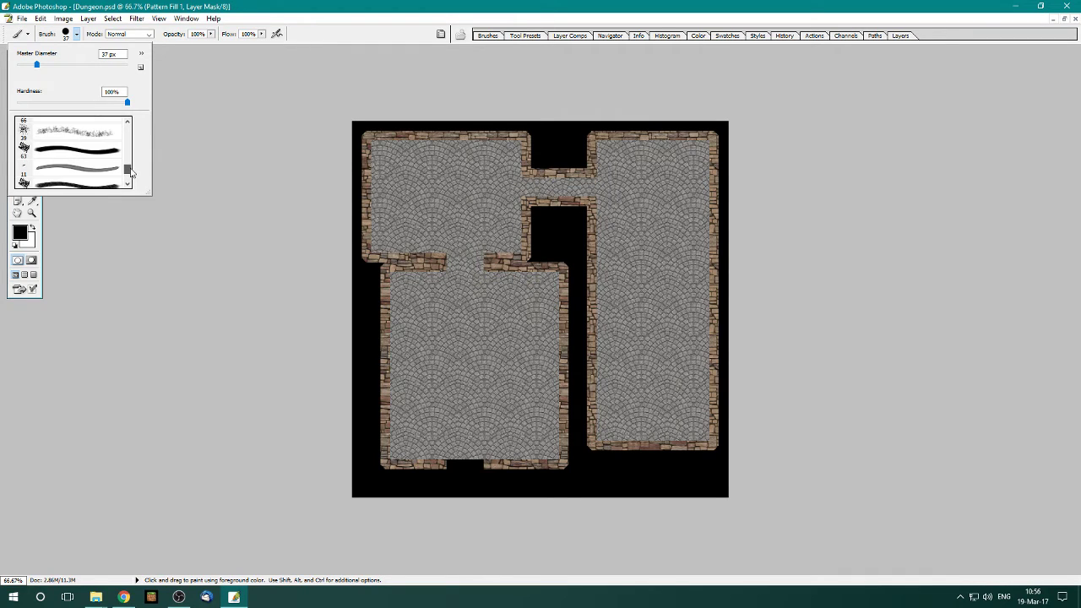
scroll(130, 172, "up", 1)
scroll(132, 171, "up", 1)
scroll(132, 171, "down", 1)
scroll(131, 173, "down", 1)
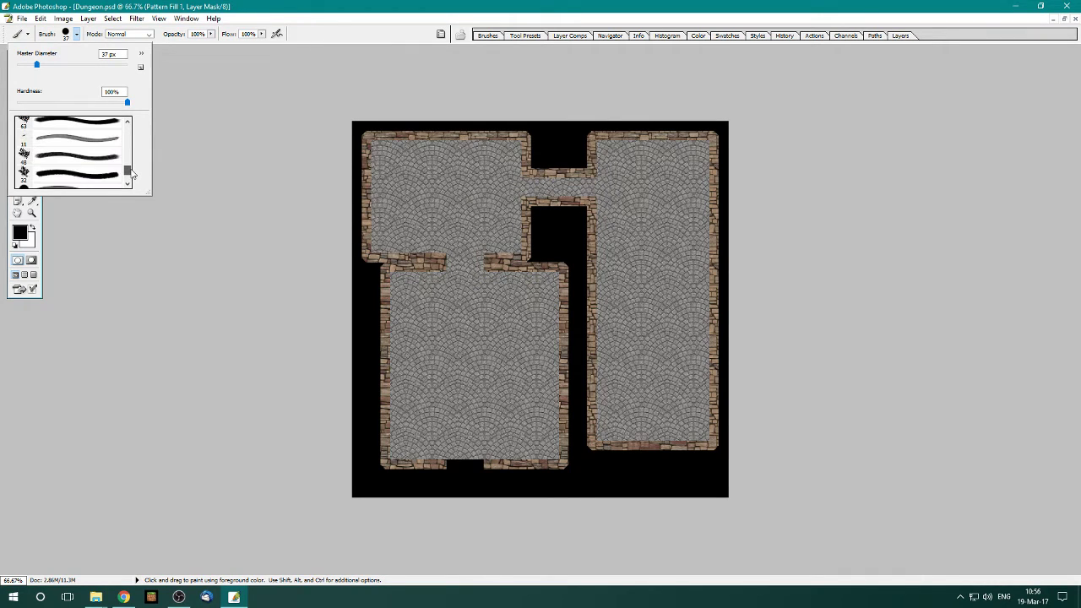
scroll(131, 173, "up", 2)
left_click(68, 179)
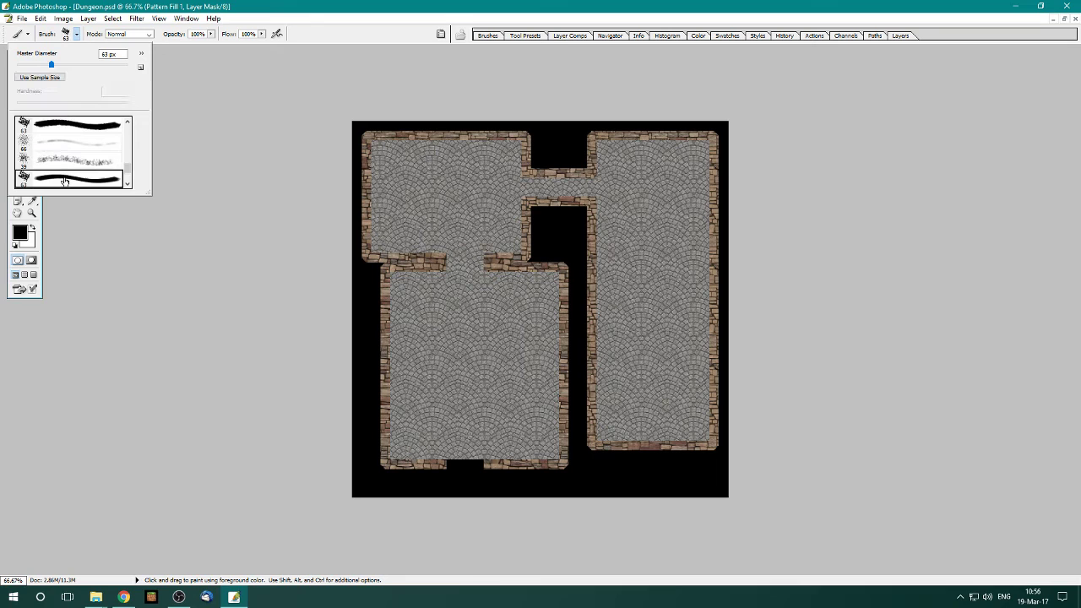
- Save it as the BorderBrush preset and reduce its diameter to 19 px
left_click(140, 67)
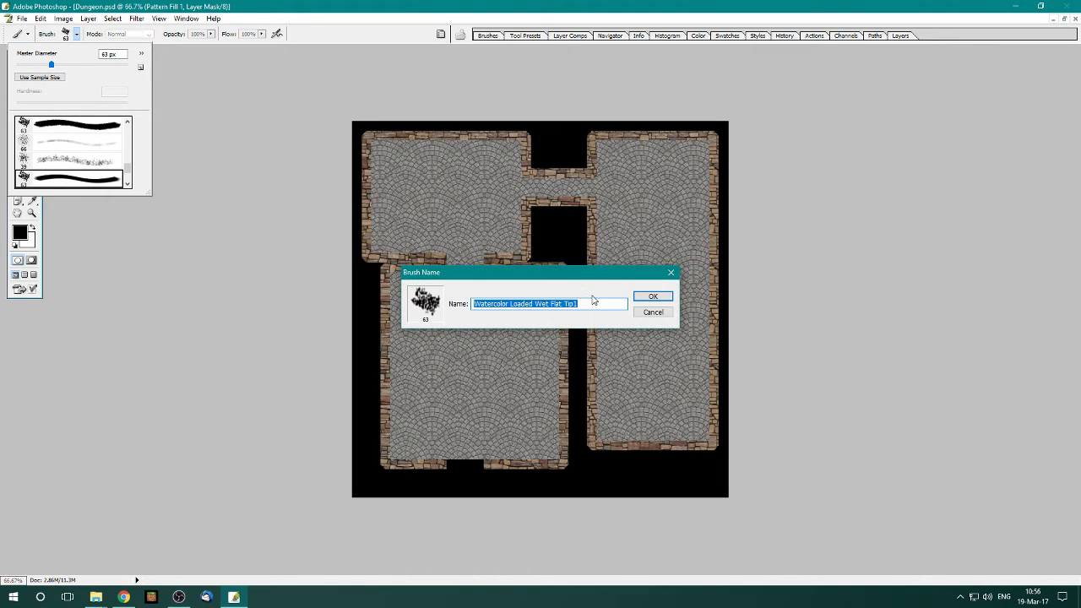
type("T")
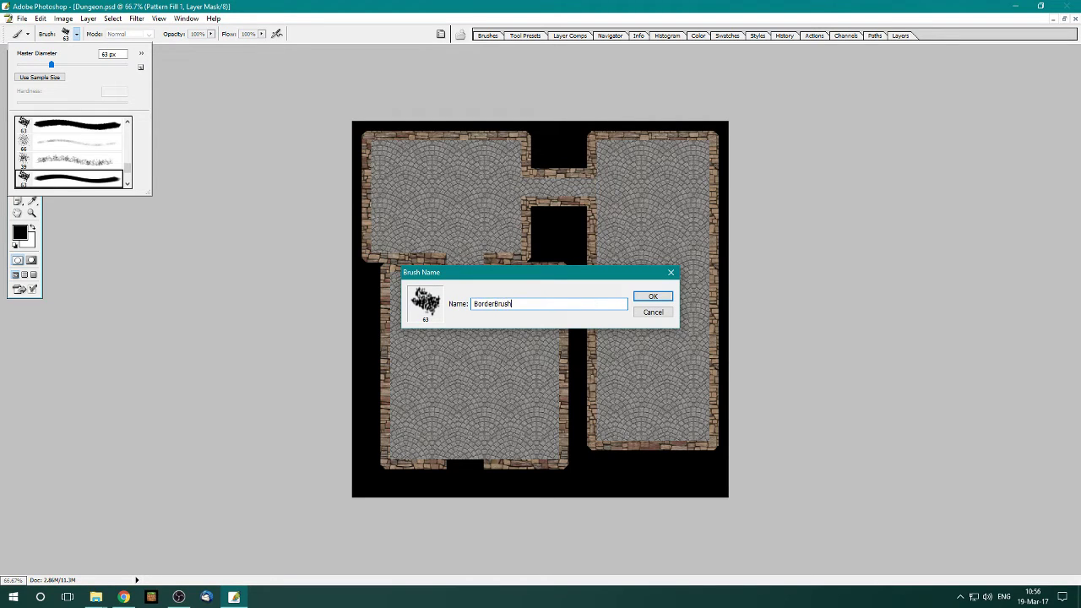
key("Return")
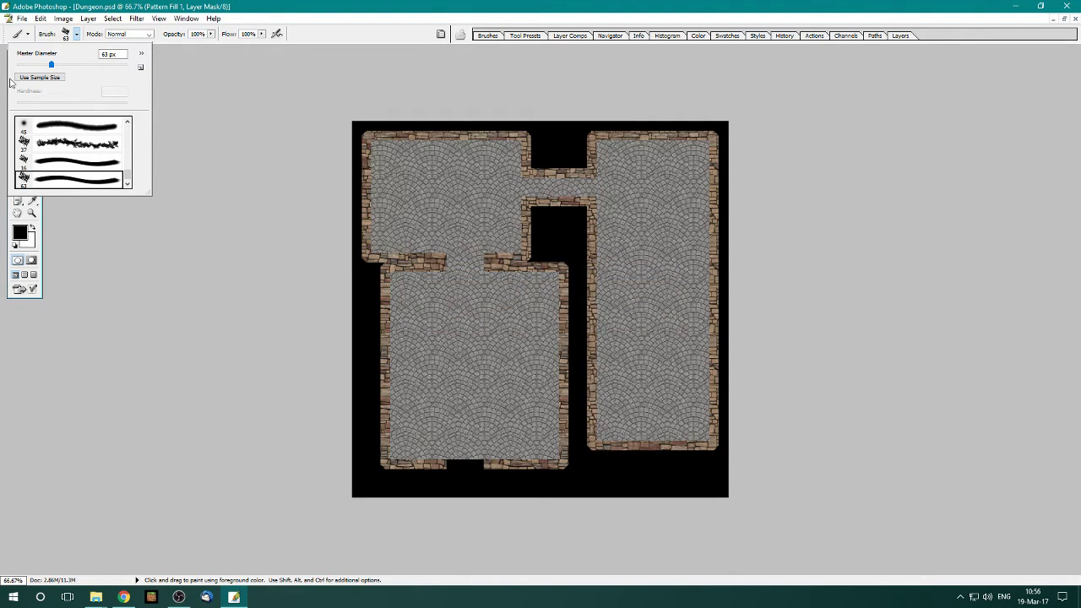
left_click_drag(50, 65, 27, 67)
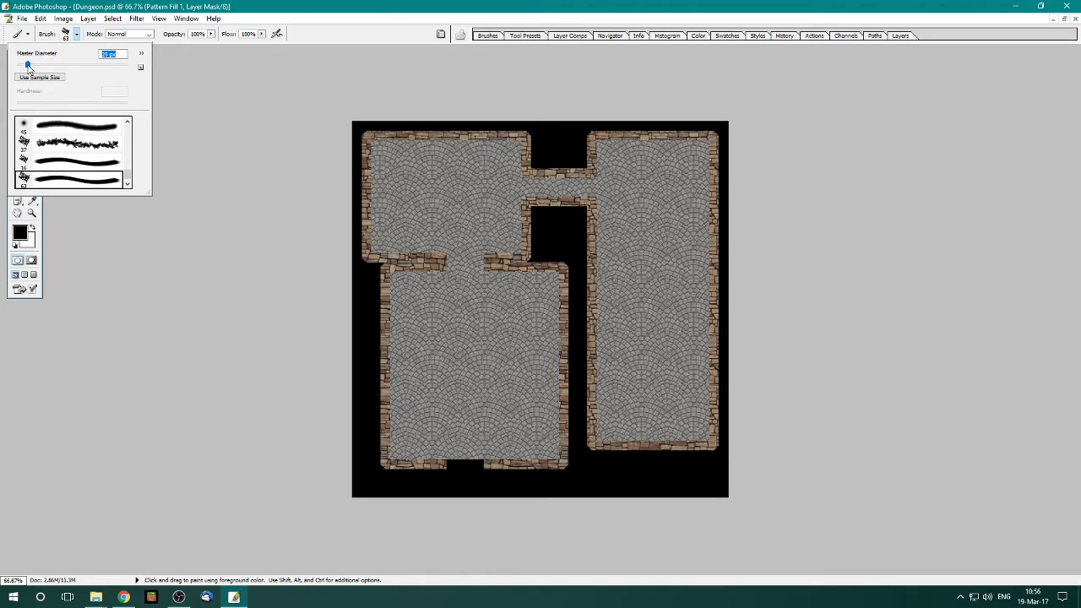
- Enable Scattering, disable Dual Brush, and set Size Jitter 52% and Angle Jitter 20%
left_click(440, 35)
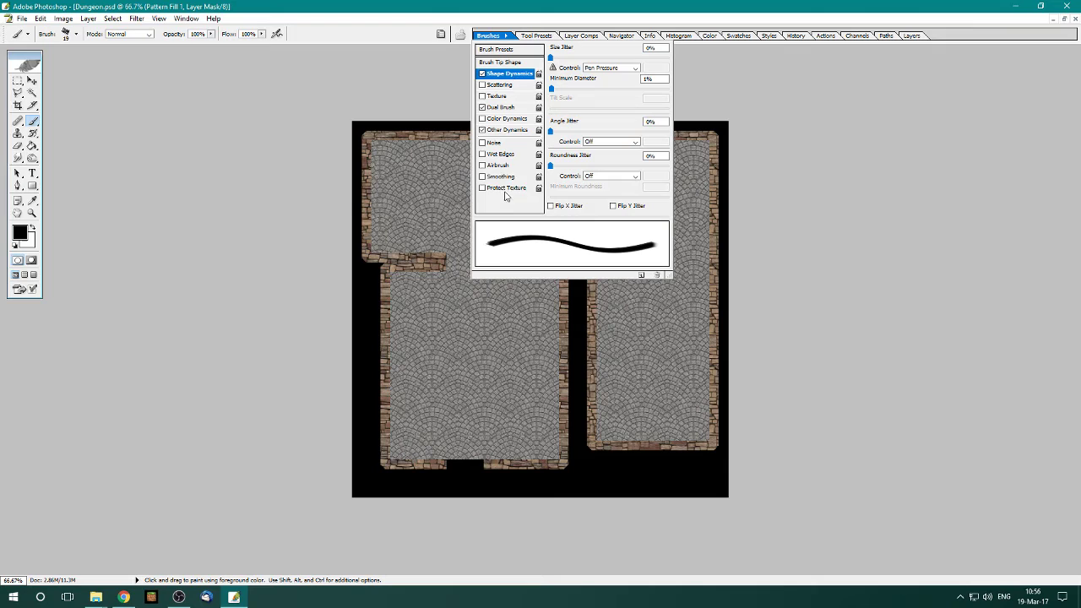
left_click(482, 86)
left_click(482, 107)
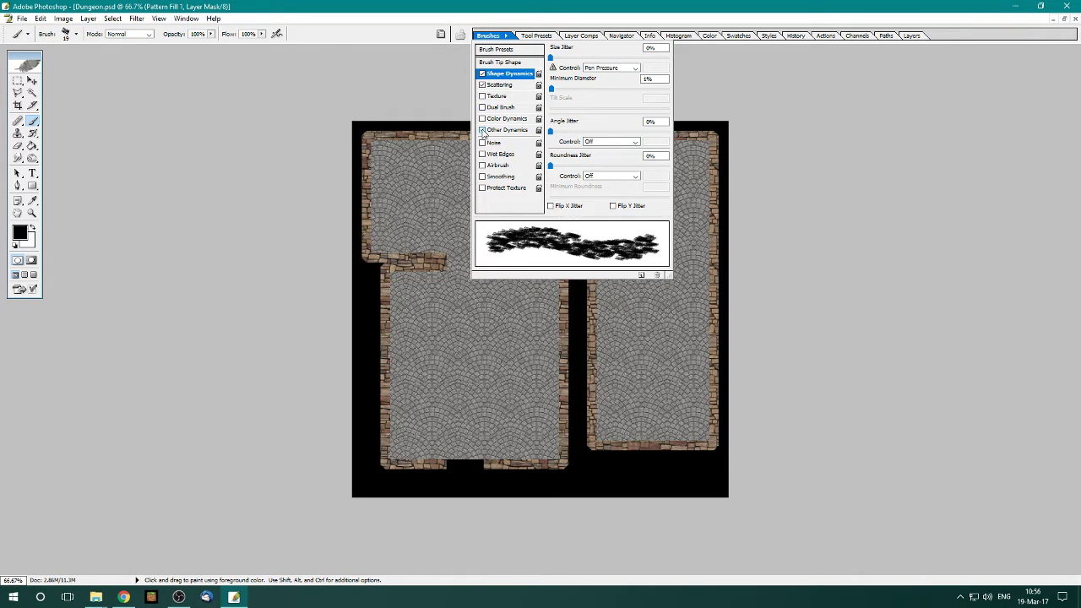
left_click(511, 85)
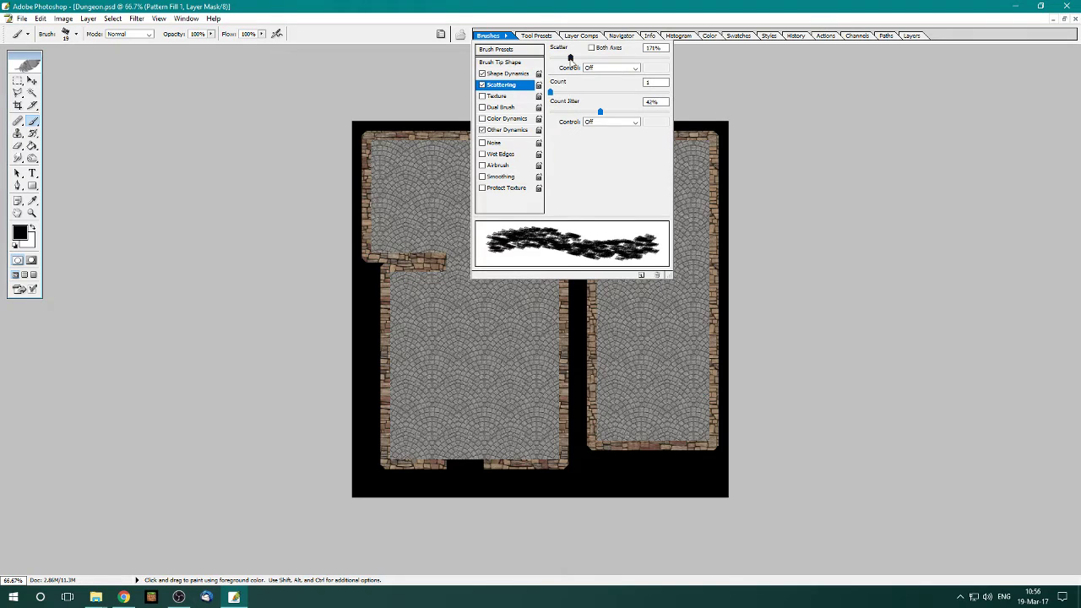
mouse_move(570, 60)
left_mouse_down()
mouse_move(557, 57)
mouse_move(563, 92)
mouse_move(551, 91)
mouse_move(586, 113)
mouse_move(560, 116)
left_mouse_up()
left_click(506, 73)
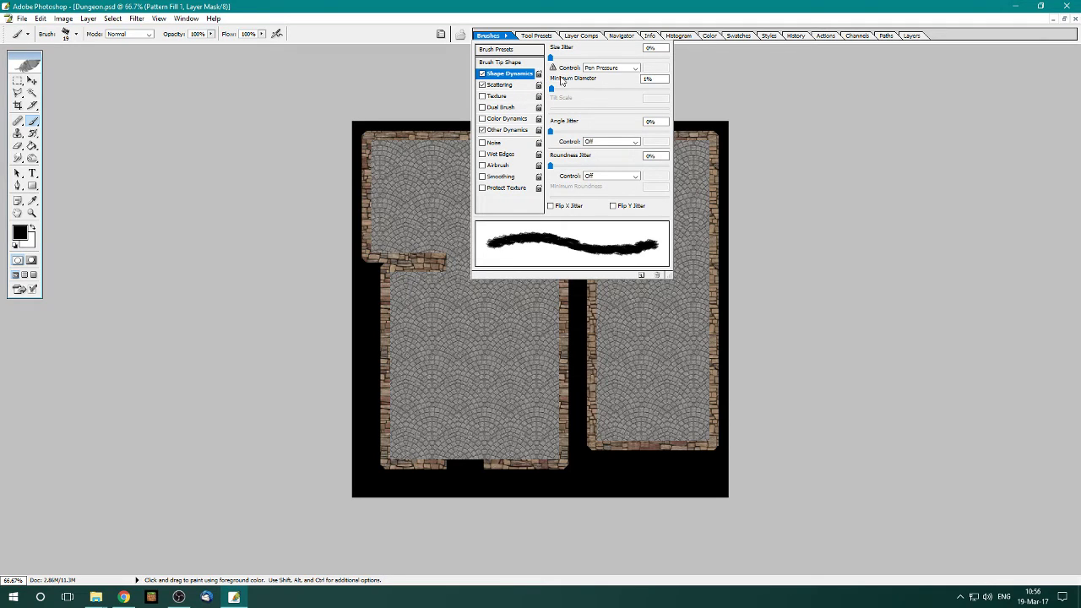
left_click_drag(550, 57, 612, 58)
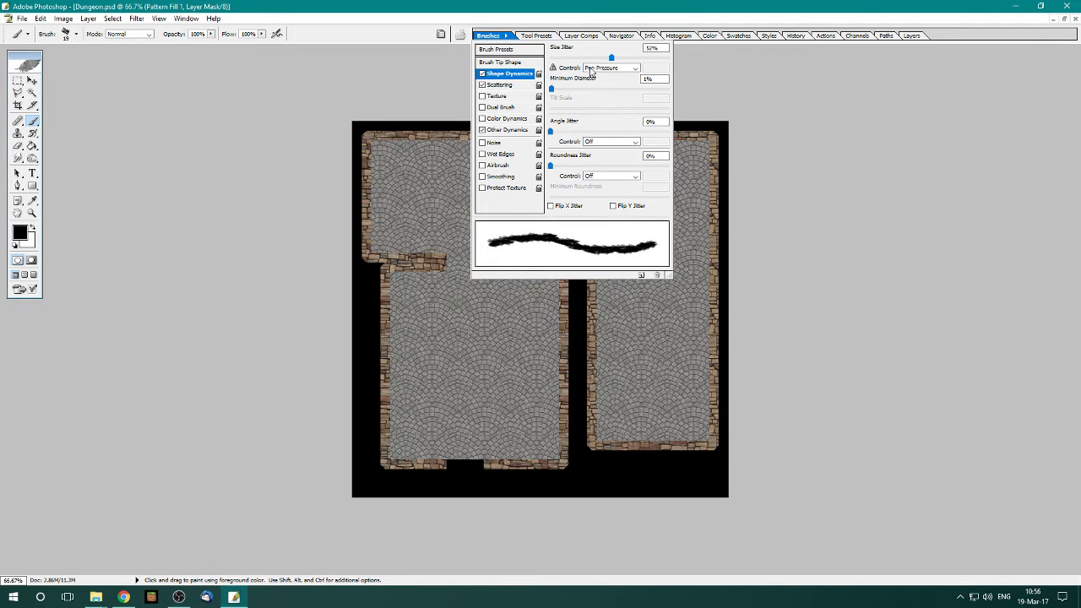
mouse_move(550, 132)
left_mouse_down()
mouse_move(574, 132)
mouse_move(562, 201)
left_mouse_up()
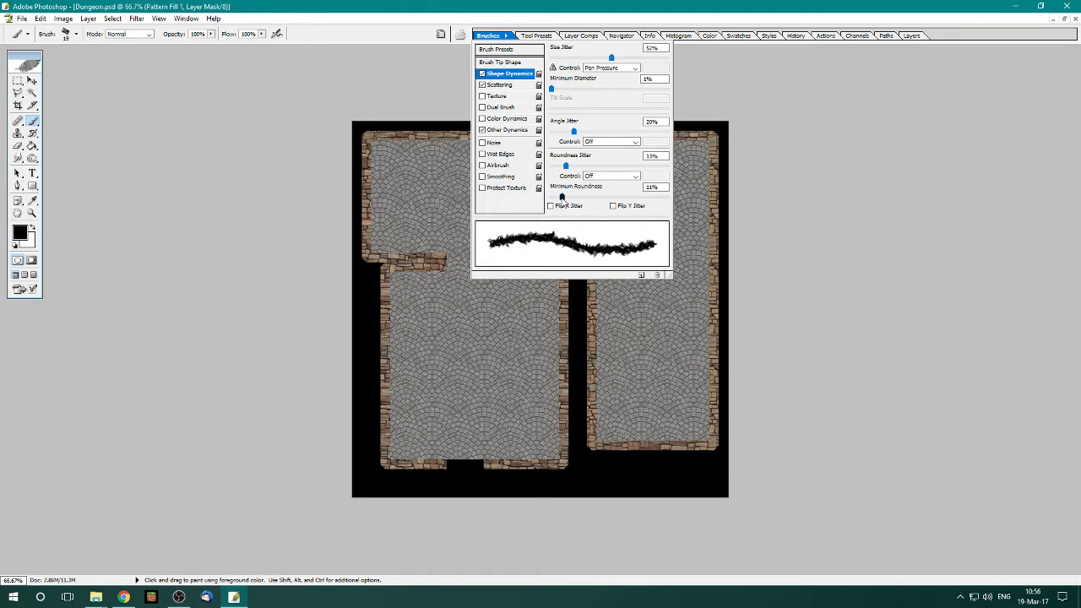
- Set Scatter to about 185% with Count 2 and 22% Count Jitter
left_click(504, 85)
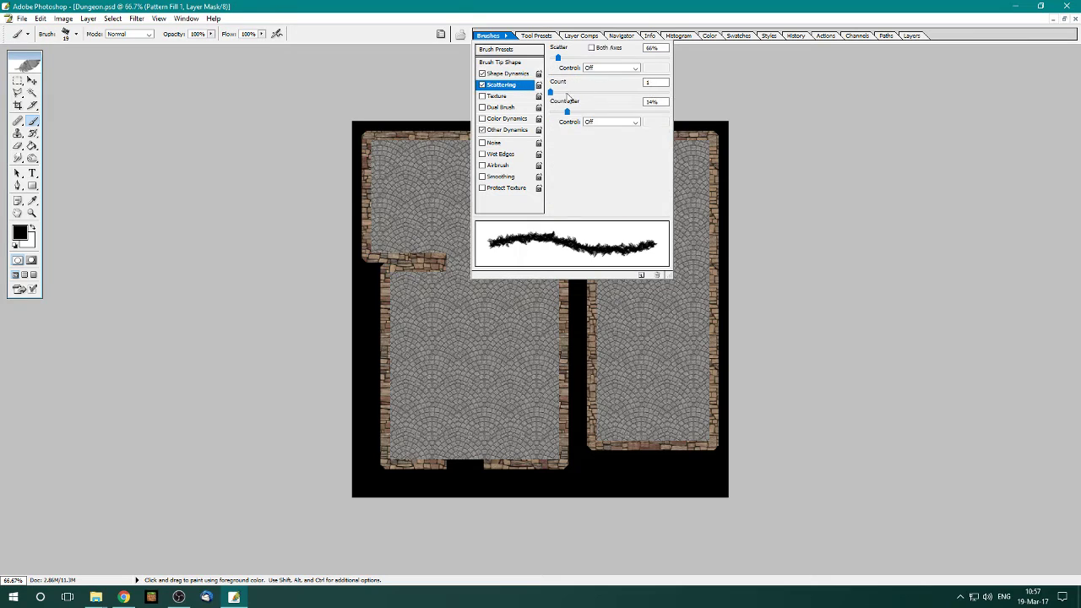
left_click_drag(558, 57, 573, 59)
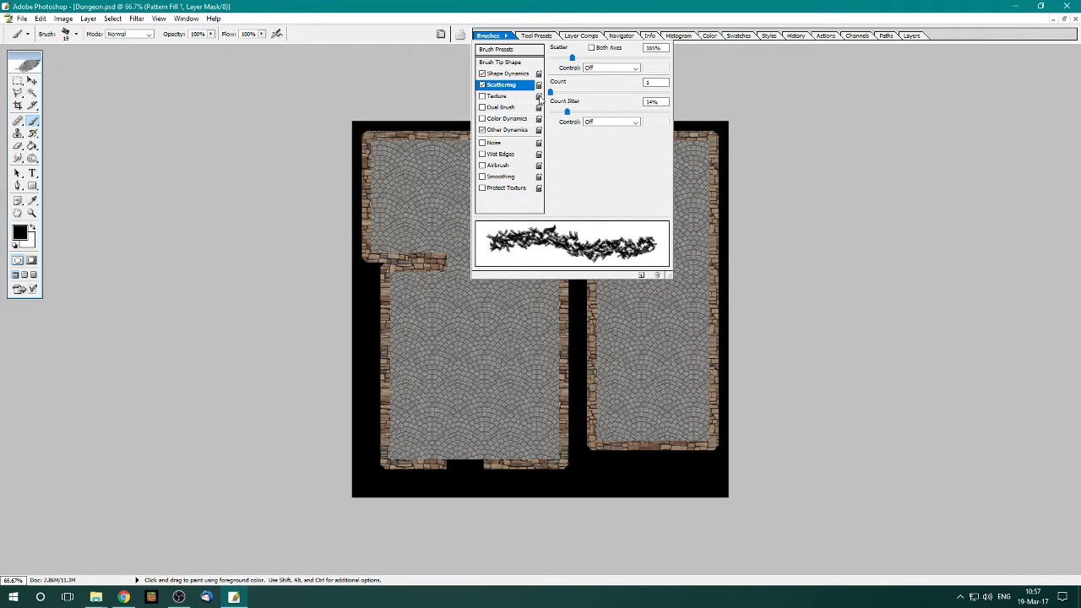
left_click(506, 130)
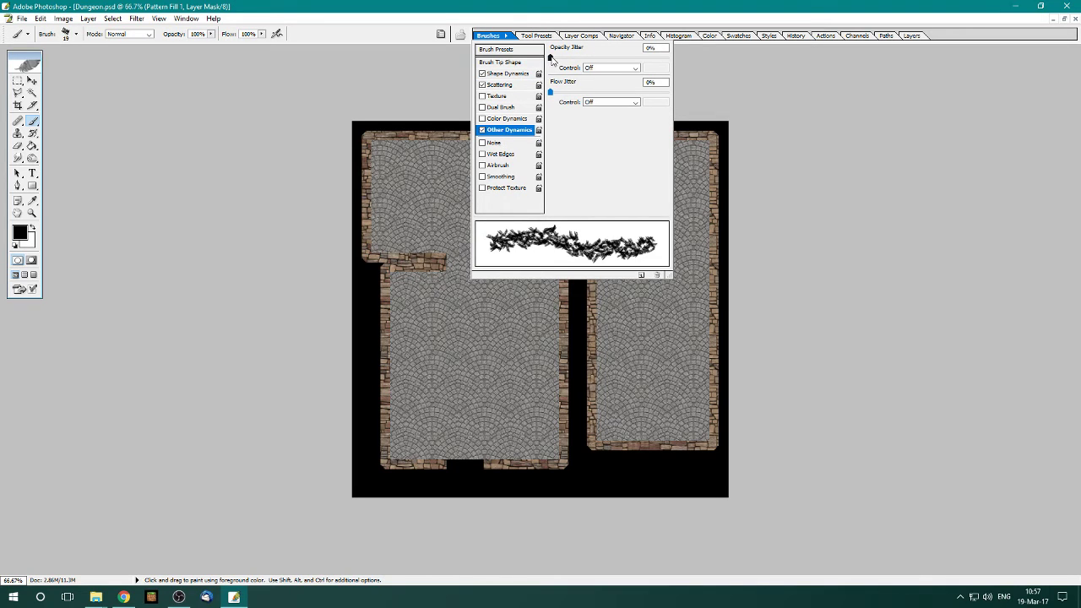
left_click(506, 86)
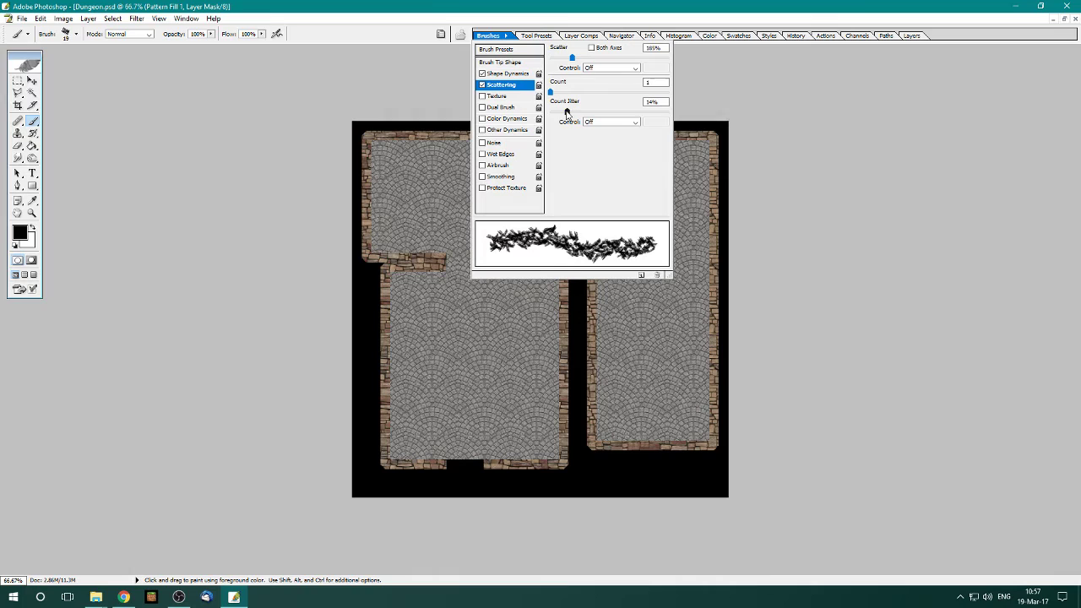
mouse_move(567, 112)
left_mouse_down()
mouse_move(577, 112)
mouse_move(557, 91)
left_mouse_up()
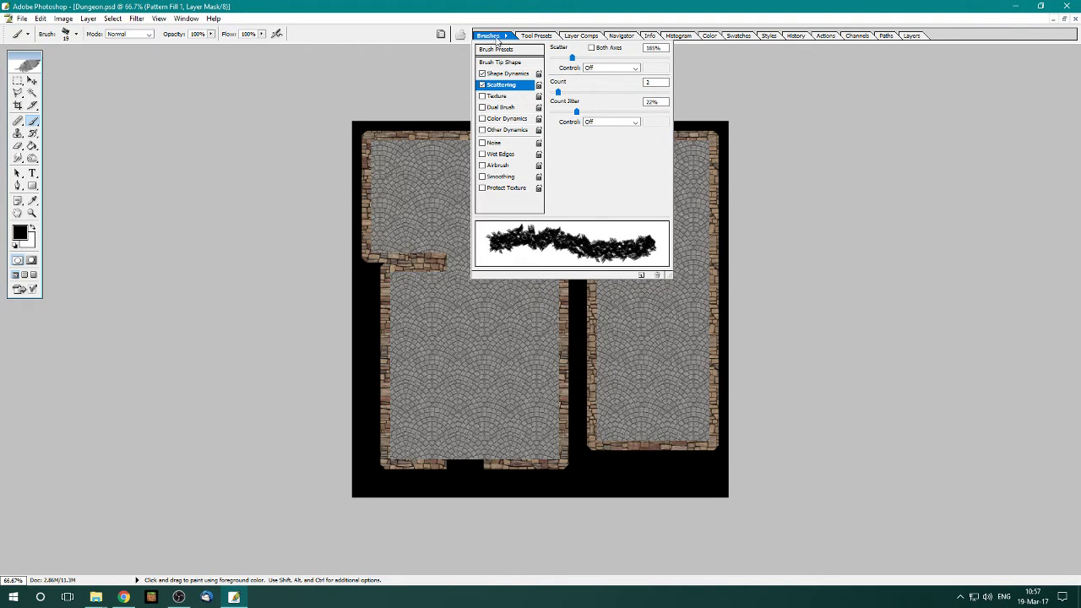
left_click(497, 37)
- Reduce the brush to 13 px and save it as the Bordertexture preset
left_click(76, 34)
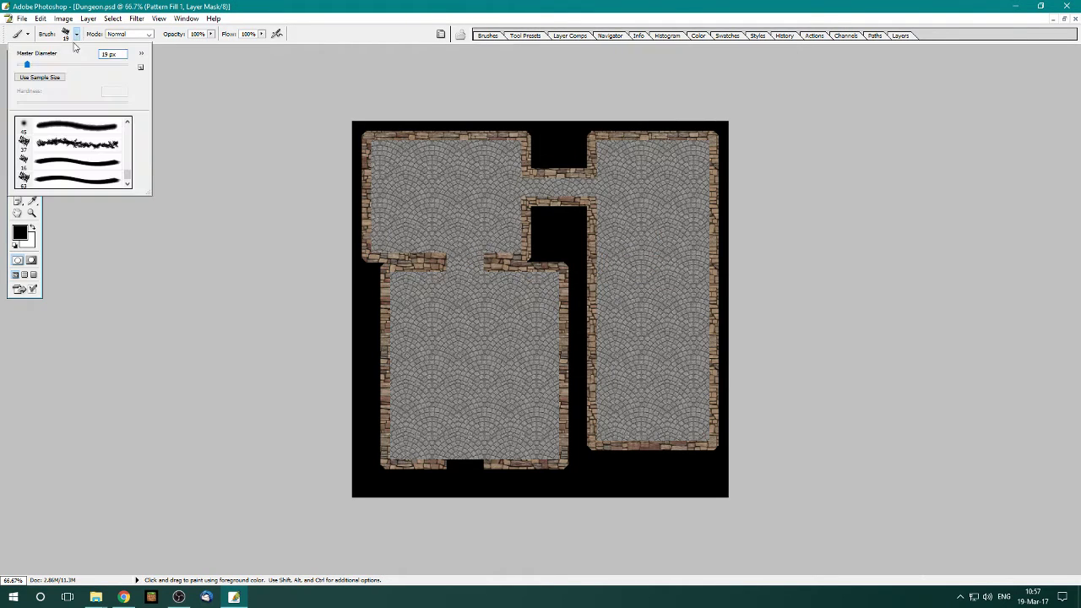
left_click_drag(24, 67, 23, 66)
left_click(140, 68)
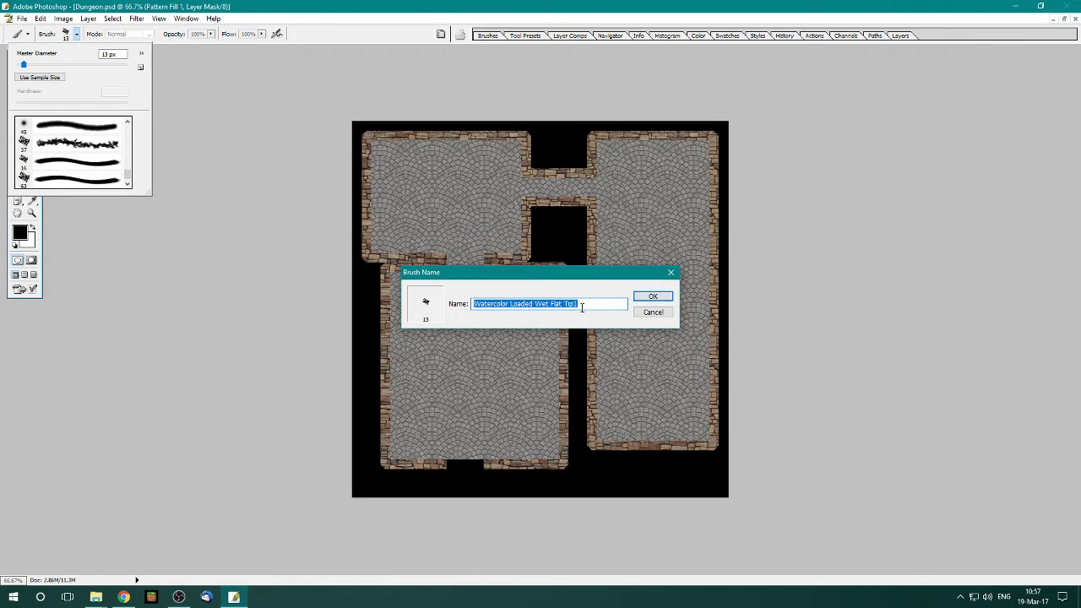
type("Bordertexture")
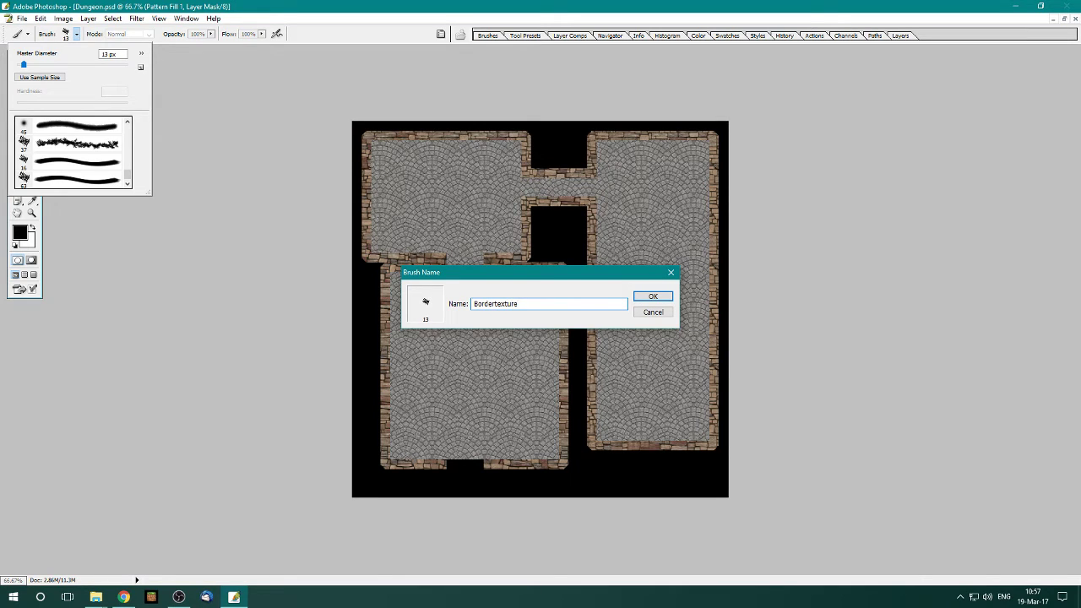
key("Return")
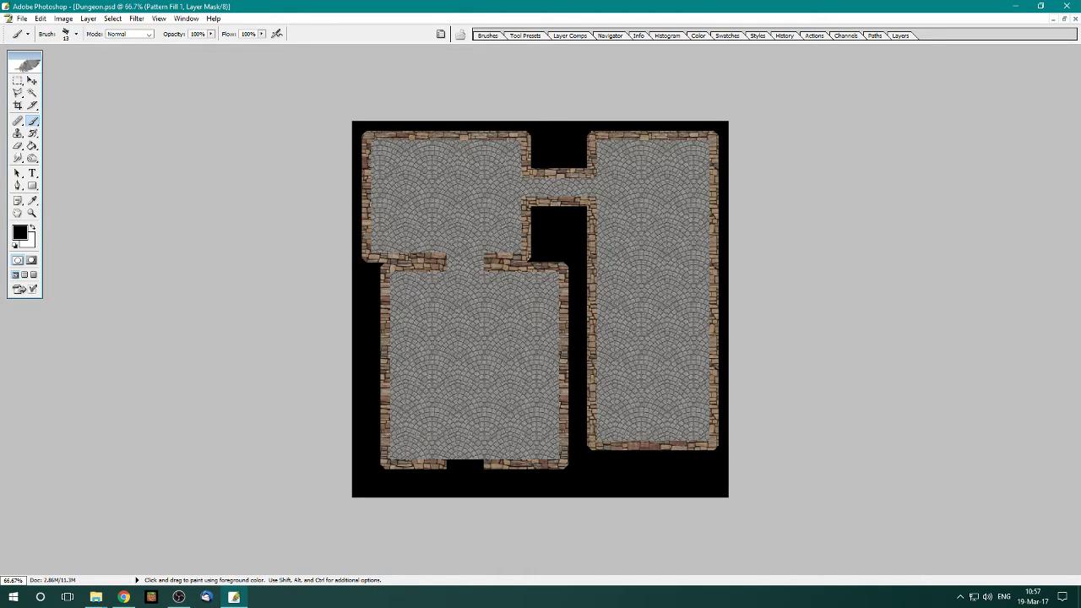
- Paint ragged edges on the wall mask around the upper-left, right and lower-left rooms and corridors
left_click(911, 36)
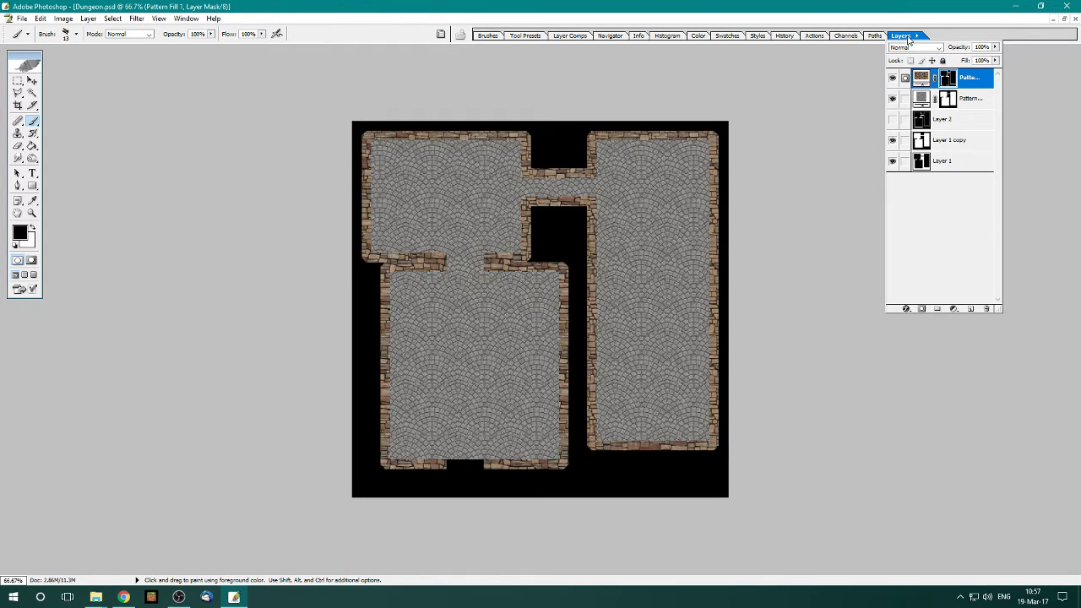
left_click(905, 36)
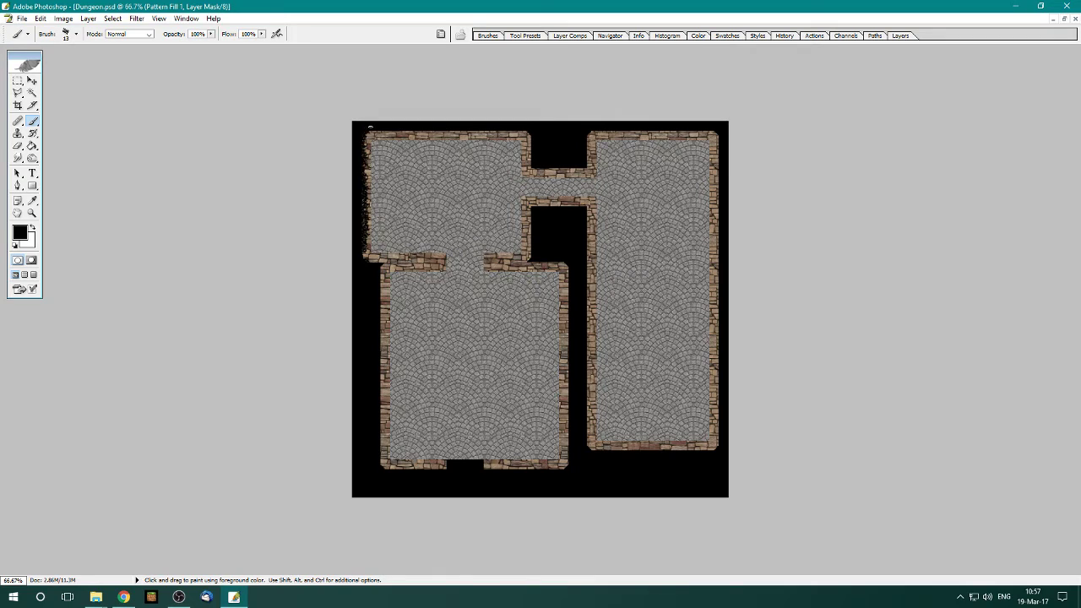
left_click_drag(395, 129, 524, 133)
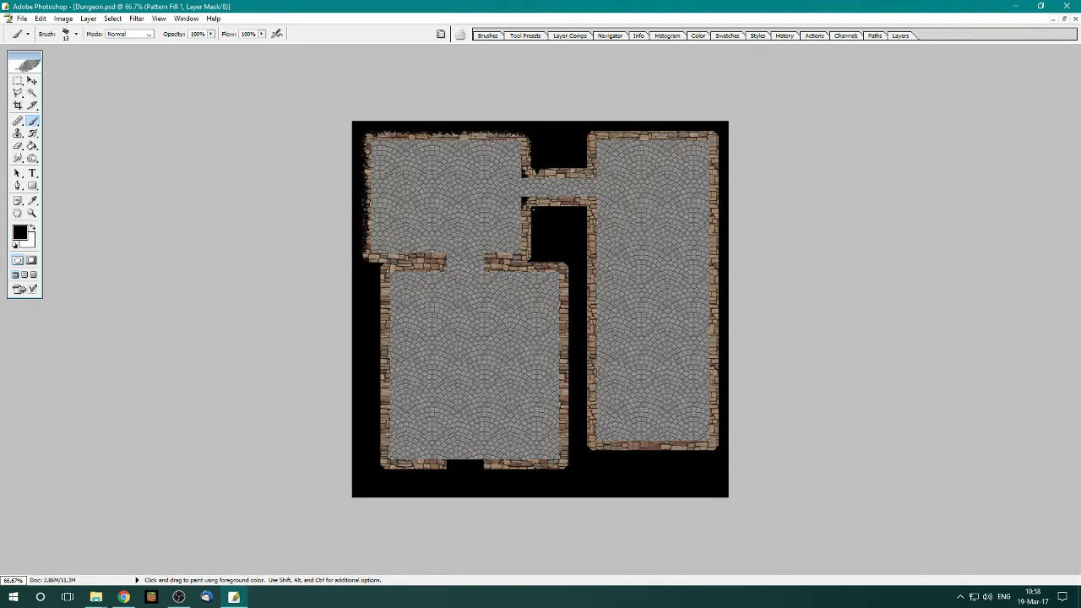
left_click_drag(540, 204, 596, 203)
mouse_move(611, 134)
left_mouse_down()
mouse_move(719, 135)
mouse_move(719, 387)
left_mouse_up()
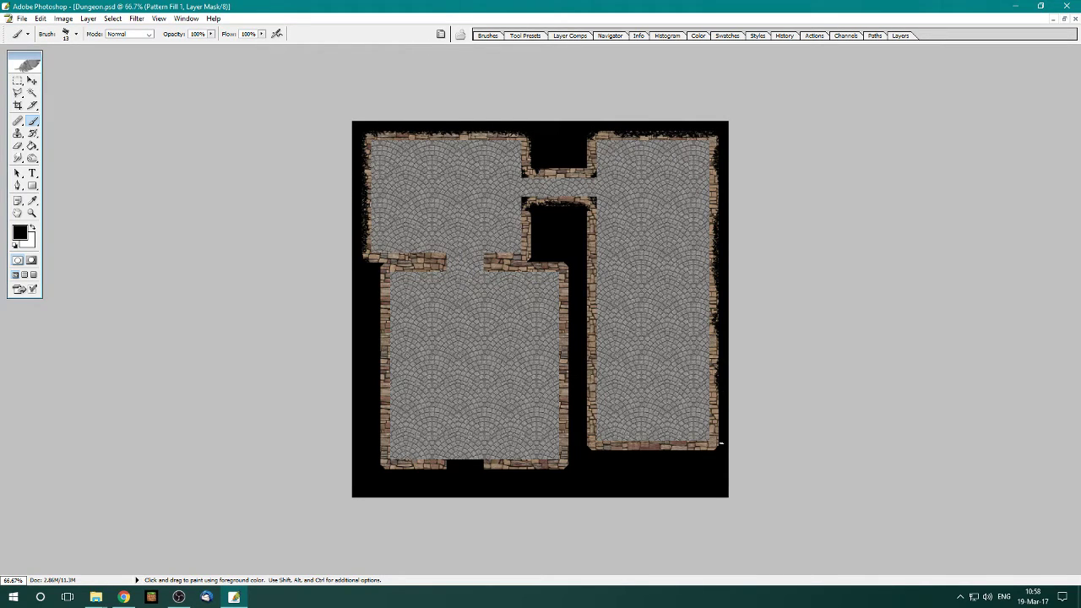
left_click_drag(707, 452, 664, 446)
mouse_move(586, 386)
left_mouse_down()
mouse_move(585, 234)
mouse_move(501, 267)
left_mouse_up()
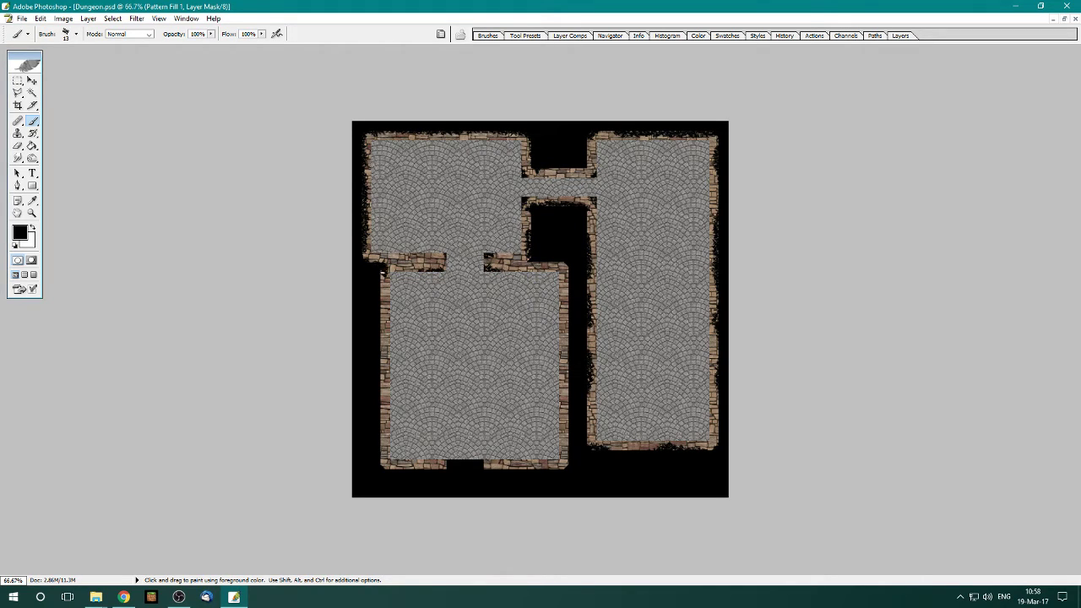
mouse_move(377, 305)
left_mouse_down()
mouse_move(381, 463)
mouse_move(447, 463)
left_mouse_up()
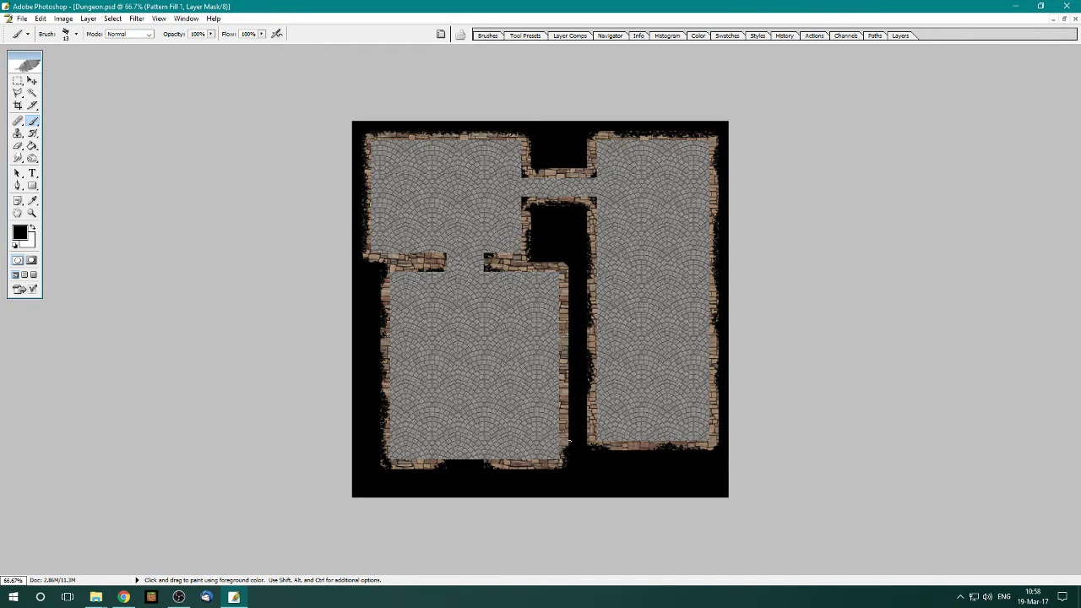
left_click_drag(569, 442, 559, 241)
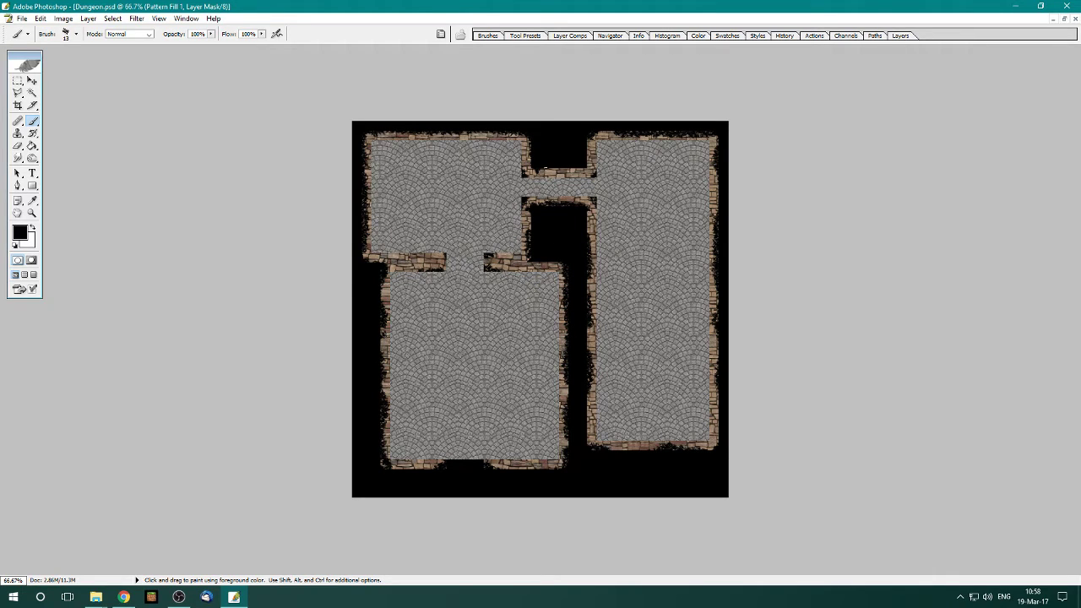
left_click_drag(544, 169, 579, 163)
- Zoom in and set up a white 16 px brush on the floor Pattern fill layer
key("ctrl+minus")
key("ctrl+plus")
key("ctrl+plus")
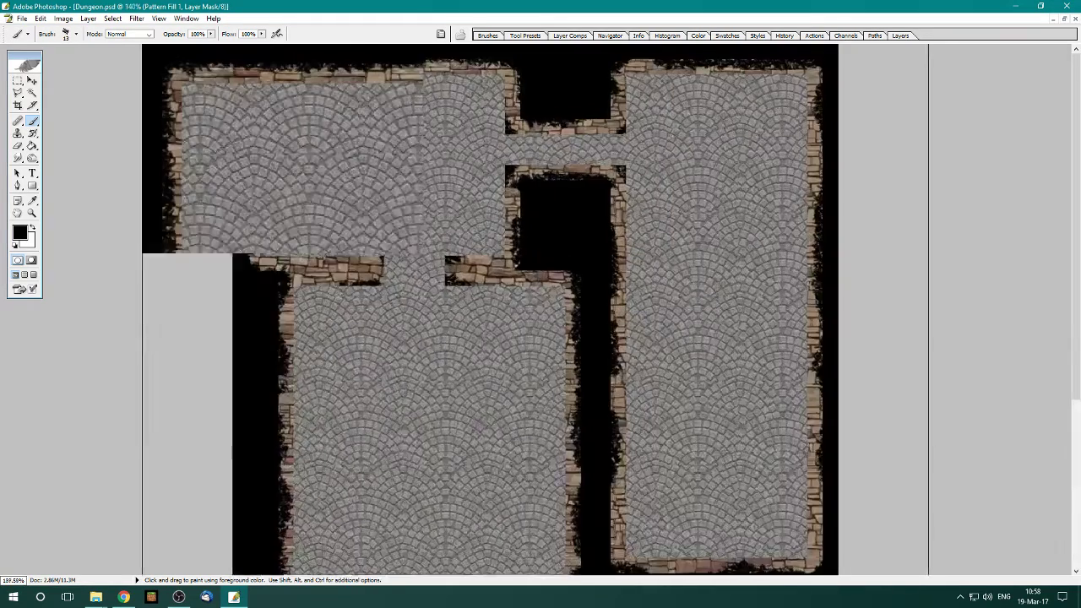
key("ctrl+plus")
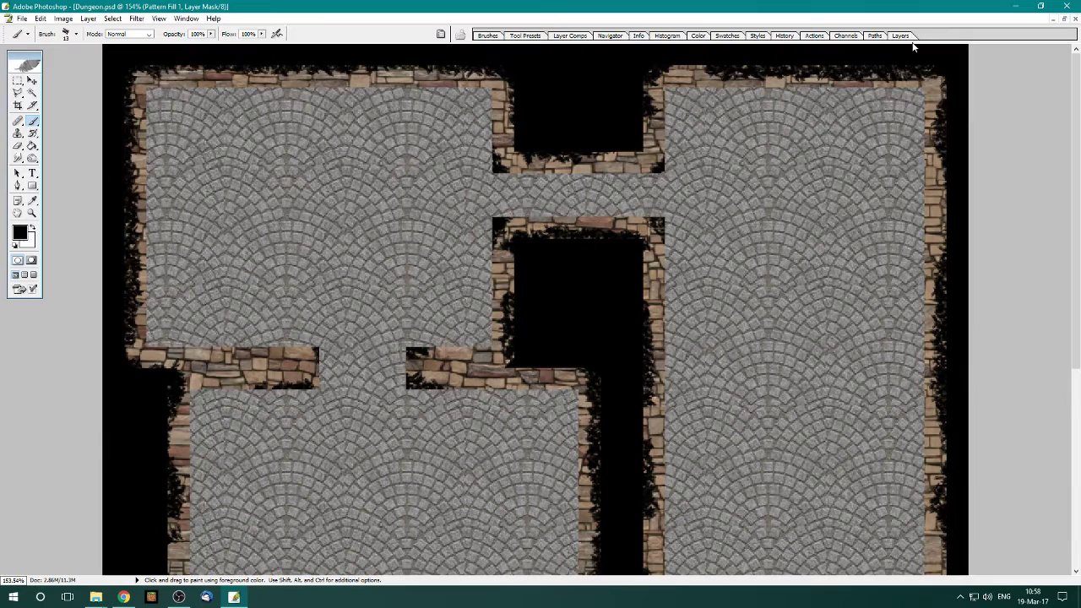
left_click(904, 35)
left_click(975, 99)
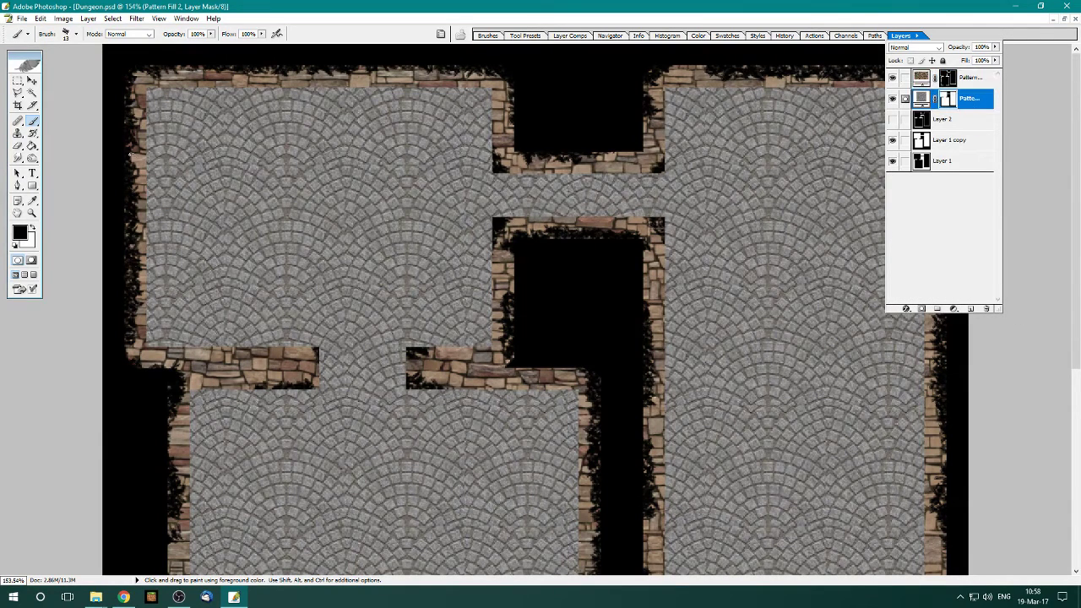
left_click(33, 229)
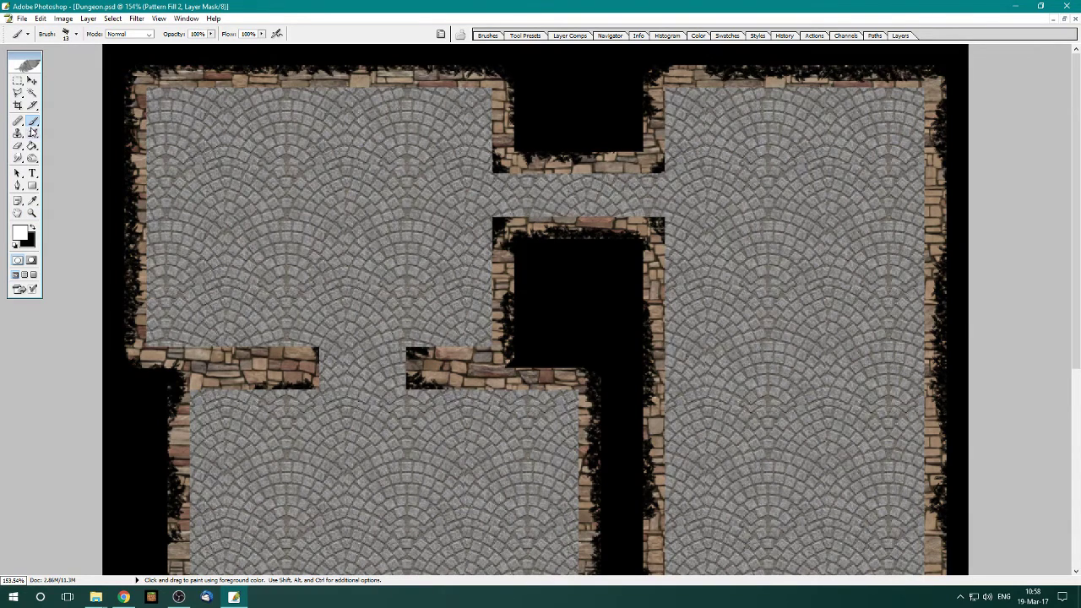
left_click(76, 34)
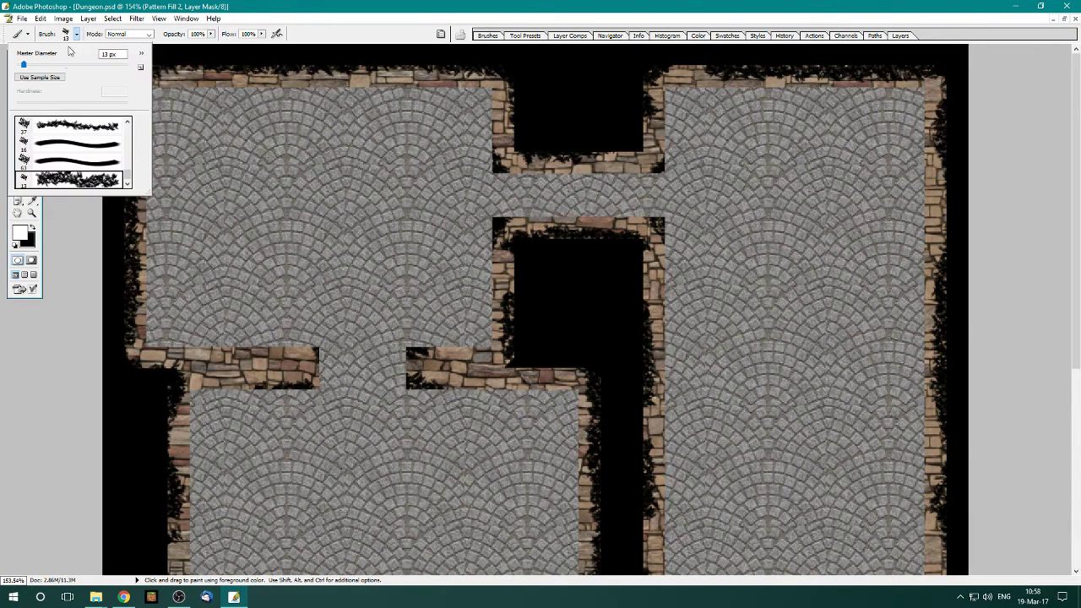
left_click(97, 147)
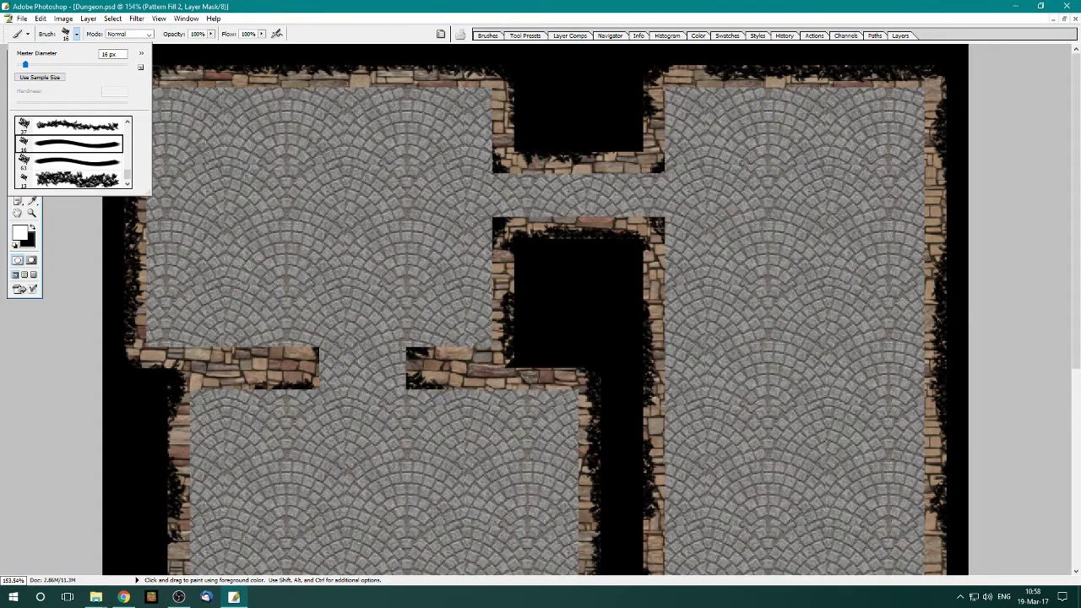
left_click(317, 353)
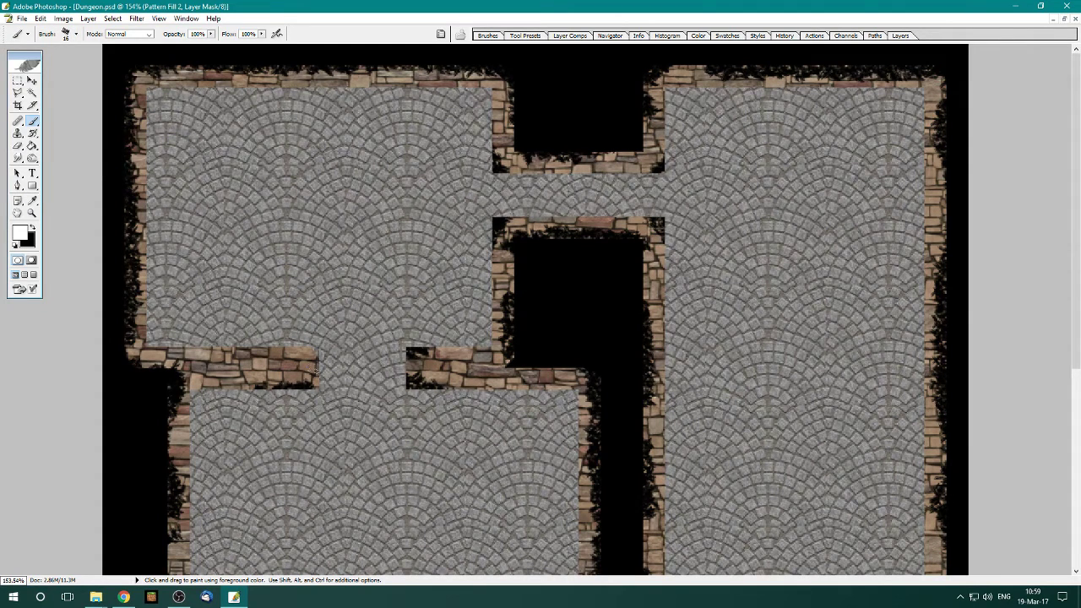
- Paint cobblestone back over the dark edges at the corridor openings, then zoom out
left_click_drag(310, 385, 258, 387)
mouse_move(414, 390)
left_mouse_down()
mouse_move(406, 376)
mouse_move(430, 349)
mouse_move(419, 378)
left_mouse_up()
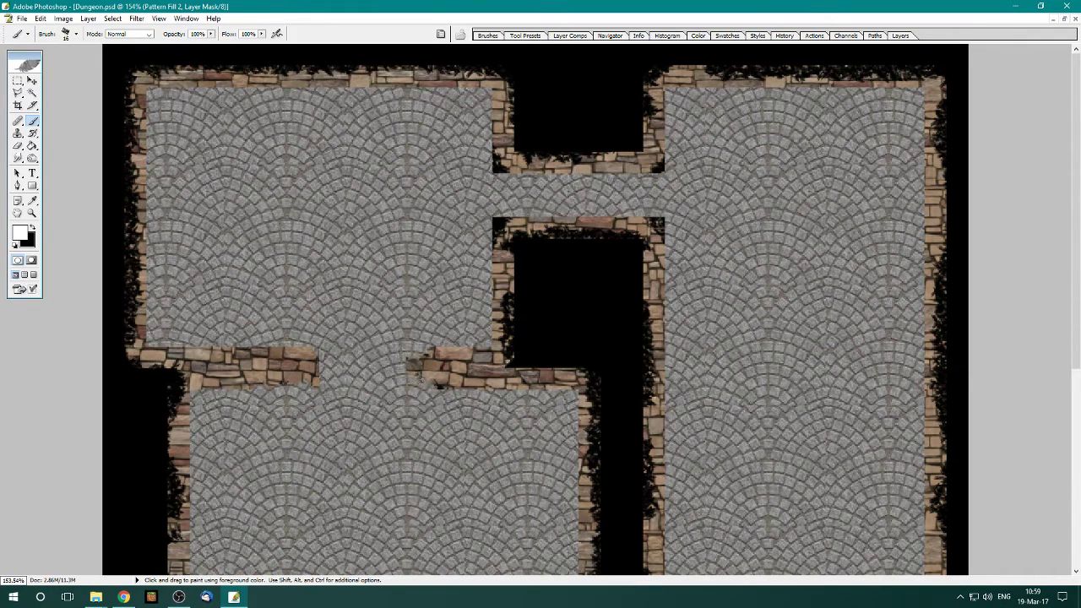
left_click_drag(502, 218, 495, 244)
left_click_drag(504, 170, 492, 152)
left_click_drag(654, 164, 660, 168)
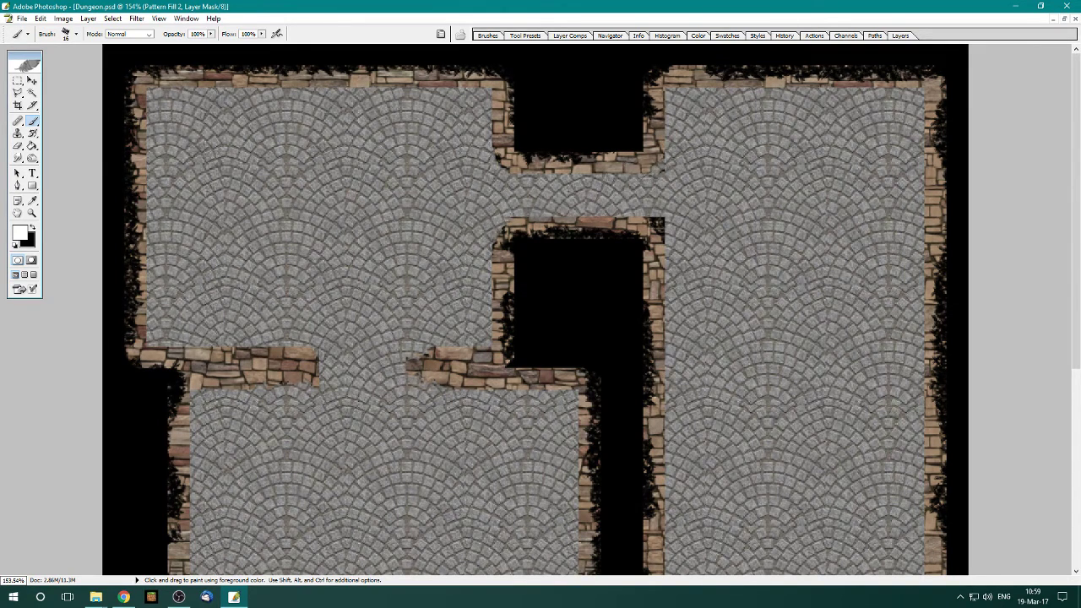
mouse_move(663, 228)
left_mouse_down()
mouse_move(657, 221)
mouse_move(665, 236)
left_mouse_up()
scroll(535, 310, "down", 2)
scroll(535, 310, "down", 2)
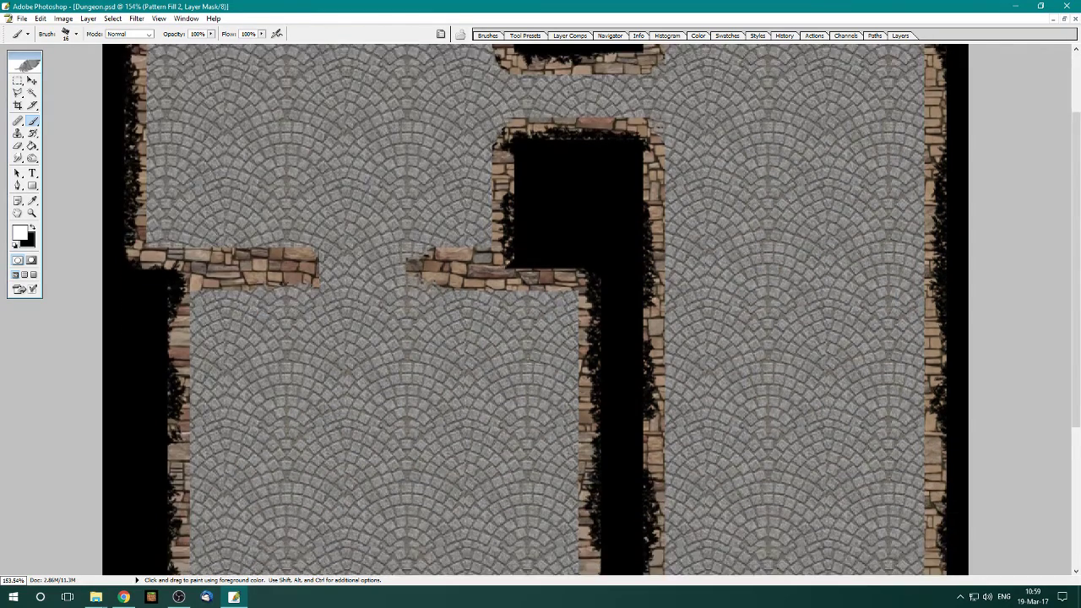
scroll(535, 309, "down", 2)
scroll(535, 309, "down", 1)
scroll(536, 310, "down", 2)
scroll(536, 310, "down", 1)
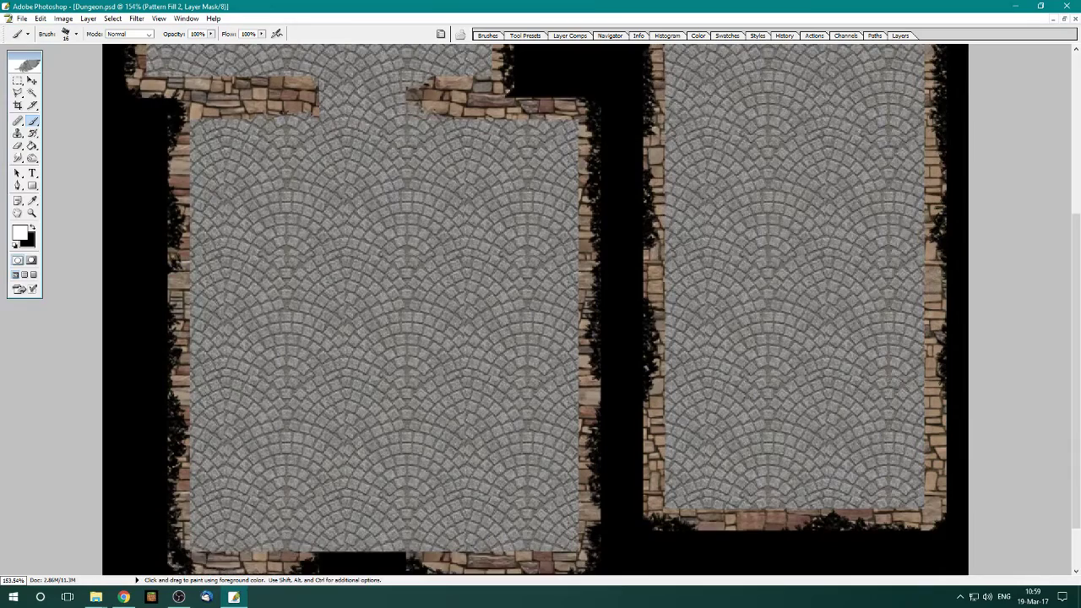
scroll(519, 292, "down", 1, "alt")
scroll(520, 292, "down", 2, "alt")
scroll(519, 292, "down", 1, "alt")
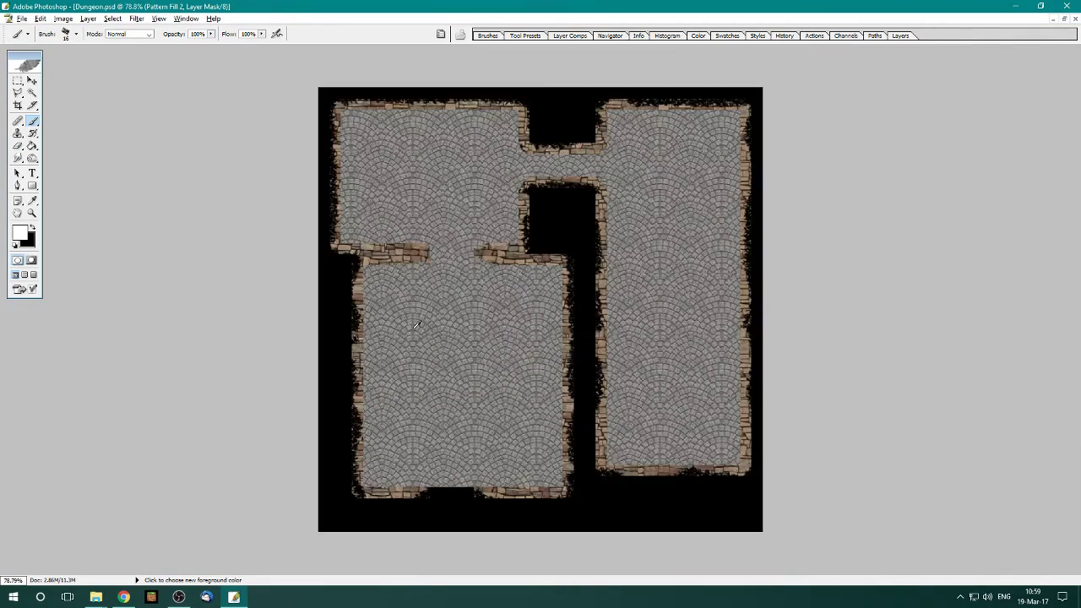
- Select the top stone wall layer and open its Blending Options
left_click(904, 37)
left_click(979, 78)
right_click(979, 79)
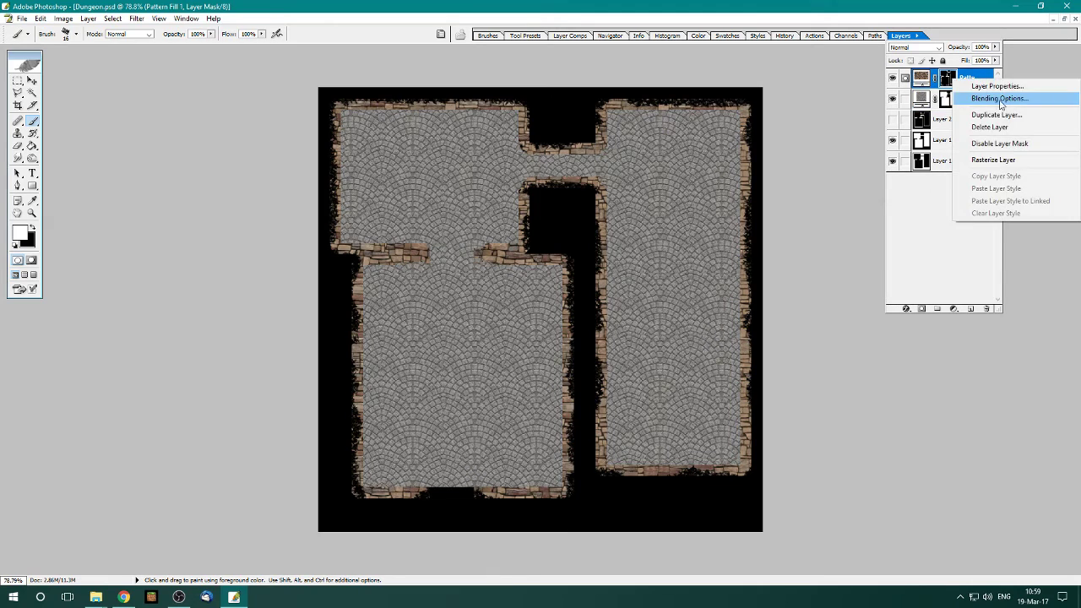
left_click(1002, 100)
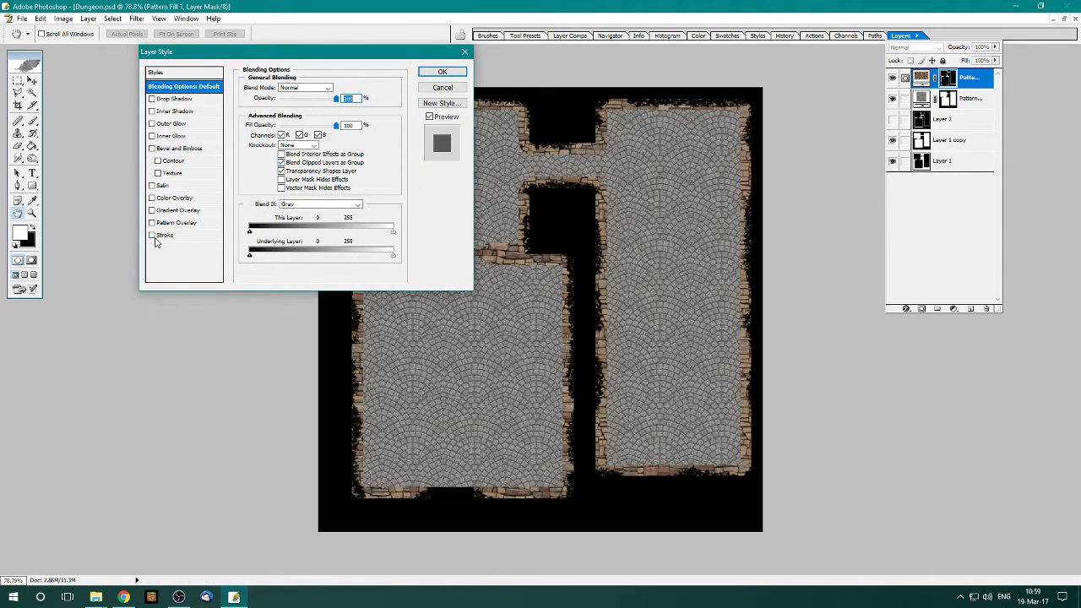
- Add a black 1 px stroke, centred on the edges, at about 35% opacity
left_click(152, 235)
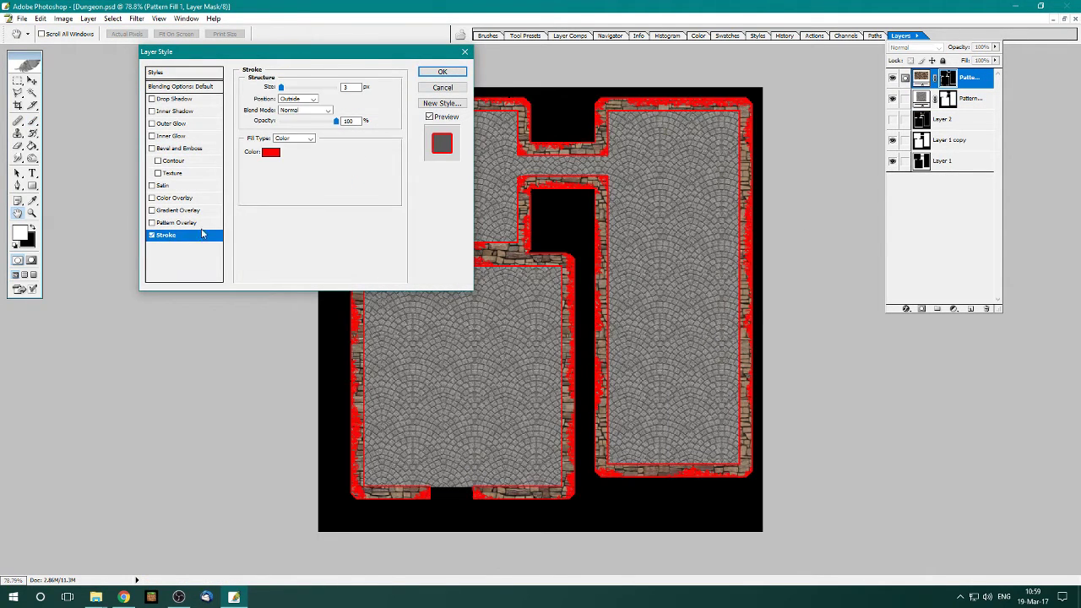
left_click(270, 153)
type("0")
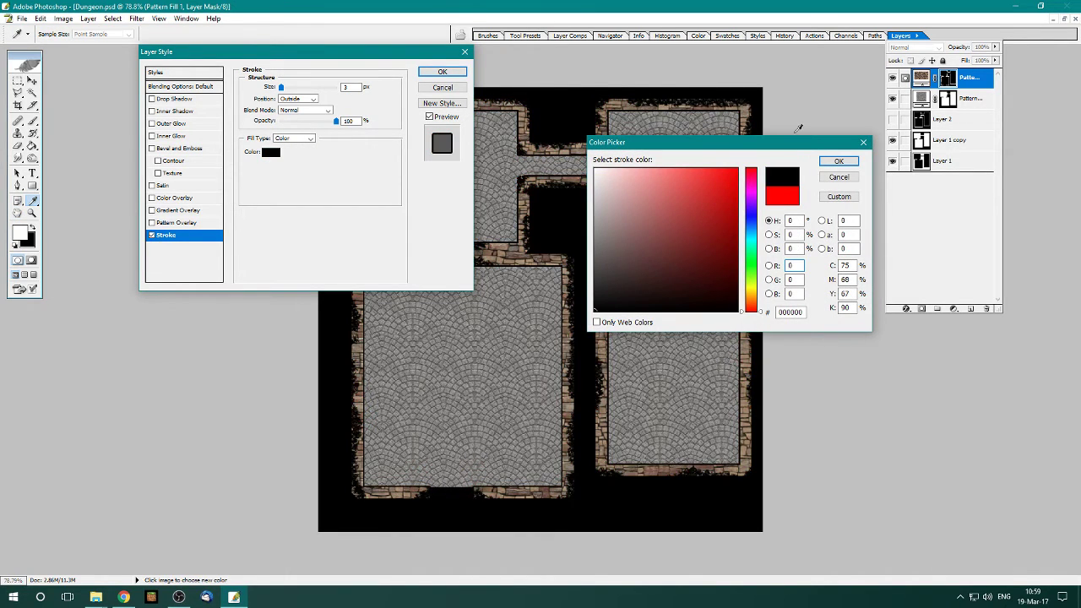
left_click(838, 161)
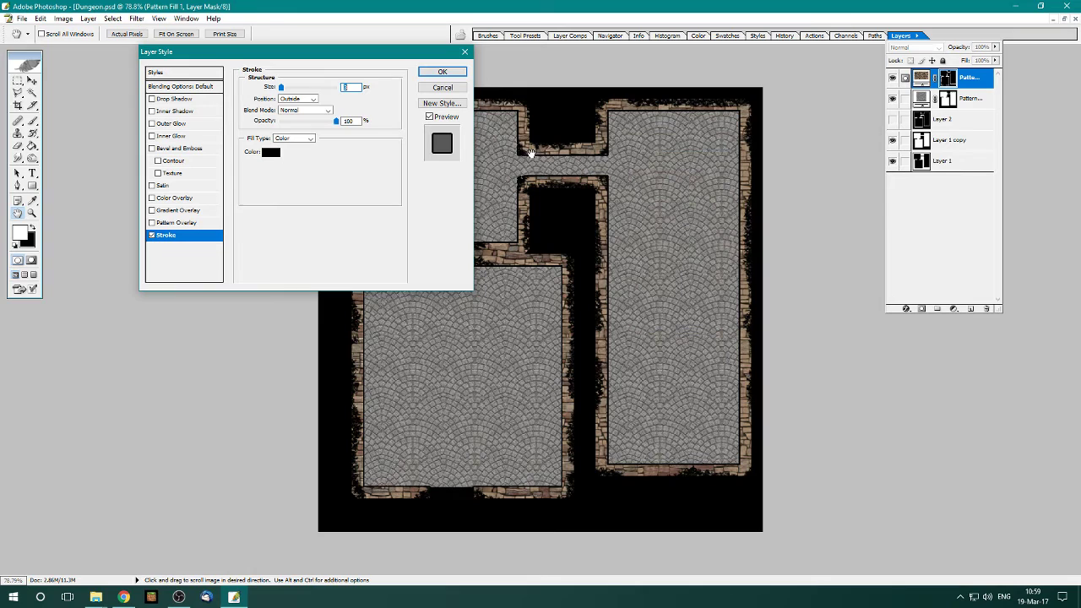
left_click_drag(280, 88, 277, 87)
left_click(312, 99)
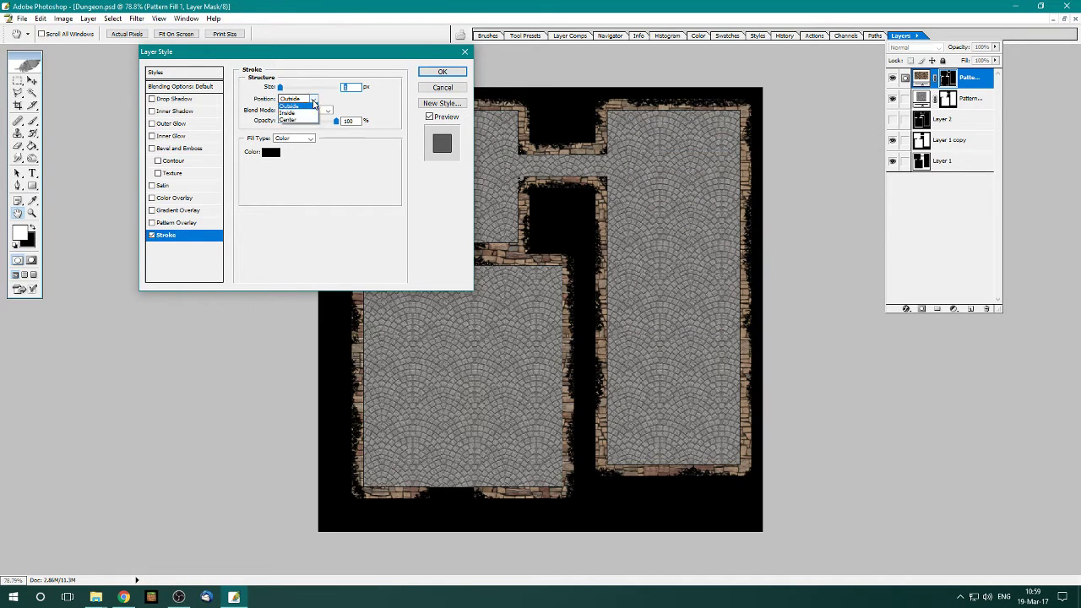
left_click(308, 121)
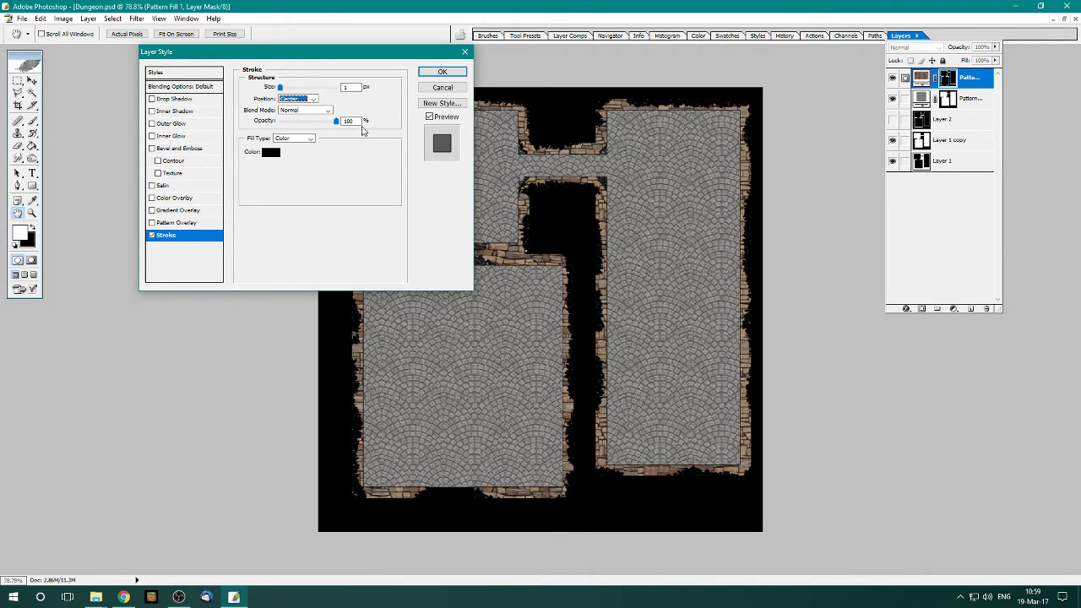
left_click(276, 88)
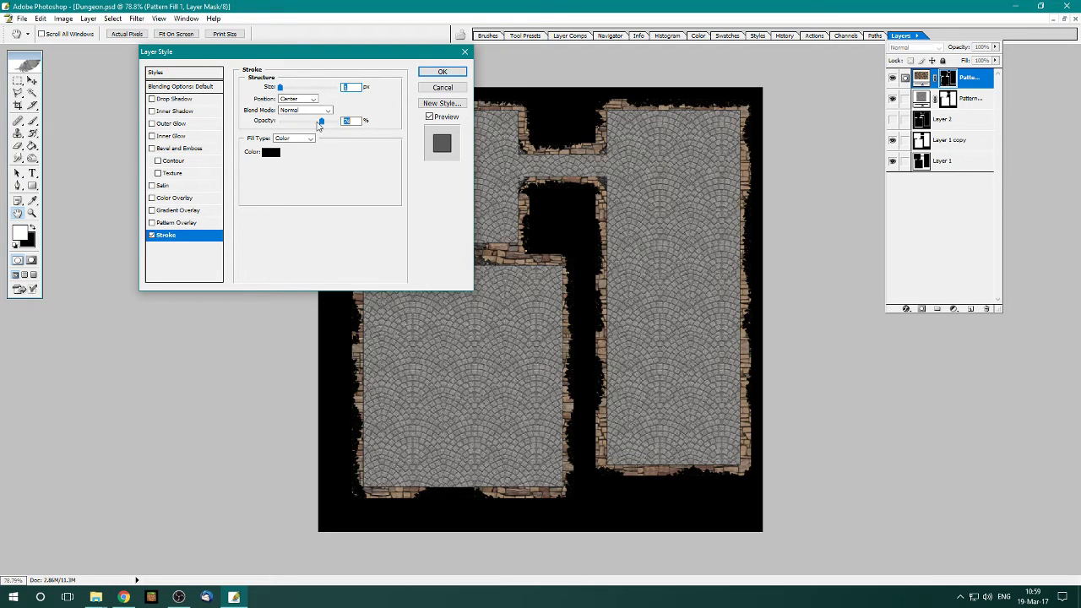
left_click_drag(336, 122, 301, 127)
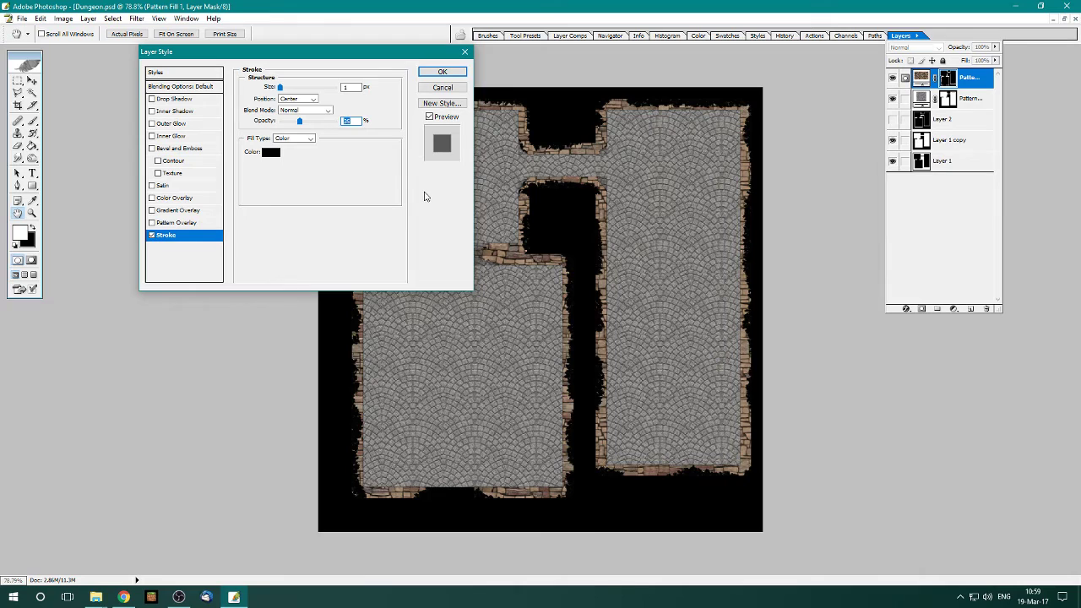
- Add a drop shadow with 90° angle, zero distance and 26% spread, and enable Bevel and Emboss
left_click(173, 99)
left_click(287, 113)
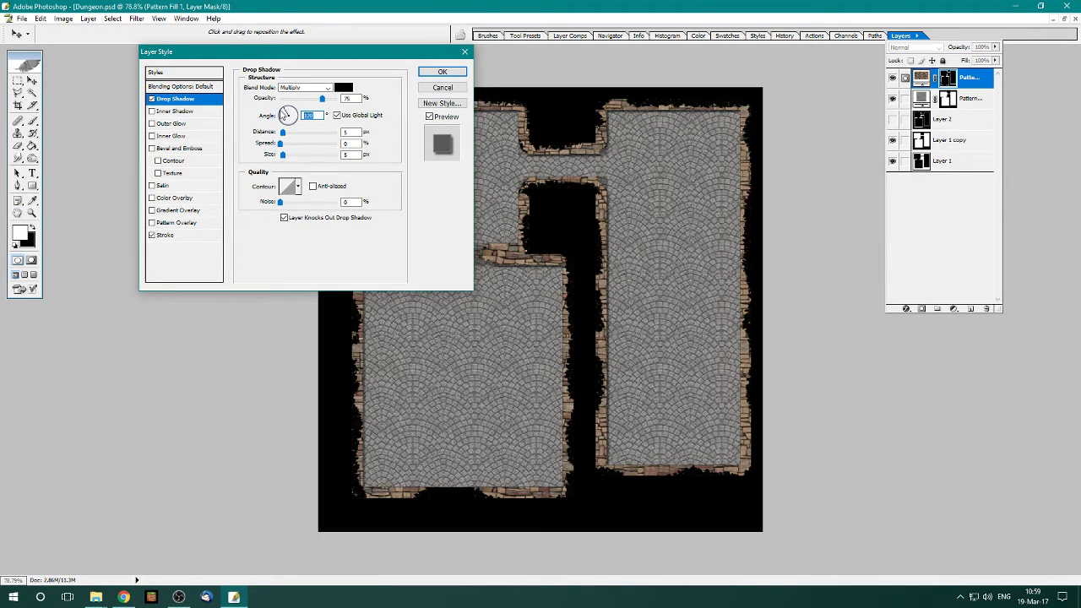
left_click(286, 116)
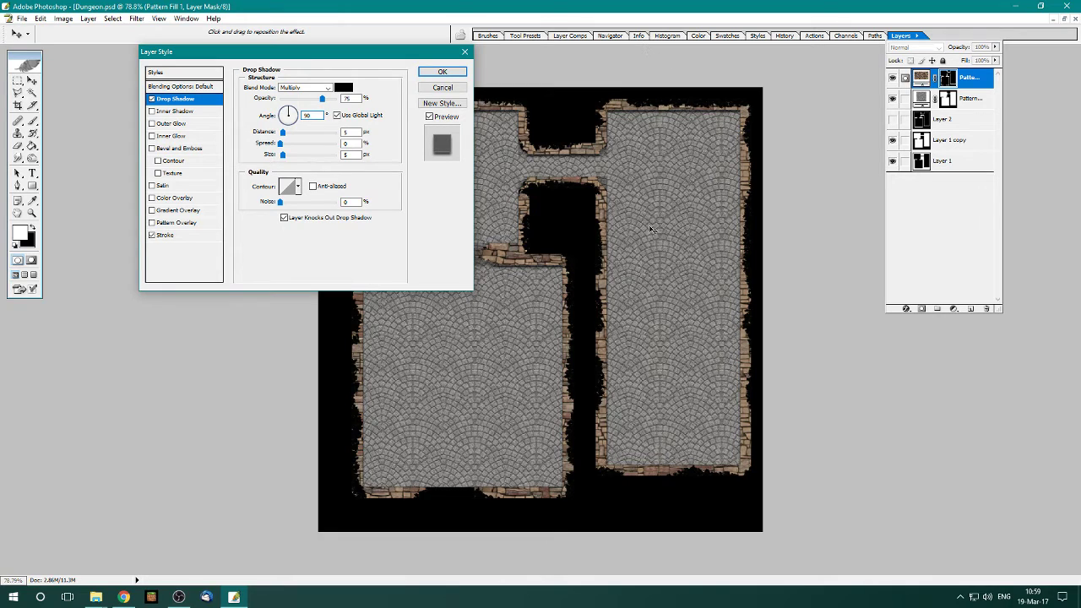
left_click(283, 133)
left_click_drag(283, 132, 278, 132)
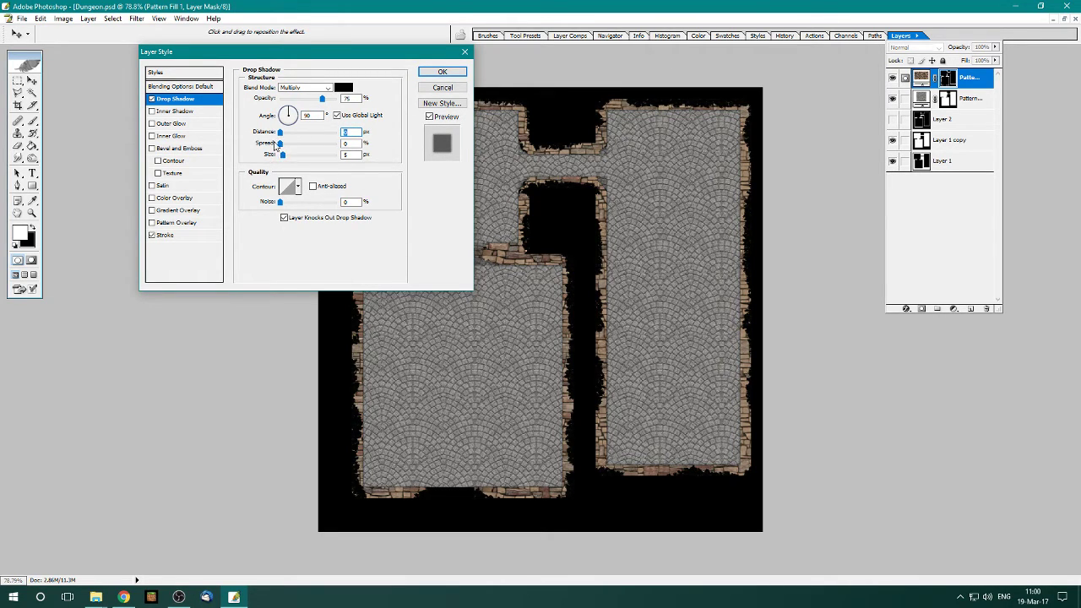
mouse_move(279, 144)
left_mouse_down()
mouse_move(321, 154)
mouse_move(296, 160)
mouse_move(315, 145)
mouse_move(287, 143)
mouse_move(302, 159)
left_mouse_up()
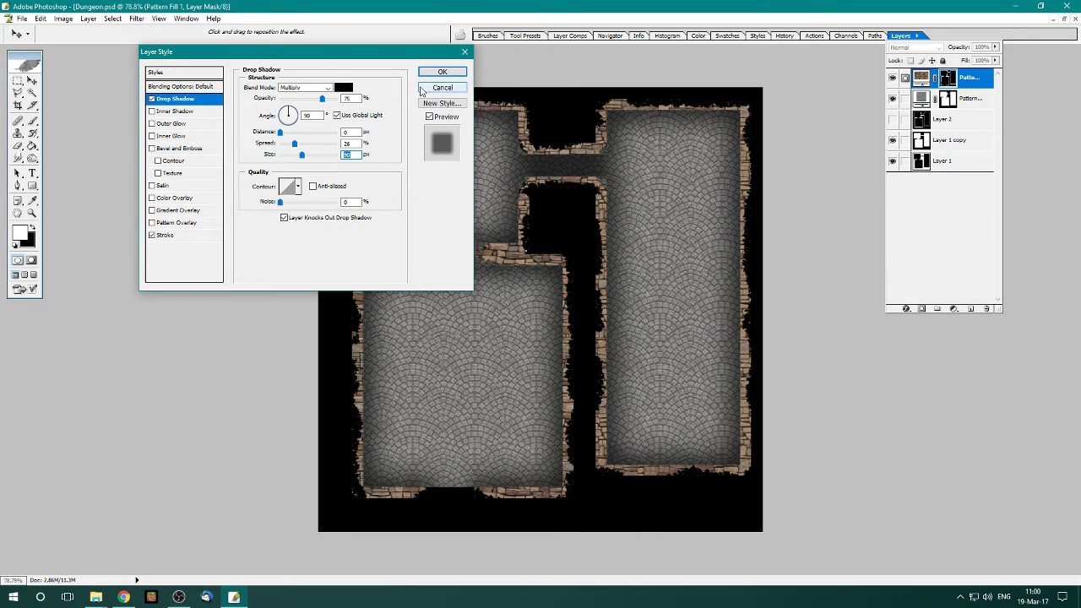
left_click(180, 149)
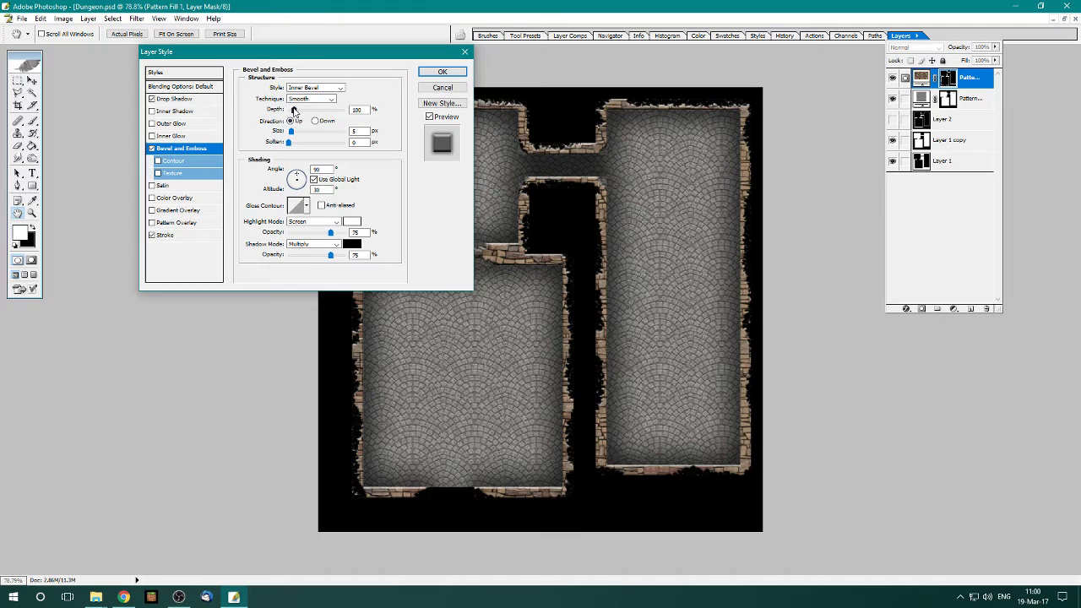
- Make the bevel Chisel Hard with slightly more depth and adjusted soften, then apply the style
left_click_drag(294, 110, 296, 110)
left_click(319, 99)
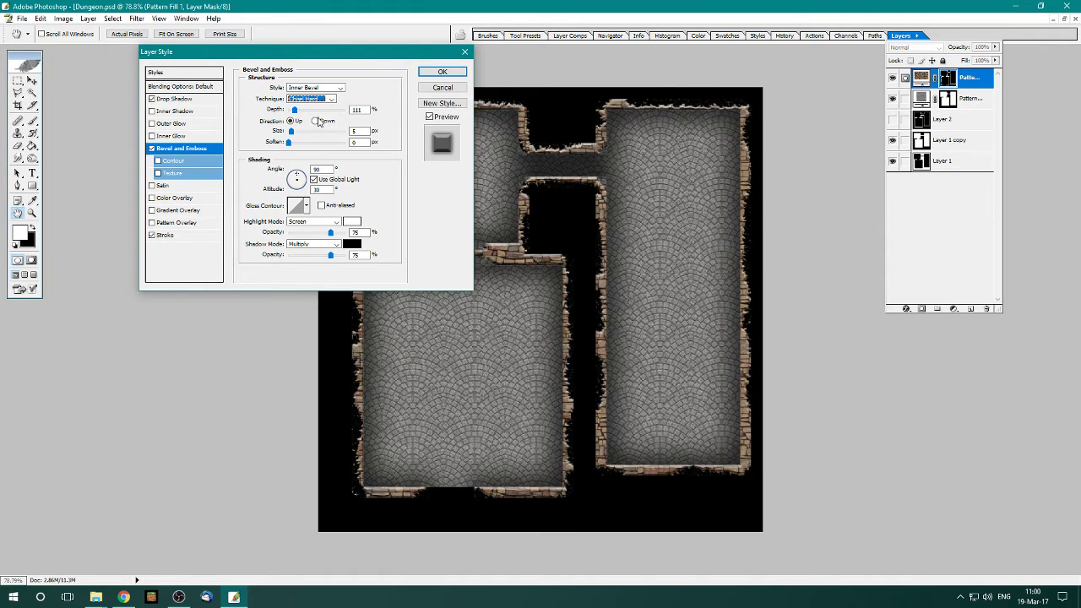
left_click(290, 143)
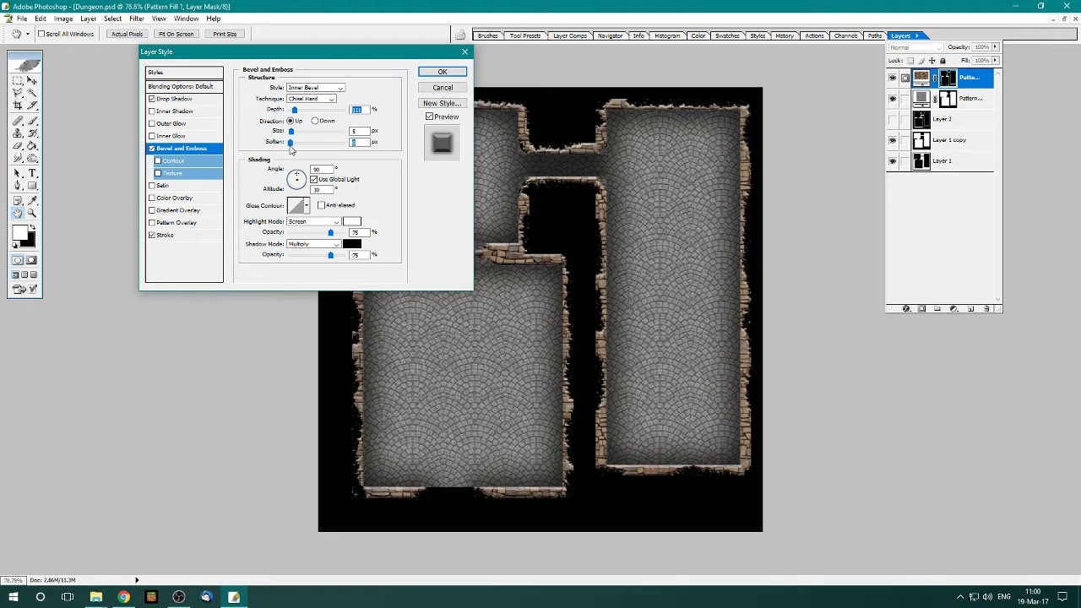
left_click_drag(298, 141, 290, 142)
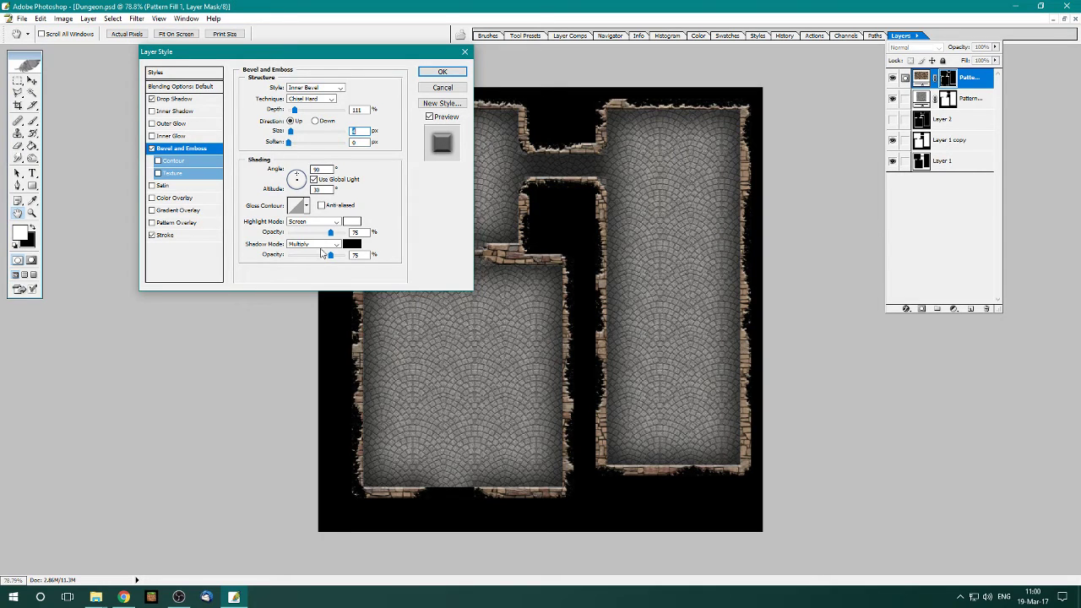
left_click(428, 75)
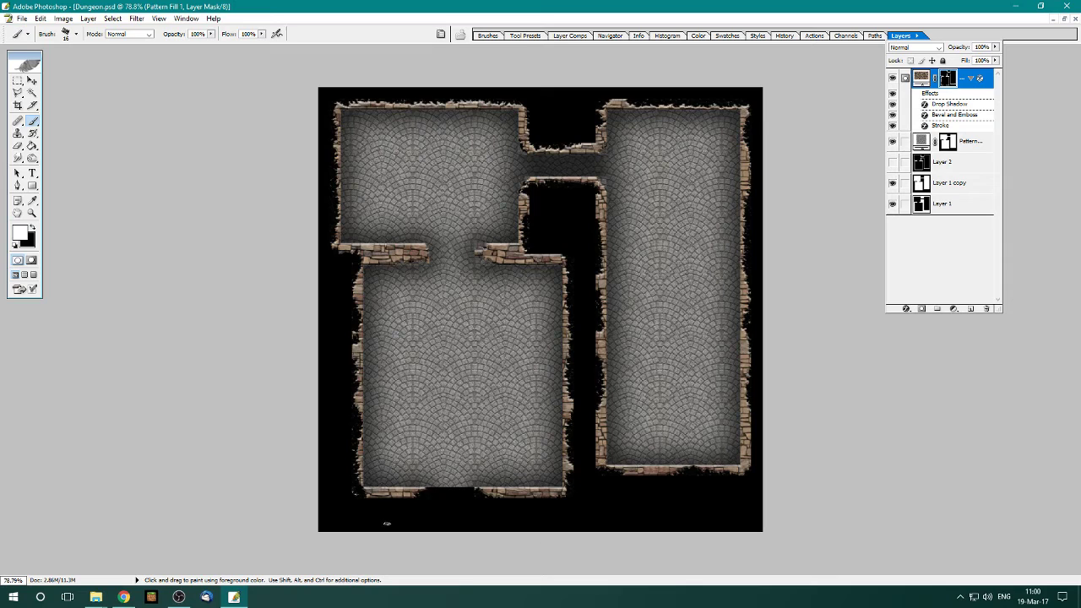
left_click(361, 327)
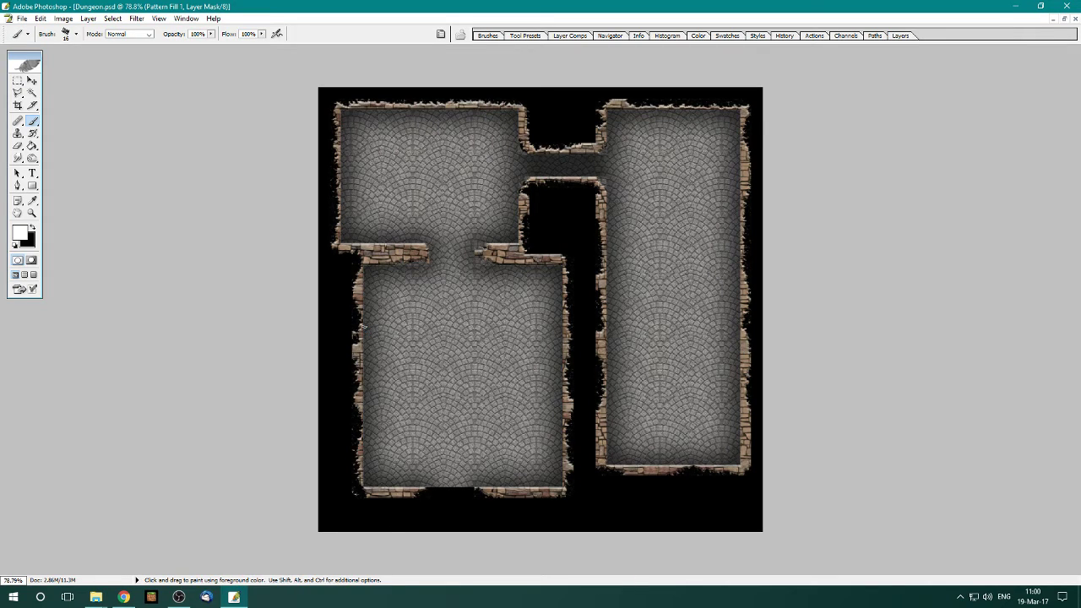
left_click(178, 597)
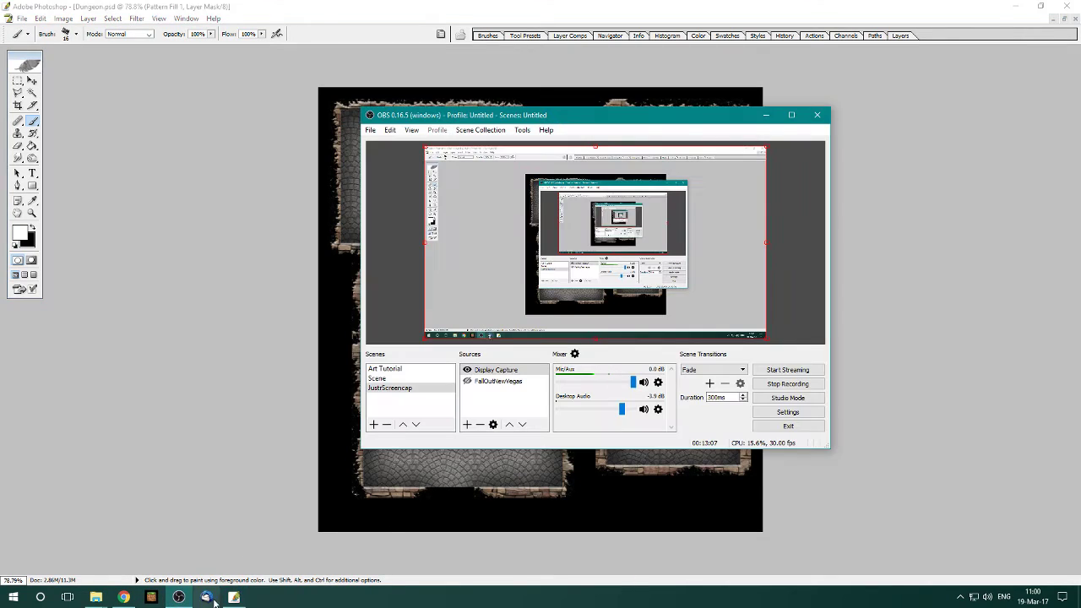
left_click(233, 597)
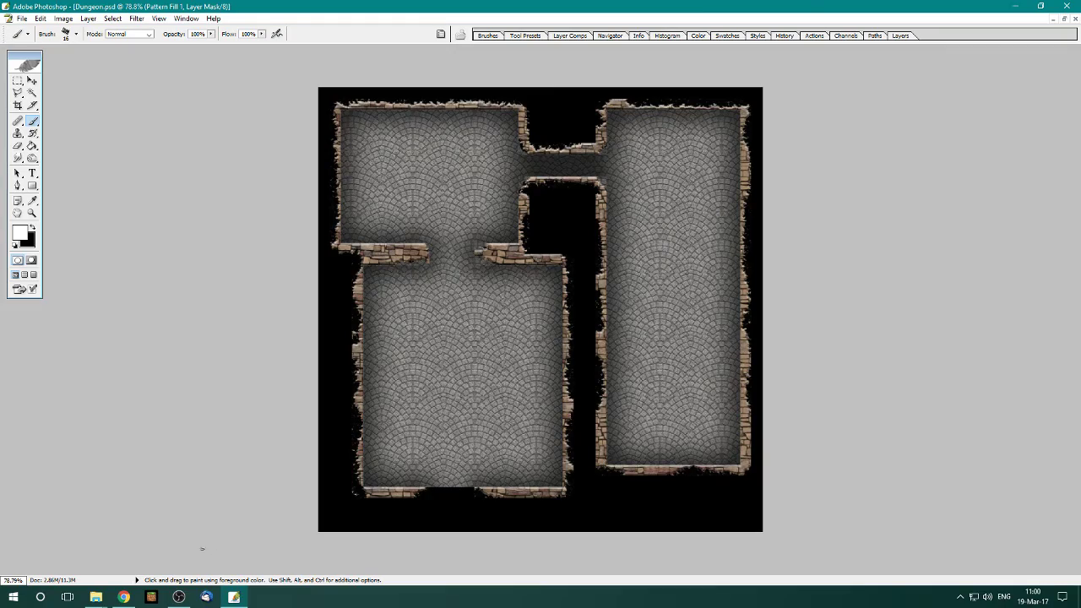
- Search Google Images for 'Dundjinni door png'
left_click(124, 597)
scroll(236, 281, "up", 3)
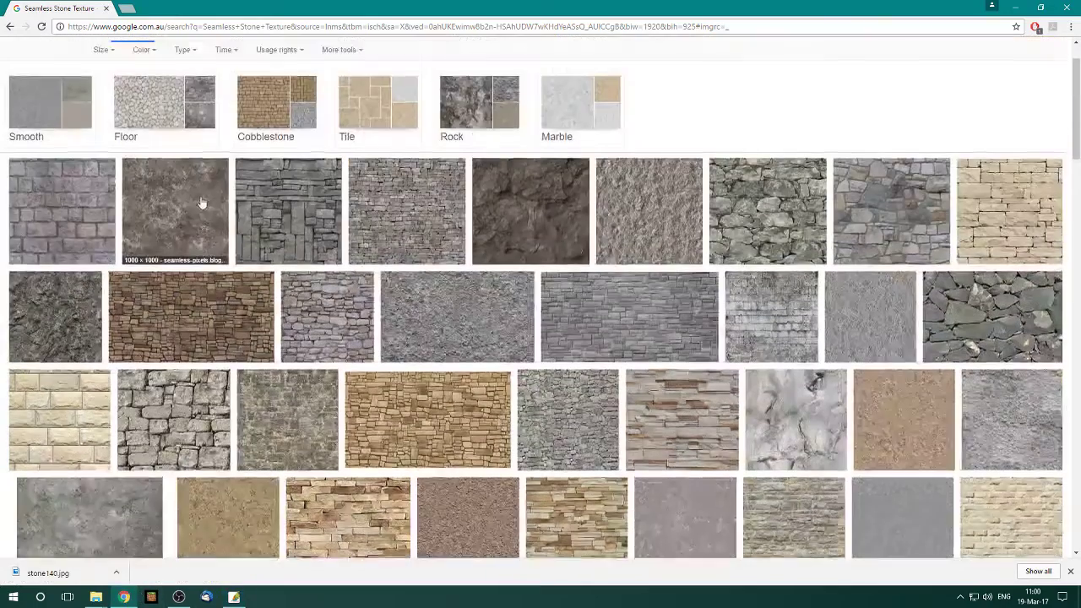
scroll(194, 125, "up", 1)
left_click(205, 60)
key("ctrl+a")
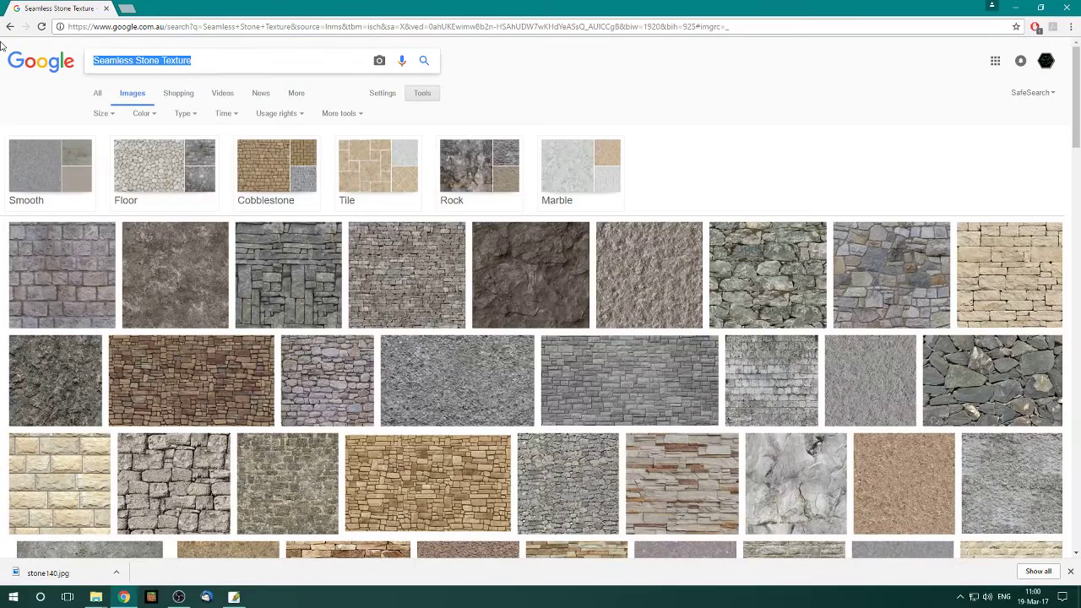
type("Du")
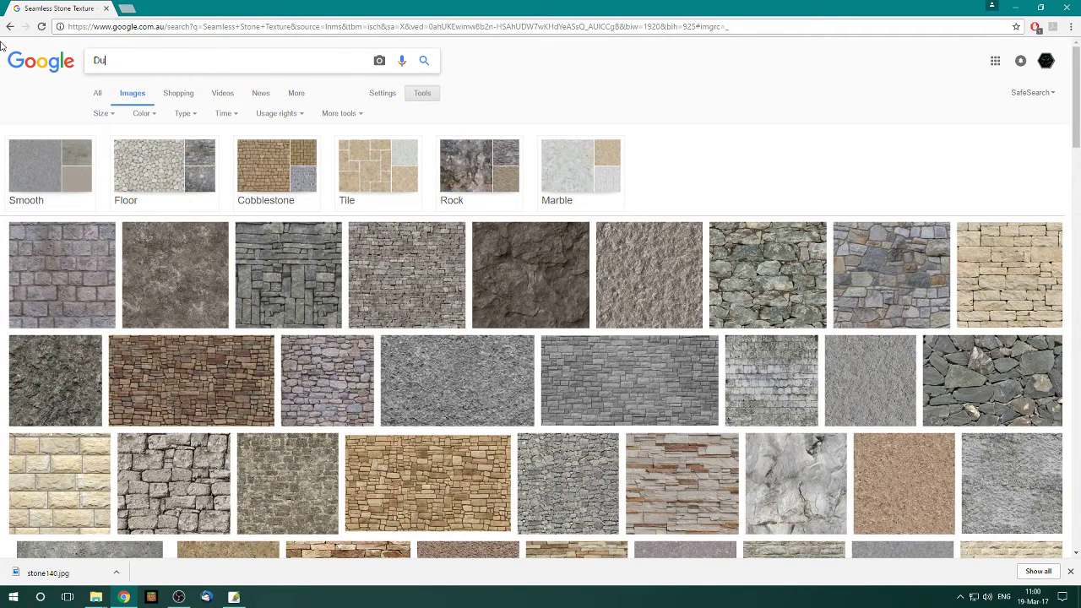
type("ndjinni d")
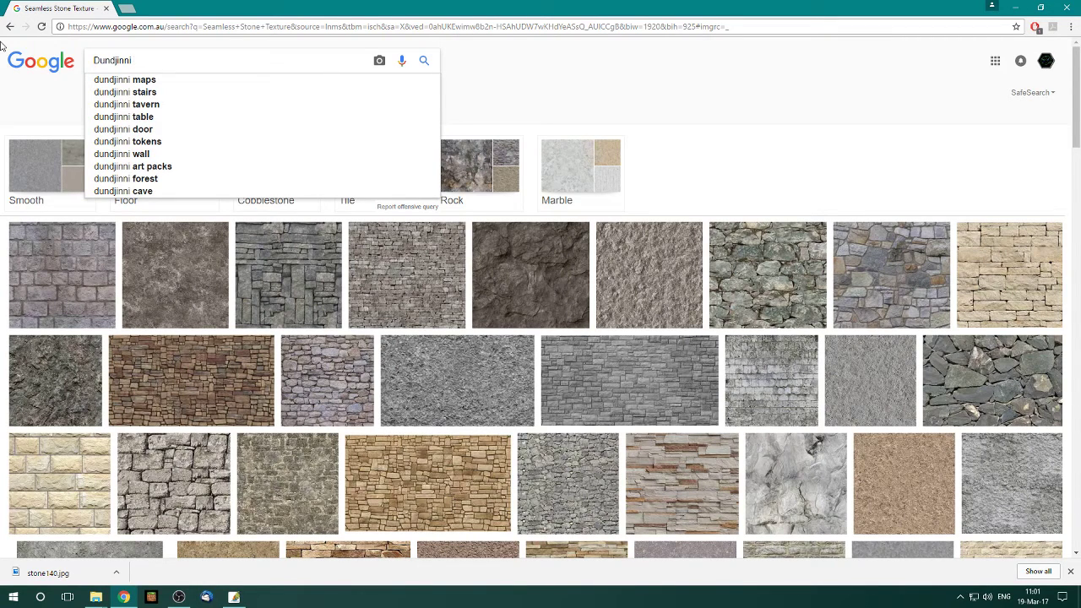
type("oor")
key("Return")
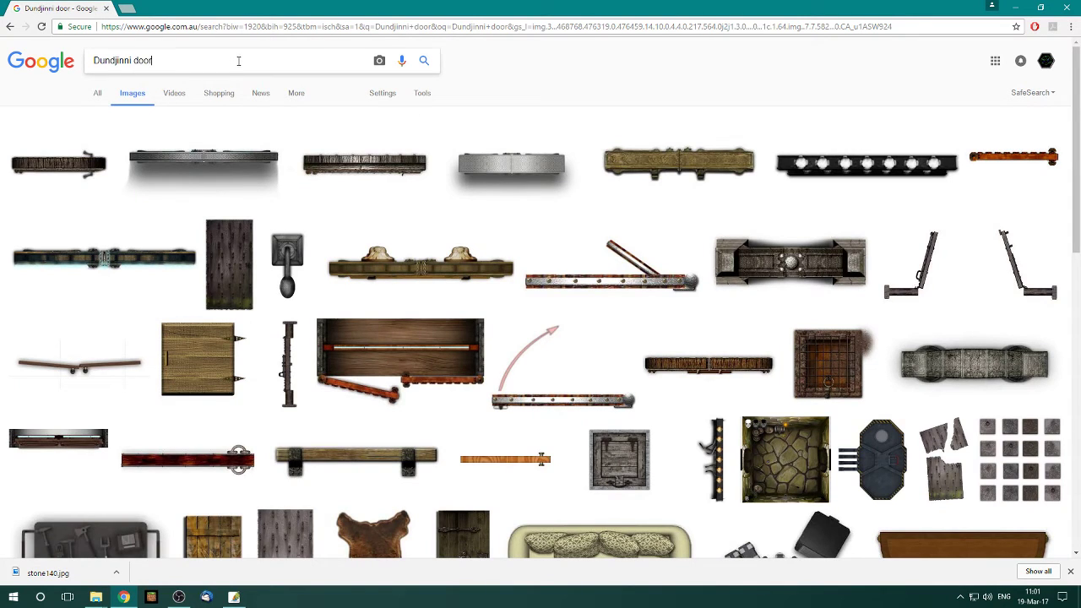
type(" png")
key("Return")
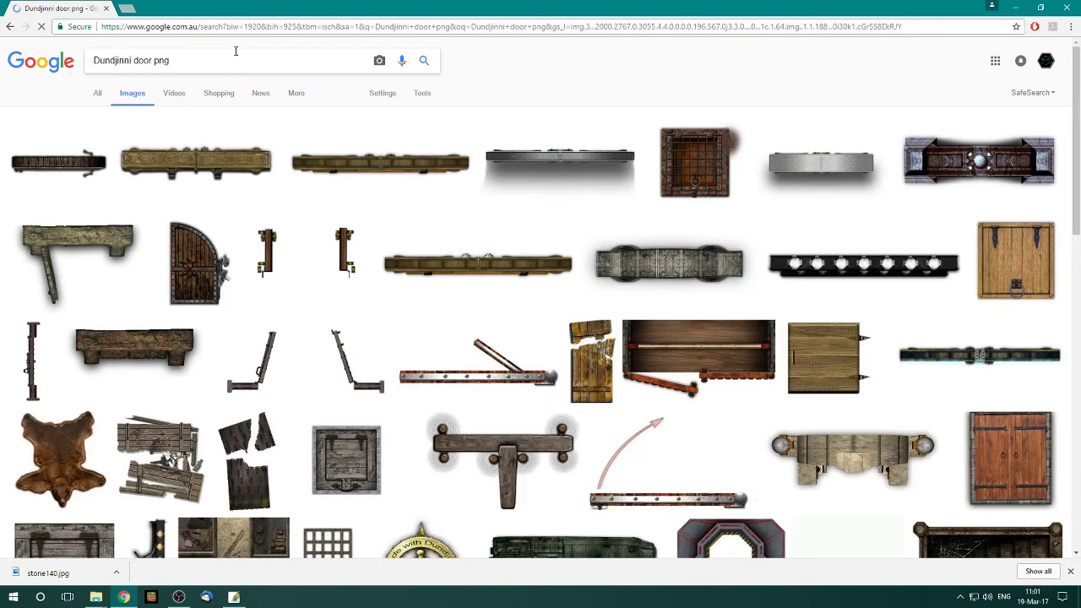
- Copy the first door image result and return to Photoshop
left_click(57, 152)
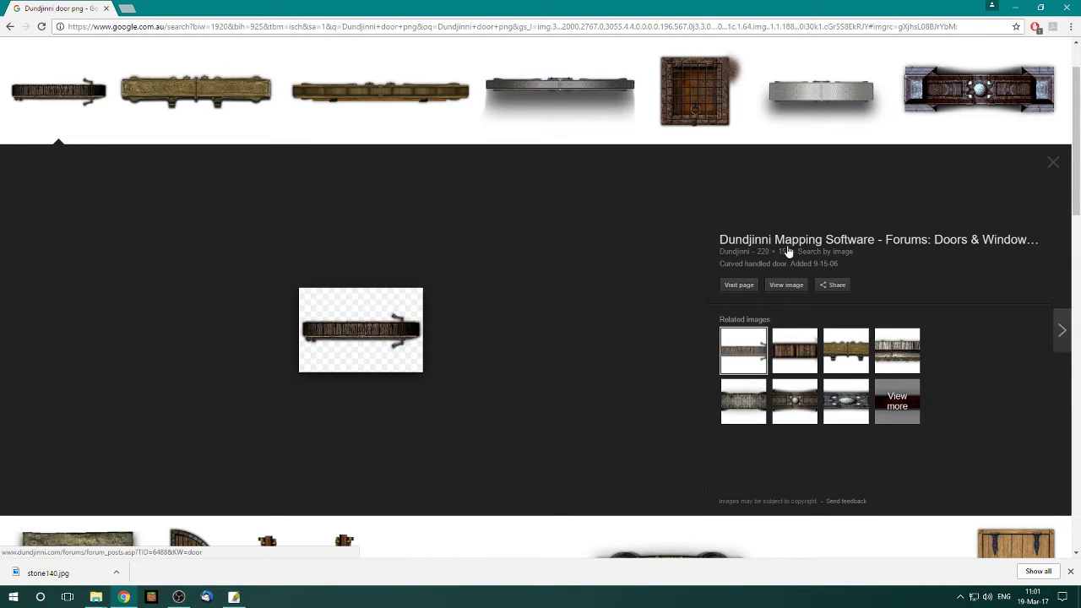
right_click(372, 314)
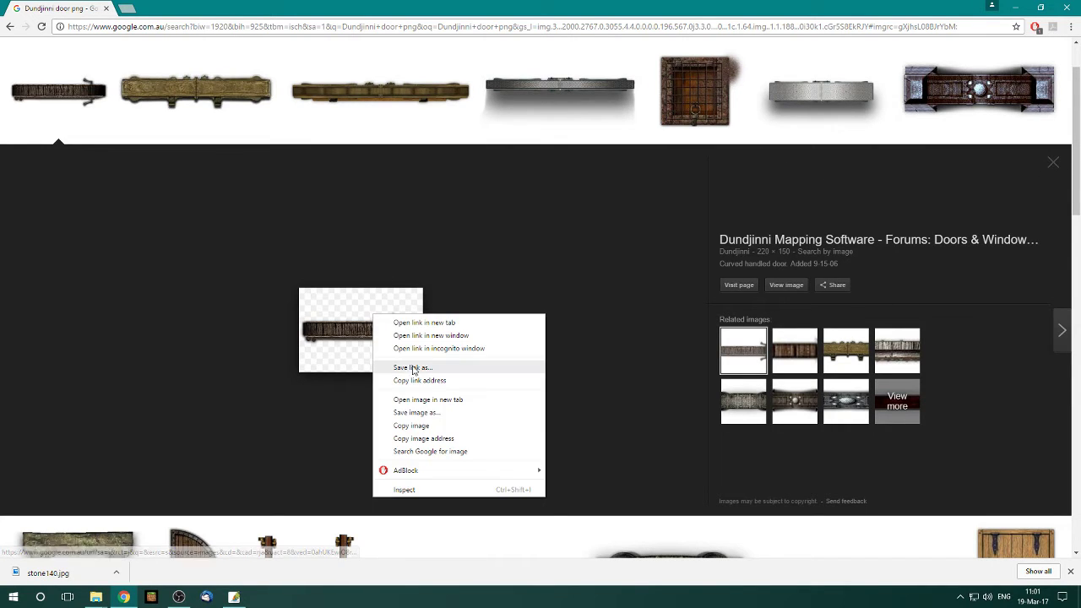
left_click(434, 428)
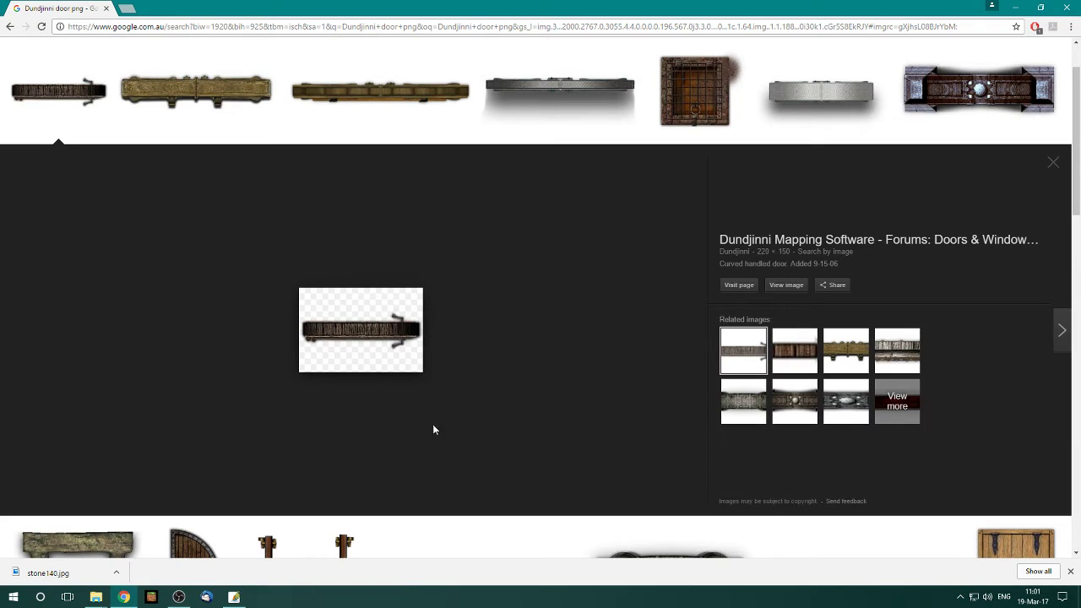
left_click(234, 596)
- Paste the door onto the map, move it, delete it, then revisit the browser door image
key("ctrl+v")
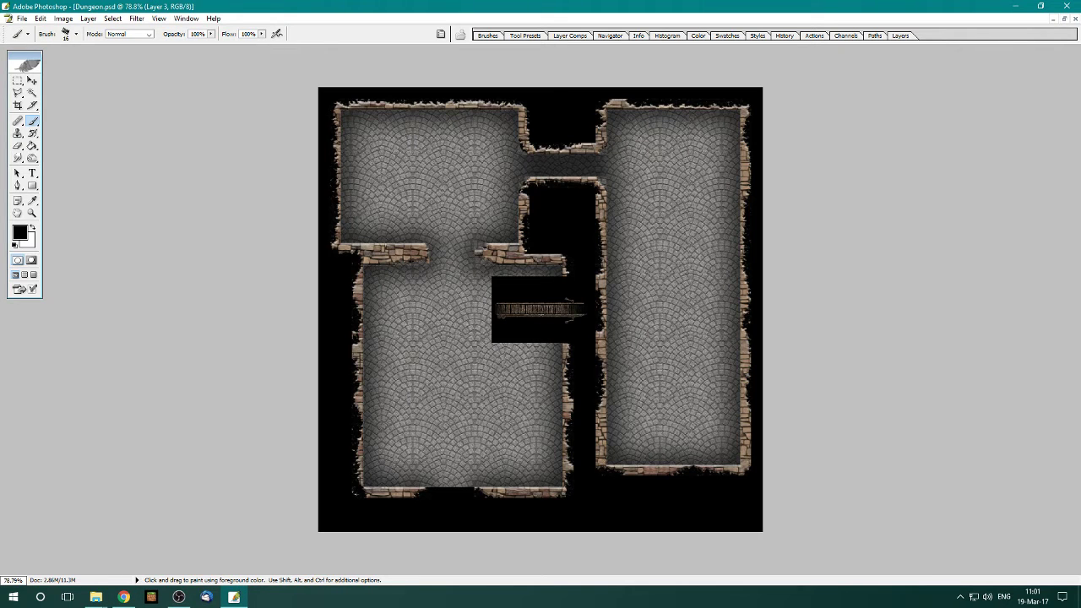
left_click(32, 81)
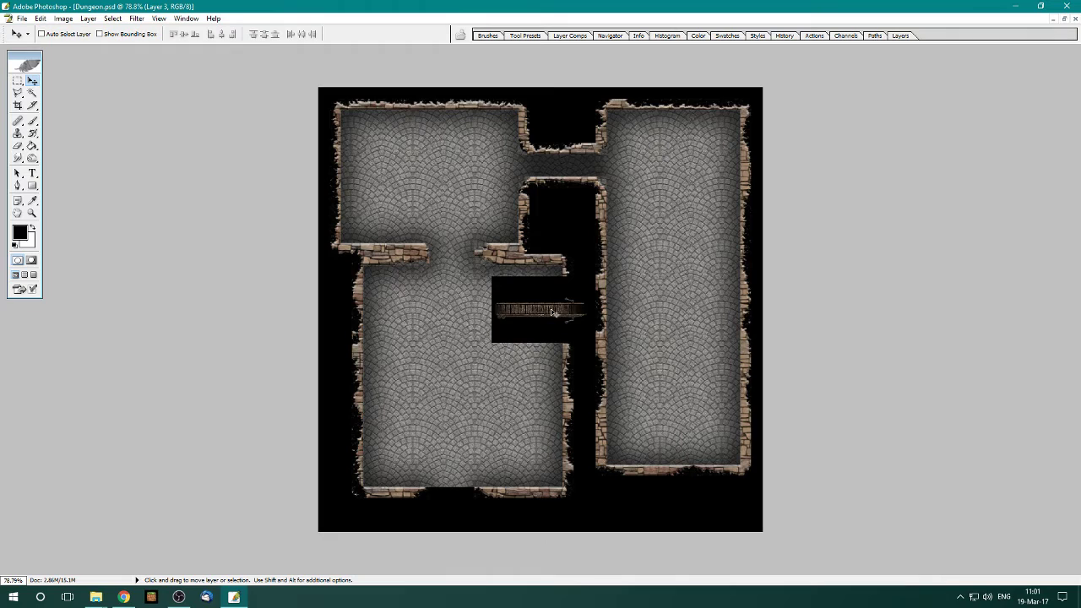
mouse_move(547, 309)
left_mouse_down()
mouse_move(391, 319)
mouse_move(444, 349)
mouse_move(553, 311)
left_mouse_up()
key("Delete")
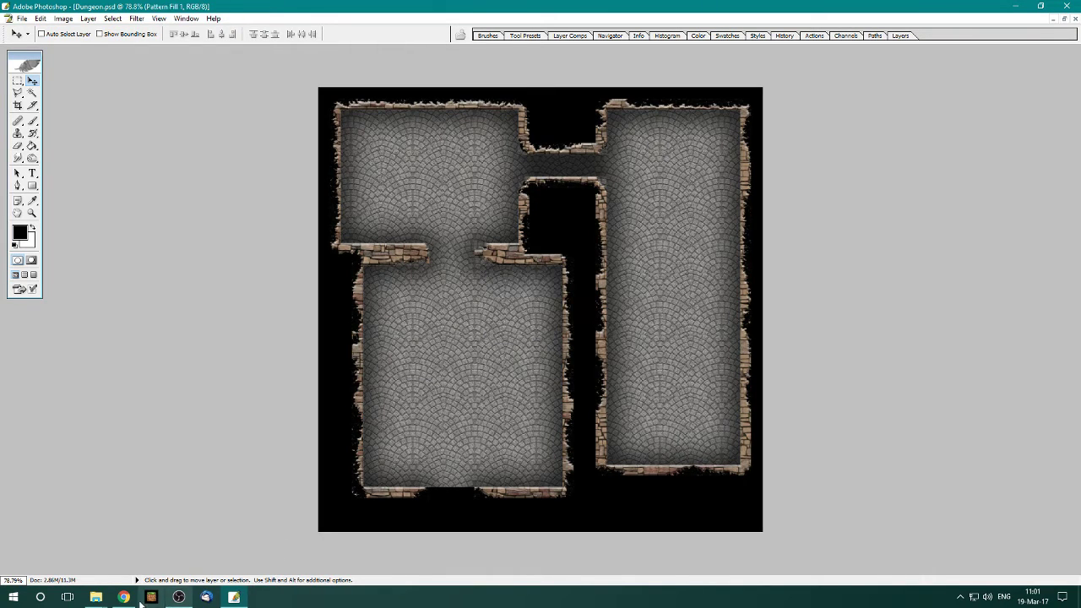
left_click(124, 597)
right_click(400, 372)
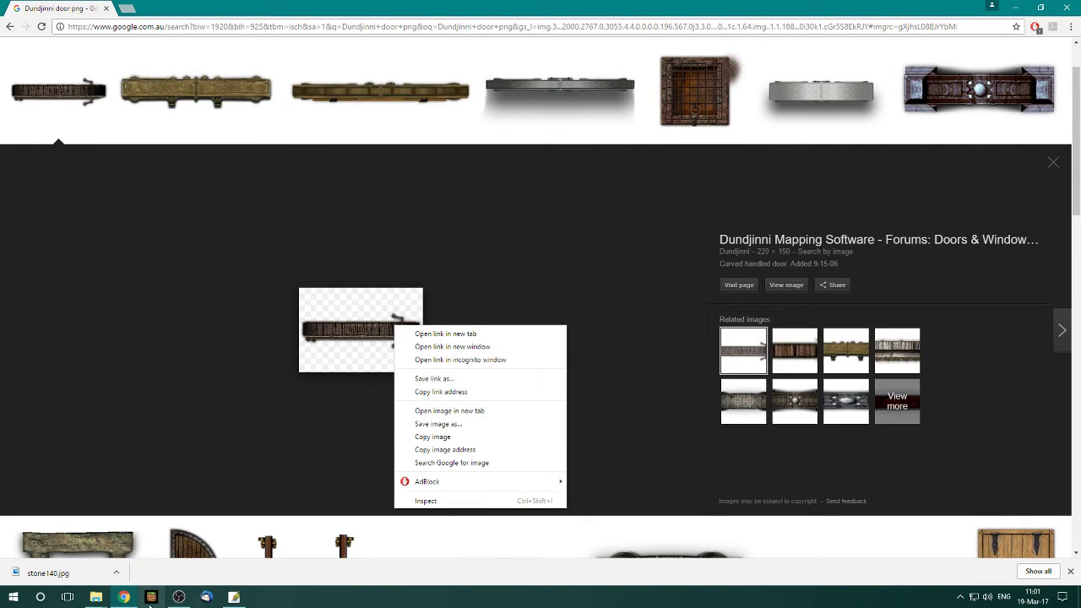
- Browse File Explorer to Maps › Objects › doors and select the 1door image
left_click(95, 597)
left_click(165, 537)
left_click(331, 36)
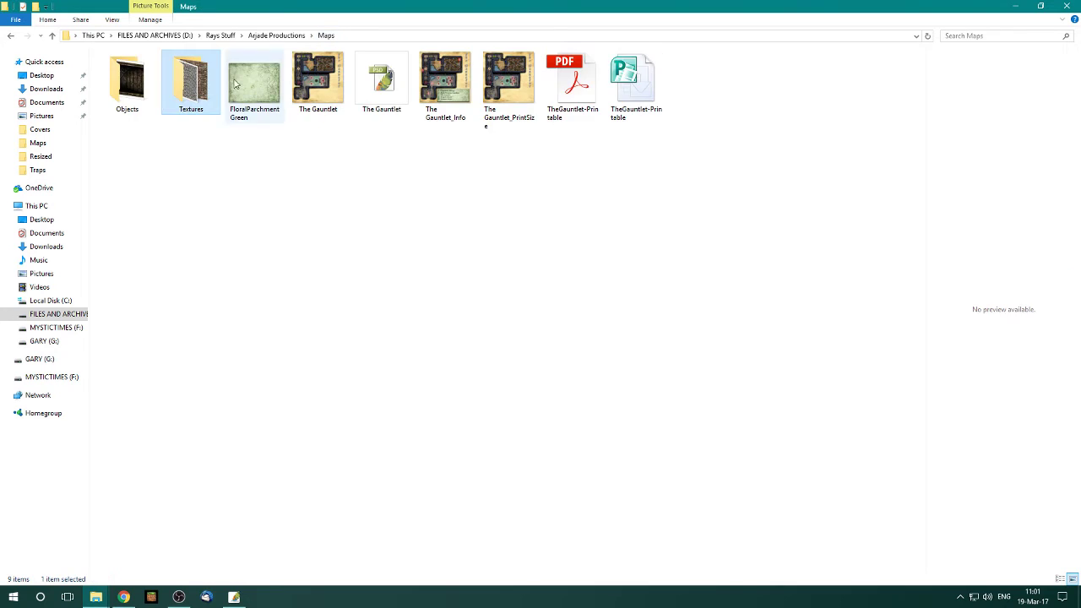
double_click(143, 95)
double_click(130, 72)
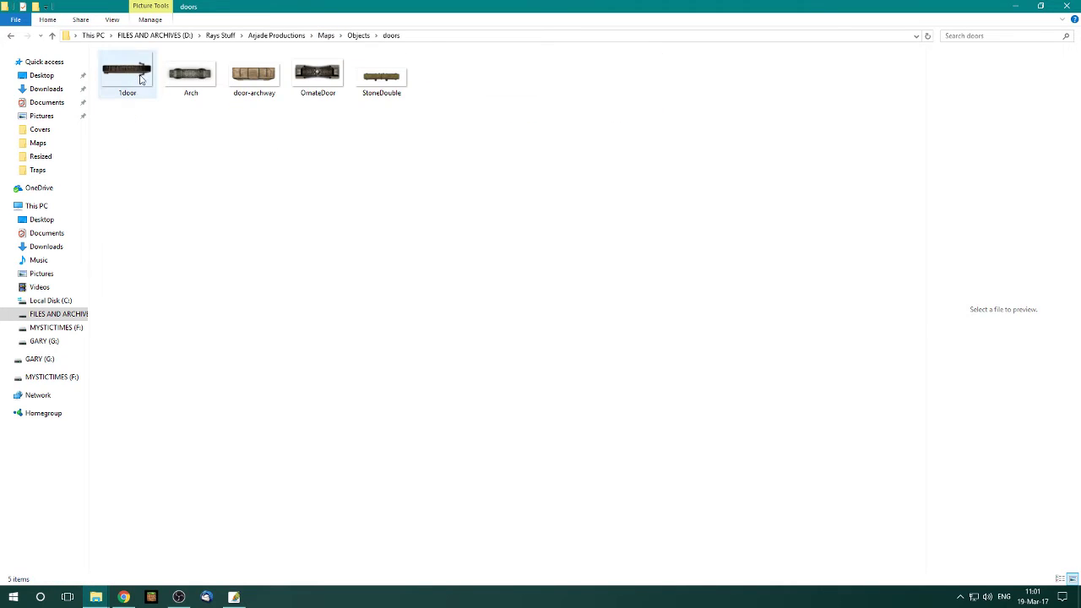
left_click(131, 85)
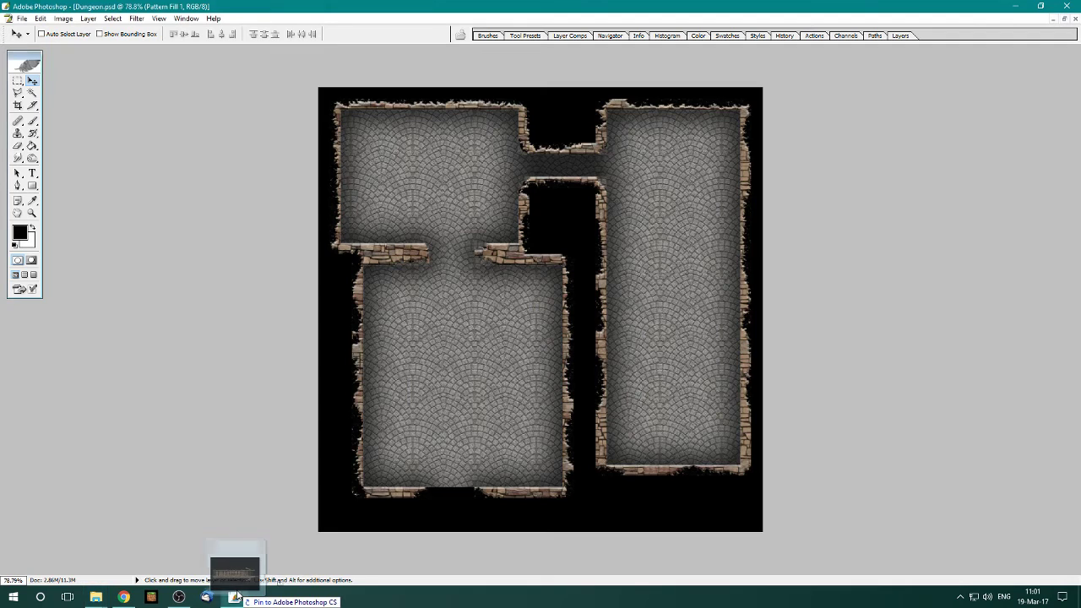
- Open 1door in Photoshop, copy the whole image, and paste it into the dungeon map
left_click_drag(123, 79, 486, 321)
key("ctrl+a")
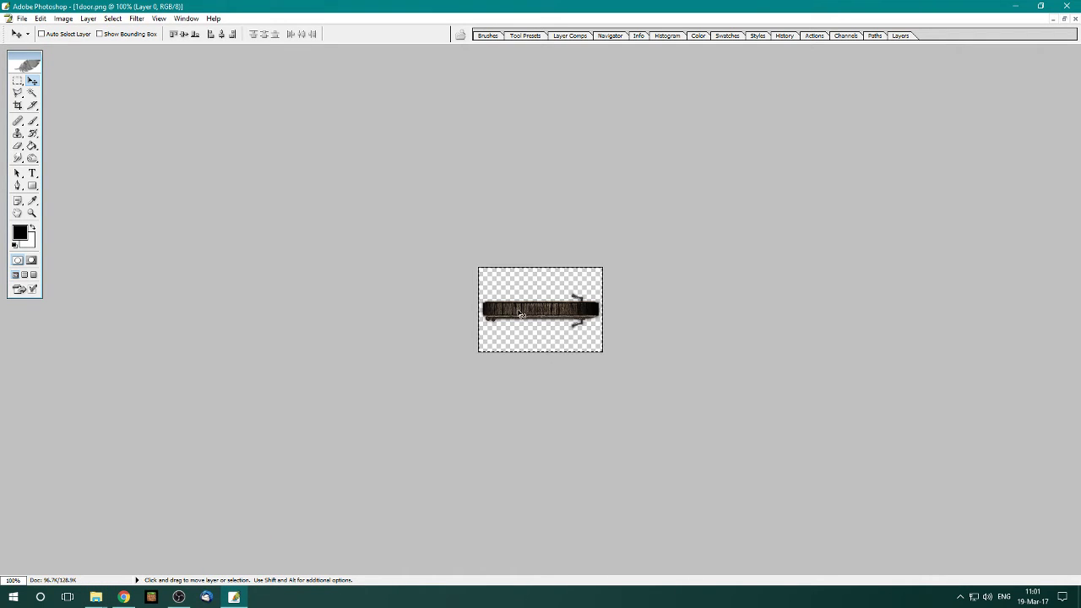
key("ctrl+c")
key("ctrl+w")
key("ctrl+v")
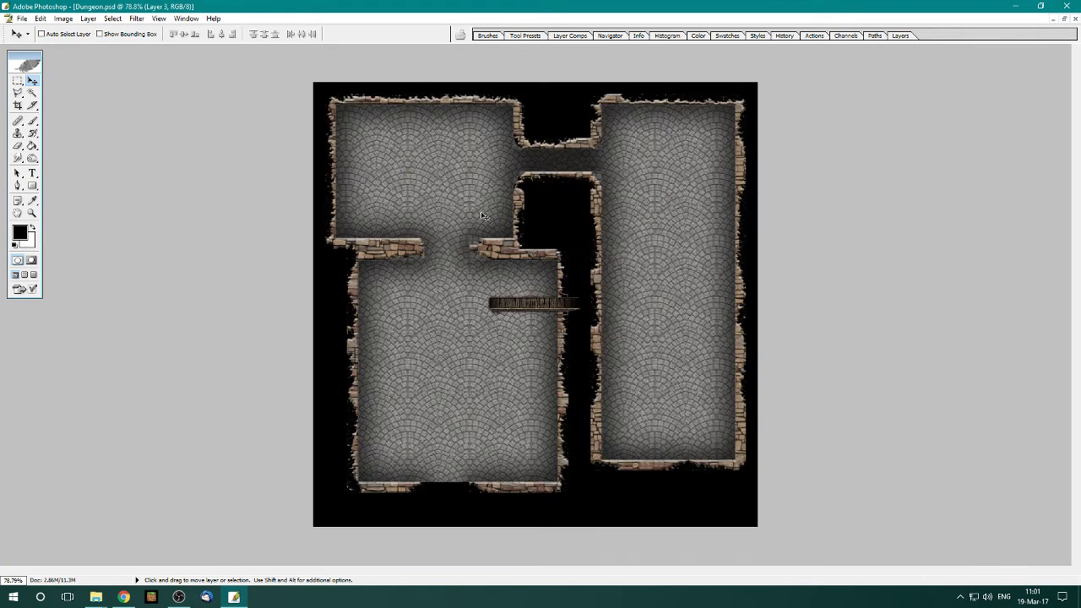
- Shrink the pasted door and place it at the upper corridor's left entrance
key("ctrl+t")
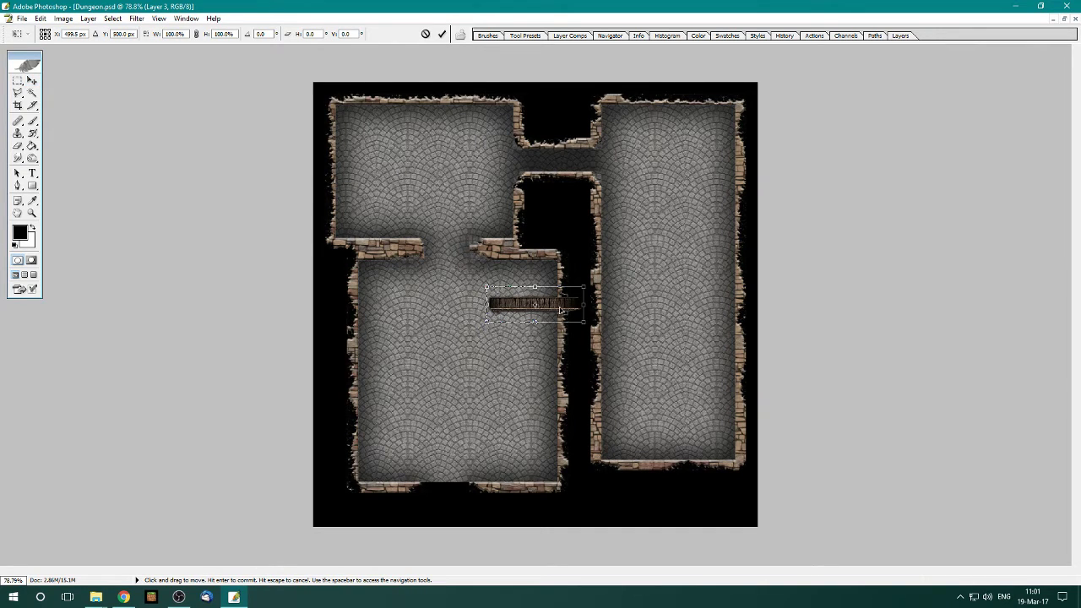
mouse_move(560, 311)
left_mouse_down()
mouse_move(486, 308)
mouse_move(484, 296)
mouse_move(518, 301)
mouse_move(609, 228)
mouse_move(512, 285)
mouse_move(539, 231)
mouse_move(472, 243)
mouse_move(427, 283)
mouse_move(504, 294)
mouse_move(482, 291)
mouse_move(460, 249)
left_mouse_up()
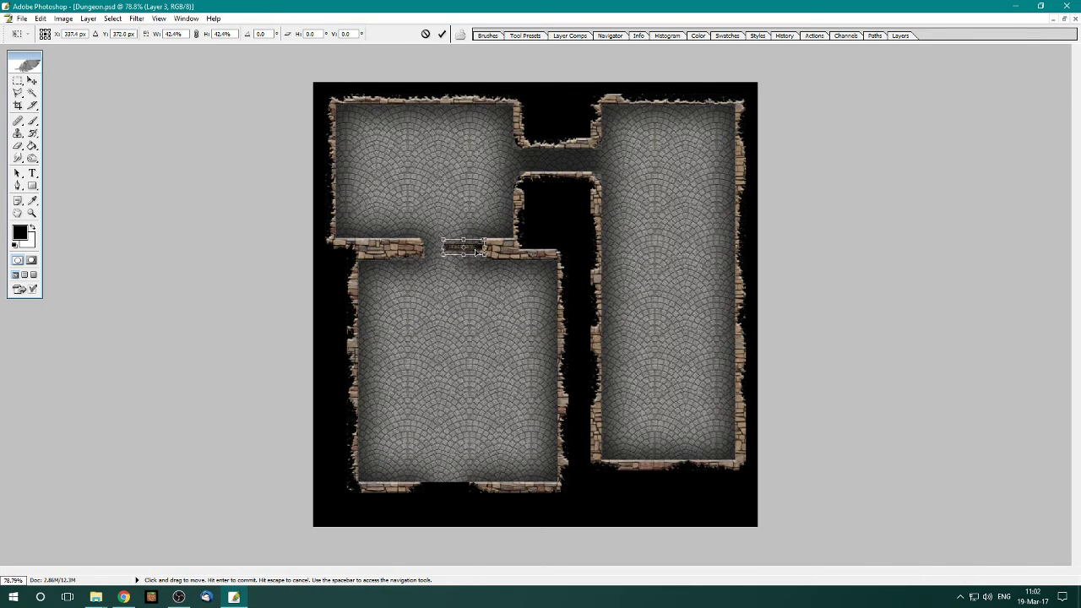
mouse_move(468, 255)
left_mouse_down()
mouse_move(532, 163)
mouse_move(523, 172)
left_mouse_up()
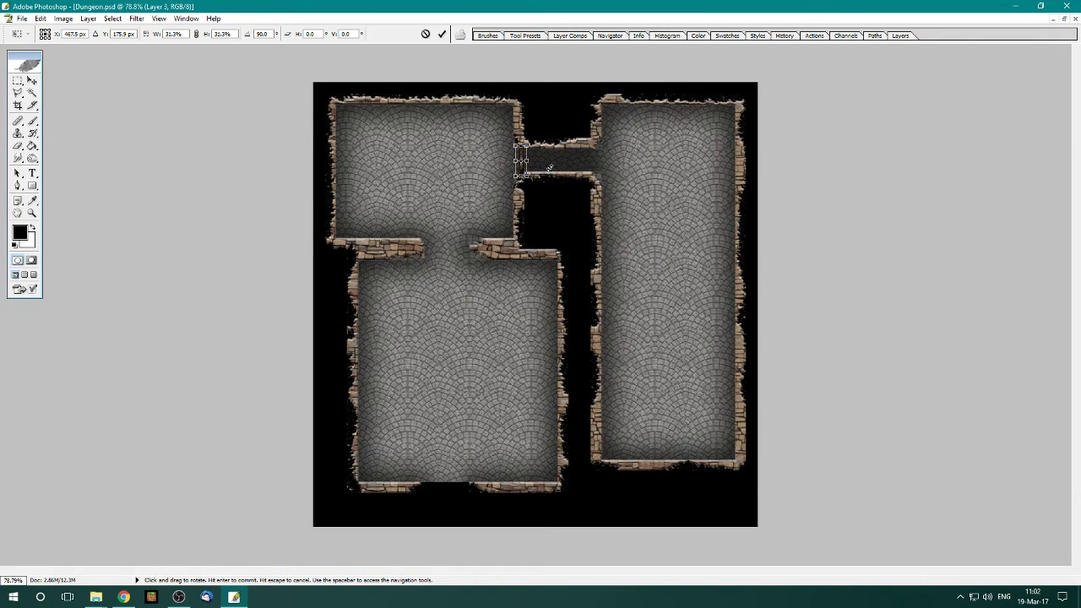
left_click(442, 34)
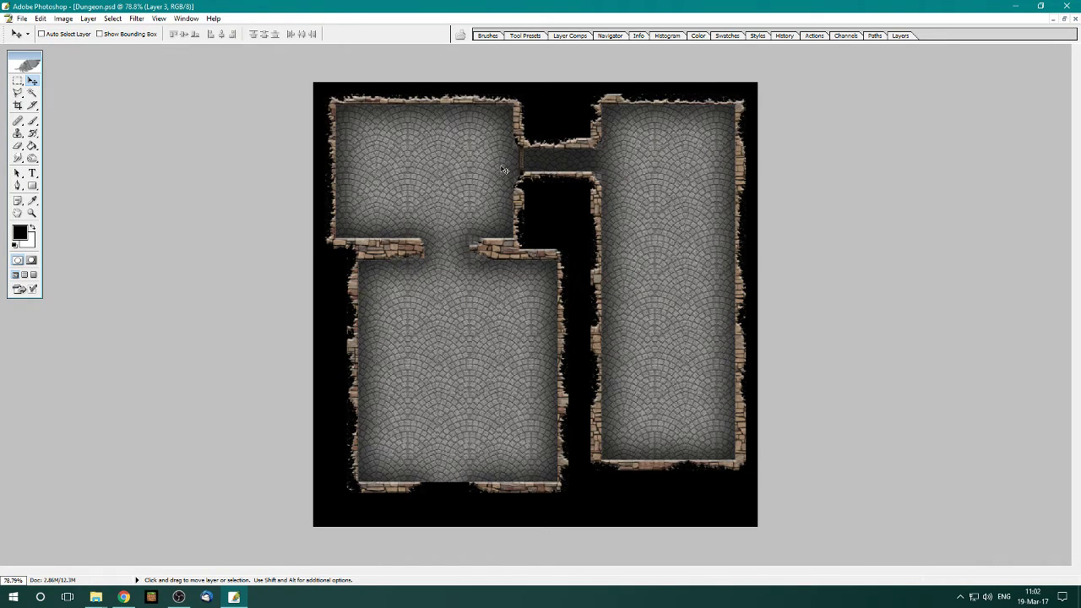
- Paste a door copy at the corridor's right end
key("ctrl+a")
key("ctrl+v")
left_click_drag(543, 303, 598, 165)
- Paste another door copy and rotate it across the gap between the left rooms
key("ctrl+v")
mouse_move(534, 304)
left_mouse_down()
mouse_move(466, 251)
mouse_move(495, 231)
mouse_move(497, 213)
left_mouse_up()
key("ctrl+t")
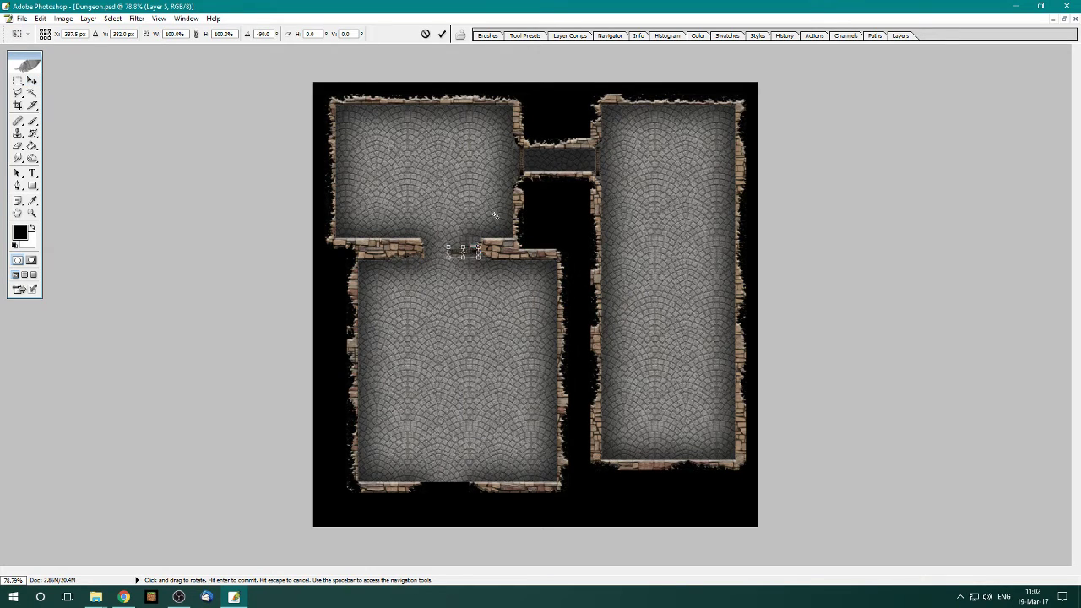
left_click_drag(472, 254, 477, 250)
left_click(440, 33)
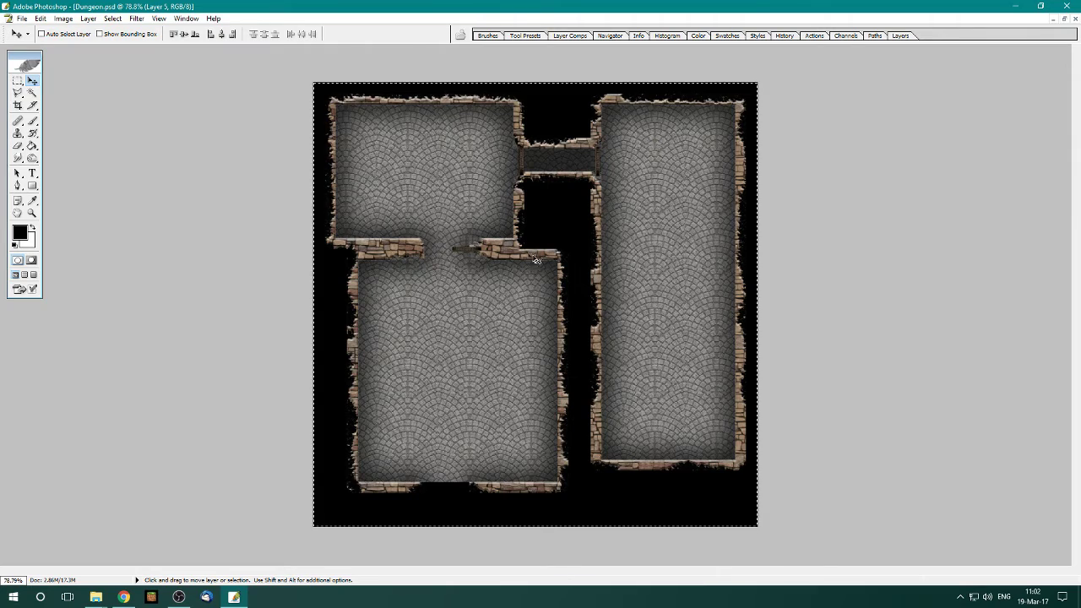
- Add a second rotated door beside the first in the gap between the left rooms
key("ctrl+v")
key("ctrl+t")
left_click_drag(569, 291, 579, 290)
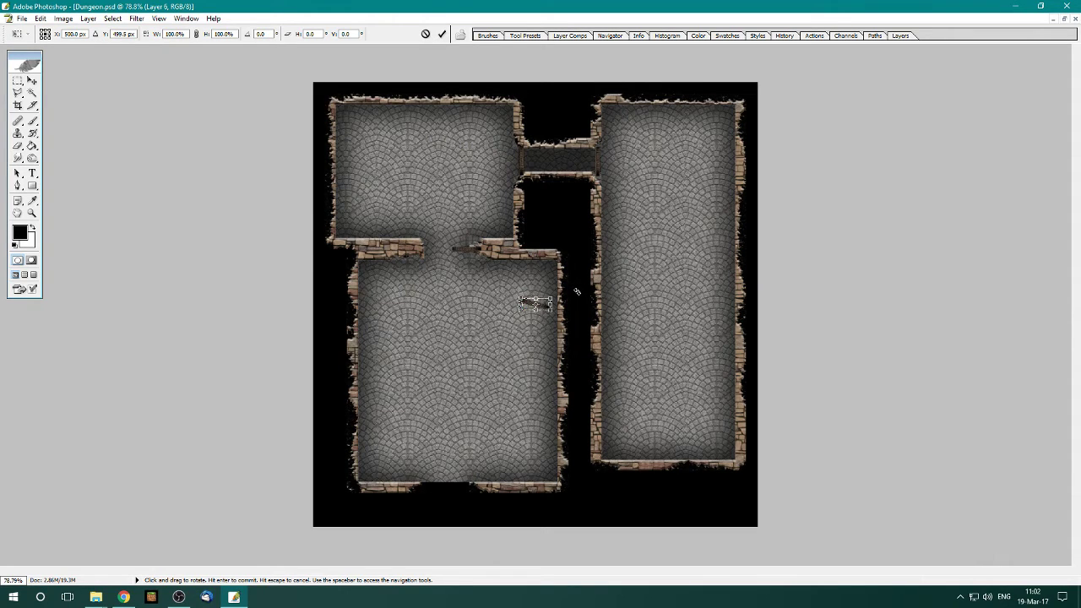
left_click_drag(576, 292, 563, 292)
left_click_drag(545, 308, 448, 254)
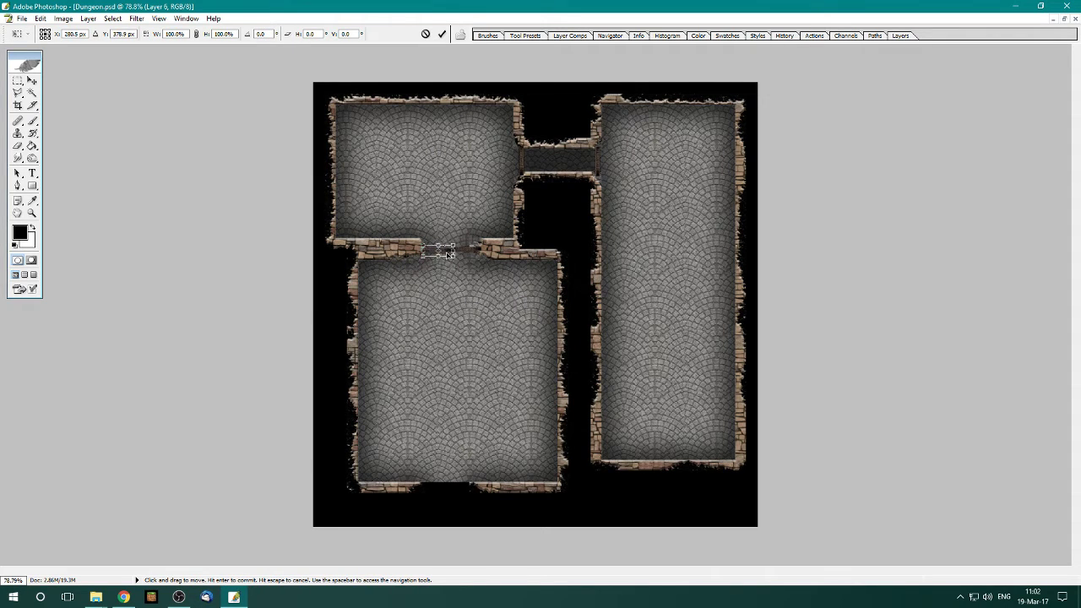
scroll(487, 317, "up", 3)
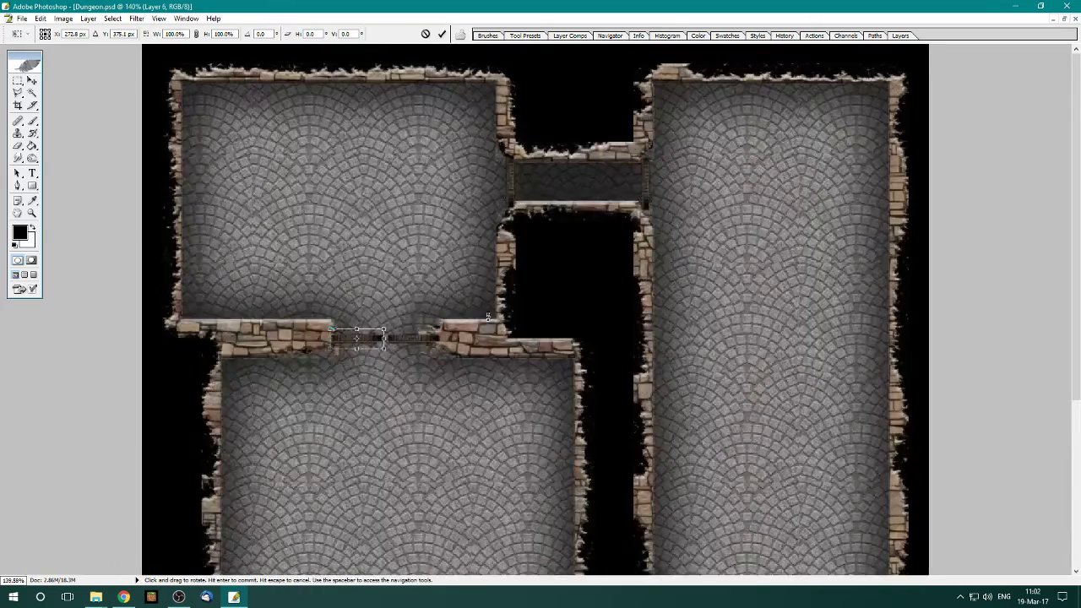
left_click_drag(370, 339, 372, 337)
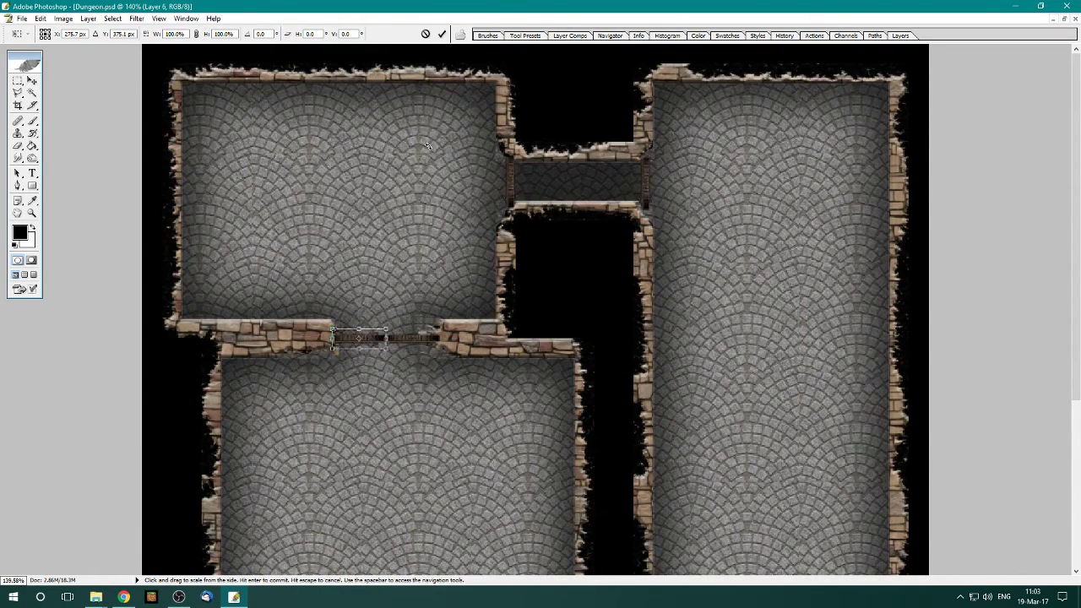
left_click(442, 34)
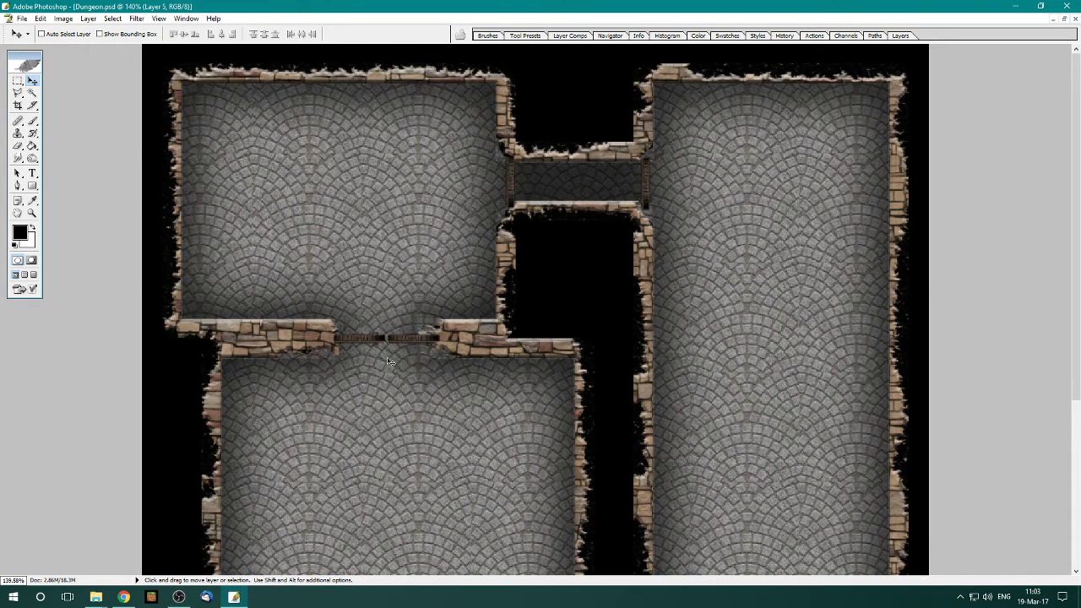
- Marquee-select the upper doorway's door bars and duplicate them to a new layer
left_click(901, 35)
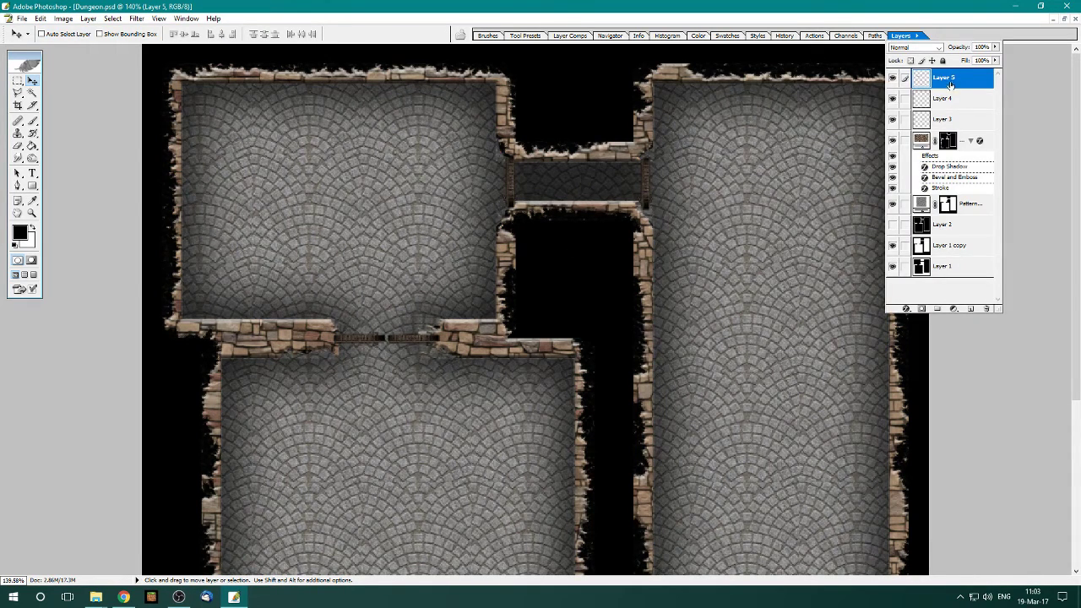
left_click(17, 80)
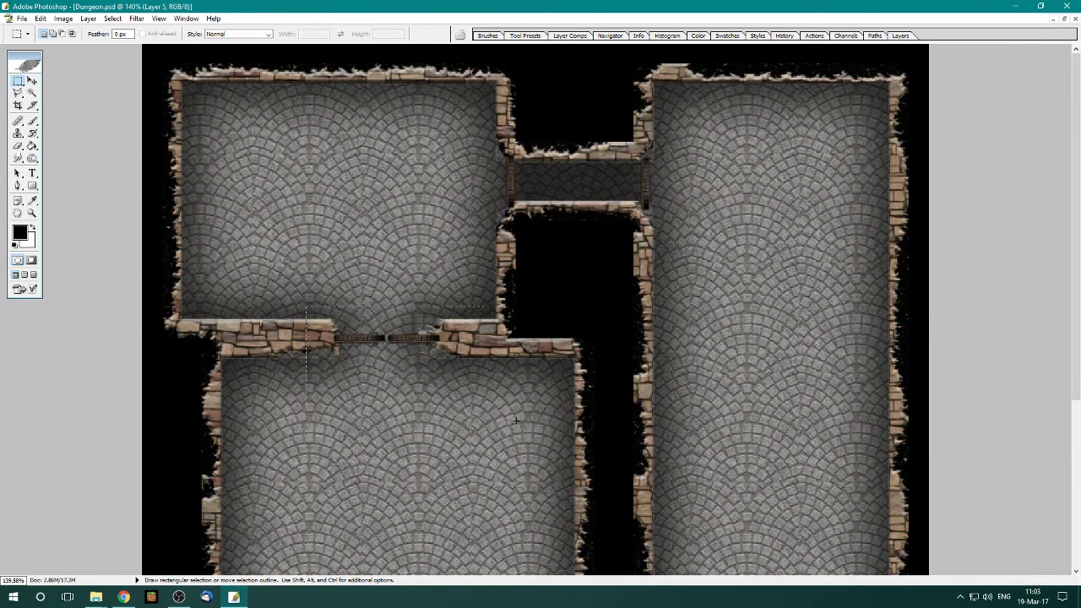
left_click_drag(516, 419, 456, 393)
scroll(477, 312, "down", 2)
scroll(473, 333, "down", 1)
scroll(468, 359, "down", 3)
scroll(462, 384, "down", 2)
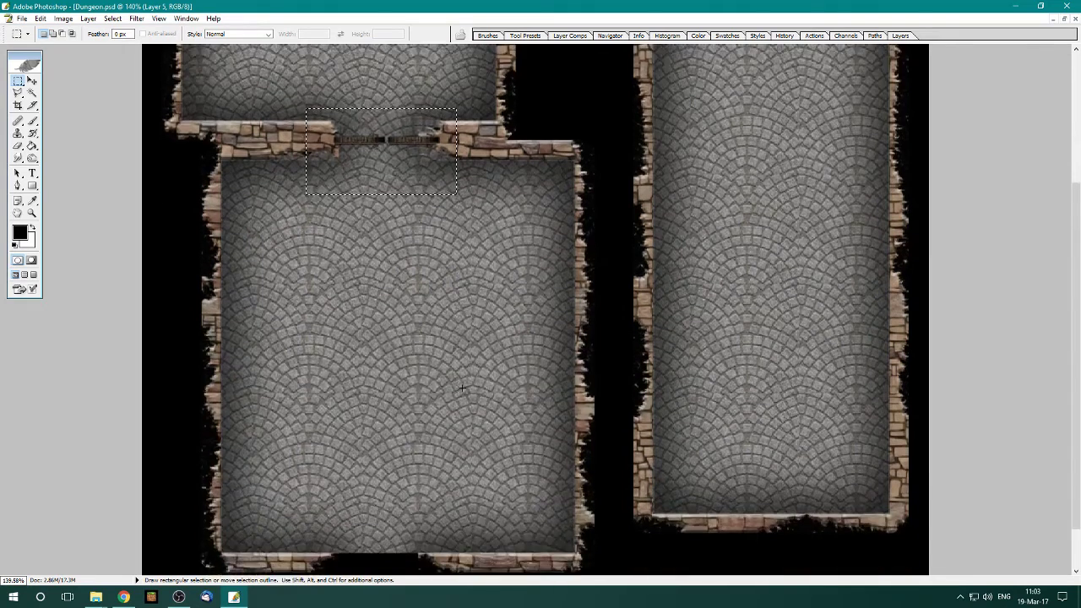
scroll(462, 388, "down", 2)
key("ctrl+j")
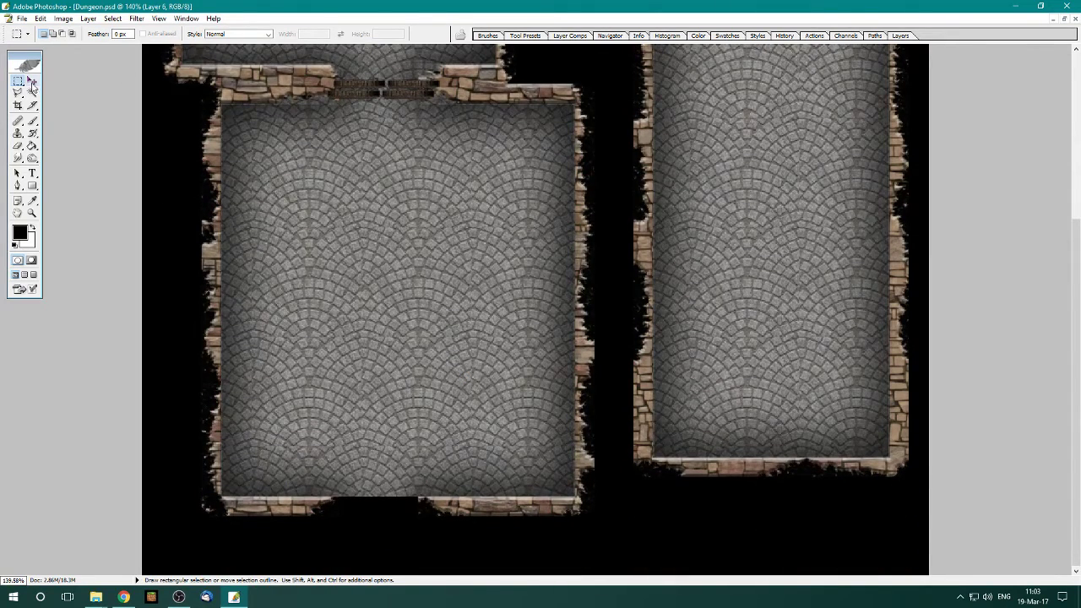
- Move the door copy into the lower room's bottom wall gap and centre it
left_click(33, 80)
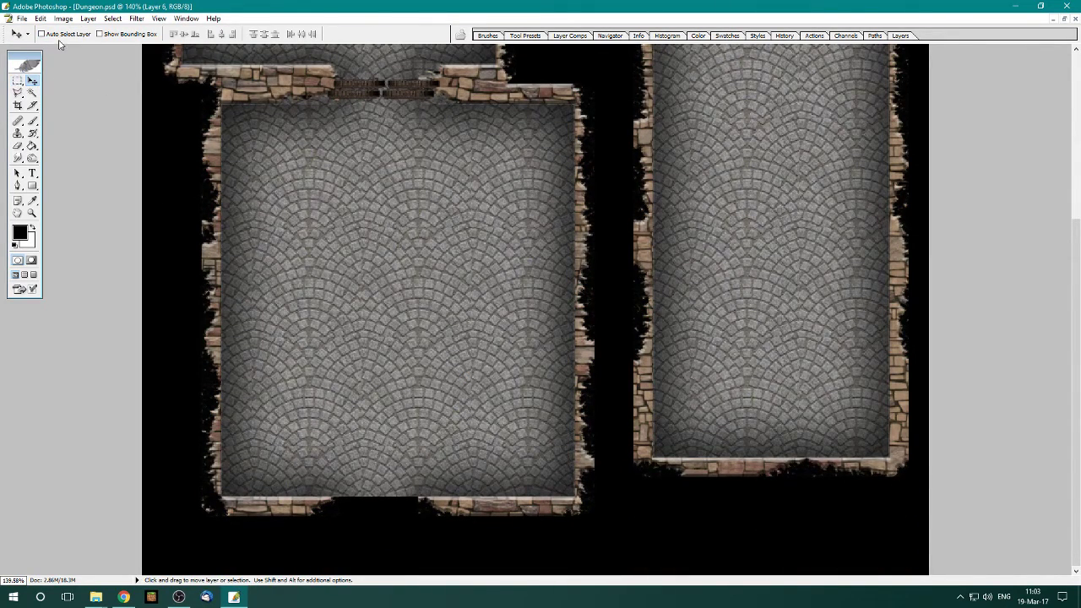
left_click_drag(372, 84, 357, 492)
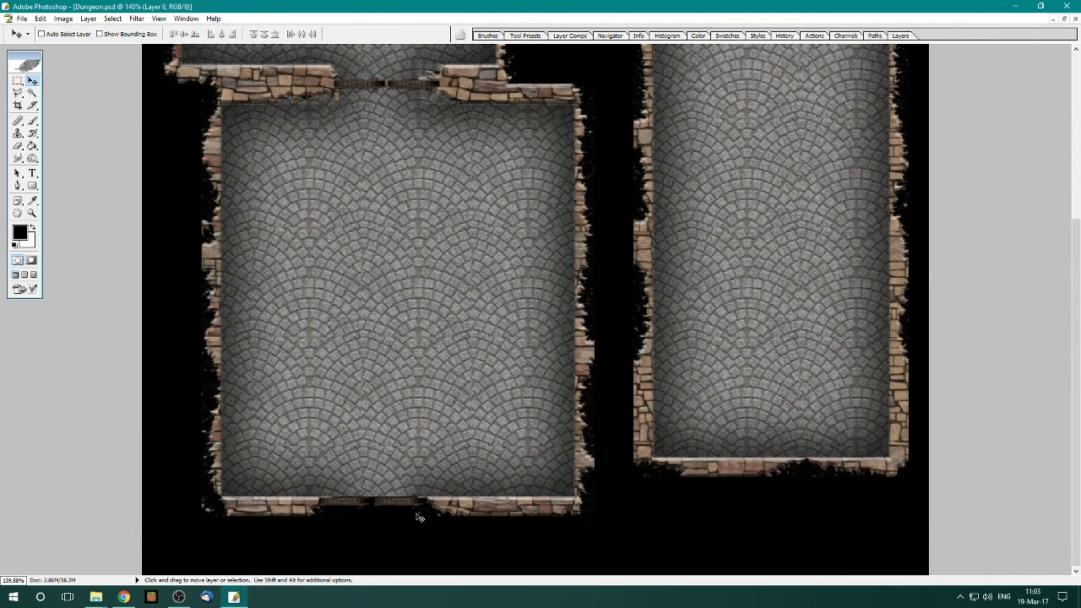
left_click_drag(407, 505, 422, 505)
scroll(513, 362, "up", 1)
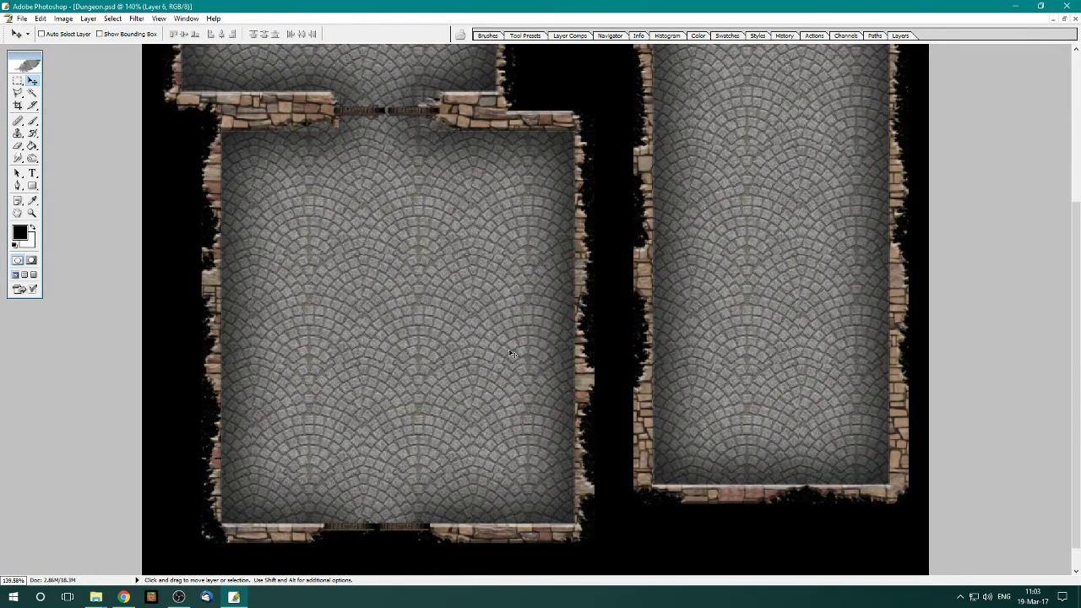
scroll(512, 353, "down", 1)
scroll(512, 353, "down", 2)
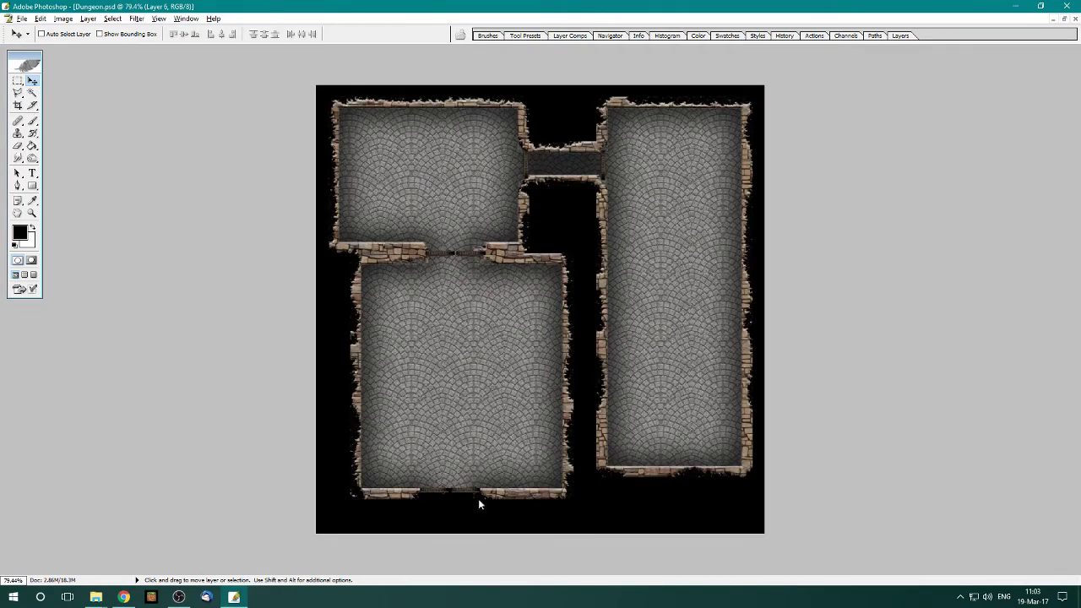
- Target the Pattern Fill layer mask with a 34 px brush
left_click(900, 36)
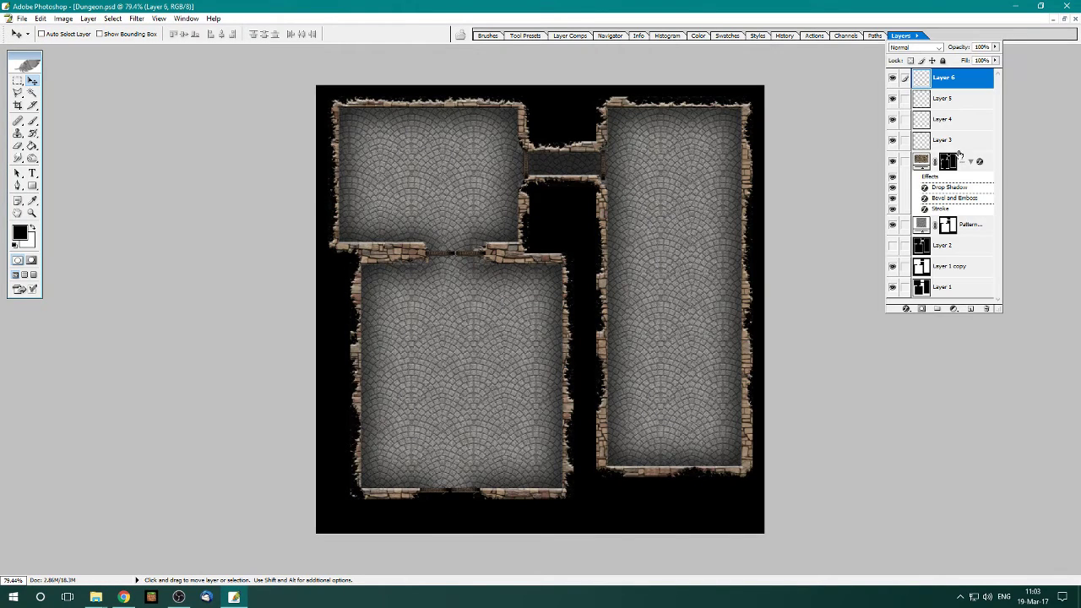
left_click(973, 227)
scroll(221, 439, "up", 1)
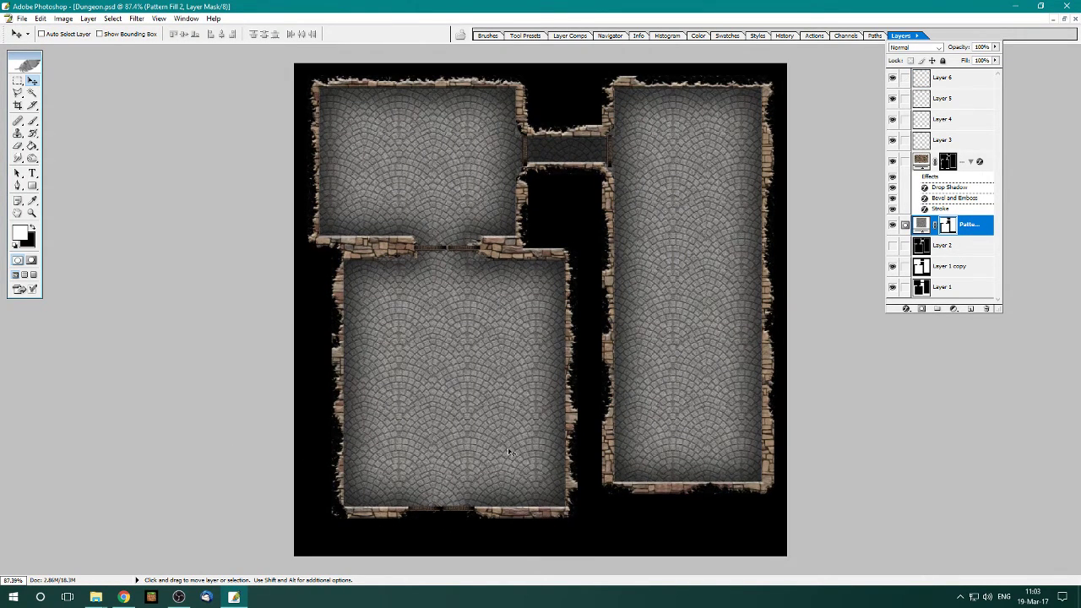
left_click(32, 119)
left_click(76, 37)
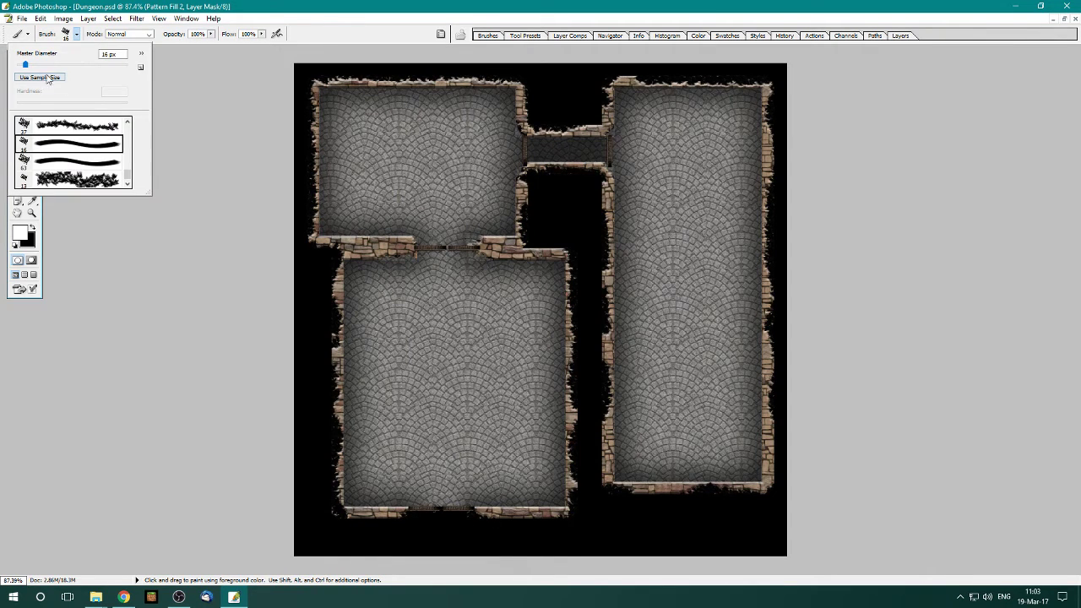
left_click_drag(25, 65, 35, 65)
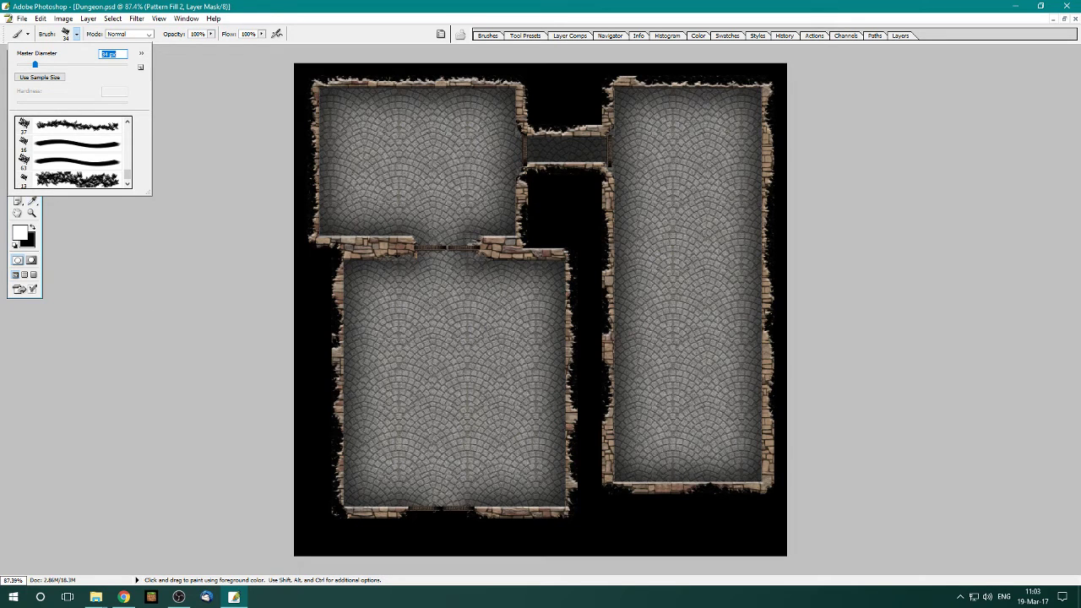
- Paint a widened floor passage below the lower room's bottom door
left_click_drag(424, 516, 435, 549)
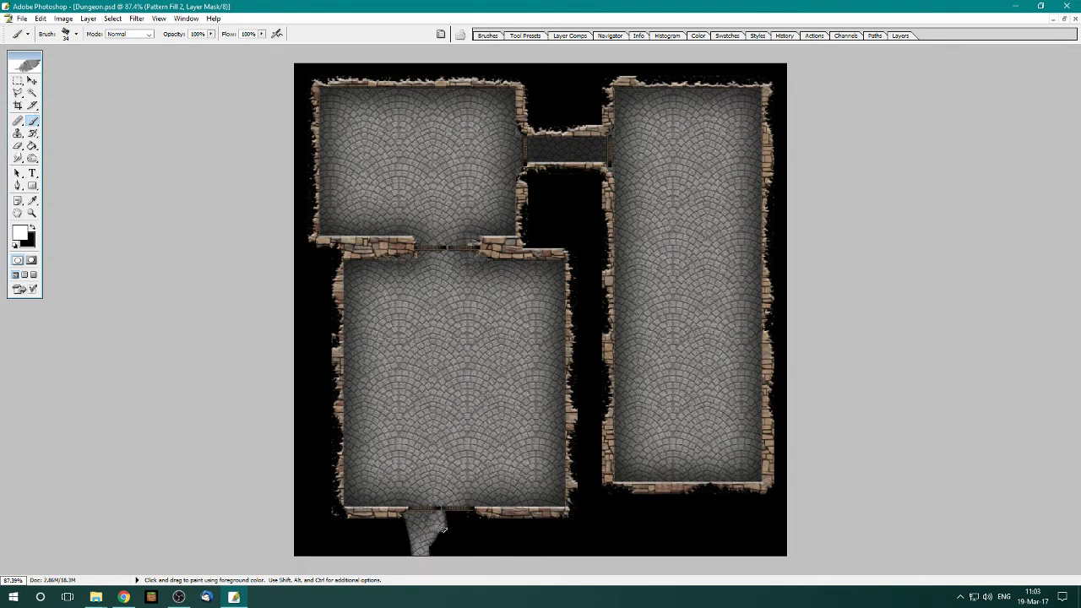
scroll(1013, 350, "up", 2)
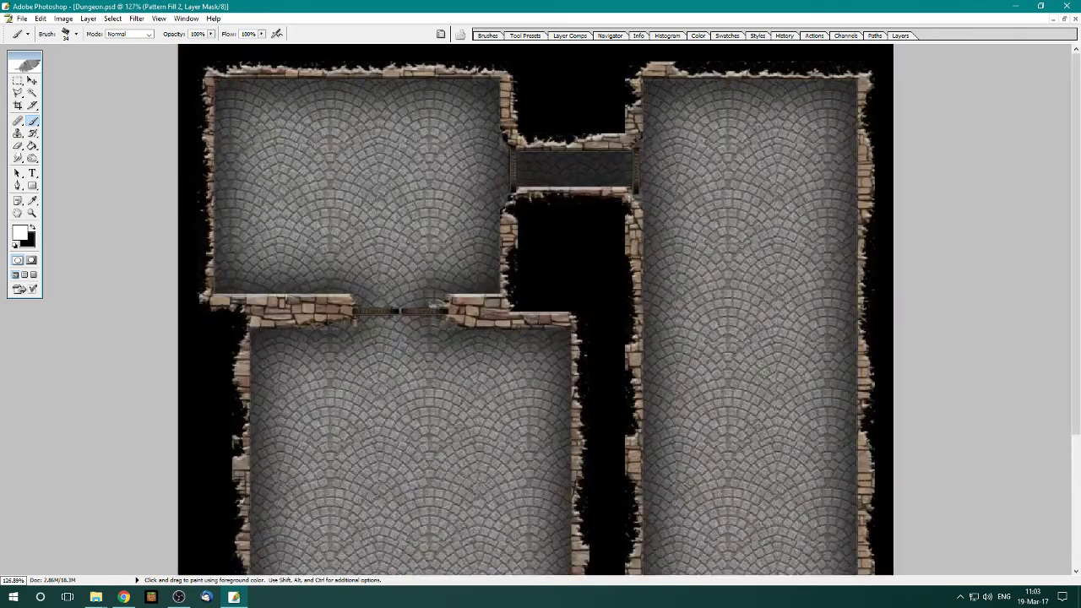
scroll(1013, 349, "down", 3)
mouse_move(467, 489)
left_mouse_down()
mouse_move(466, 530)
mouse_move(459, 498)
mouse_move(478, 522)
mouse_move(462, 533)
left_mouse_up()
mouse_move(422, 490)
left_mouse_down()
mouse_move(427, 541)
mouse_move(468, 541)
left_mouse_up()
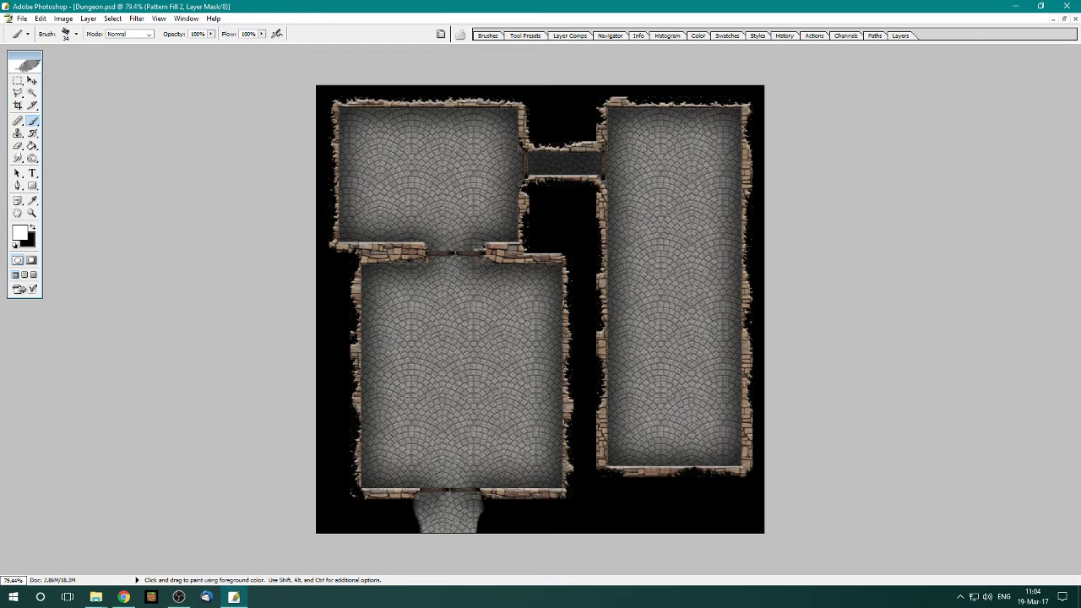
- Check the door layers by toggling their visibility and merge them down into Layer 3
left_click(912, 36)
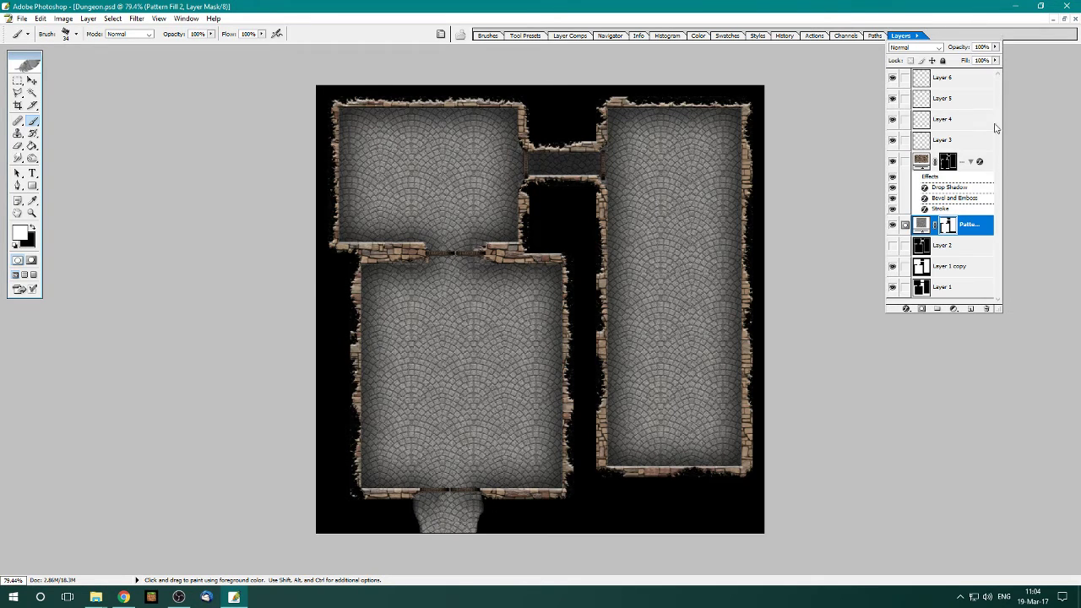
key("ctrl+minus")
left_click(954, 78)
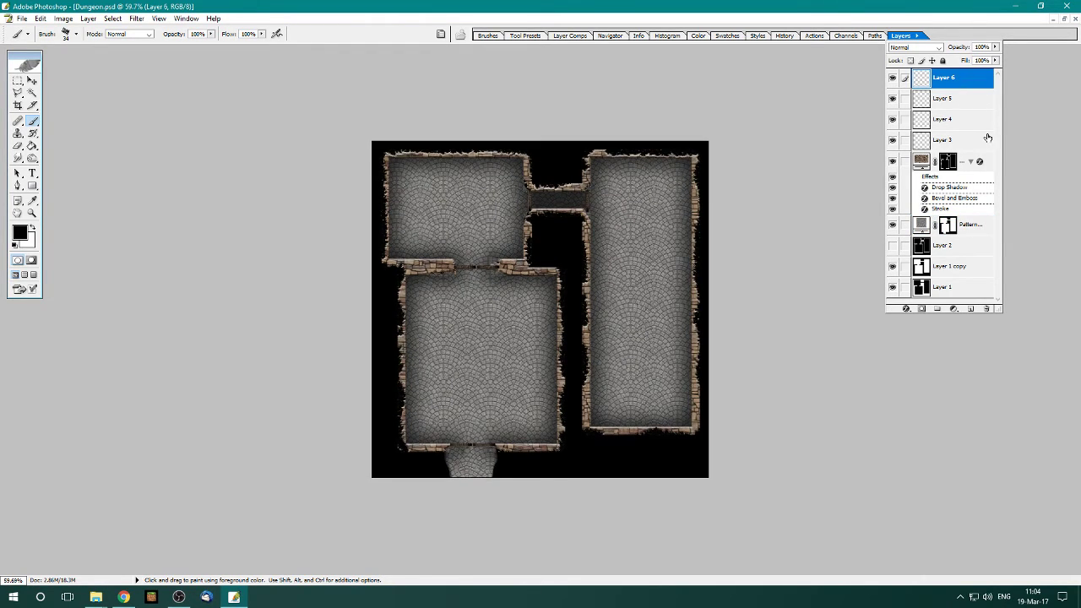
key("ctrl+minus")
key("ctrl+plus")
left_click(892, 78)
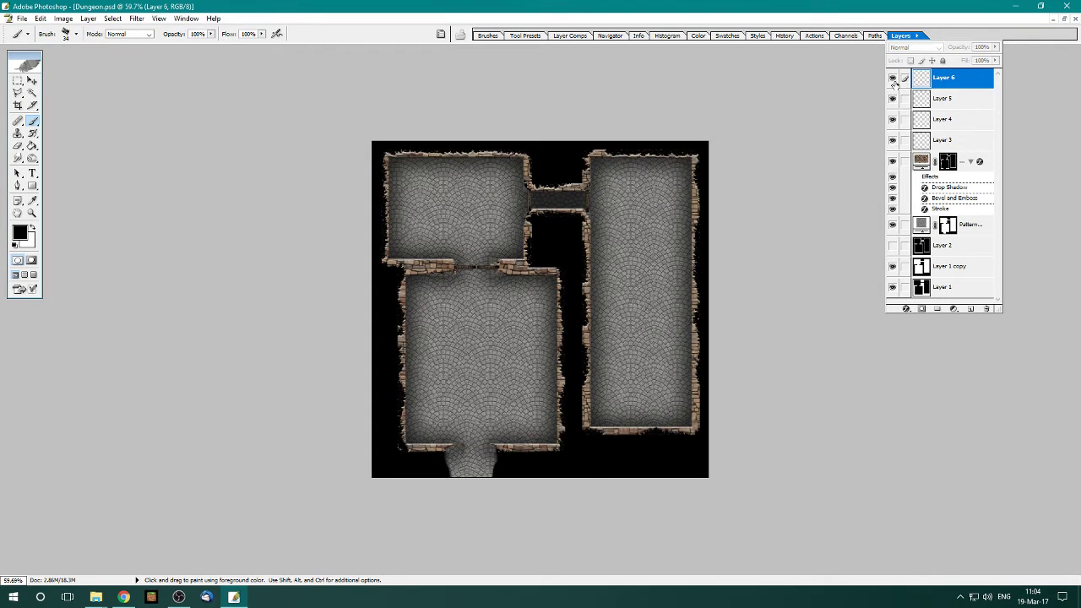
left_click(892, 79)
left_click(892, 99)
left_click(893, 122)
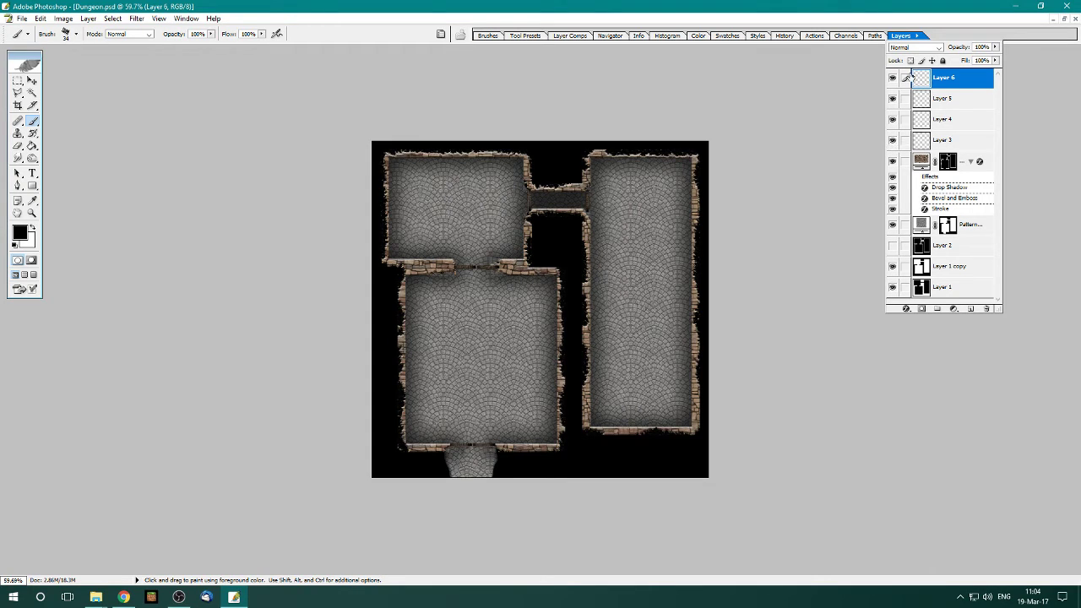
left_click(973, 81)
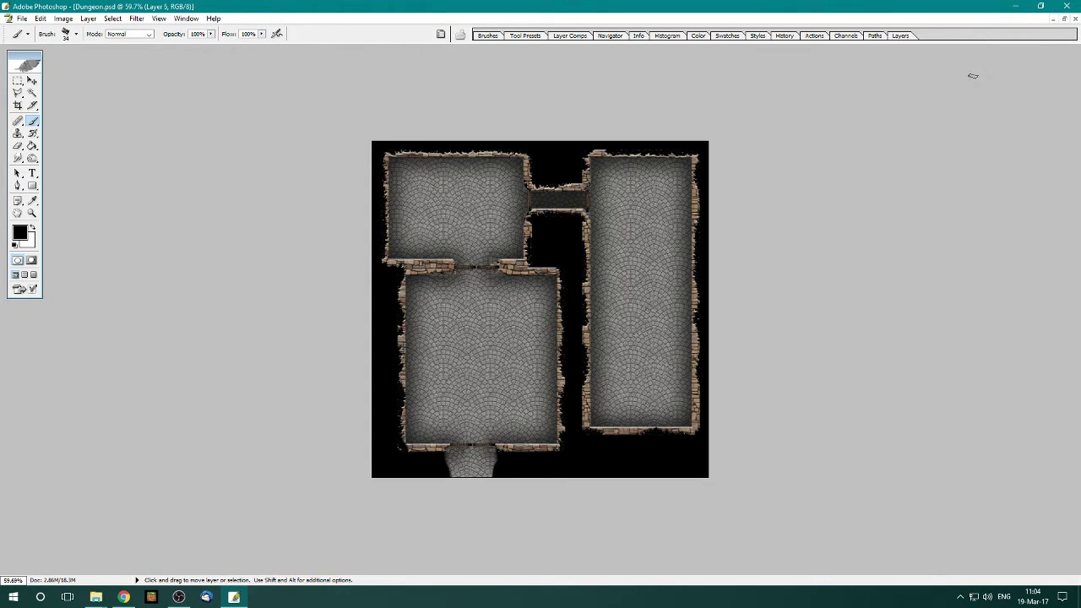
left_click(900, 36)
left_click(910, 42)
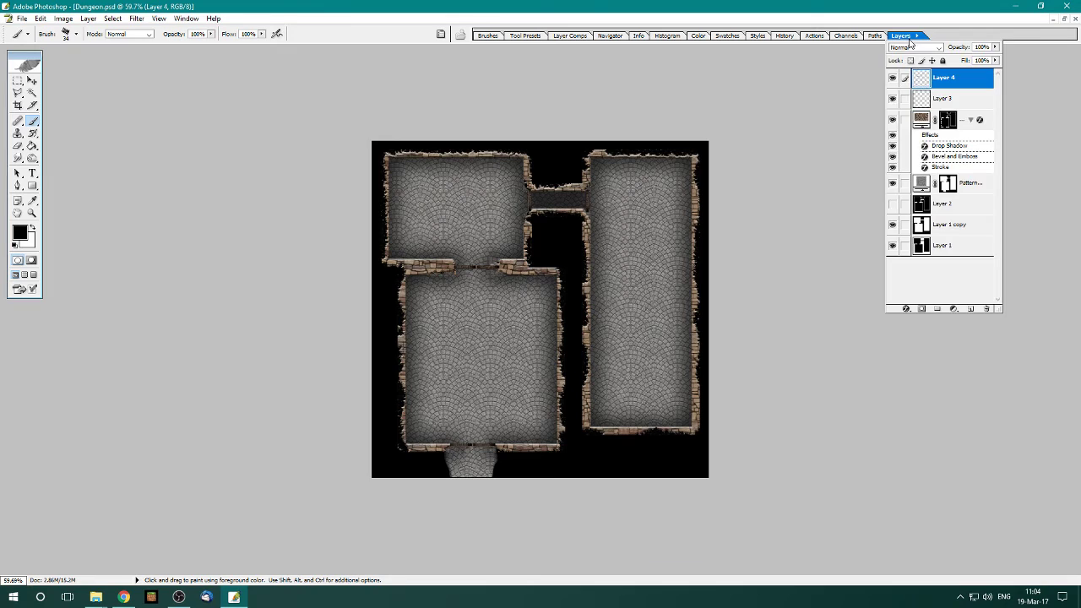
left_click(910, 42)
left_click(893, 77)
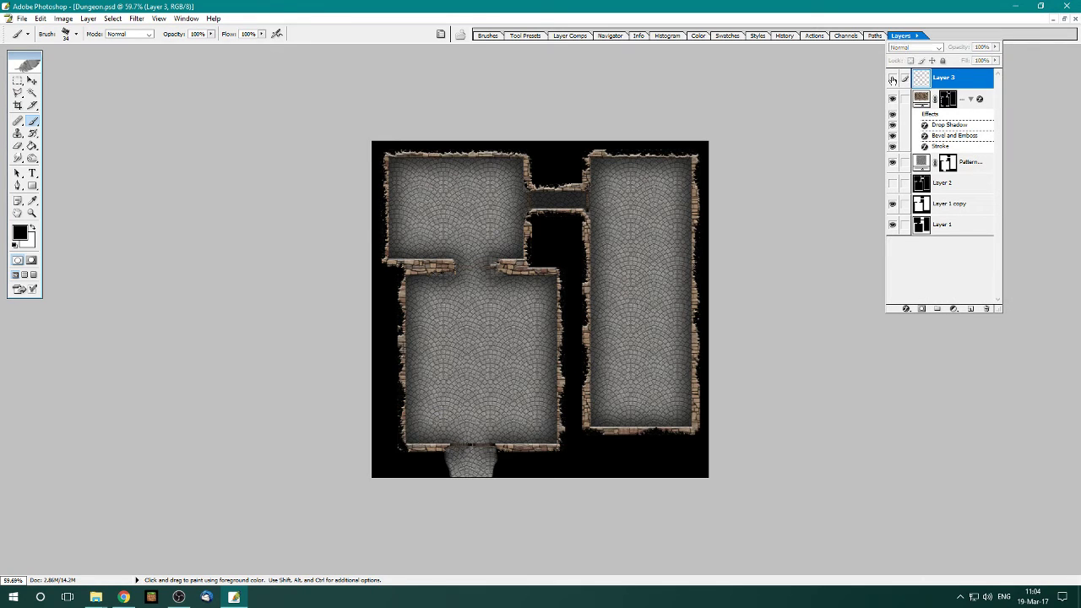
left_click(893, 78)
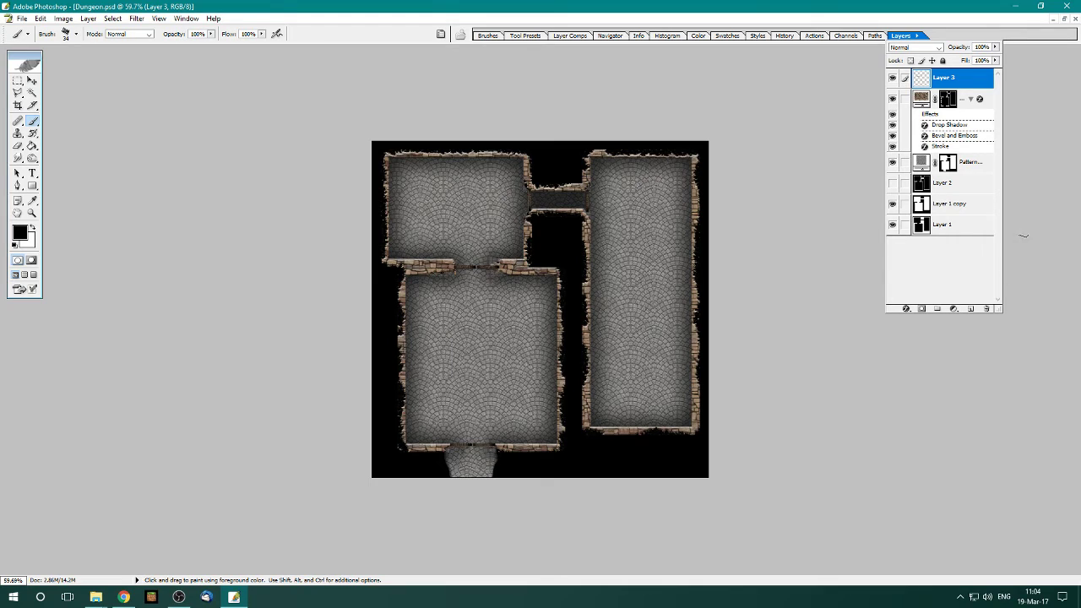
- Give Layer 3 a black, 1 px, center-positioned Stroke layer style
right_click(969, 86)
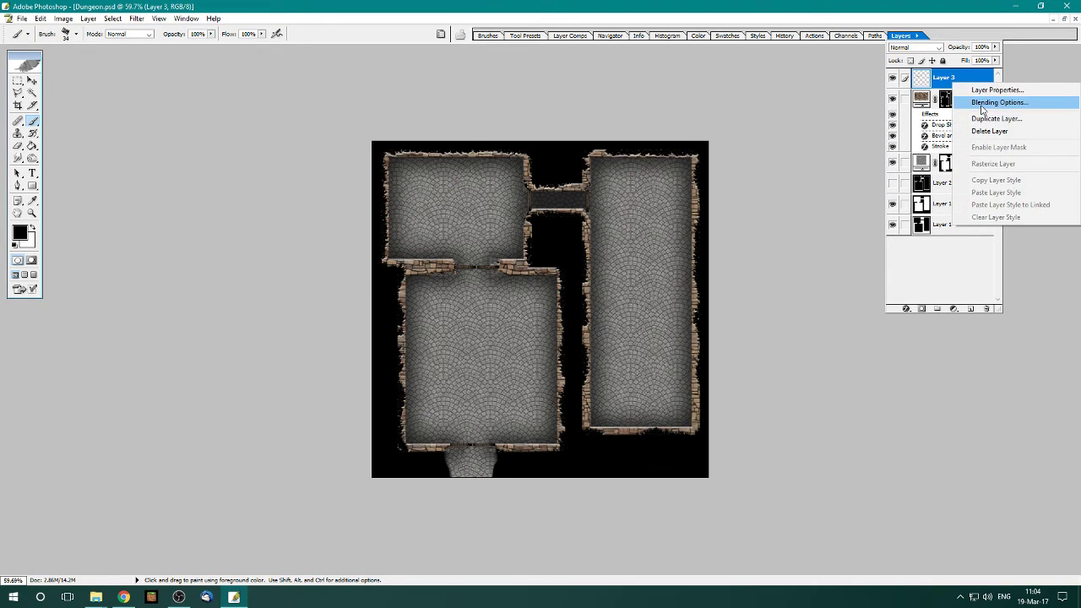
left_click(992, 100)
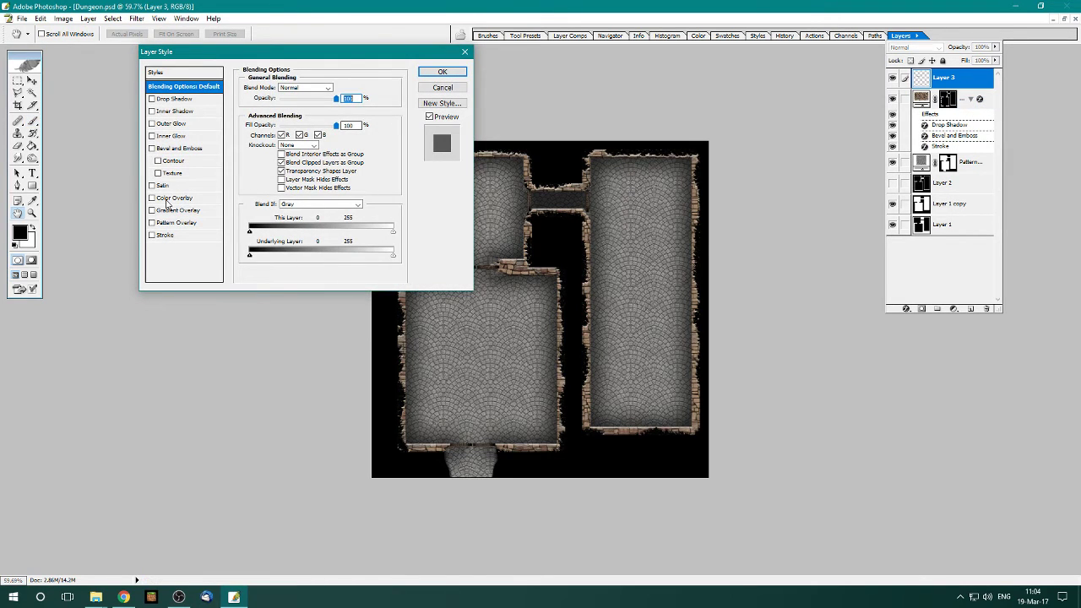
left_click(152, 236)
left_click(270, 152)
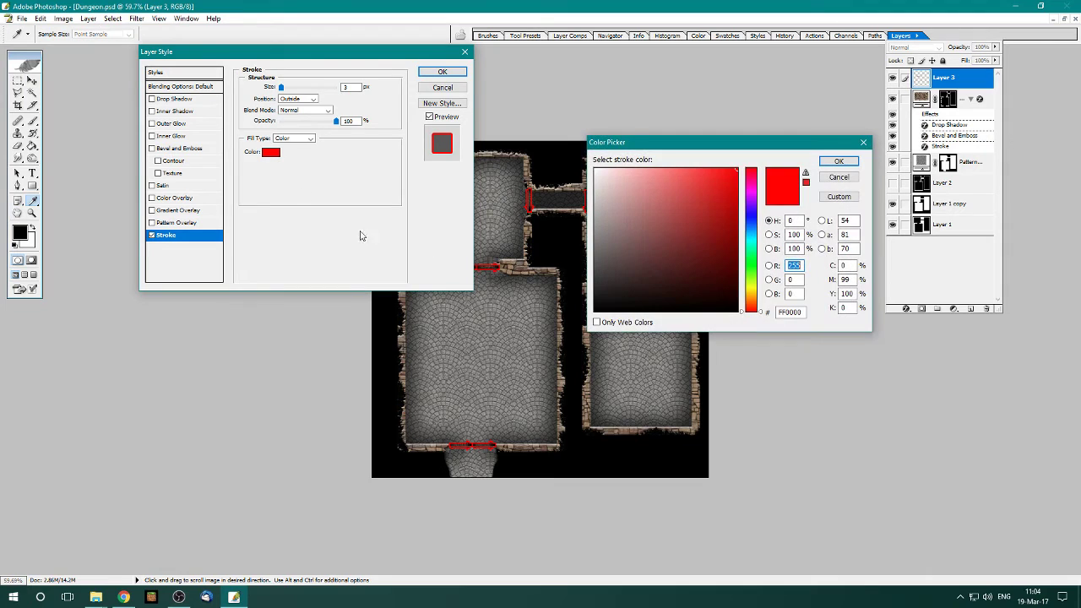
type("0")
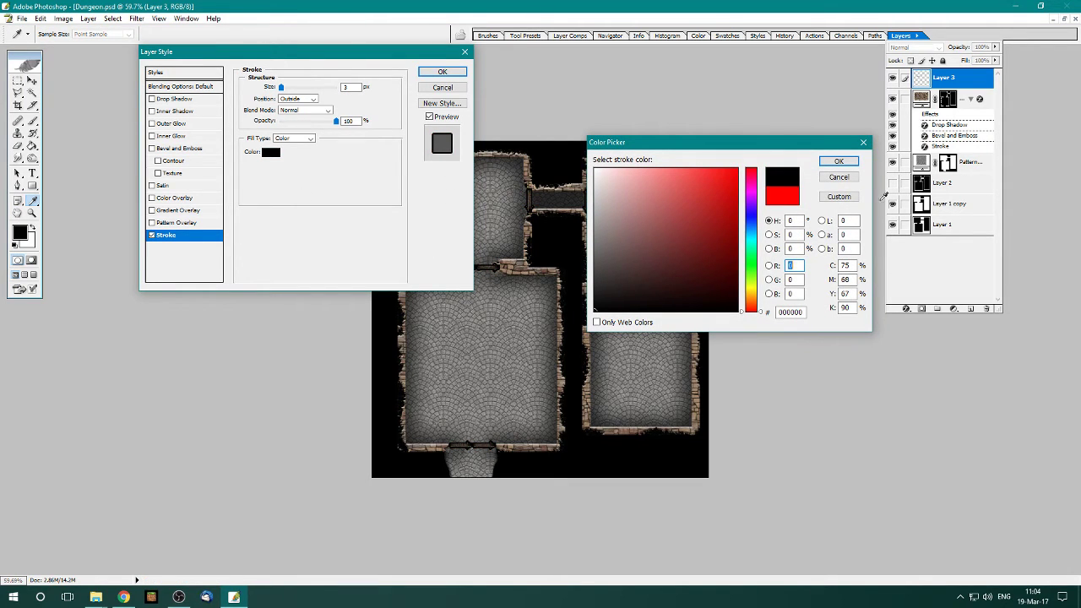
key("Return")
left_click_drag(283, 88, 269, 88)
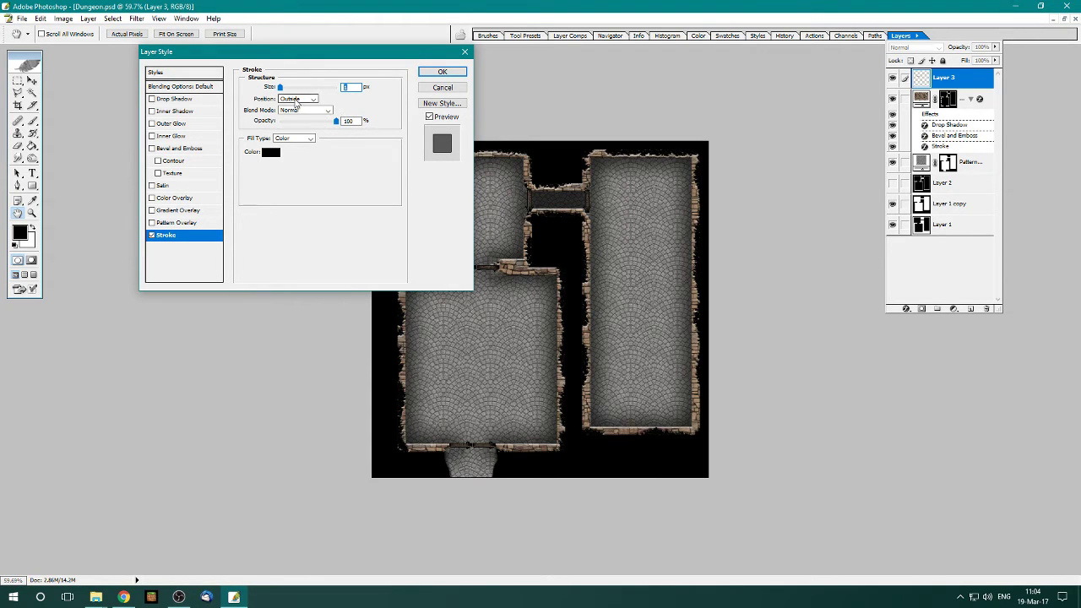
type("1")
left_click(309, 99)
left_click(310, 122)
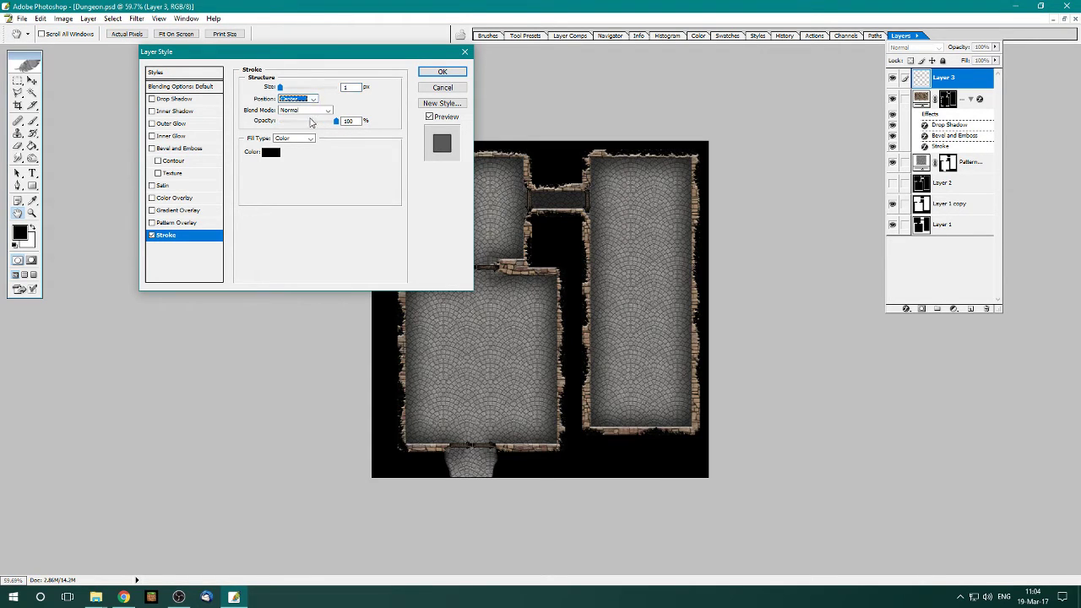
left_click(441, 72)
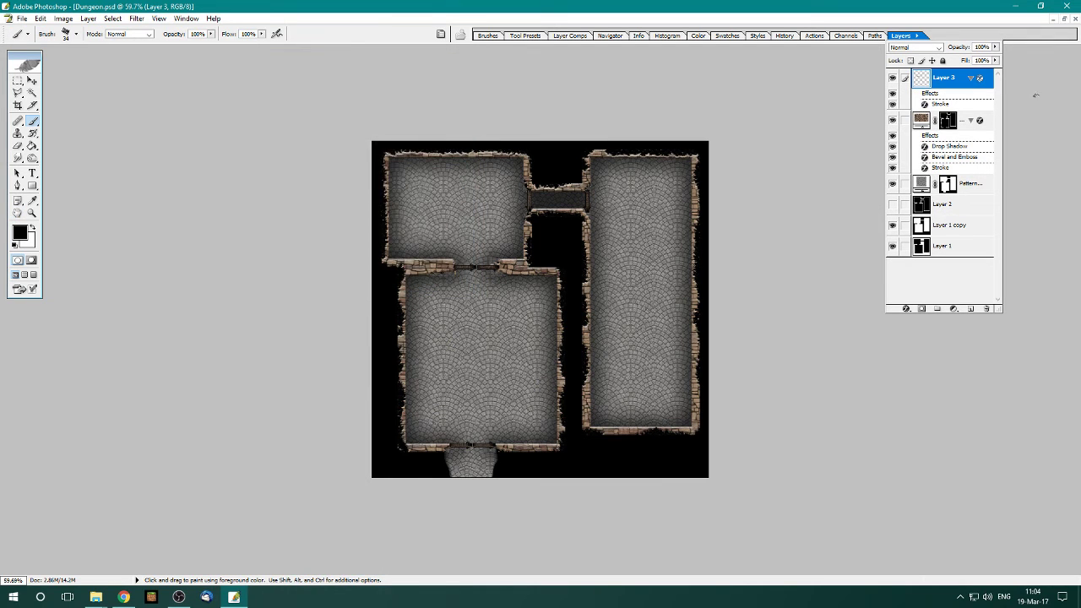
- Scroll over the map to review the outlined doors and hide the Layers panel
scroll(332, 292, "up", 3)
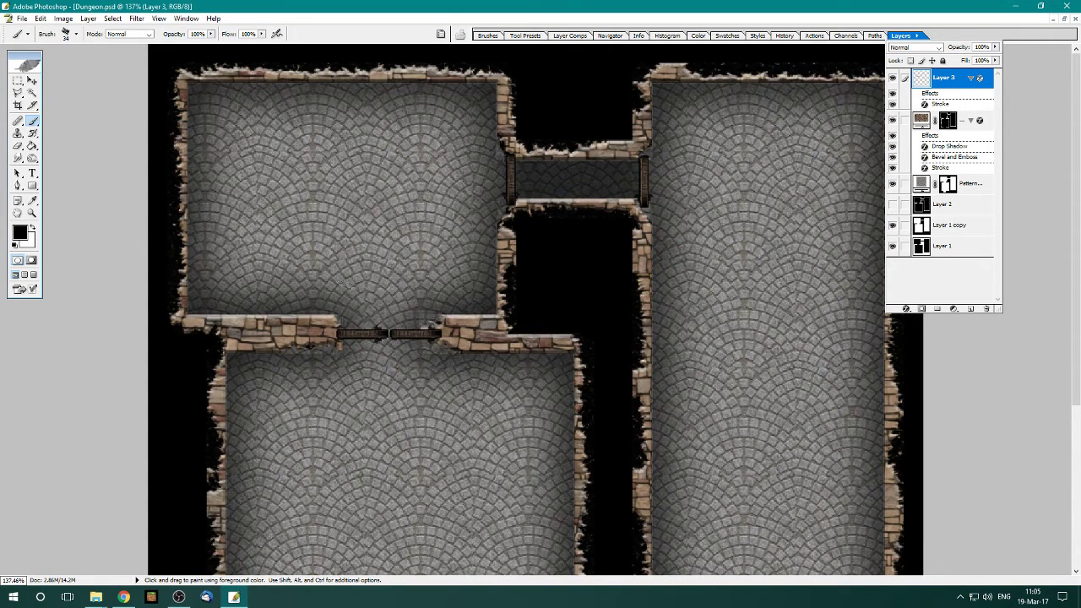
scroll(346, 286, "down", 1)
scroll(354, 287, "down", 1)
scroll(363, 287, "down", 1)
scroll(397, 285, "down", 2)
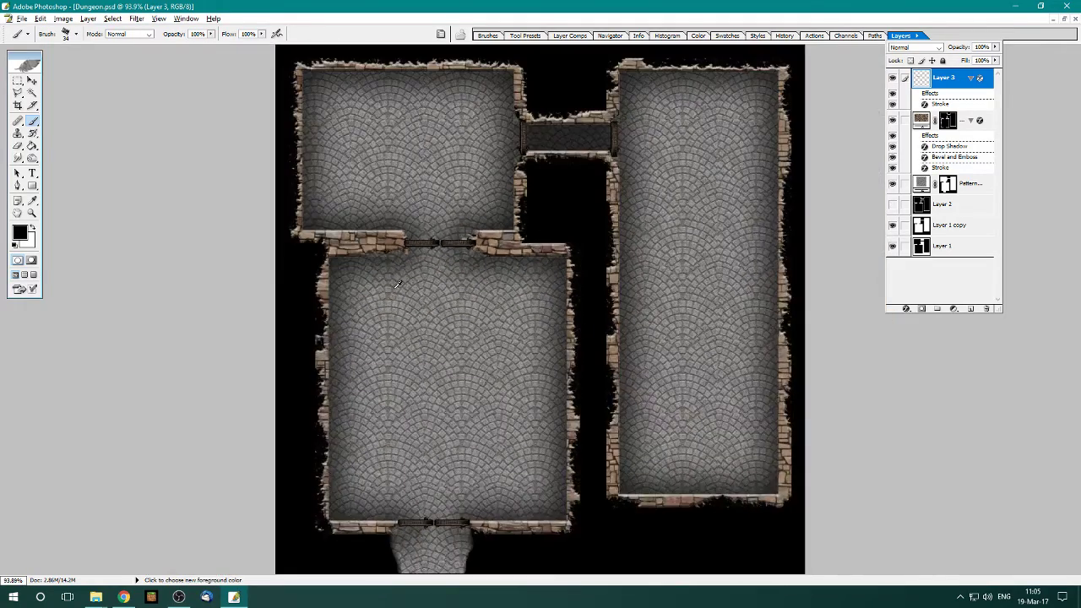
scroll(397, 284, "down", 1)
key("F7")
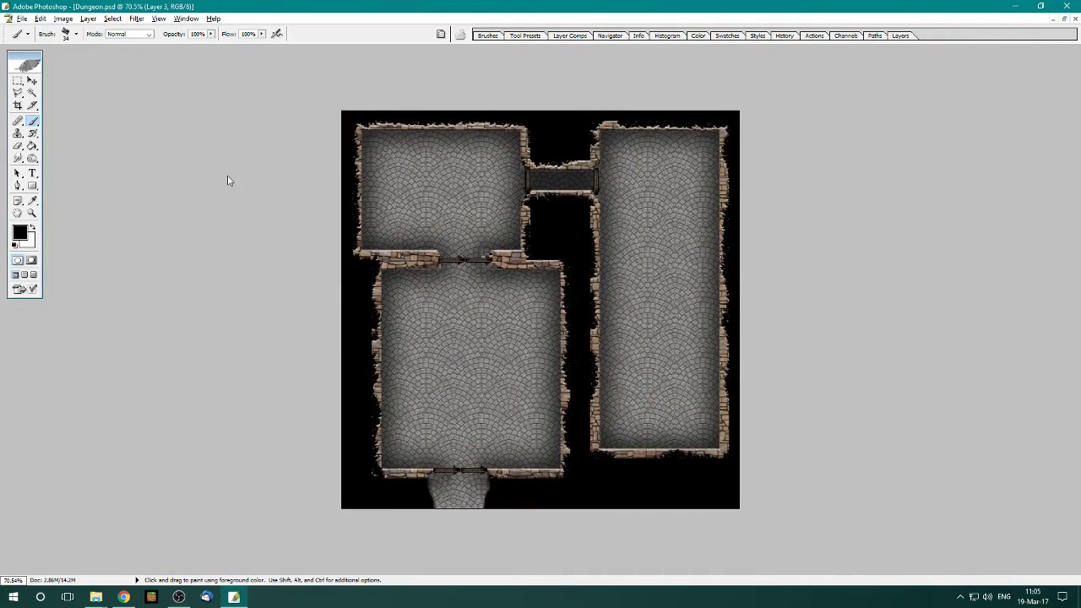
- Go from the doors Explorer window to Objects > Magic and drag wind-circle-final into Photoshop
left_click(95, 597)
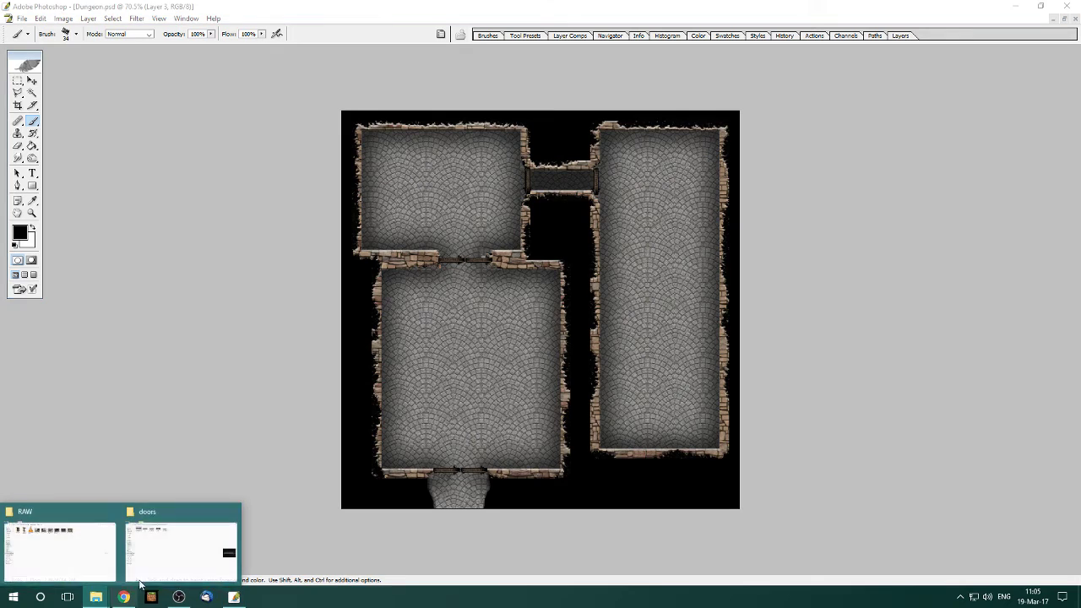
left_click(186, 548)
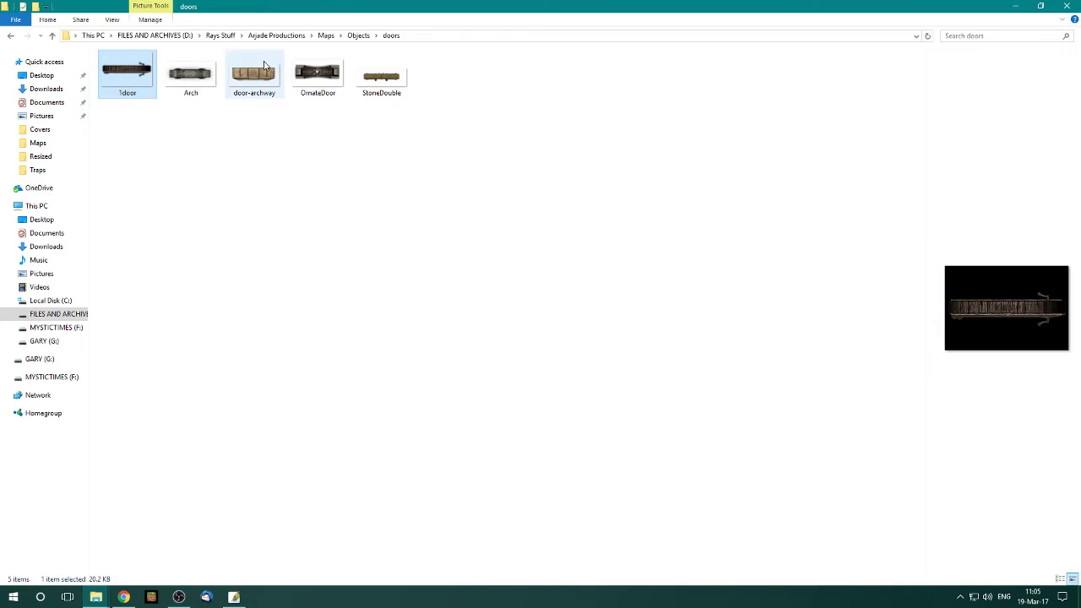
left_click(347, 37)
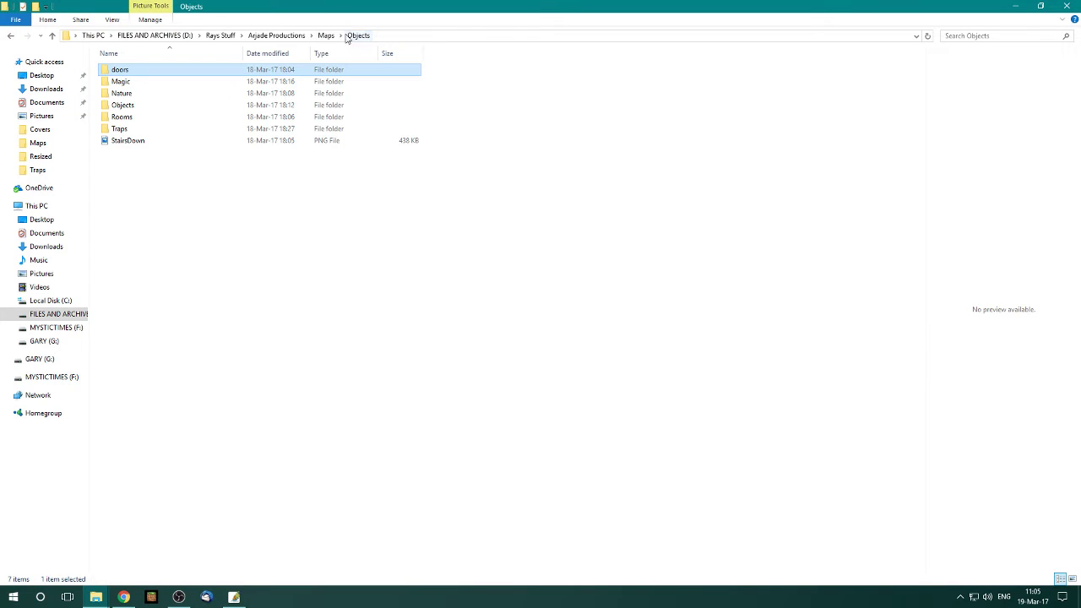
double_click(143, 81)
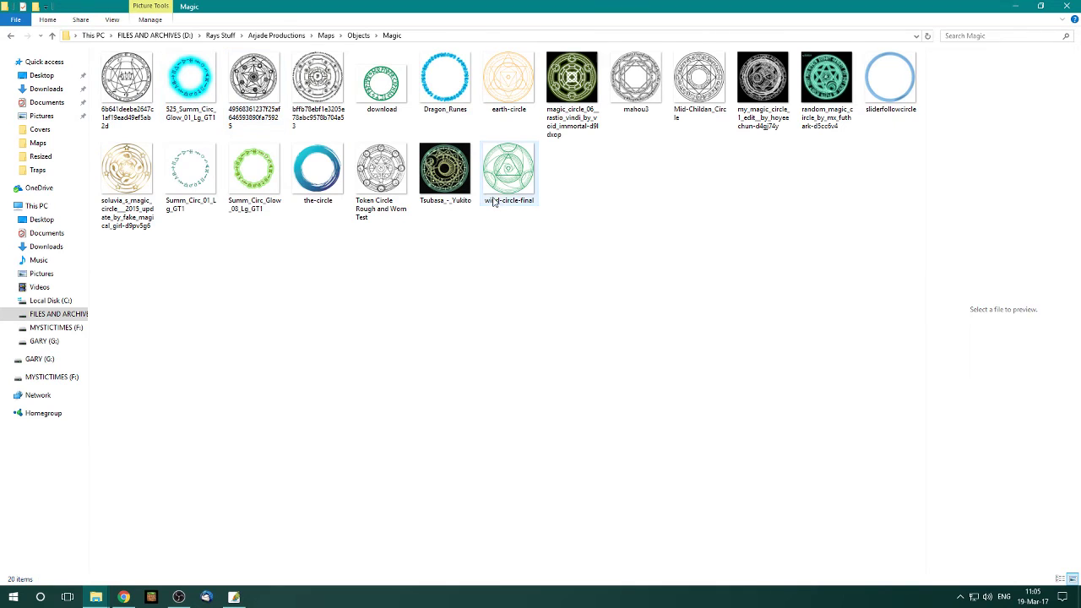
mouse_move(507, 173)
left_mouse_down()
mouse_move(202, 593)
mouse_move(459, 262)
left_mouse_up()
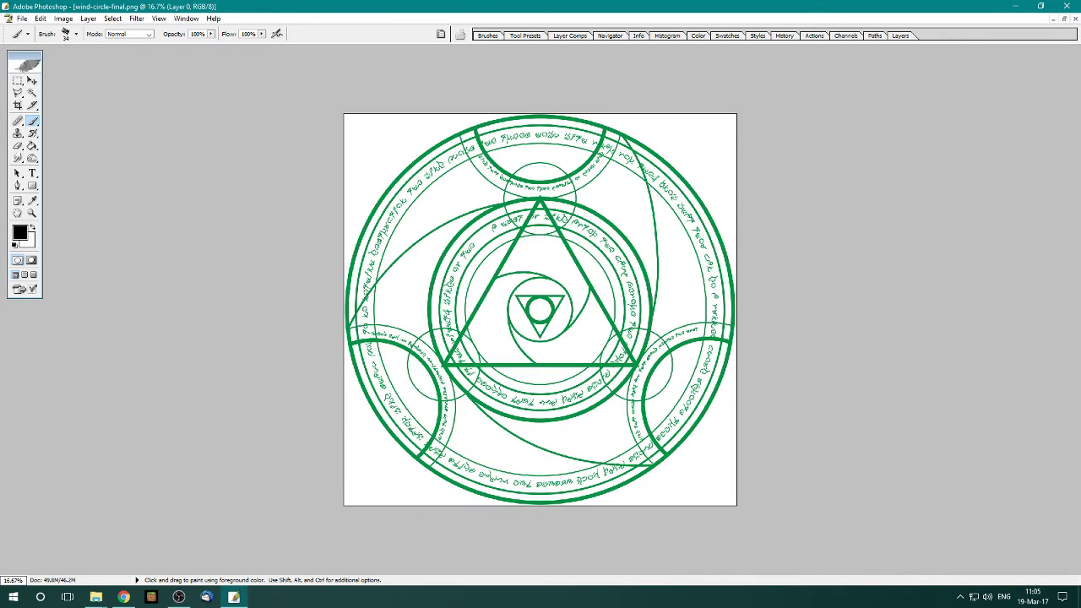
- Try a Magic Wand selection of the circle's white background, then deselect
left_click(32, 92)
left_click(368, 162)
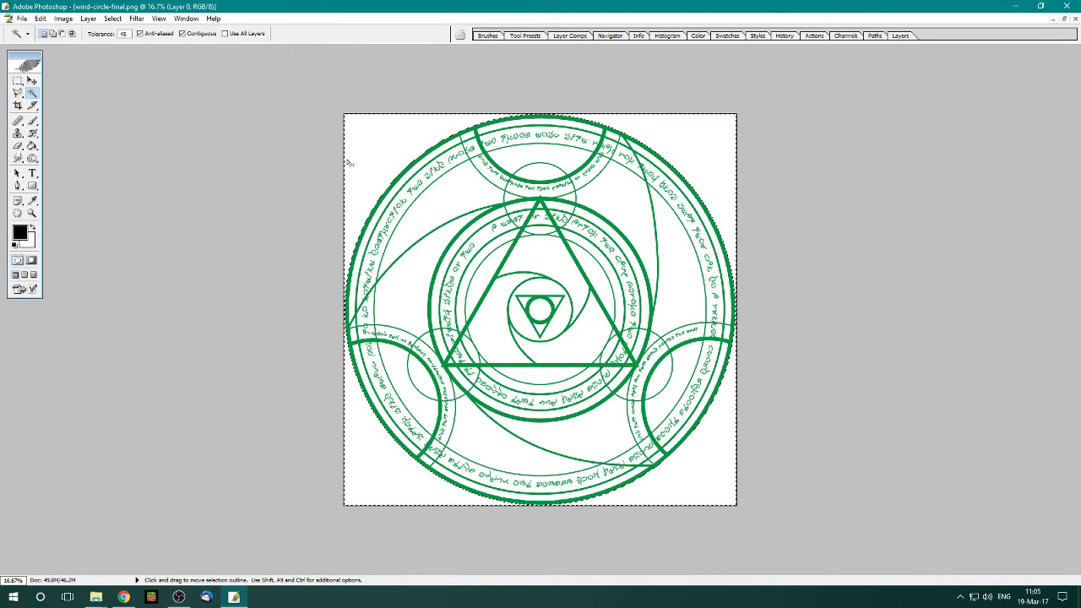
left_click(18, 79)
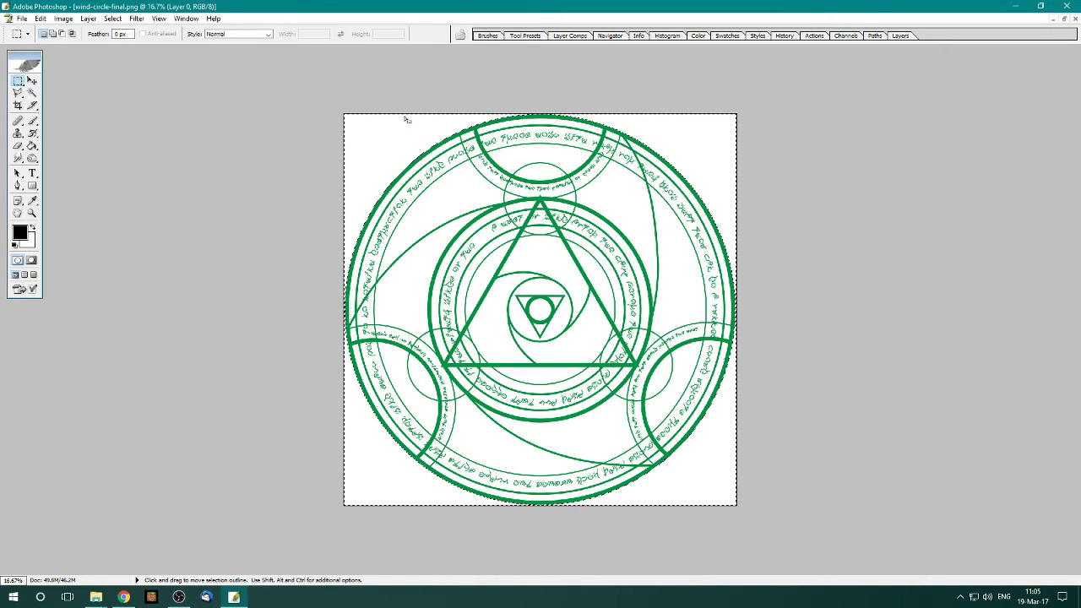
left_click(418, 139)
- Select the white with Color Range, invert to the green linework and copy it
left_click(112, 18)
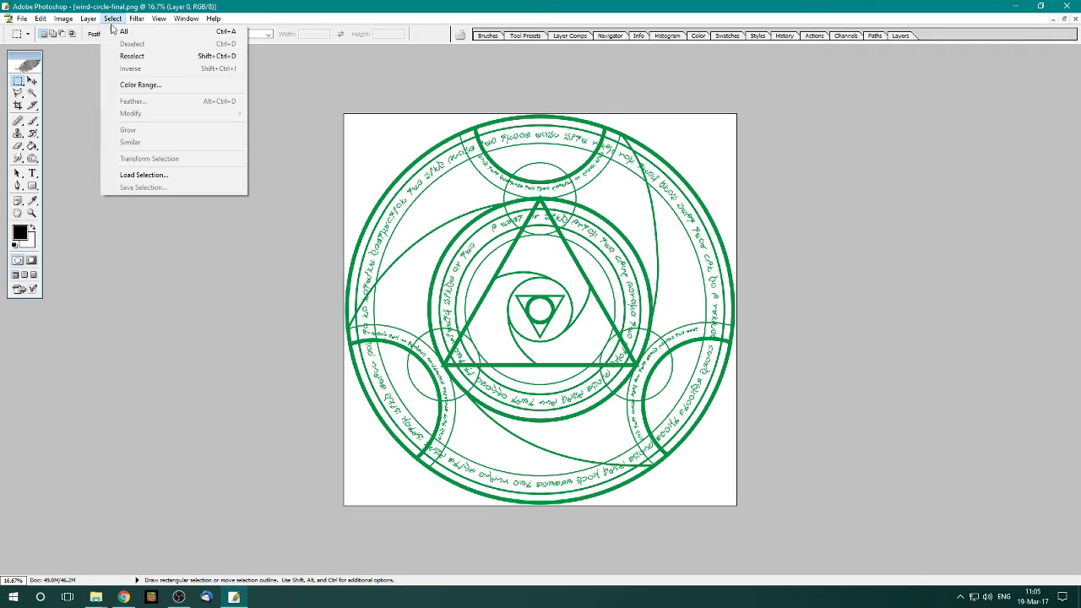
left_click(141, 85)
left_click(392, 127)
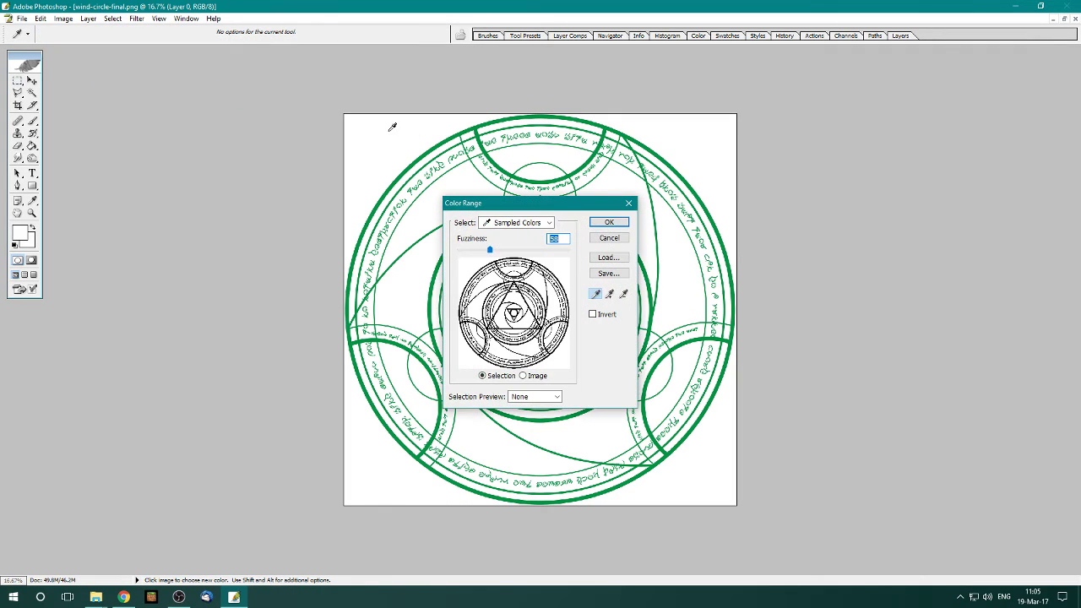
mouse_move(488, 250)
left_mouse_down()
mouse_move(548, 249)
mouse_move(471, 251)
mouse_move(532, 250)
left_mouse_up()
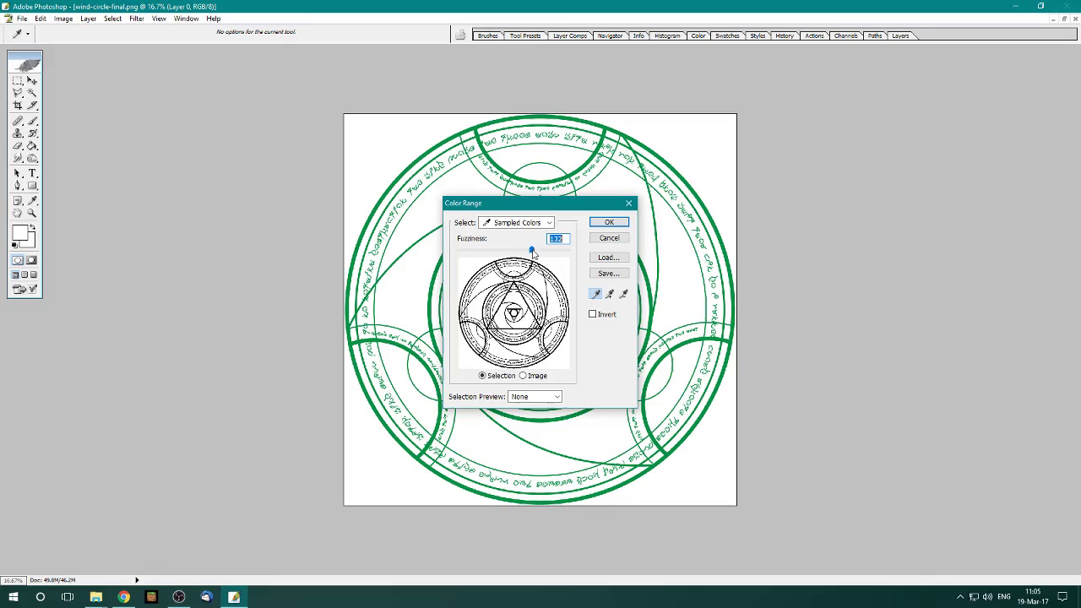
left_click(609, 222)
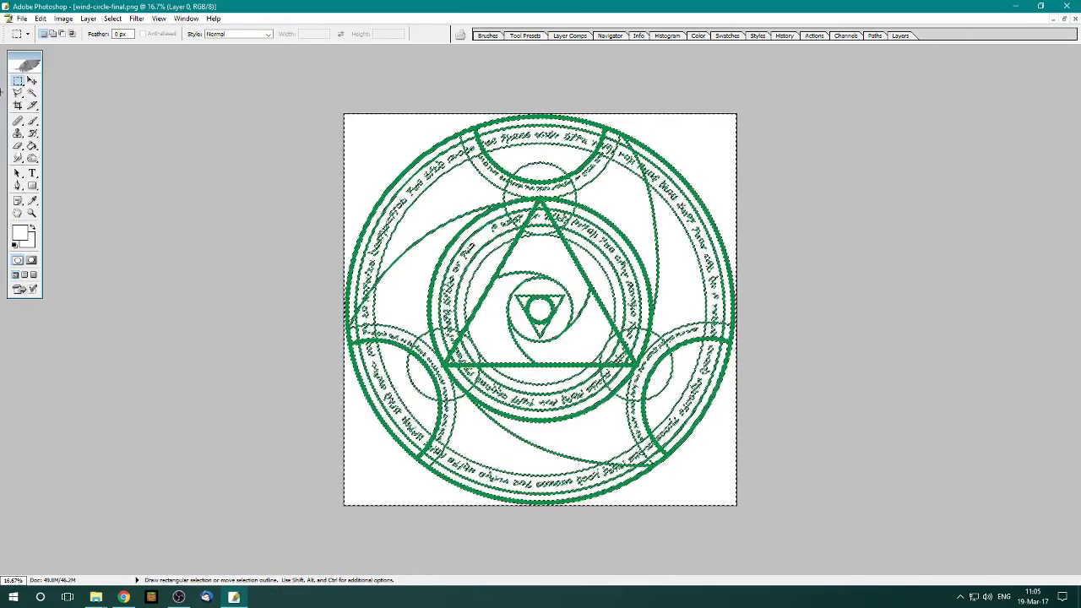
left_click(88, 19)
mouse_move(112, 19)
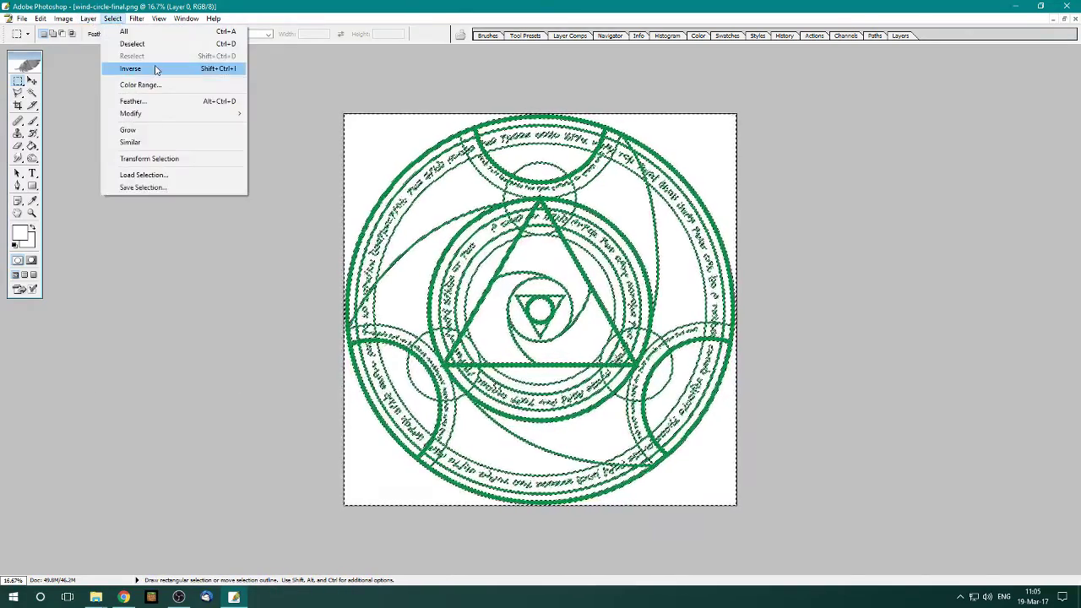
left_click(156, 68)
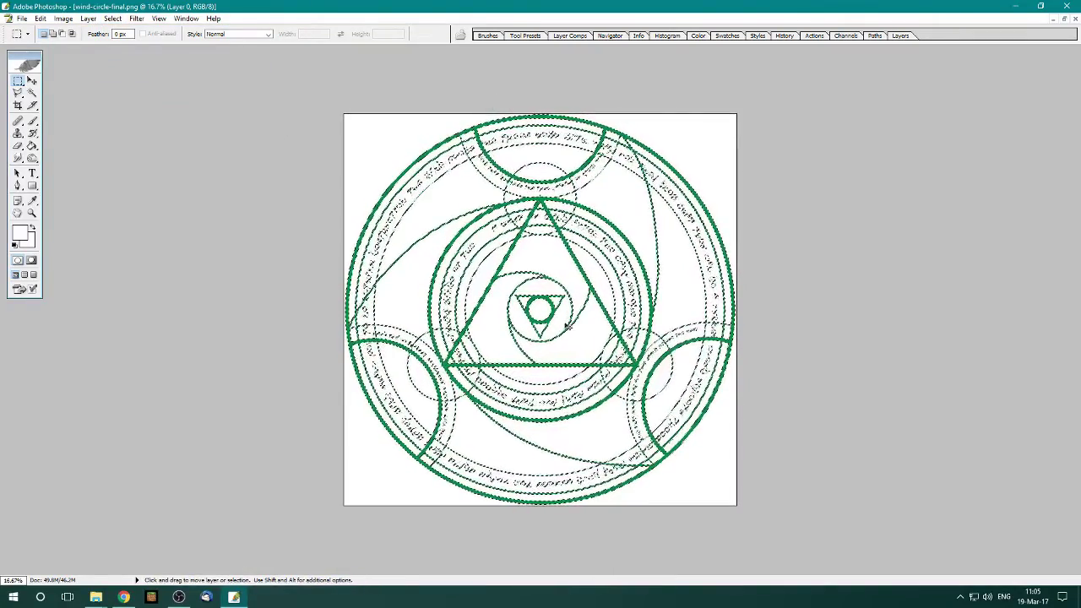
key("ctrl+c")
- Paste the circle into Dungeon.psd, scale it to 10% width and height, and center it in the lower-left room
key("ctrl+Tab")
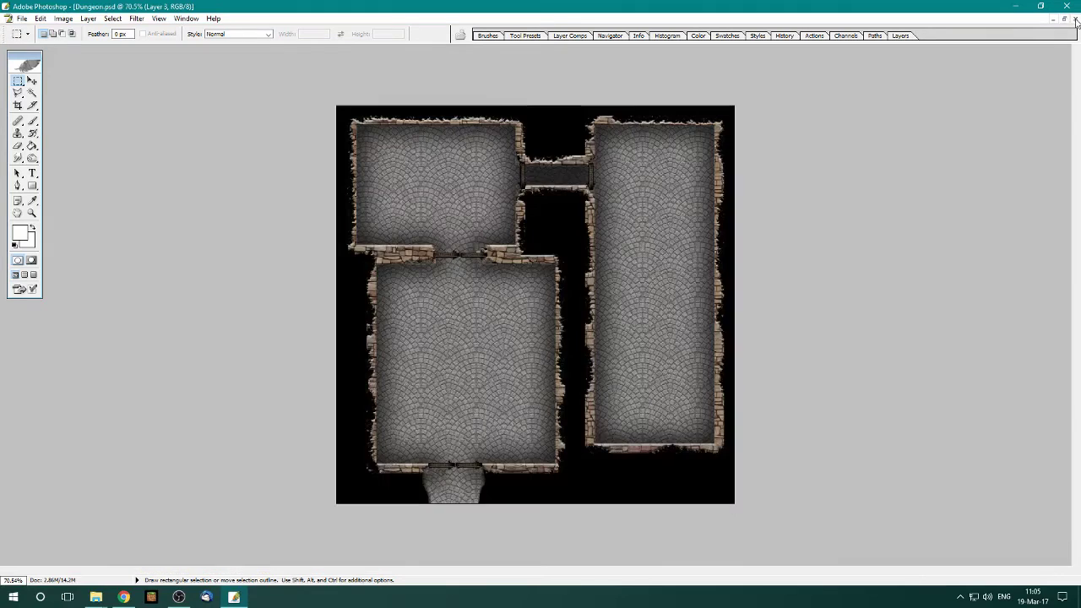
key("ctrl+v")
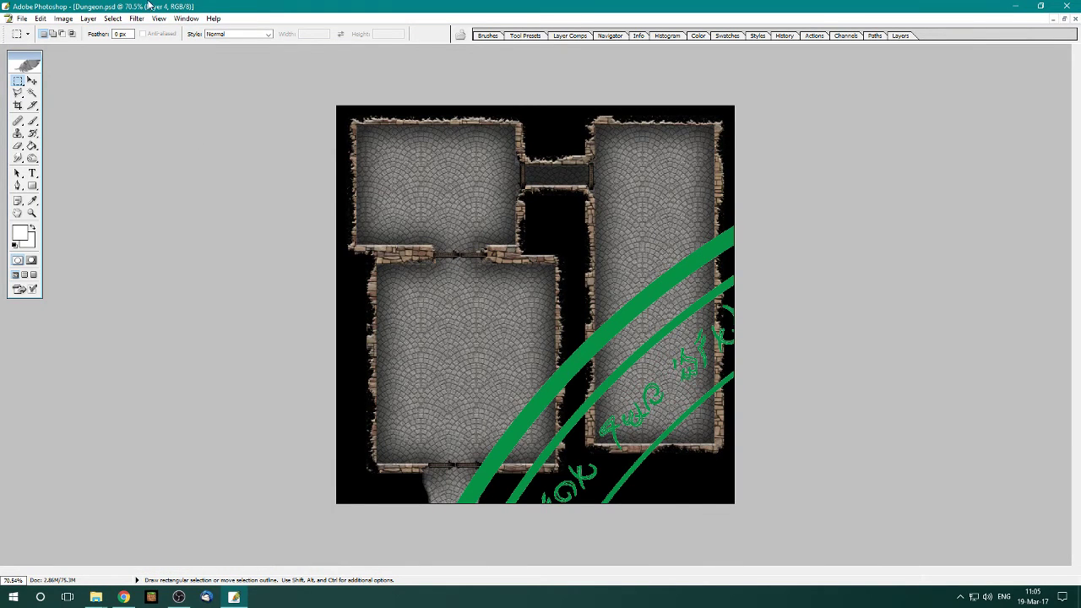
key("ctrl+t")
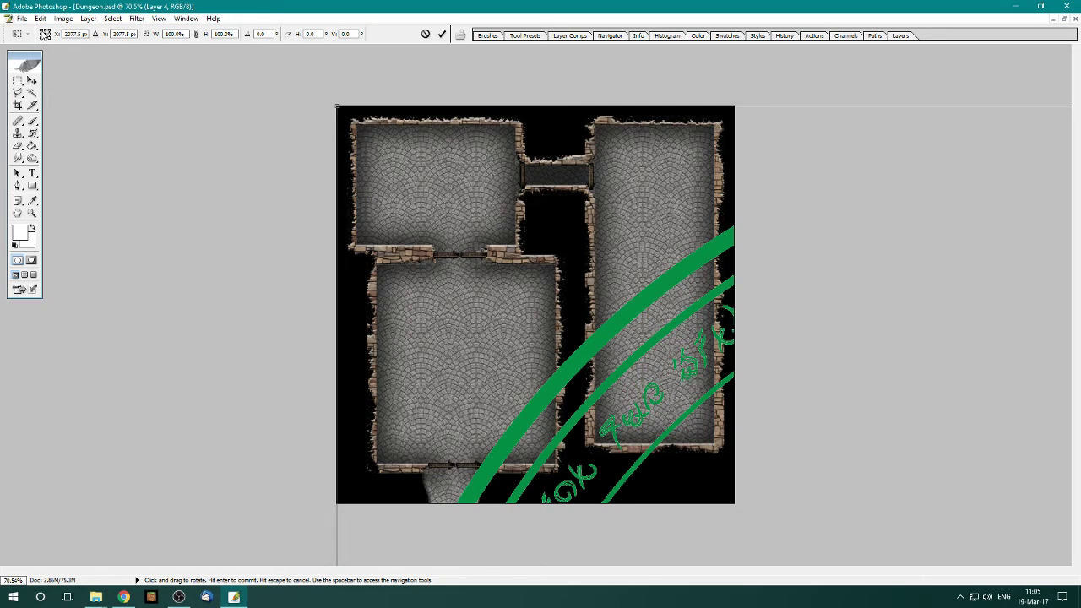
left_click(41, 30)
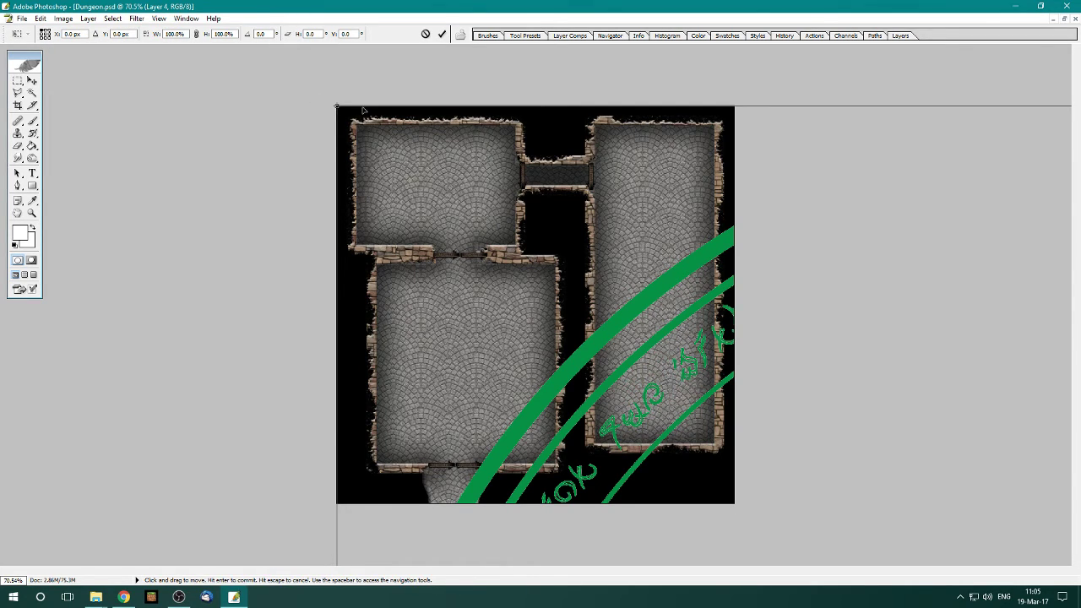
key("Tab")
type("10")
key("Tab")
type("10")
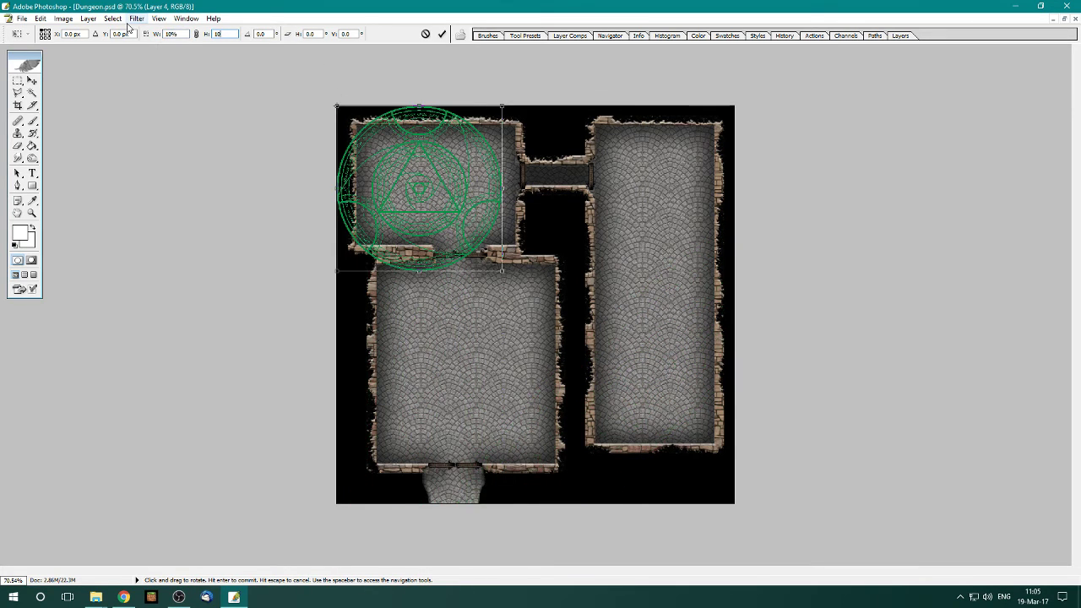
left_click_drag(465, 178, 508, 352)
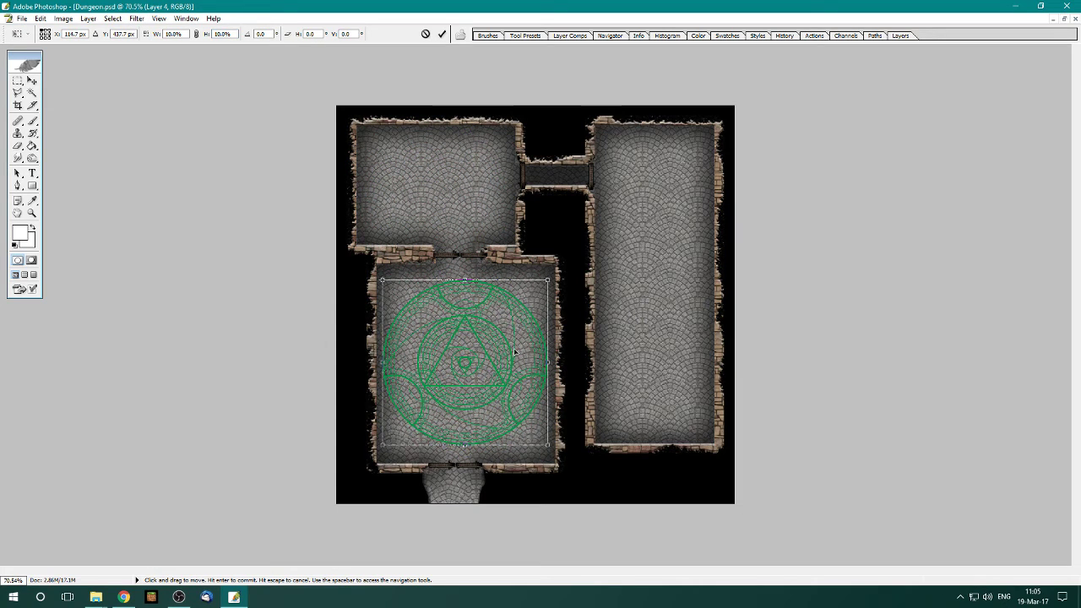
left_click(441, 34)
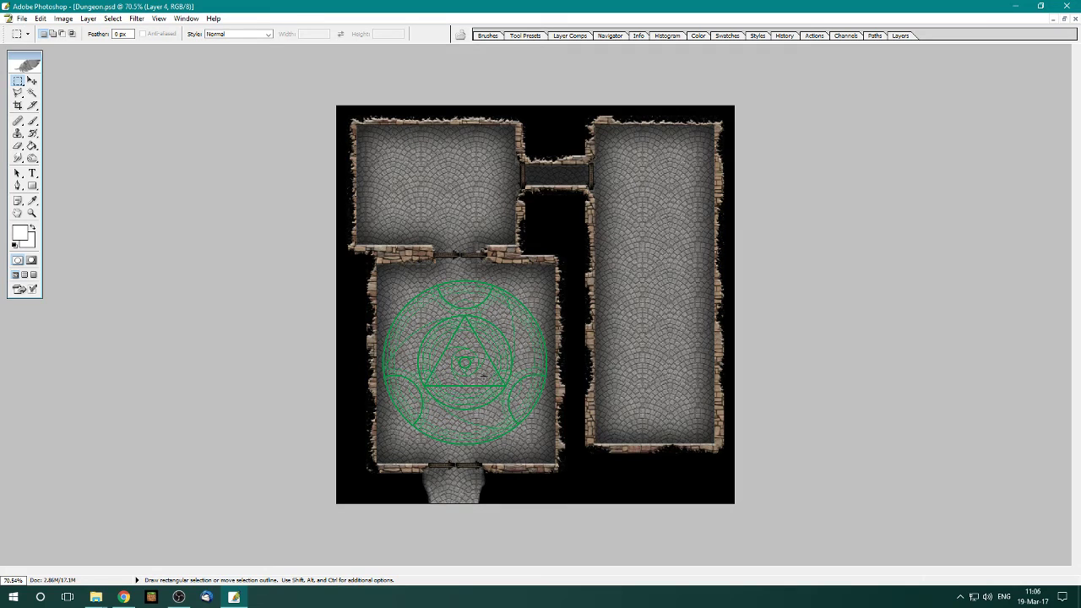
- Add an inward-sunk Bevel and Emboss to Layer 4's magic circle
left_click(901, 35)
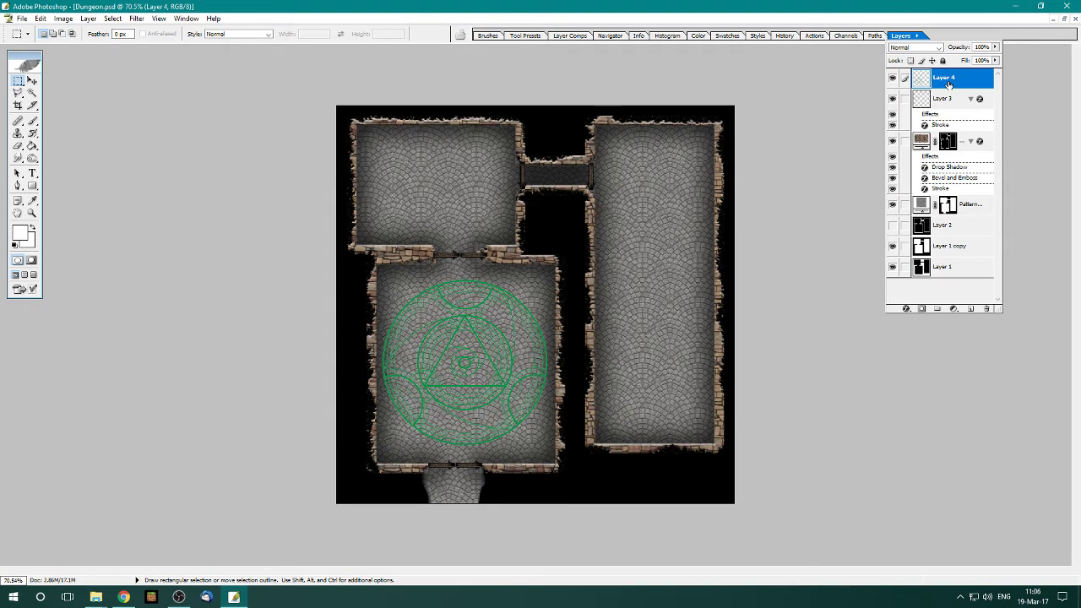
right_click(948, 81)
left_click(986, 96)
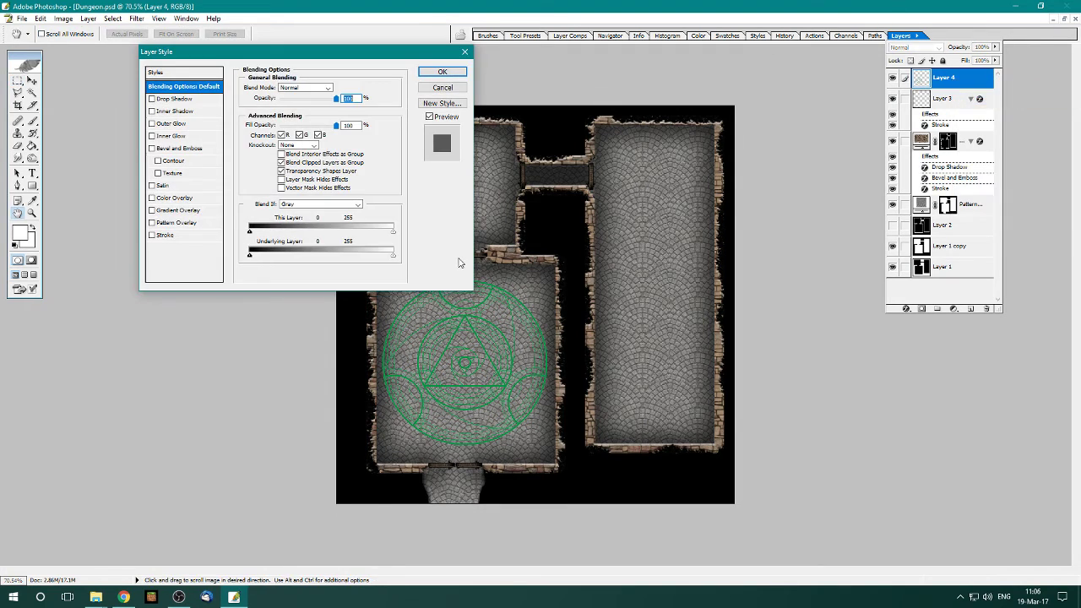
left_click(152, 149)
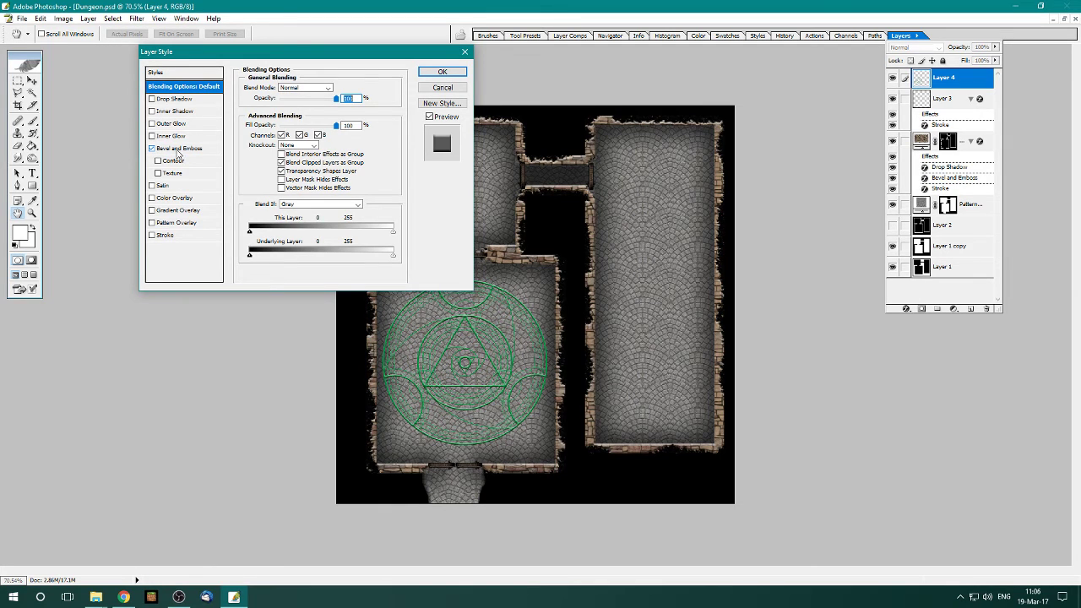
left_click(177, 149)
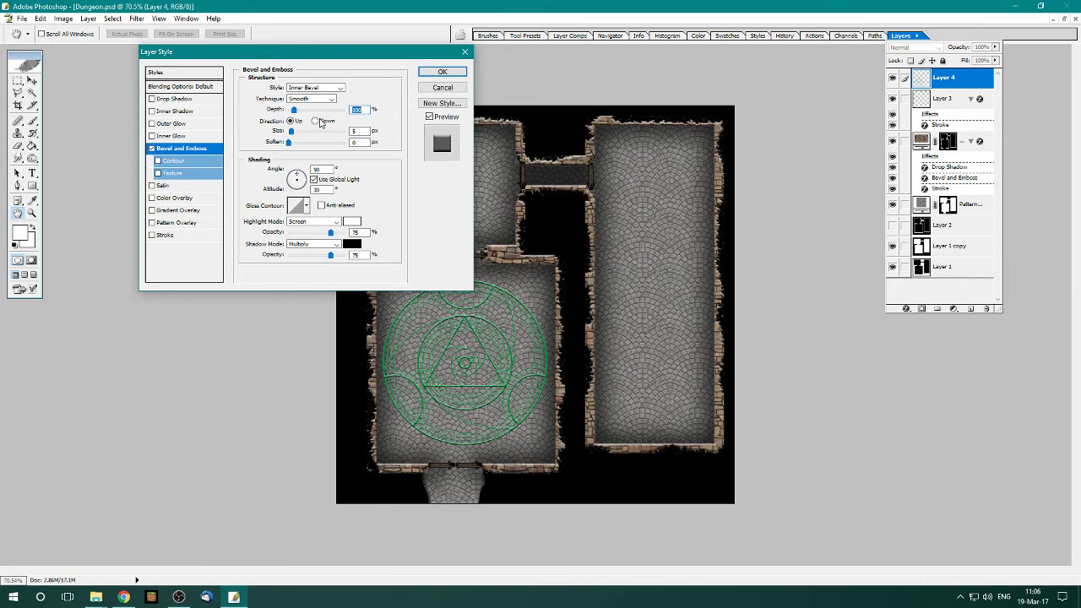
left_click(316, 122)
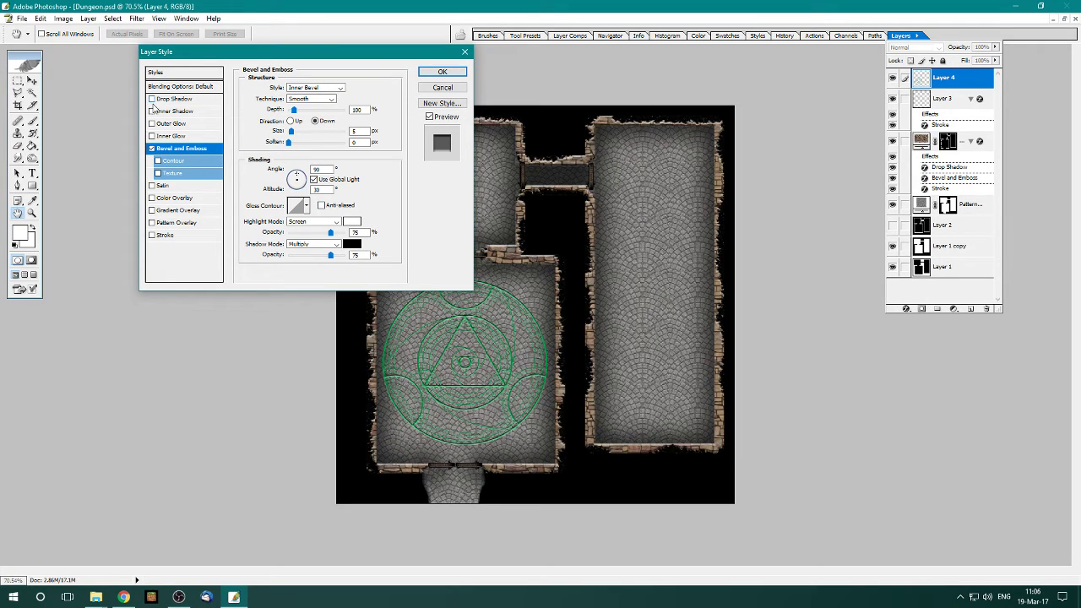
- Add an Outer Glow to the circle in vivid bright green
left_click(151, 123)
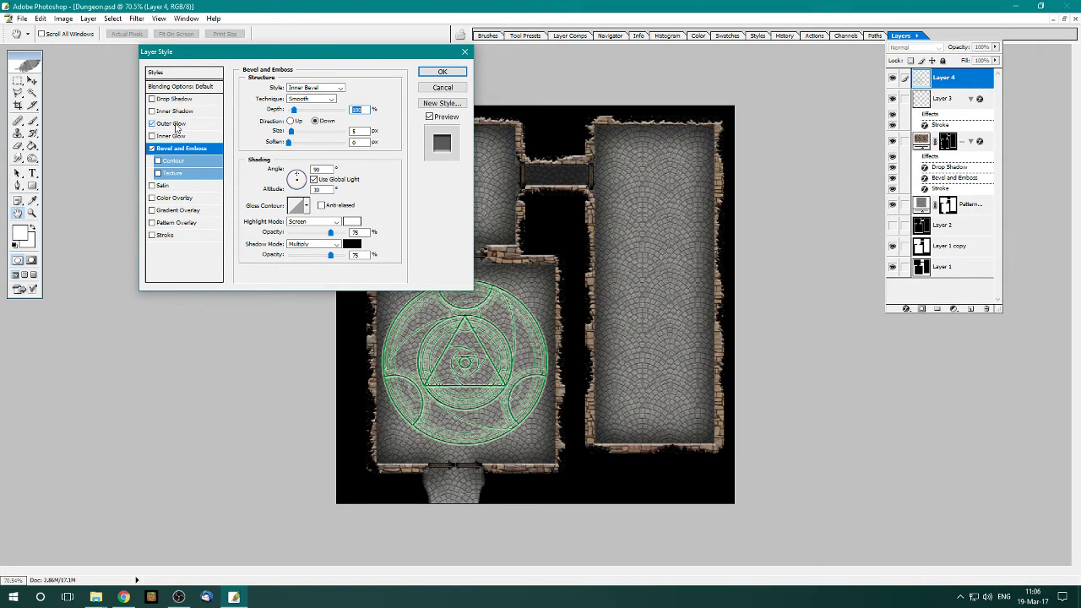
left_click(269, 123)
left_click(751, 255)
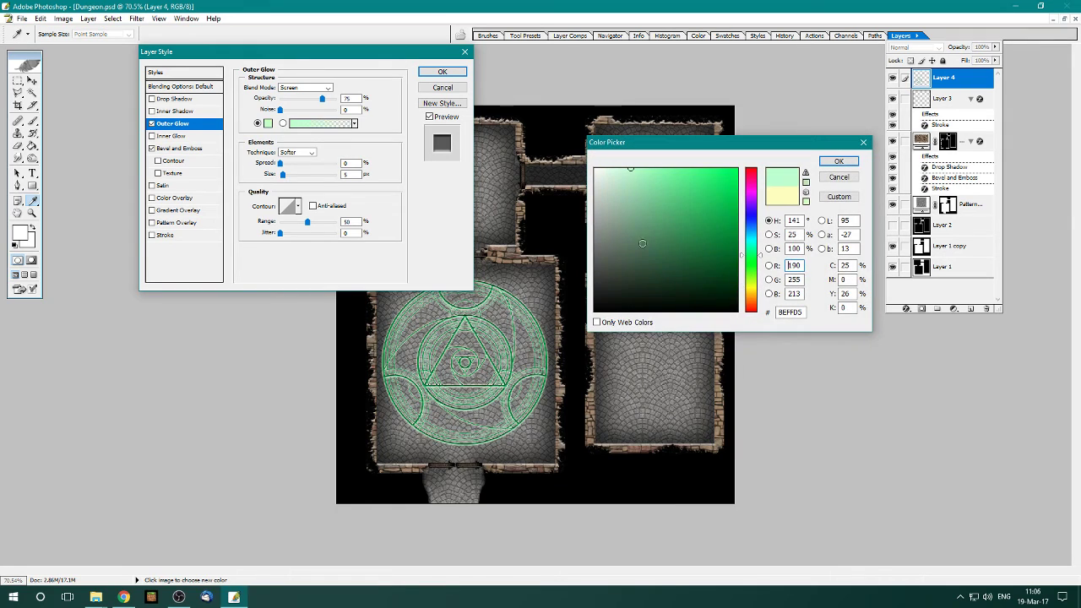
left_click(737, 168)
left_click(693, 258)
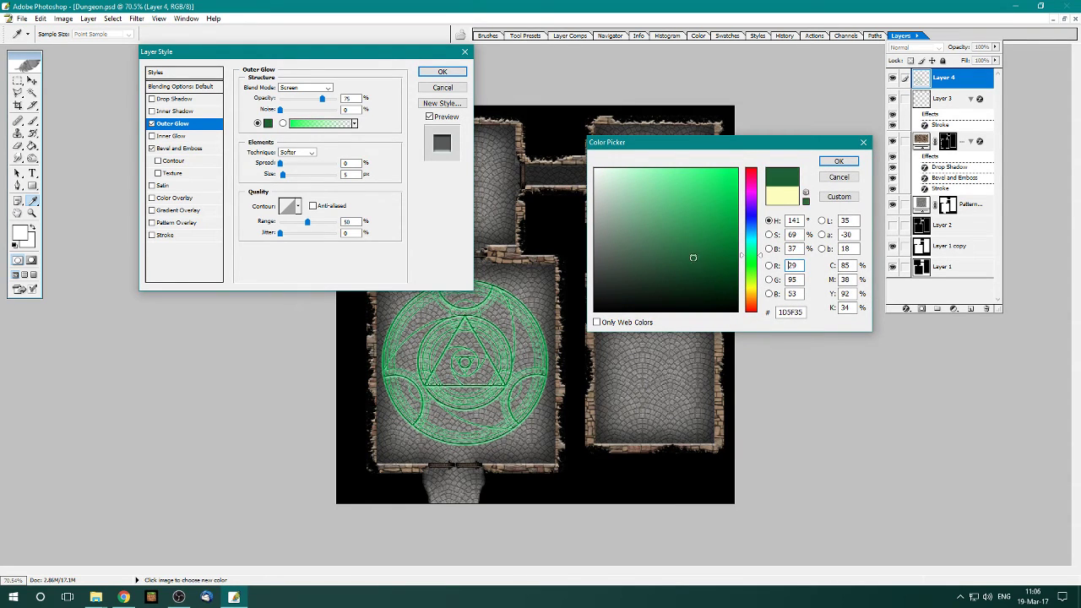
left_click_drag(697, 258, 737, 168)
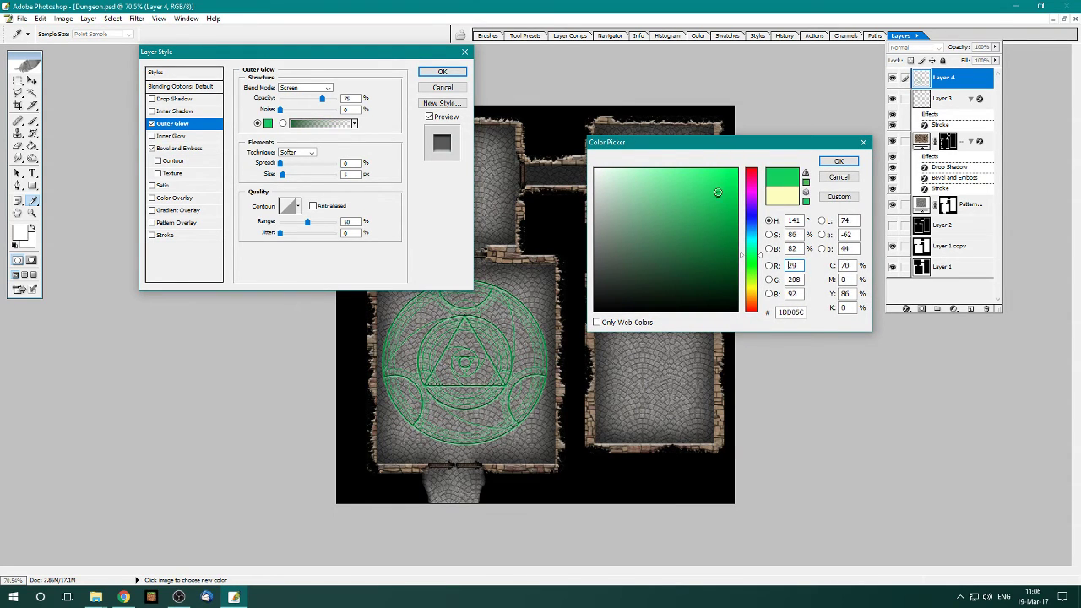
left_click(839, 163)
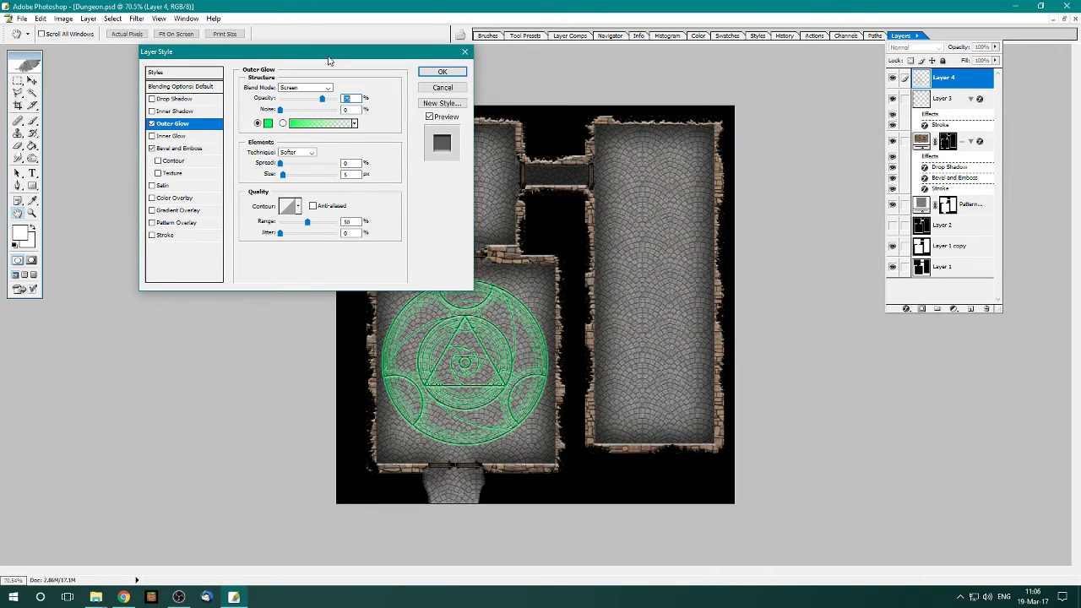
- Set the outer glow blend mode to Screen and widen its size
left_click(304, 88)
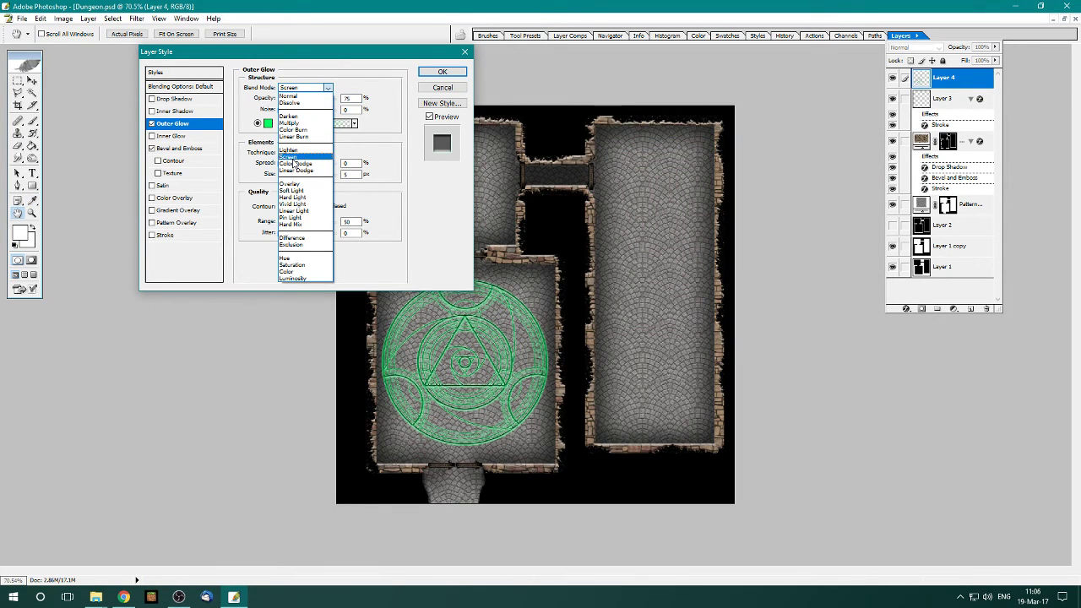
left_click(304, 123)
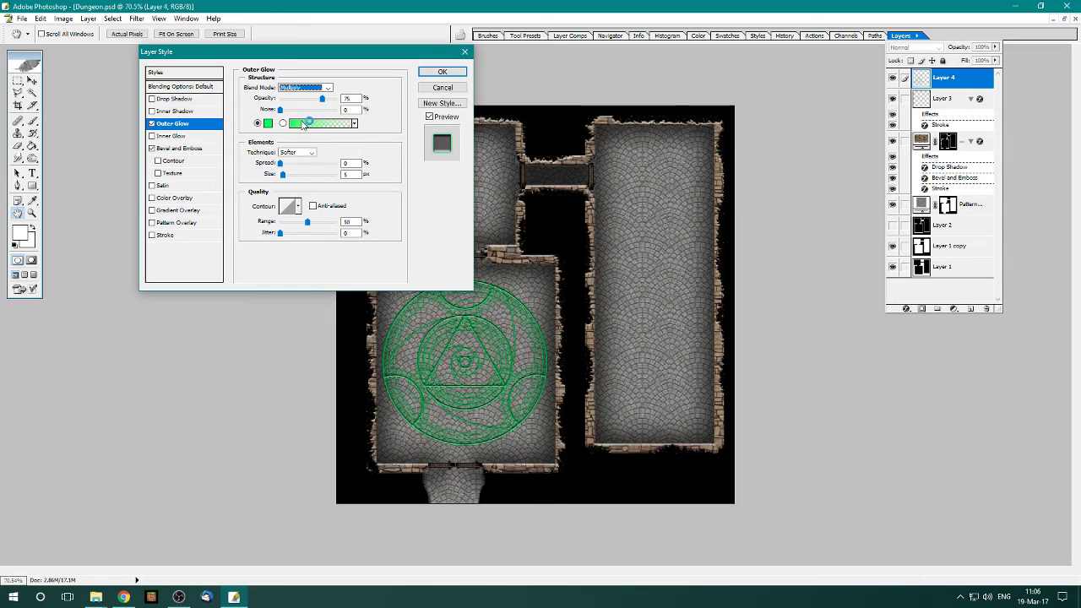
left_click(304, 88)
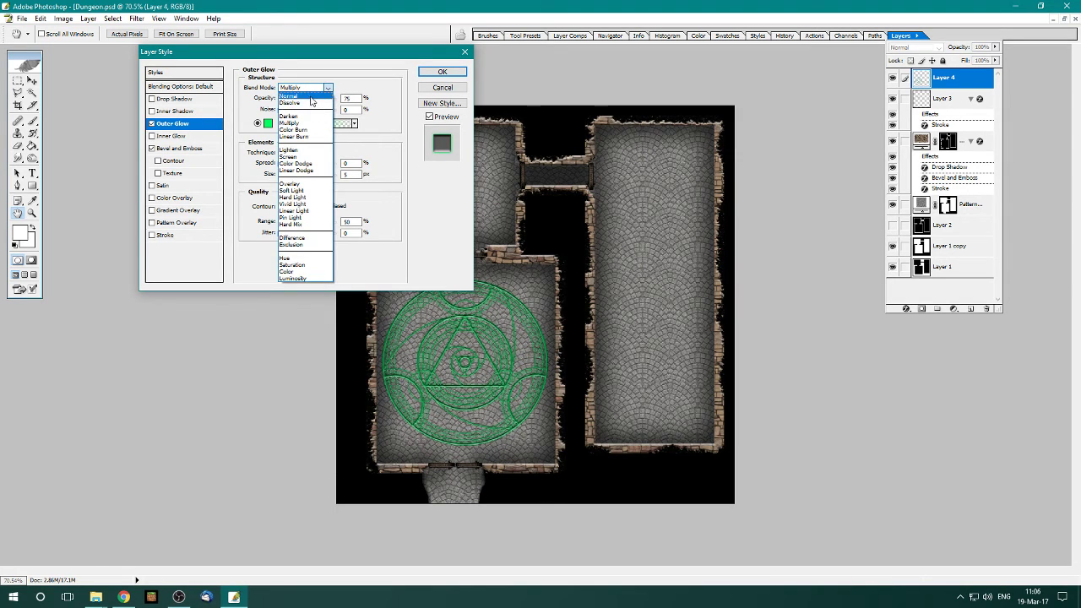
left_click(311, 101)
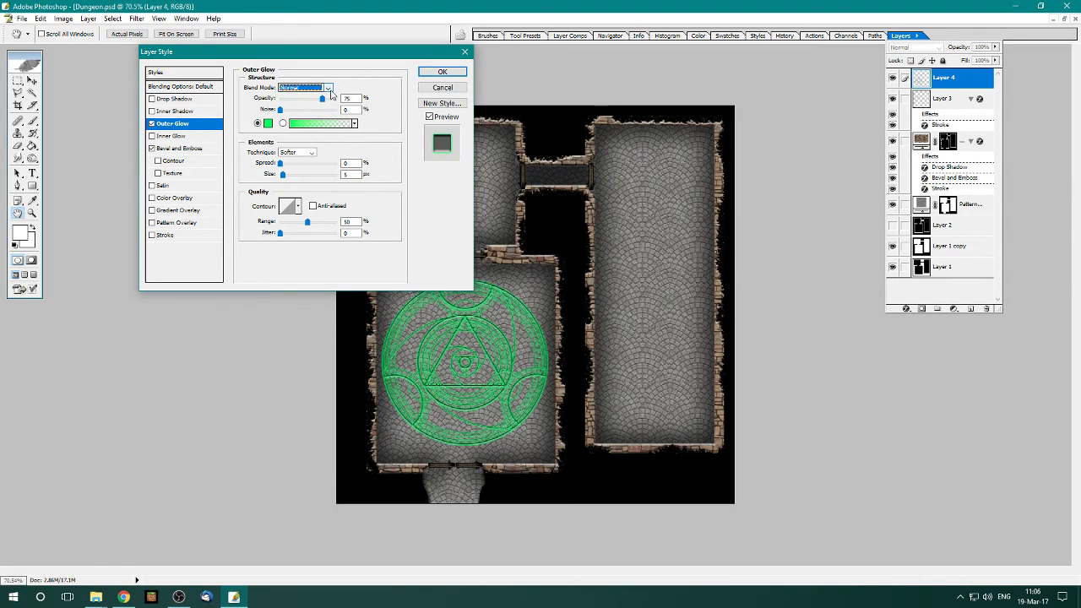
left_click(329, 88)
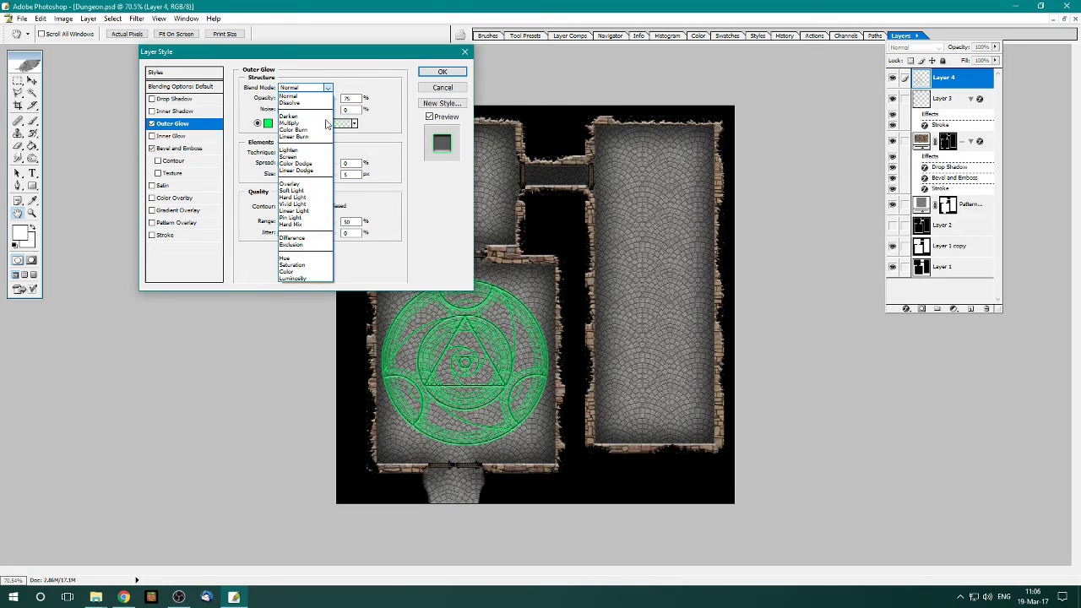
left_click(316, 158)
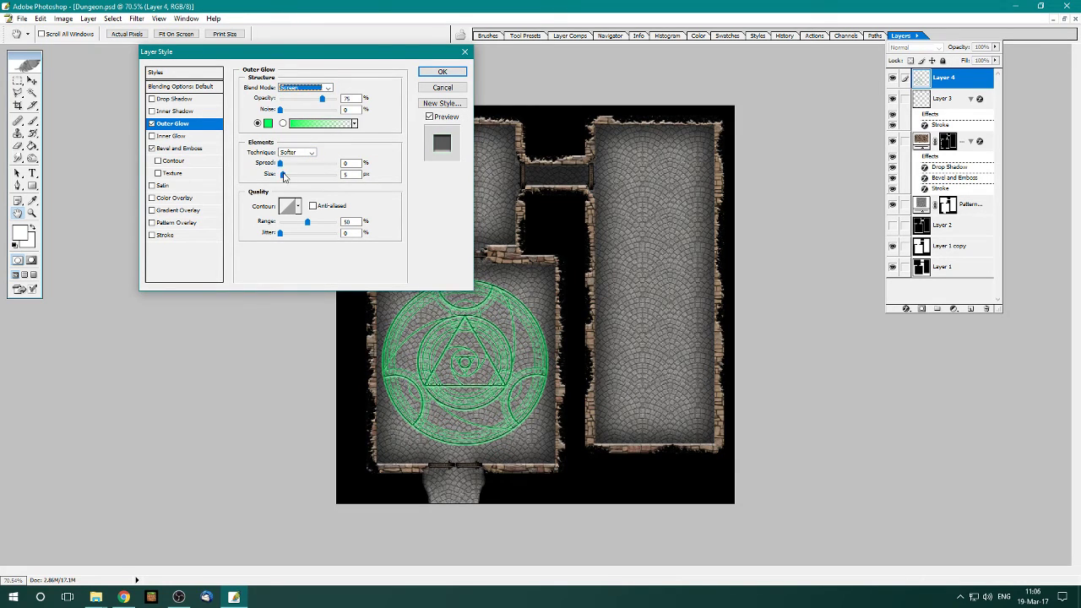
mouse_move(284, 175)
left_mouse_down()
mouse_move(293, 179)
mouse_move(282, 164)
left_mouse_up()
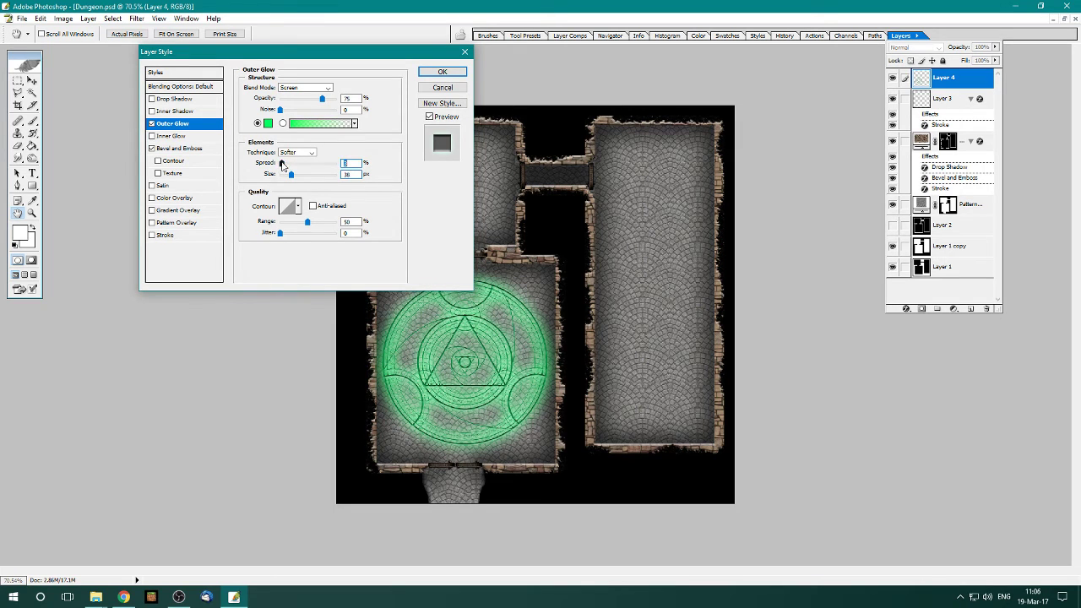
- Turn off Inner Shadow, experiment with a white Inner Glow, then disable it
left_click(173, 99)
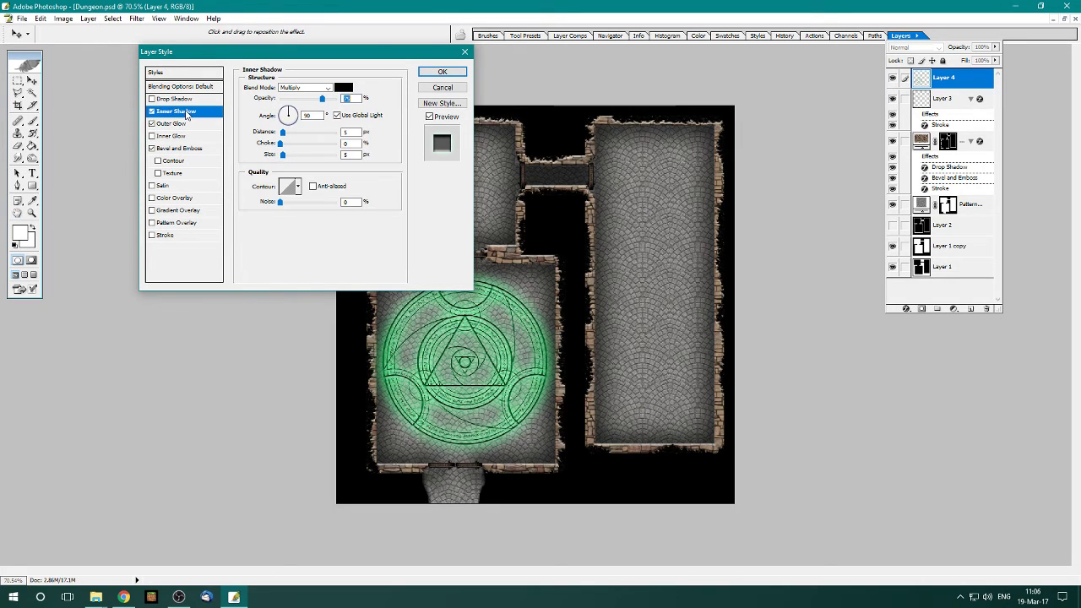
left_click(153, 111)
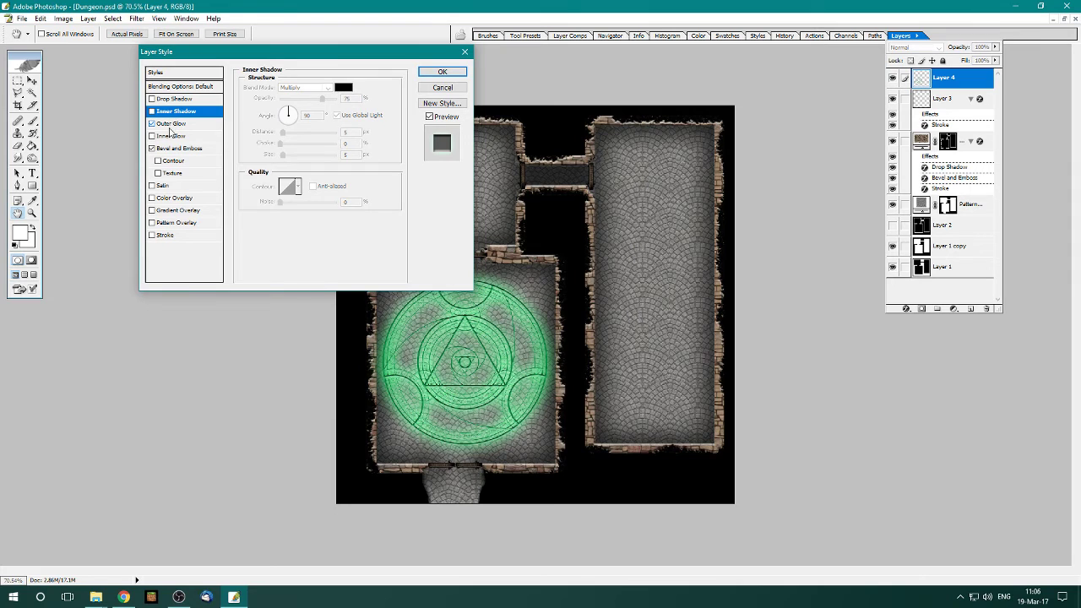
left_click(152, 136)
left_click(171, 136)
left_click(320, 124)
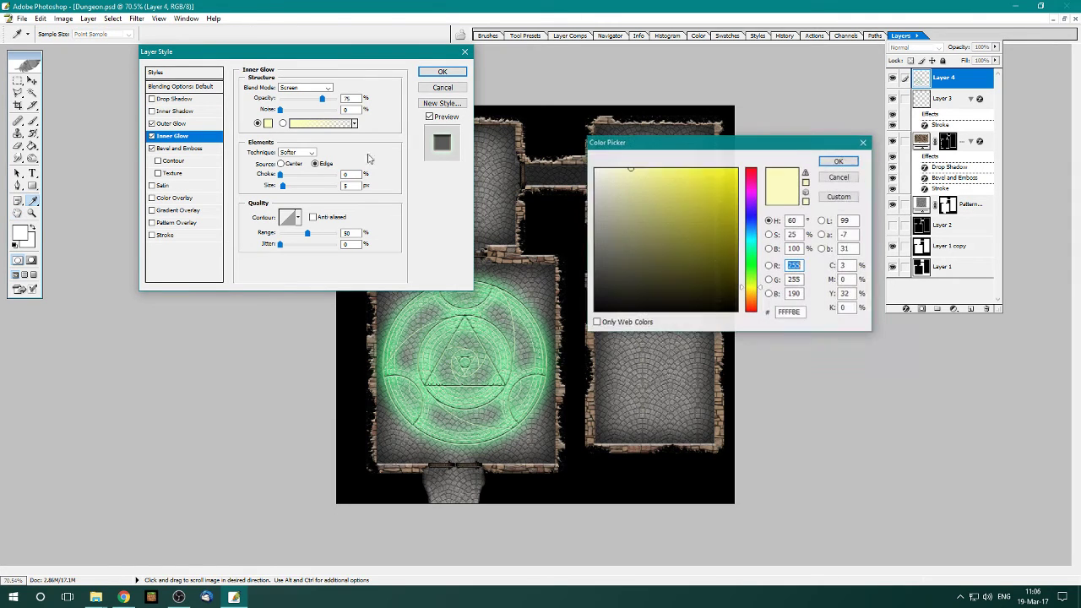
left_click(743, 258)
left_click(594, 169)
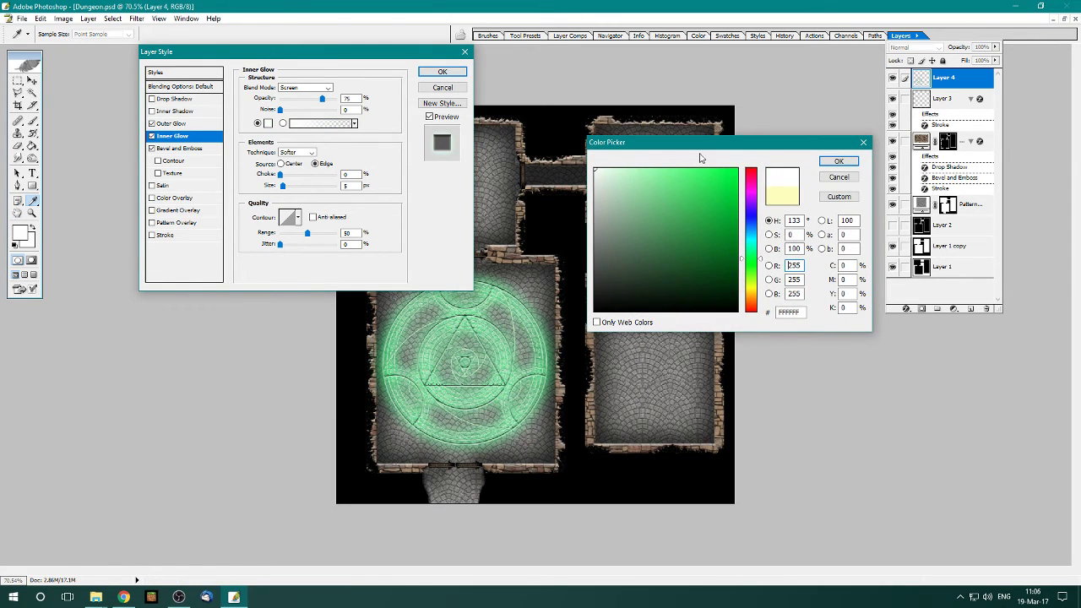
left_click(836, 160)
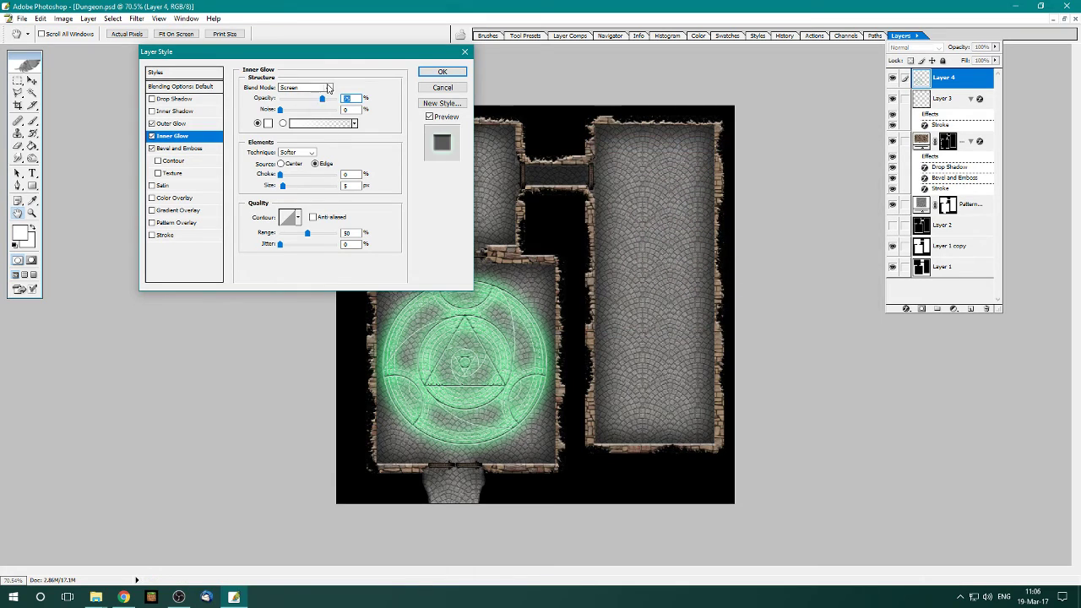
left_click(320, 89)
left_click_drag(319, 100, 302, 101)
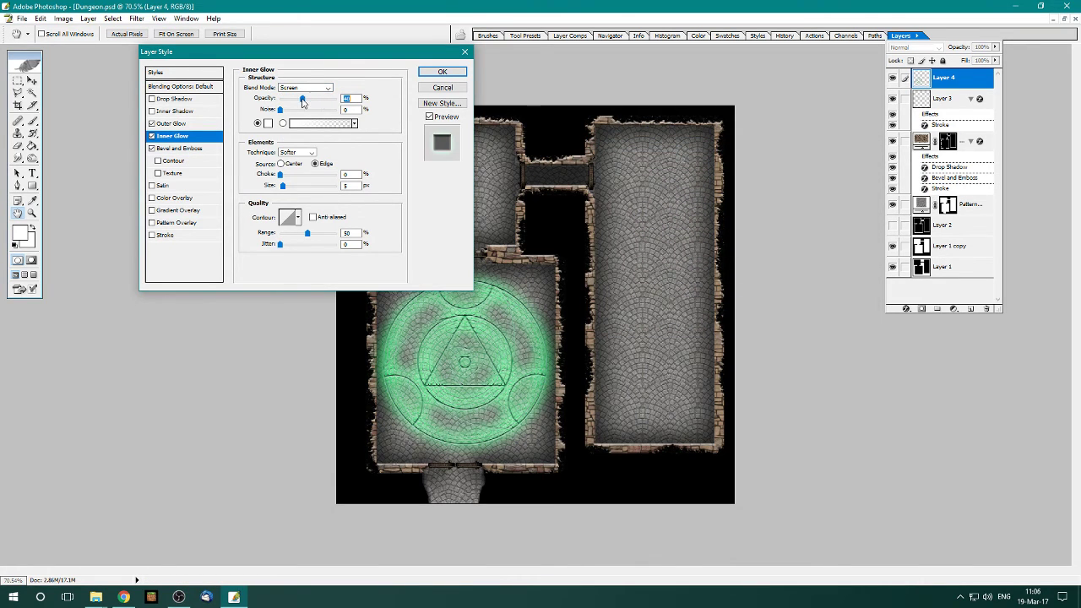
left_click_drag(282, 184, 292, 193)
left_click(281, 164)
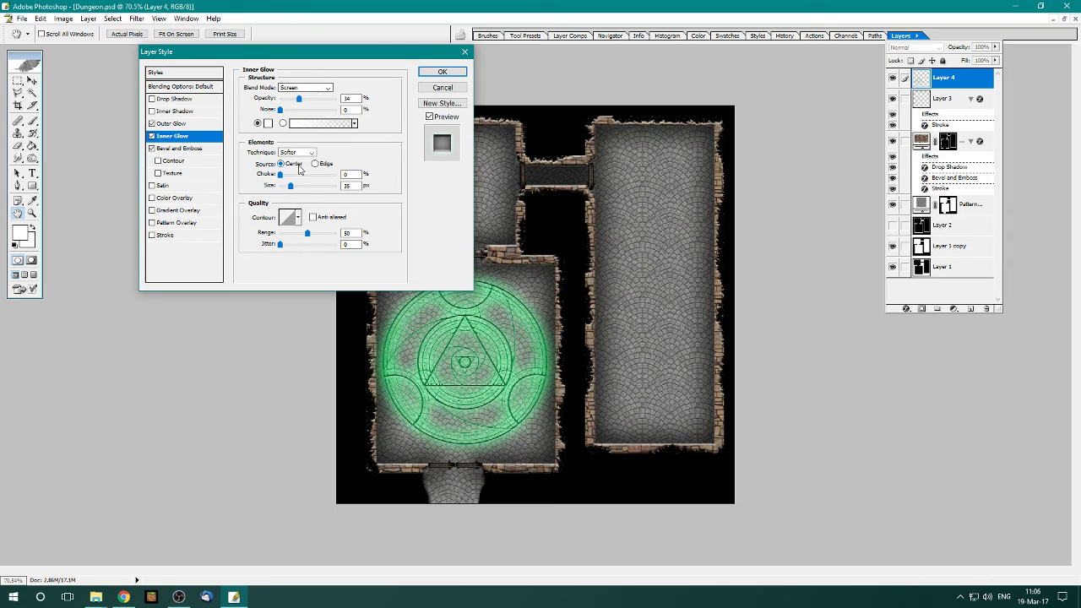
left_click(315, 164)
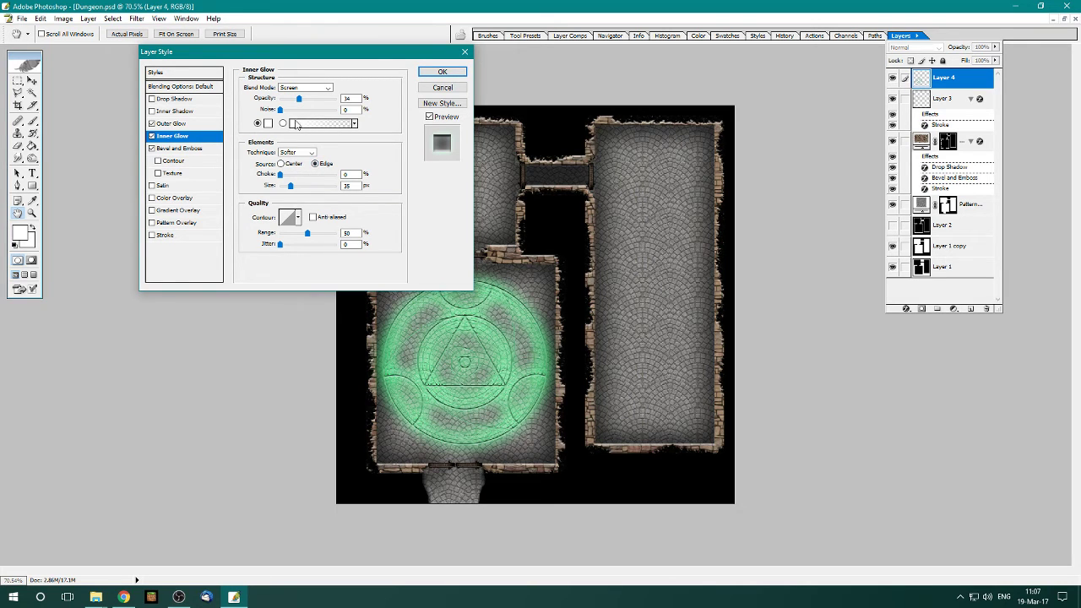
left_click(154, 136)
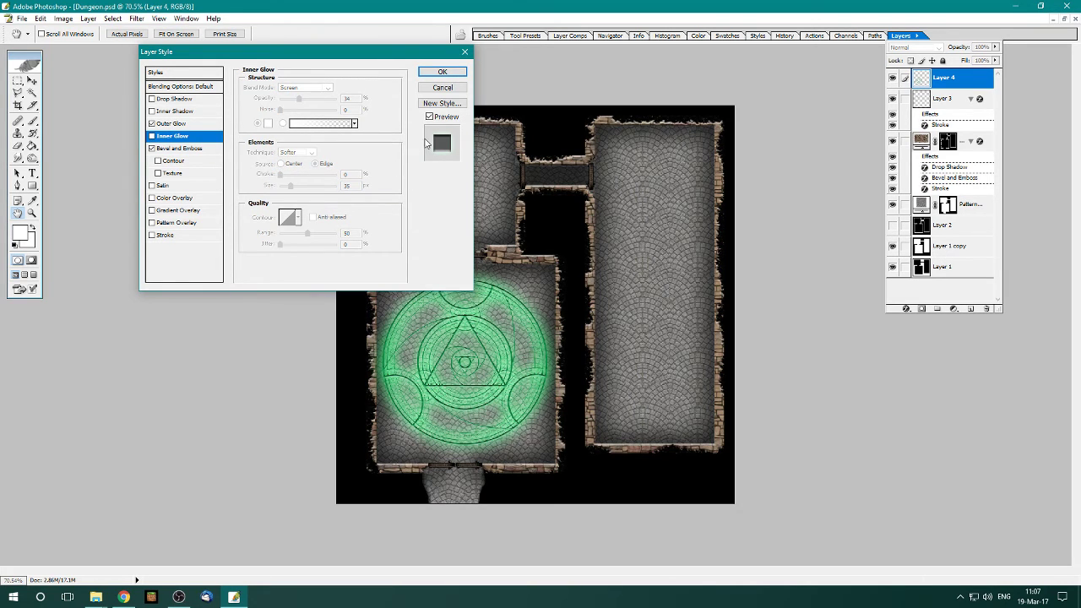
- Apply the glow style and stretch the magic circle to fill the lower-left room
left_click(453, 77)
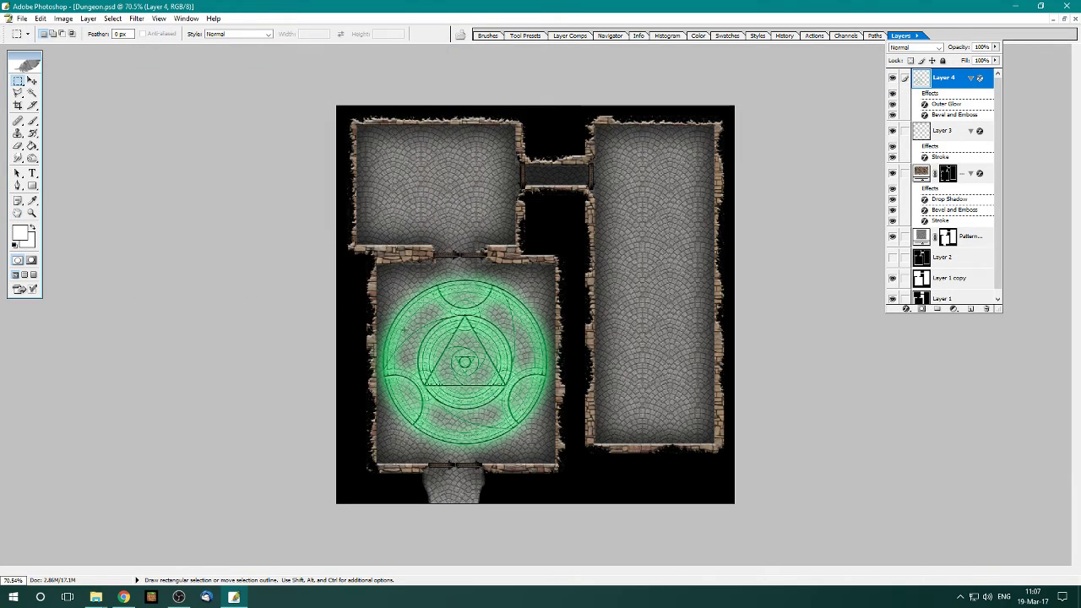
key("ctrl+t")
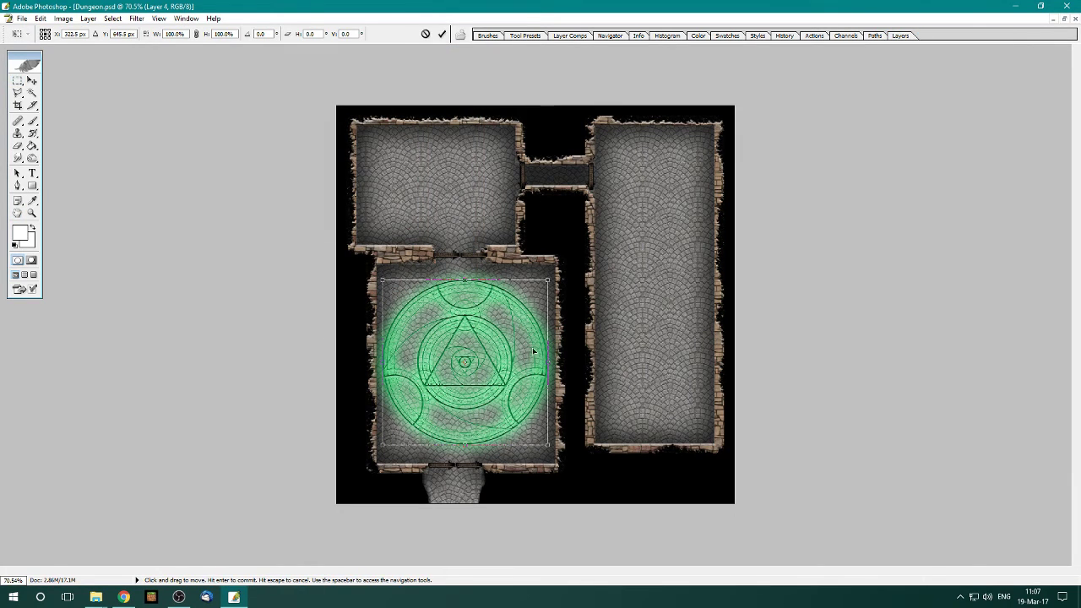
left_click_drag(553, 363, 560, 363)
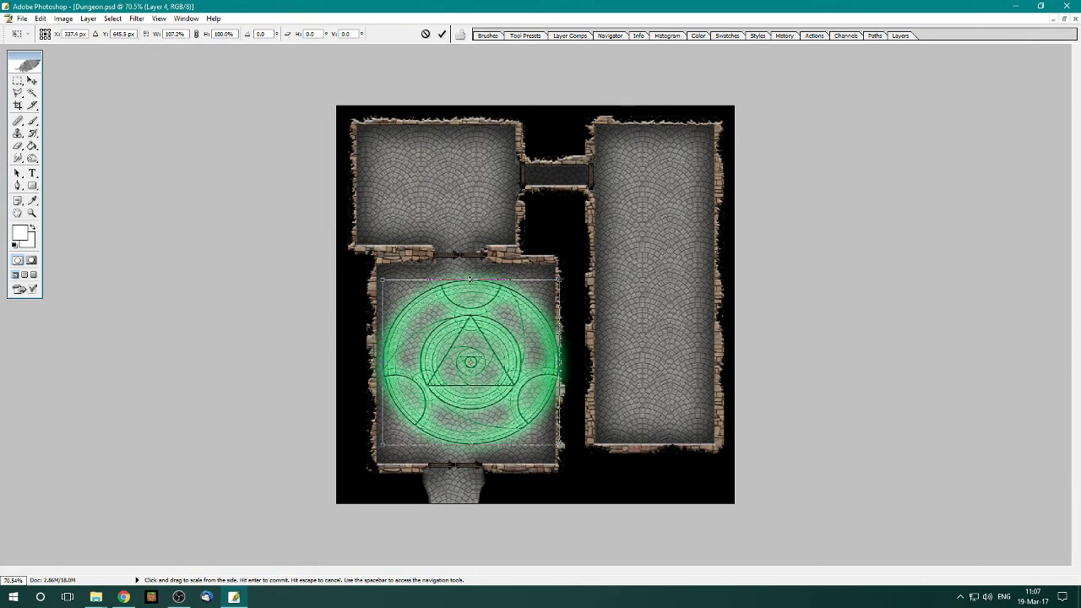
left_click_drag(470, 280, 470, 259)
left_click_drag(438, 357, 434, 370)
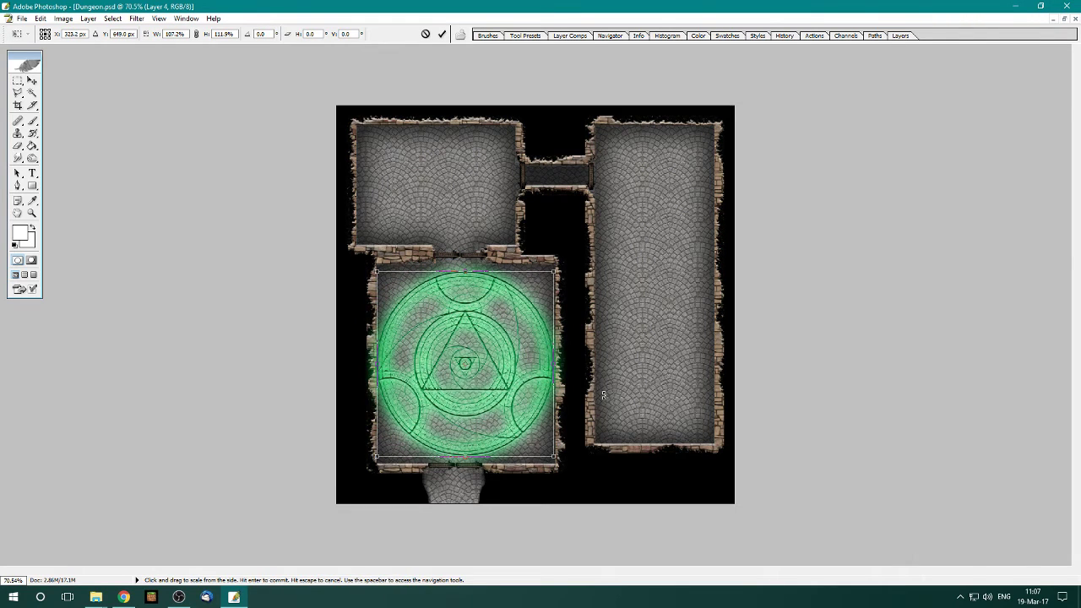
left_click_drag(465, 457, 465, 462)
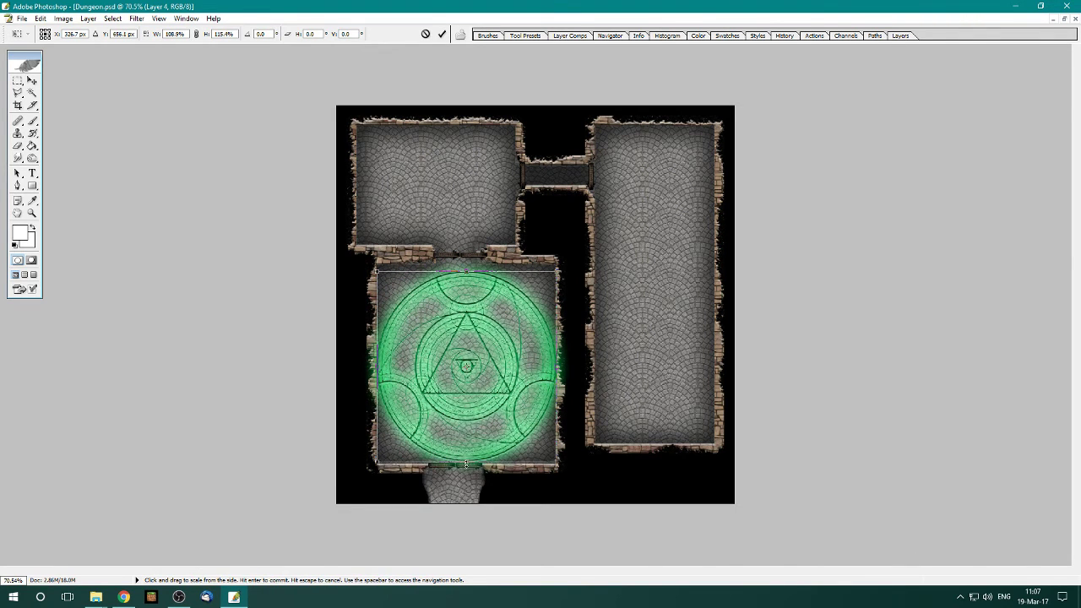
left_click_drag(485, 359, 485, 363)
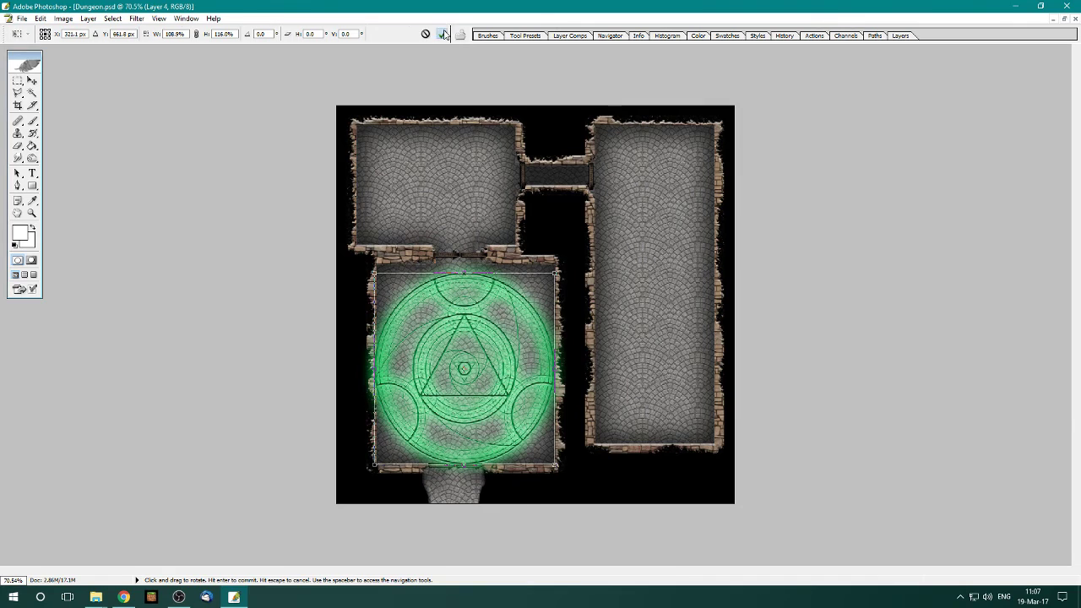
left_click(444, 34)
- Place Layer 4 beneath the room walls but above the Pattern floor layer, nudging it slightly up
left_click(900, 36)
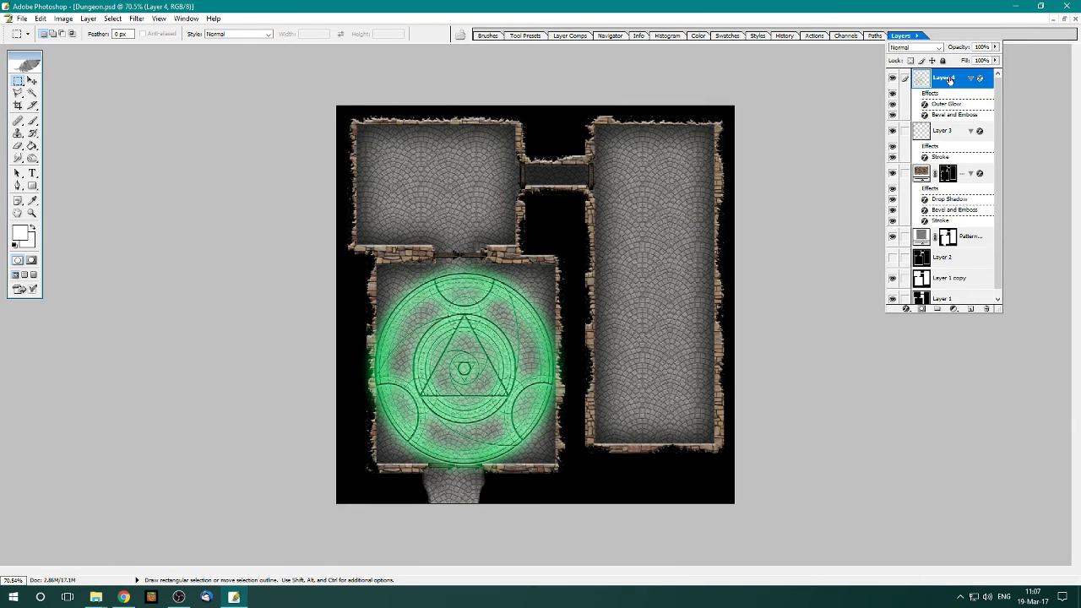
left_click_drag(949, 79, 940, 229)
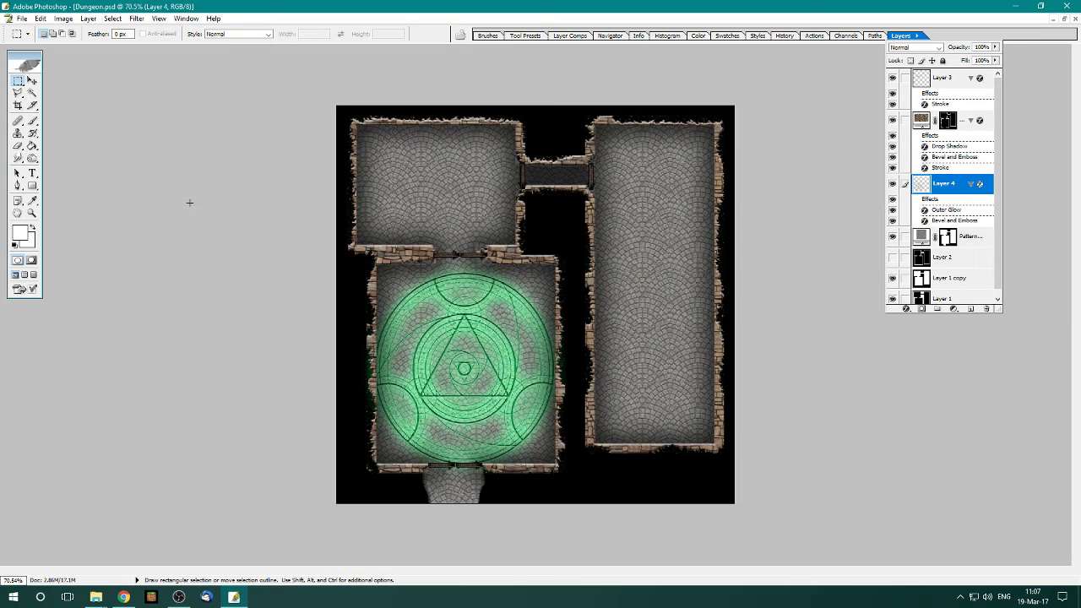
key("v")
left_click_drag(477, 374, 477, 367)
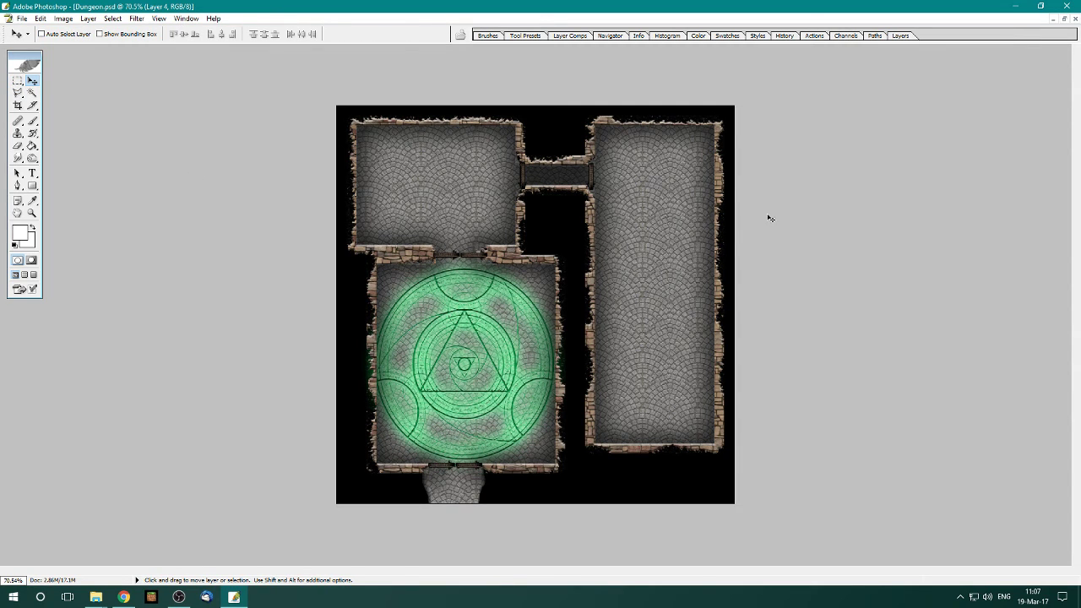
scroll(755, 205, "up", 2)
scroll(805, 203, "down", 3)
left_click(899, 36)
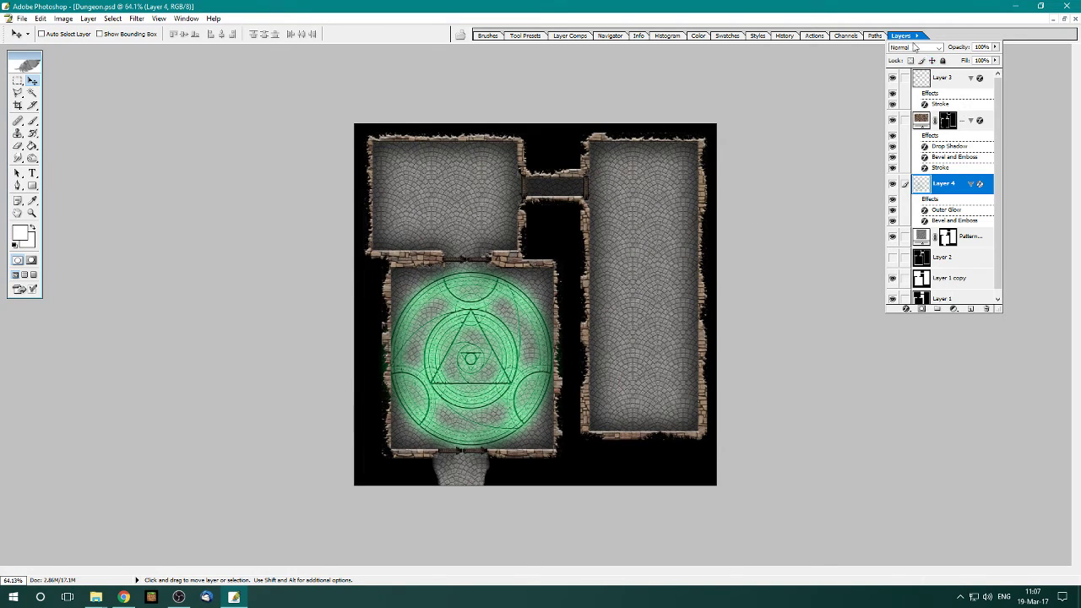
left_click_drag(945, 184, 959, 250)
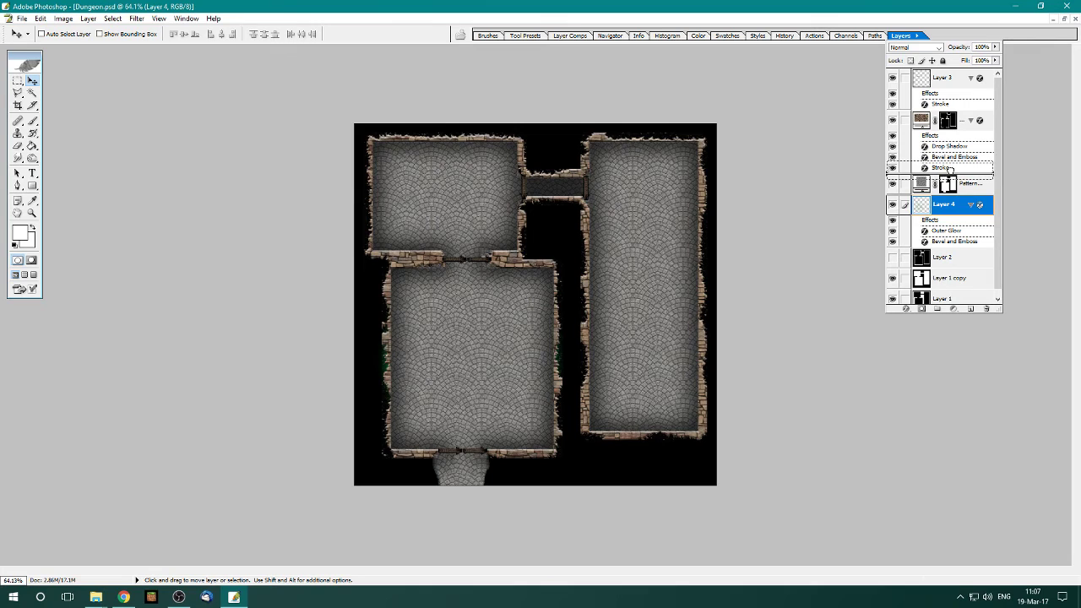
left_click_drag(956, 207, 949, 179)
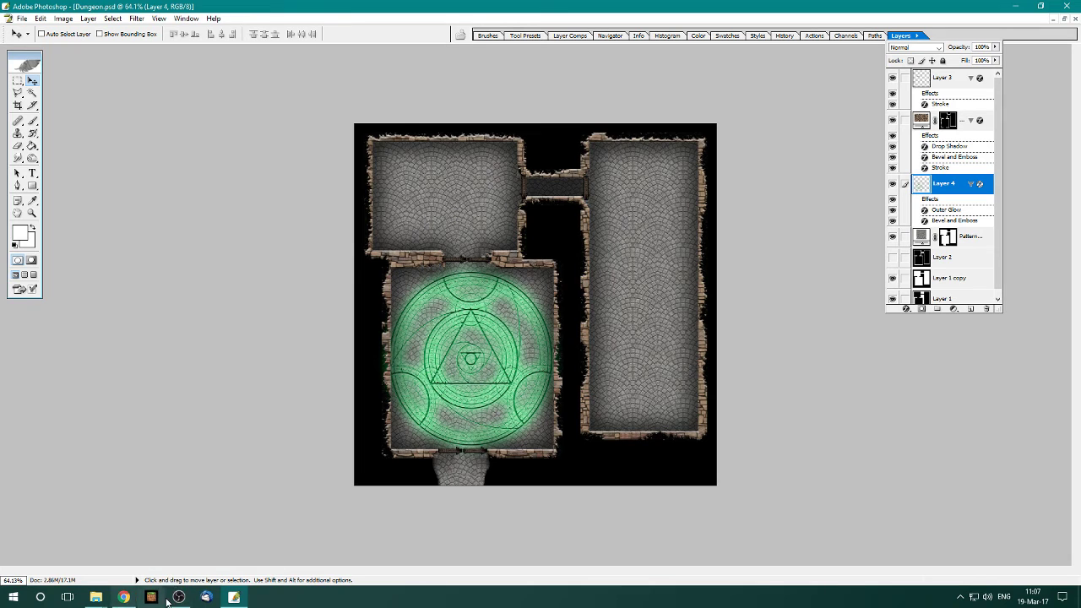
- Go to Maps > Objects > Objects and drag 2DE_Chest343_bg into Photoshop
left_click(95, 597)
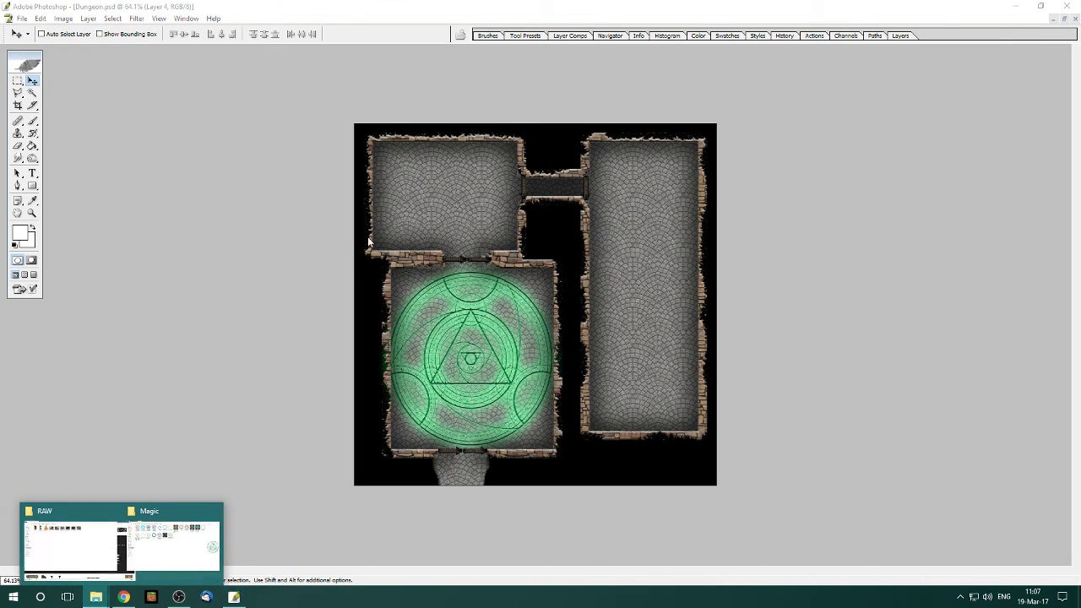
left_click(162, 542)
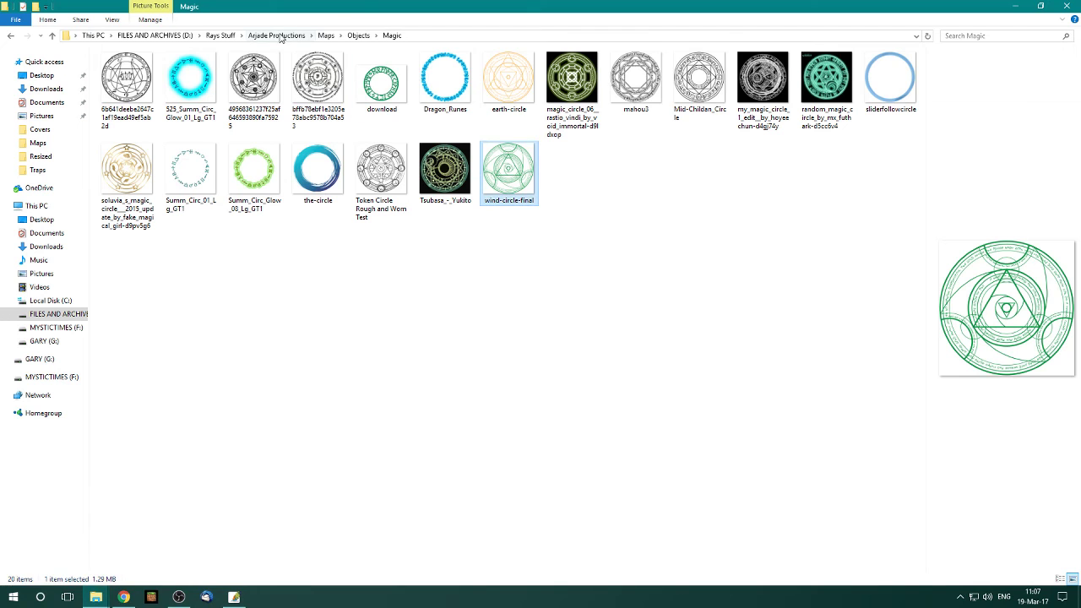
left_click(356, 36)
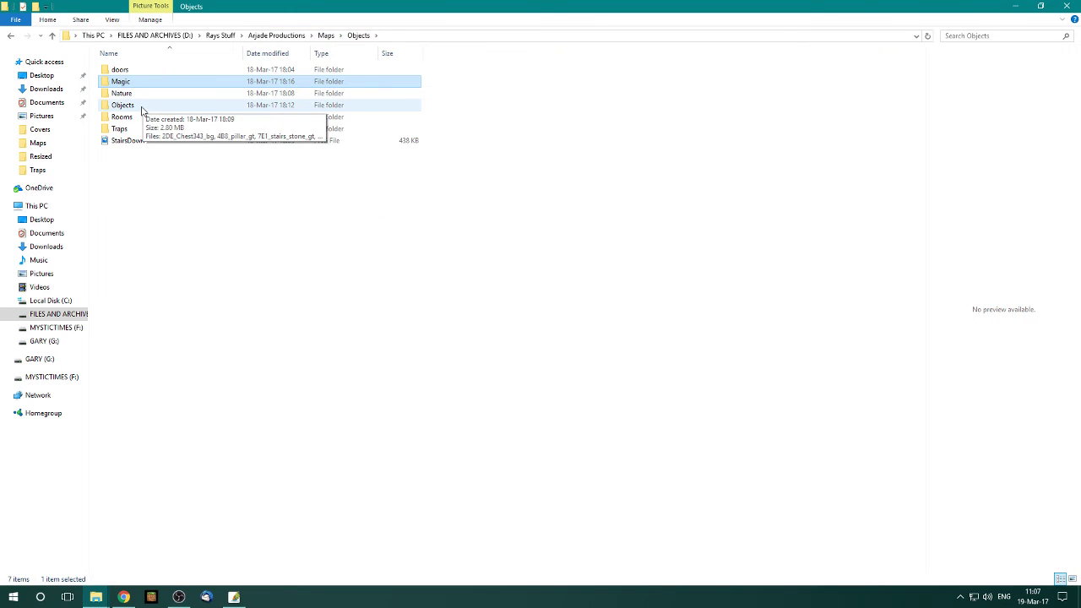
double_click(140, 107)
left_click(126, 91)
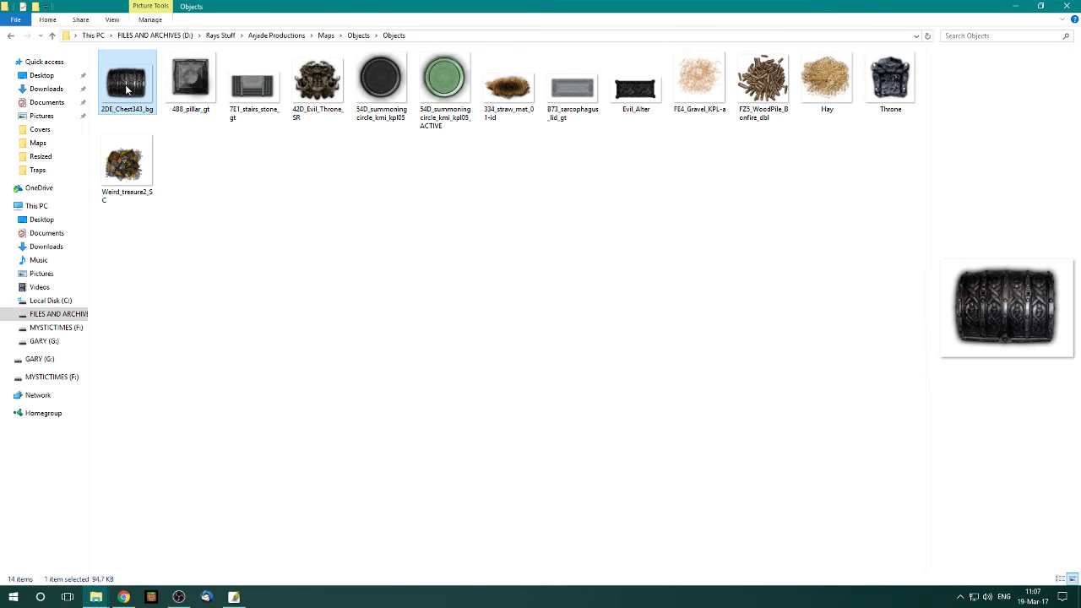
left_click_drag(126, 89, 483, 217)
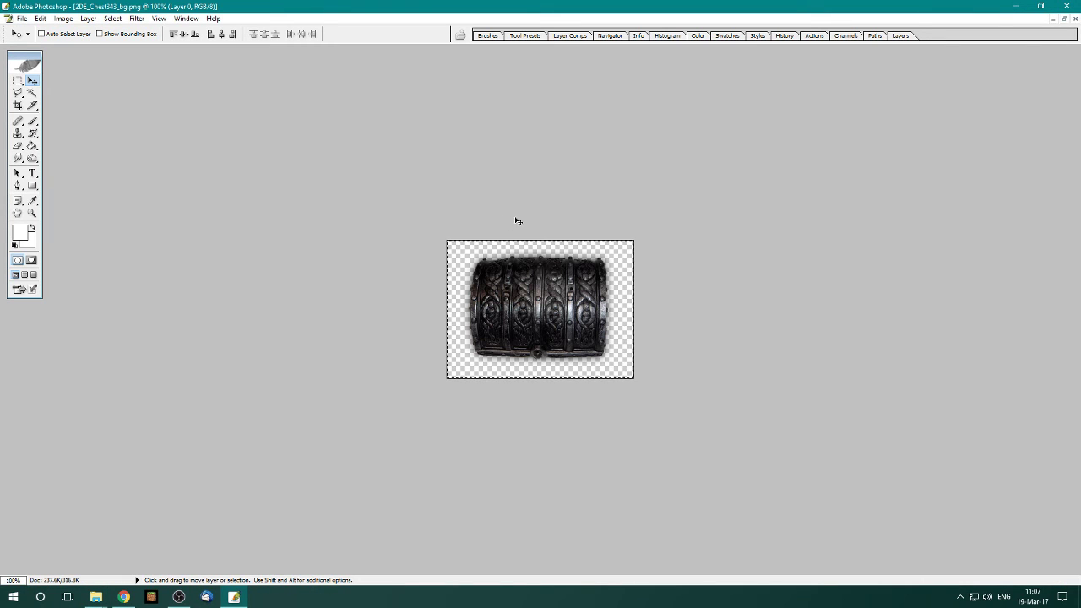
- Paste the chest into the upper-left room, shrink it to about a third and rotate it diagonally into the corner
left_click(1074, 20)
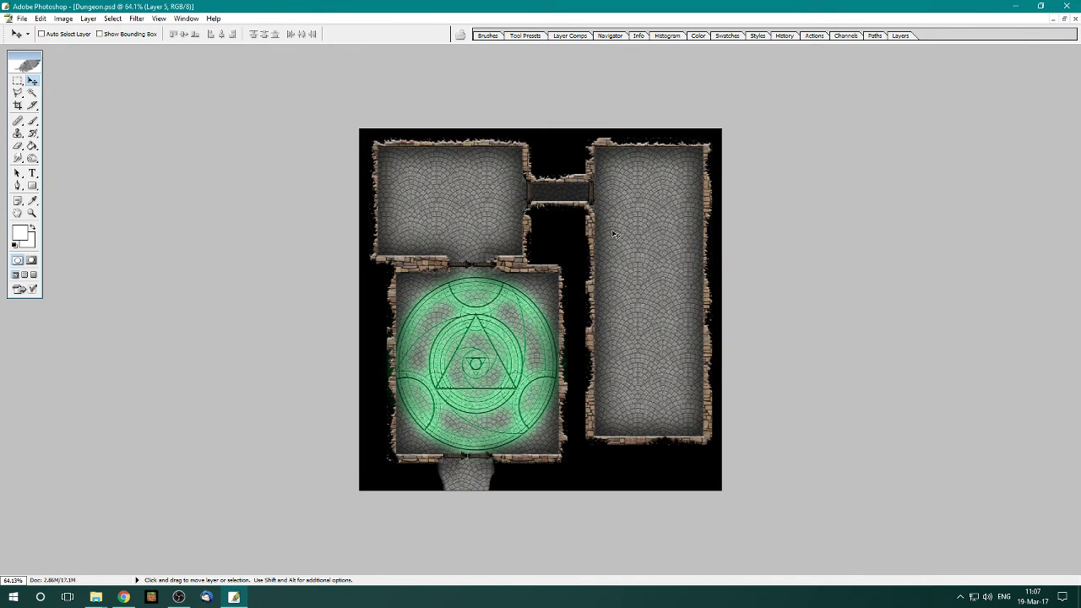
key("ctrl+v")
left_click_drag(537, 315, 451, 208)
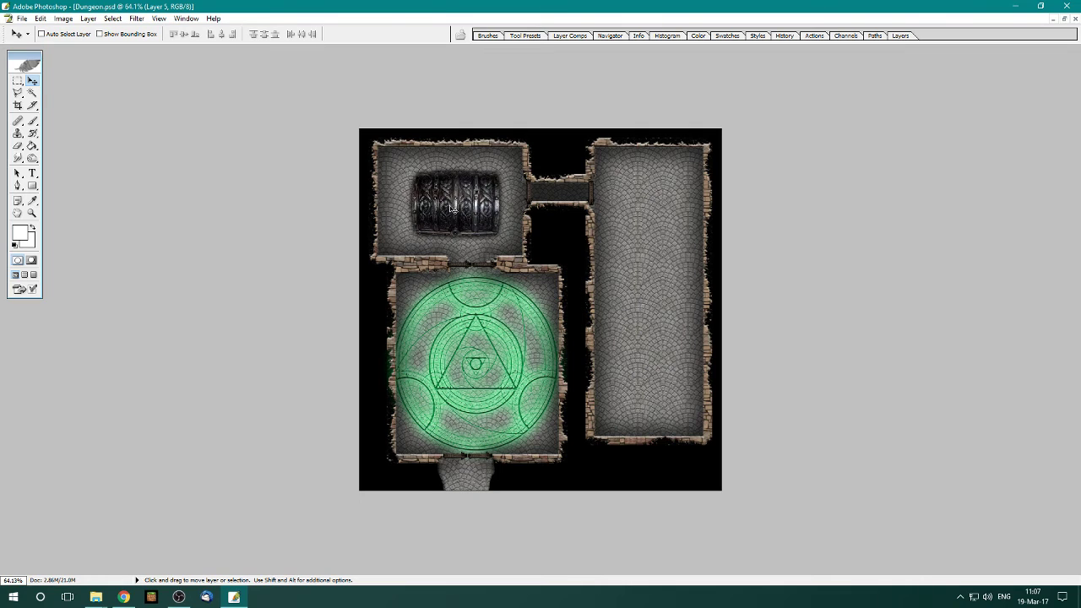
key("ctrl+t")
mouse_move(499, 173)
left_mouse_down()
mouse_move(441, 216)
mouse_move(460, 107)
mouse_move(431, 91)
left_mouse_up()
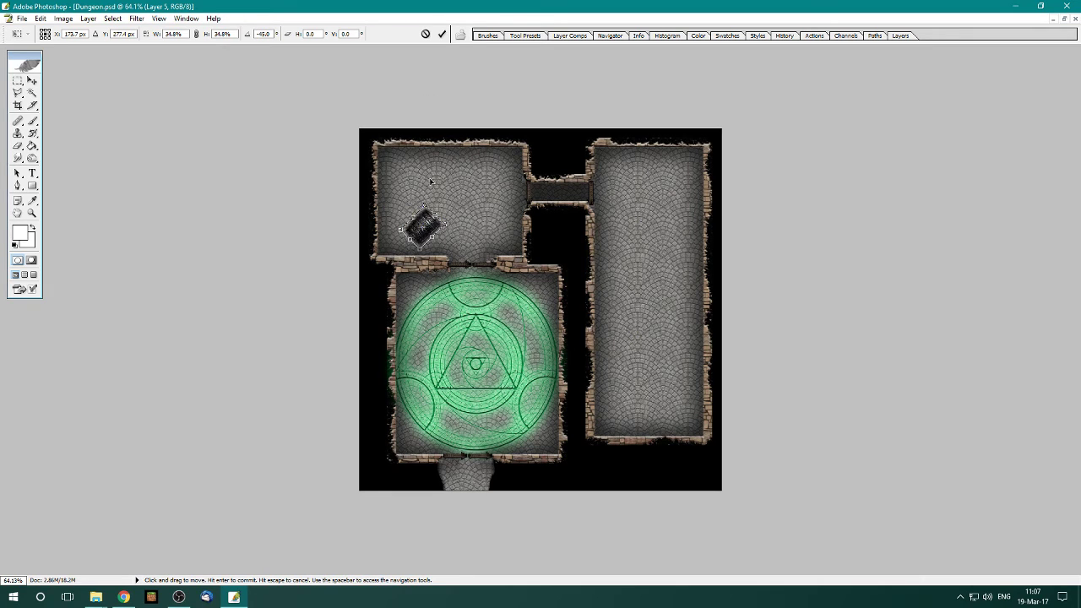
mouse_move(425, 221)
left_mouse_down()
mouse_move(408, 161)
mouse_move(394, 171)
left_mouse_up()
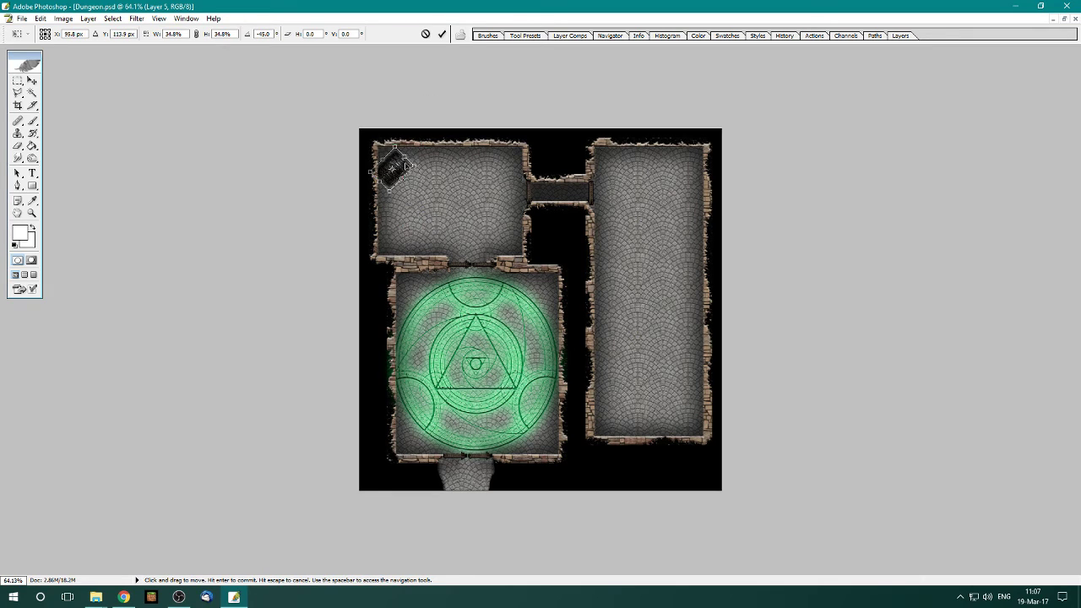
left_click(442, 34)
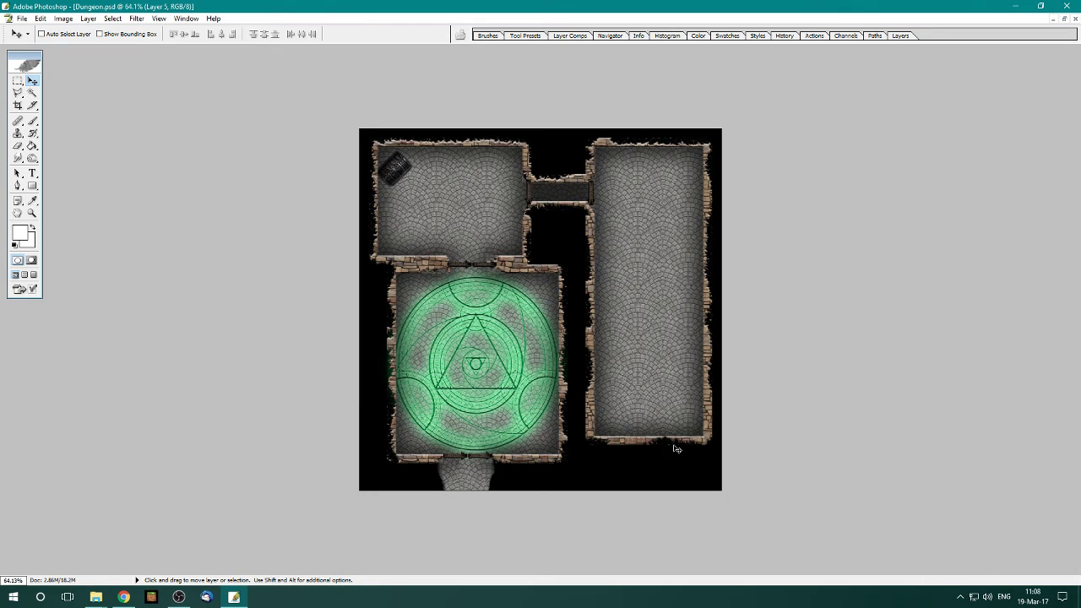
- Go up from the Objects window to Maps and drag FloralParchmentGreen toward Photoshop
left_click(95, 597)
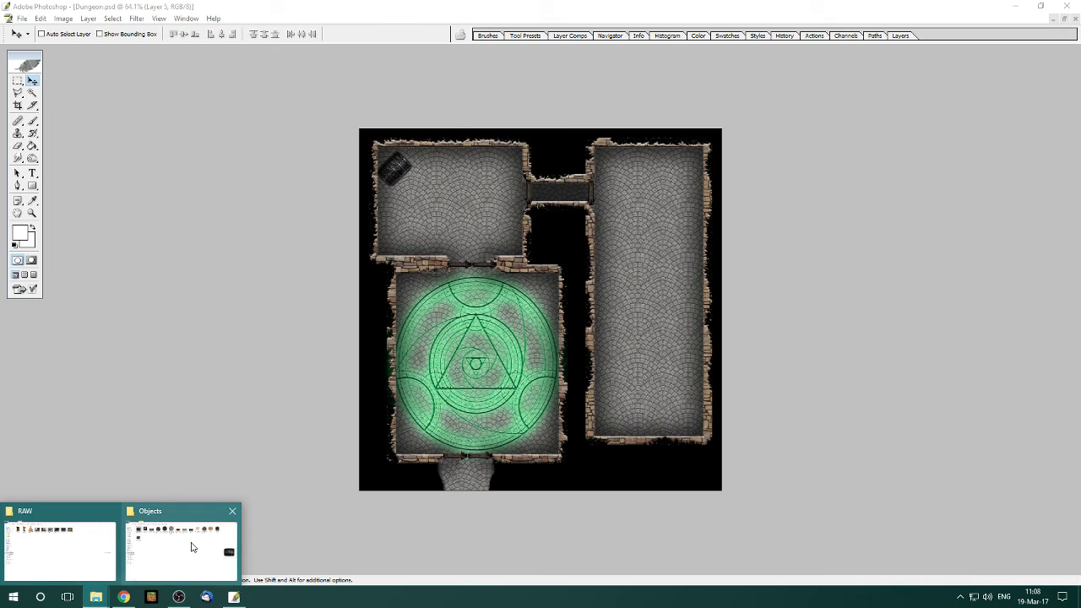
left_click(194, 545)
left_click(325, 36)
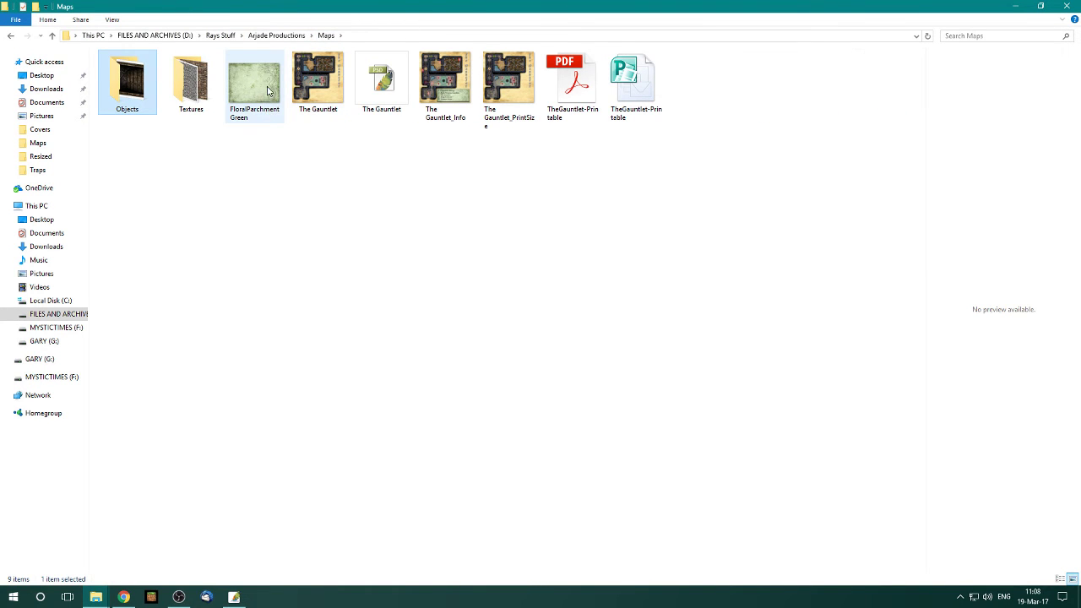
left_click_drag(268, 92, 237, 598)
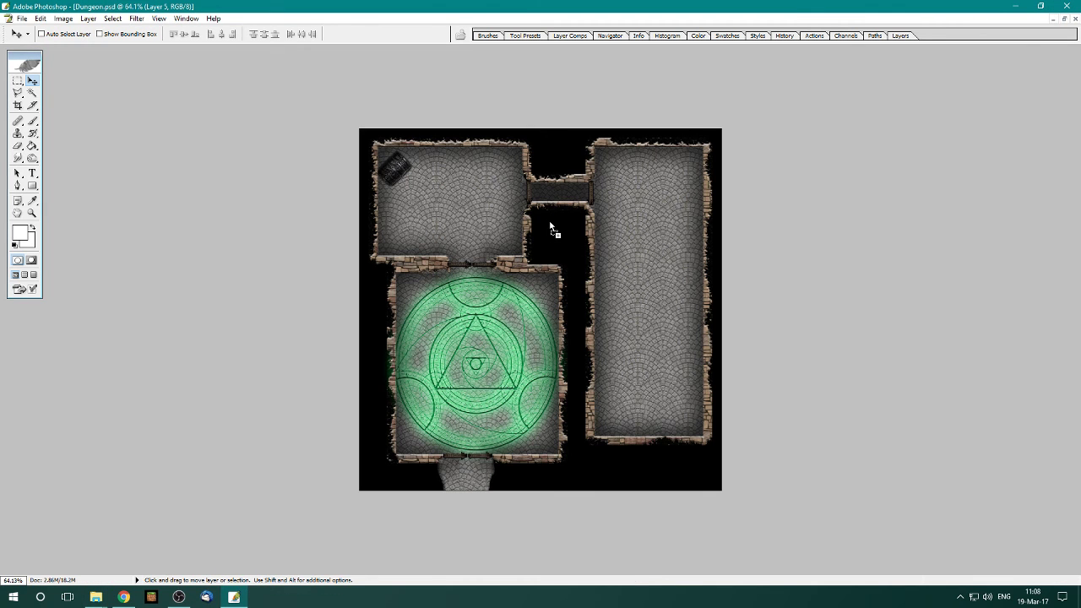
- Copy the whole parchment into Dungeon.psd and move its layer beneath the room and floor layers
left_click_drag(236, 598, 554, 224)
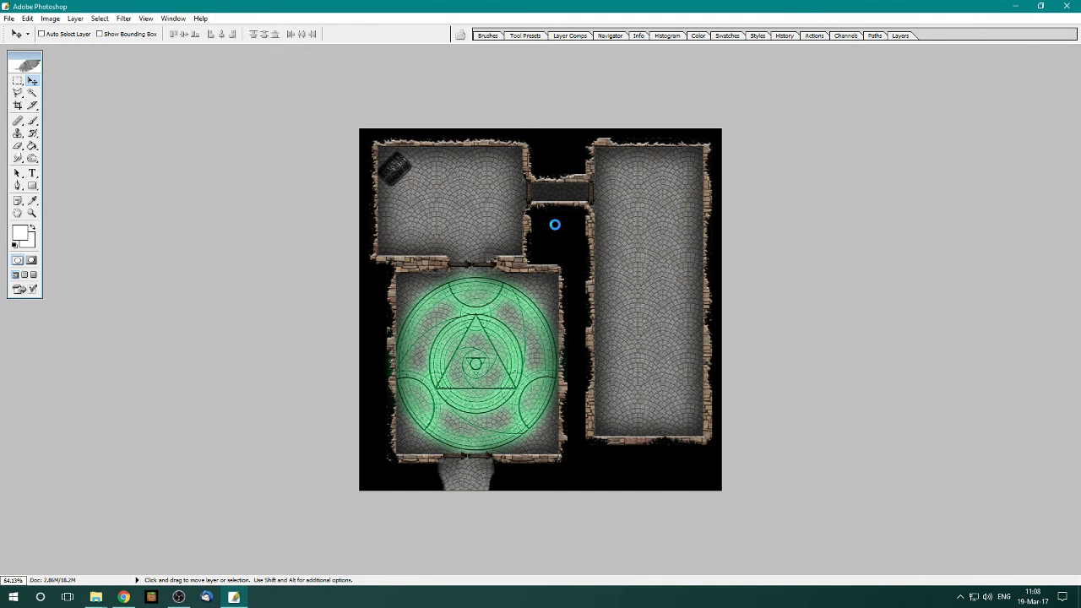
key("ctrl+a")
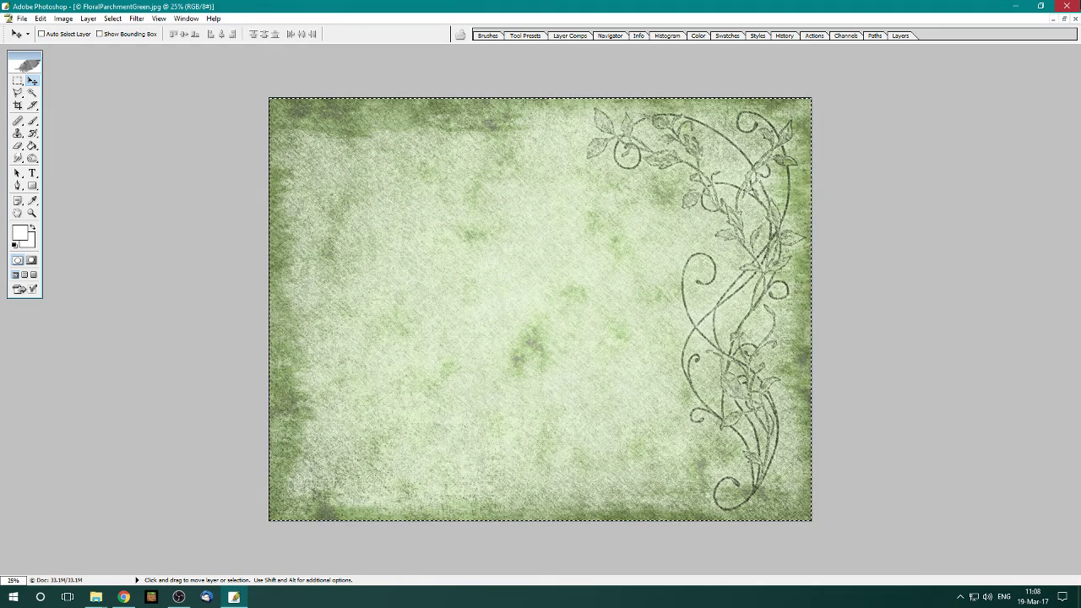
left_click(1075, 18)
key("ctrl+v")
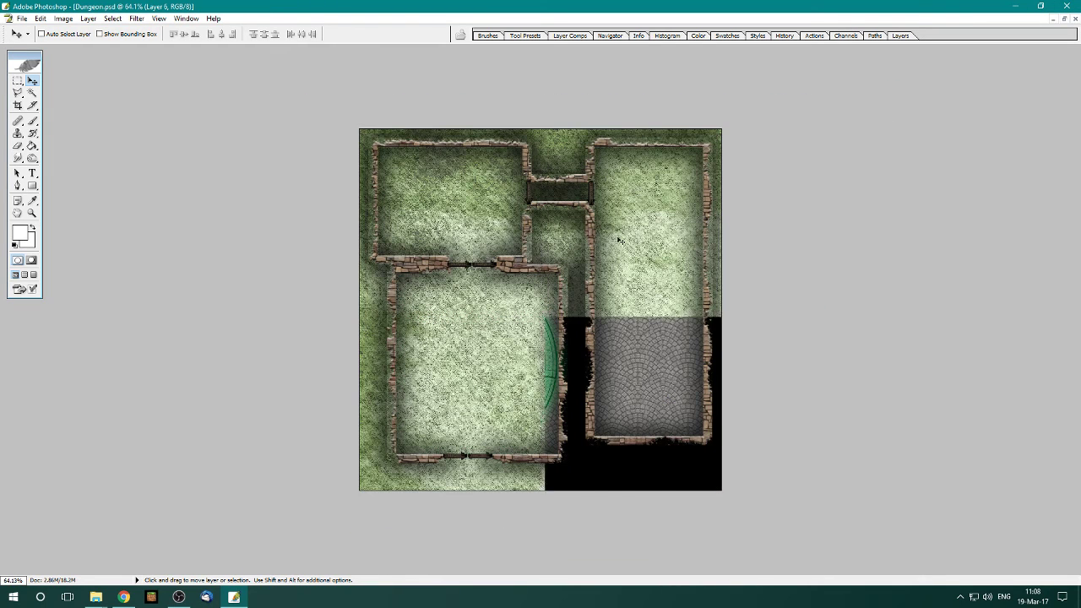
left_click(899, 36)
left_click_drag(943, 192, 934, 292)
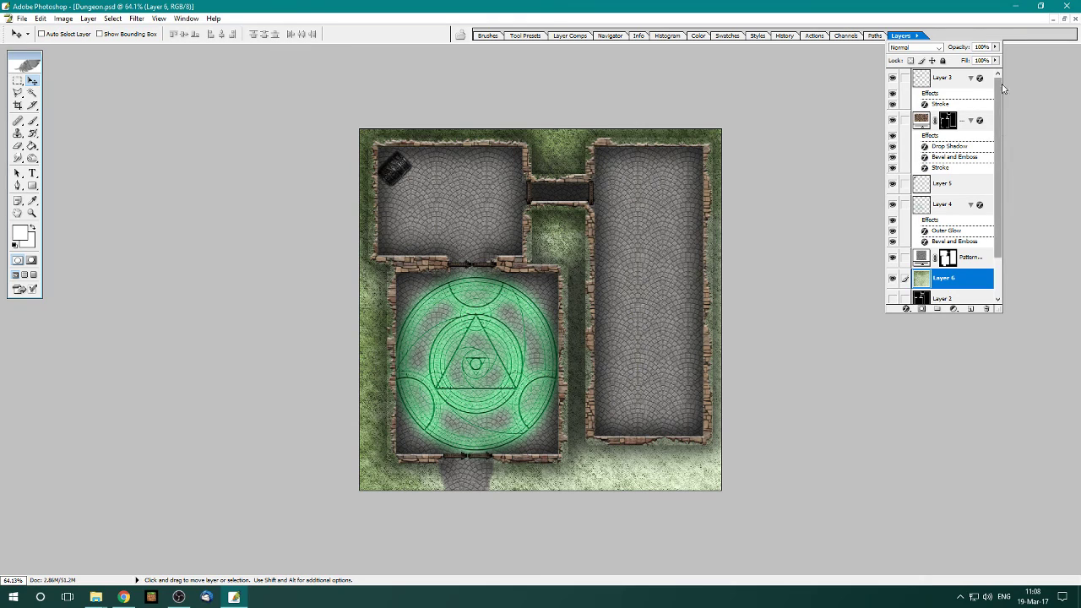
- Type the number 1 and move its layer above the room layers
left_click(32, 173)
left_click(488, 228)
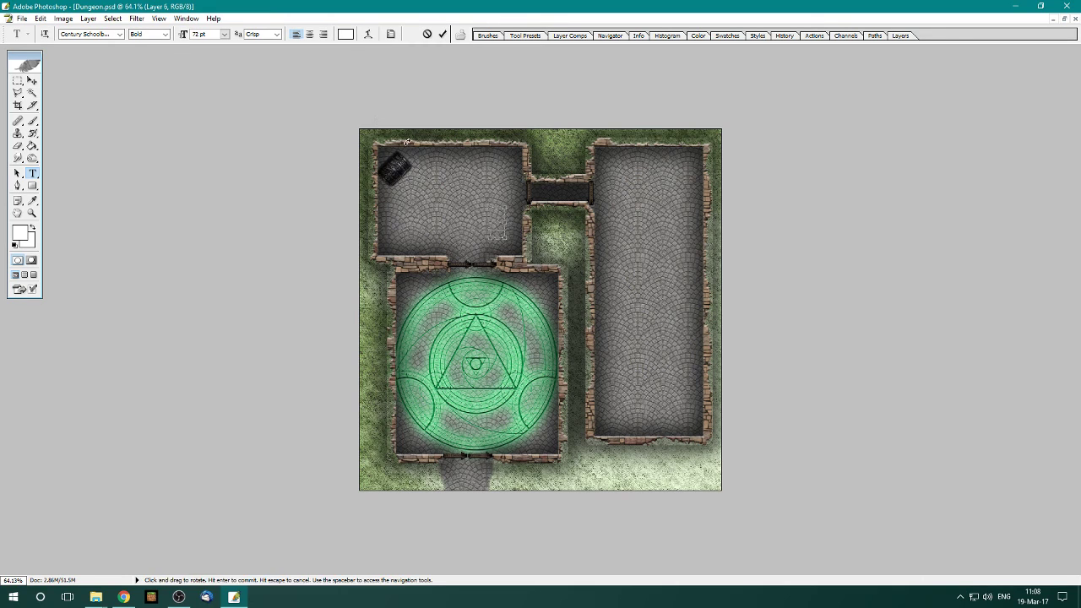
left_click(902, 36)
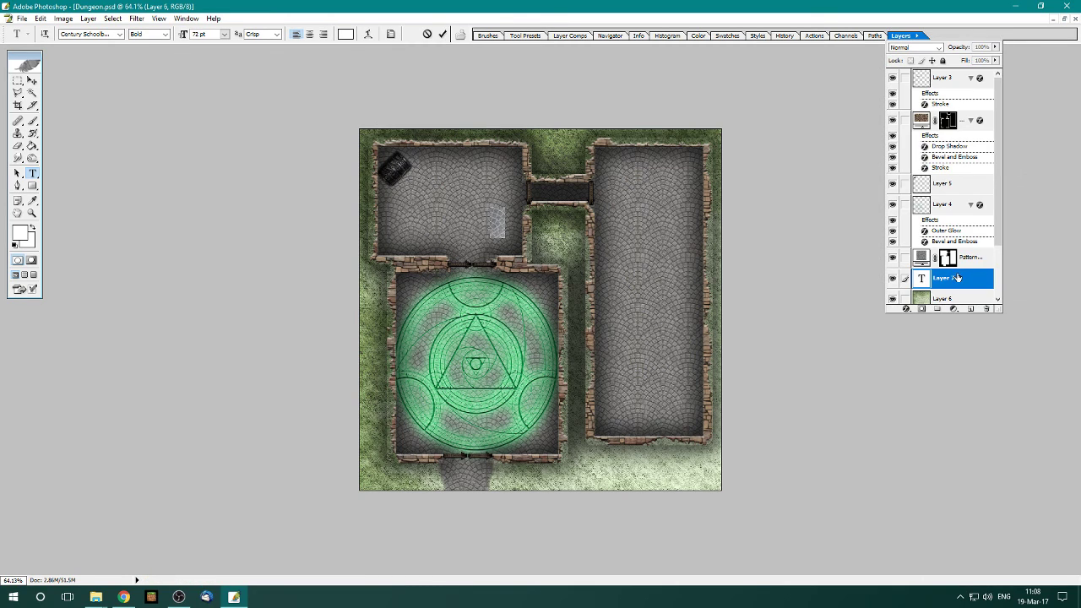
left_click_drag(956, 277, 960, 115)
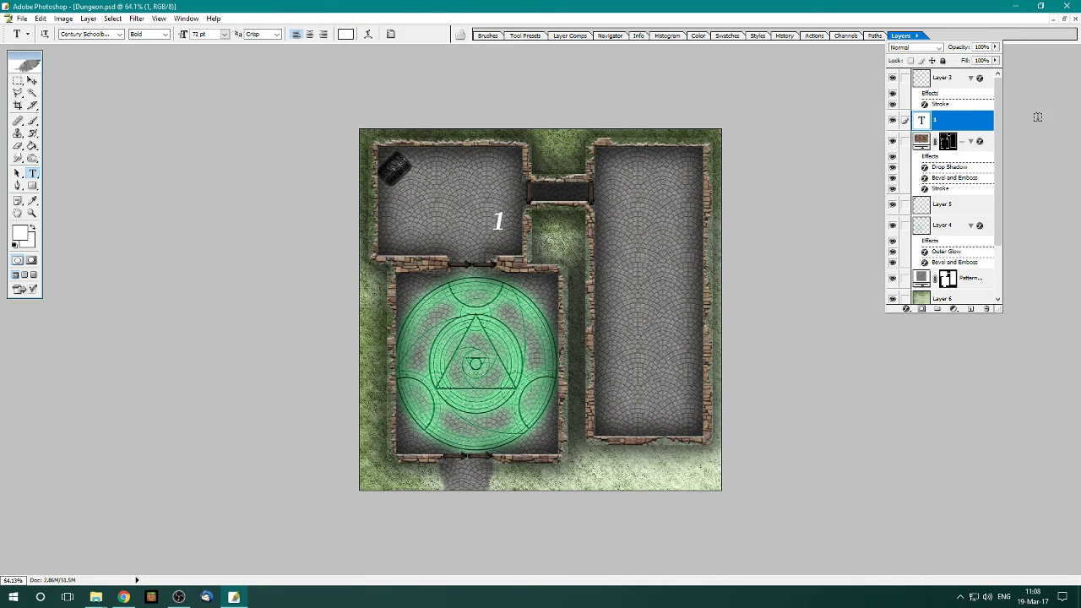
- Give the number 1 layer a black stroke in Blending Options
right_click(948, 121)
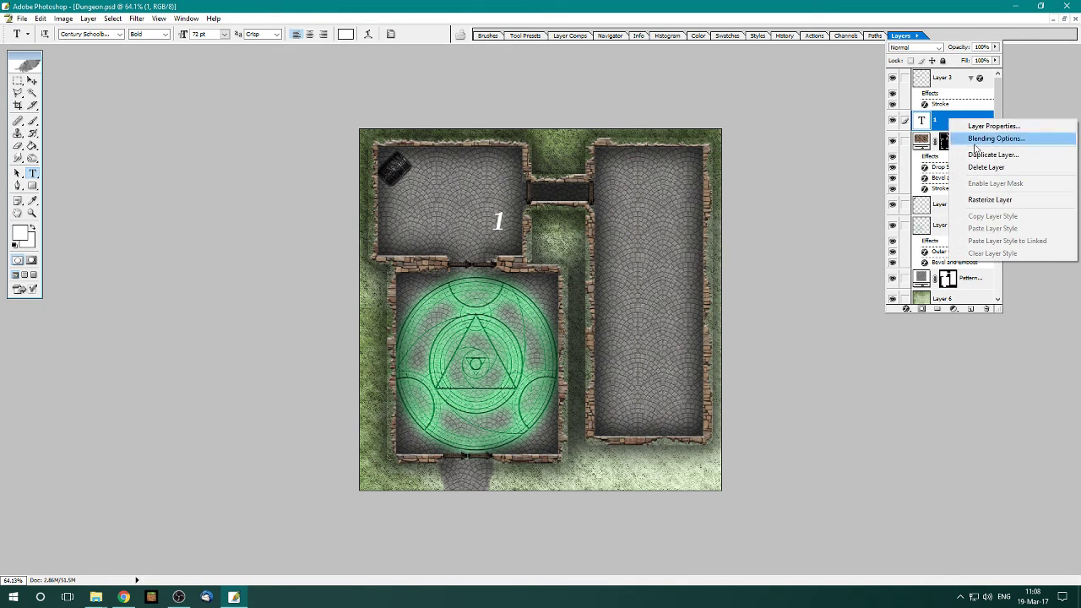
left_click(1002, 138)
left_click(177, 235)
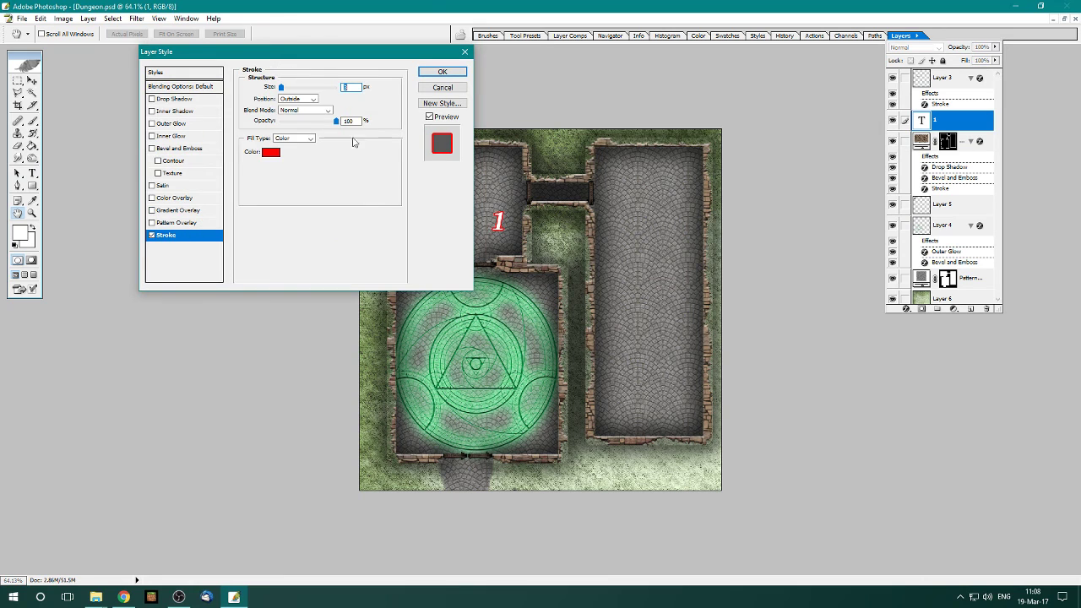
left_click(270, 152)
double_click(793, 265)
type("0")
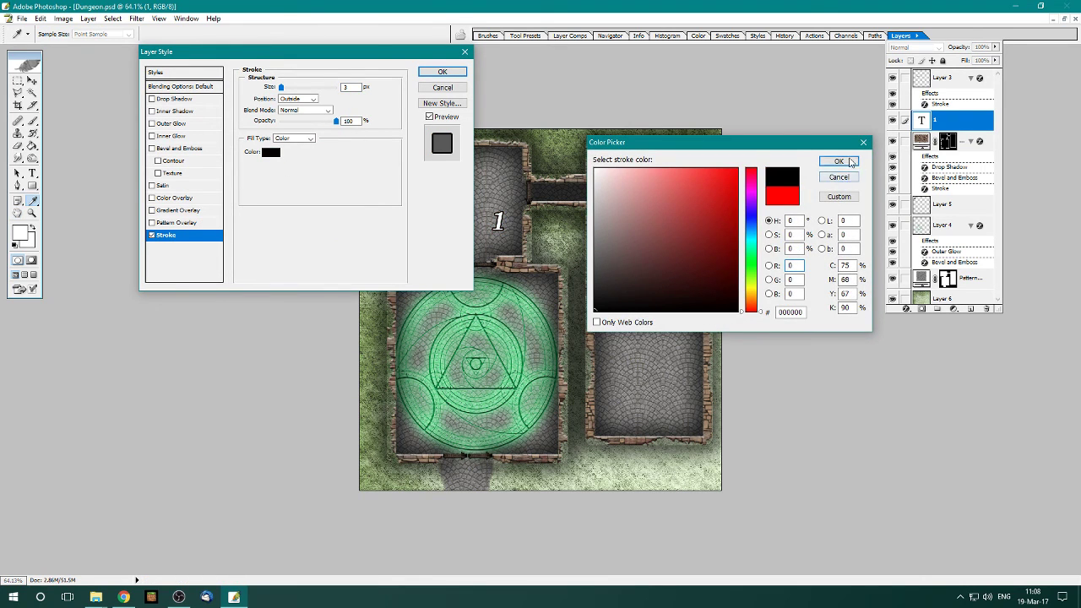
left_click(849, 162)
- Add a vivid blue Outer Glow in Normal mode with a larger size
left_click(168, 123)
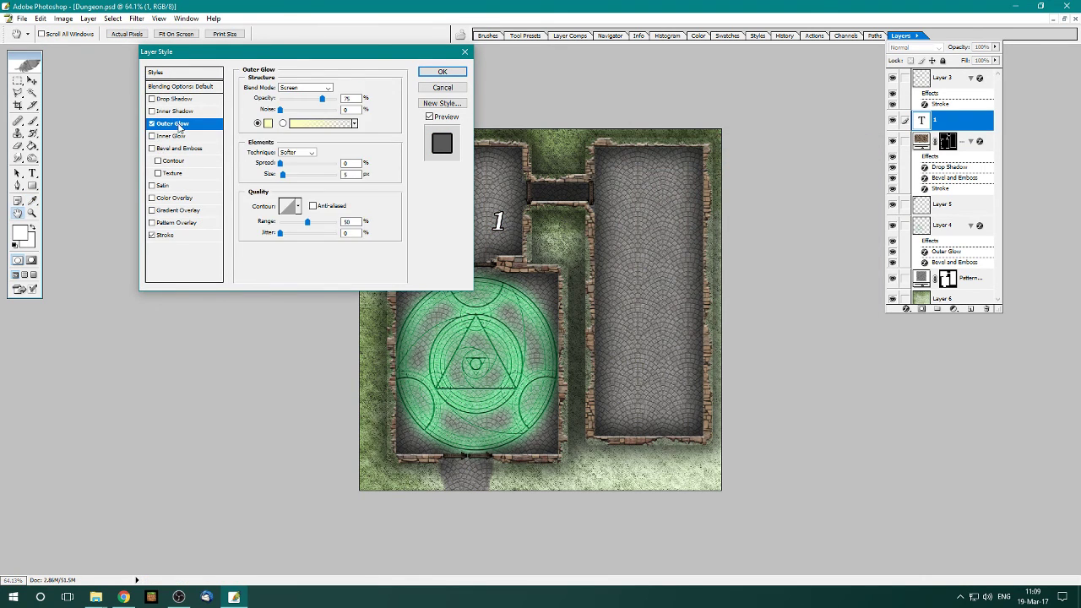
left_click(268, 123)
left_click(751, 218)
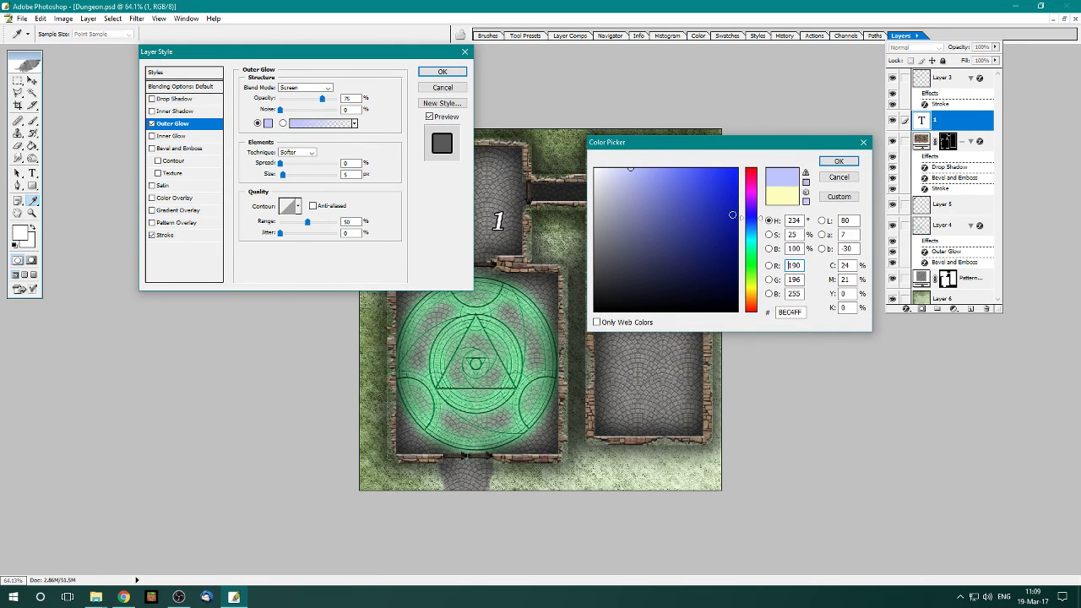
left_click(736, 169)
left_click(836, 161)
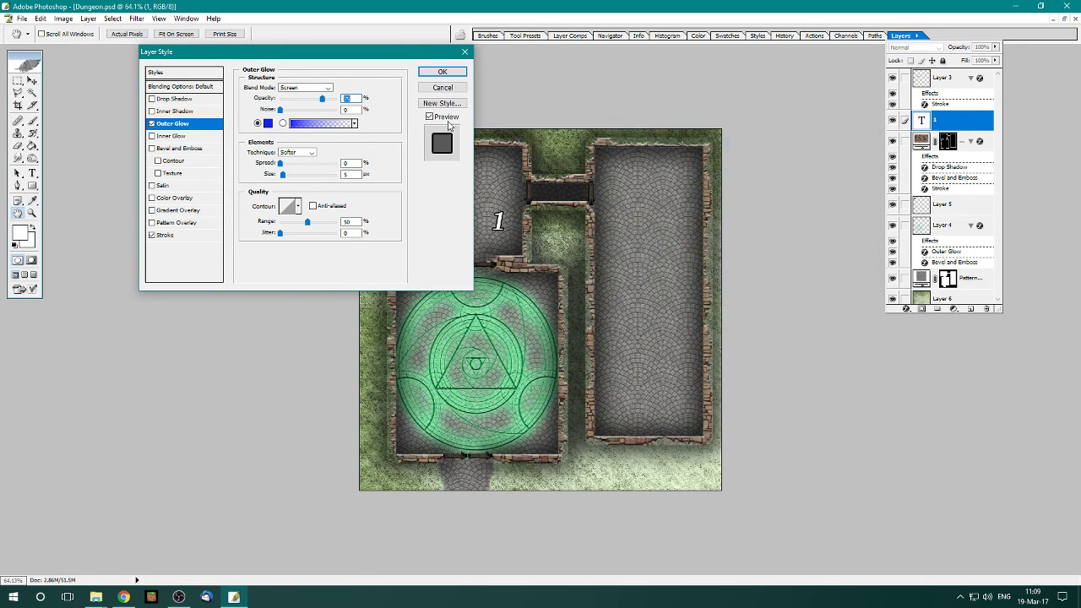
left_click(326, 87)
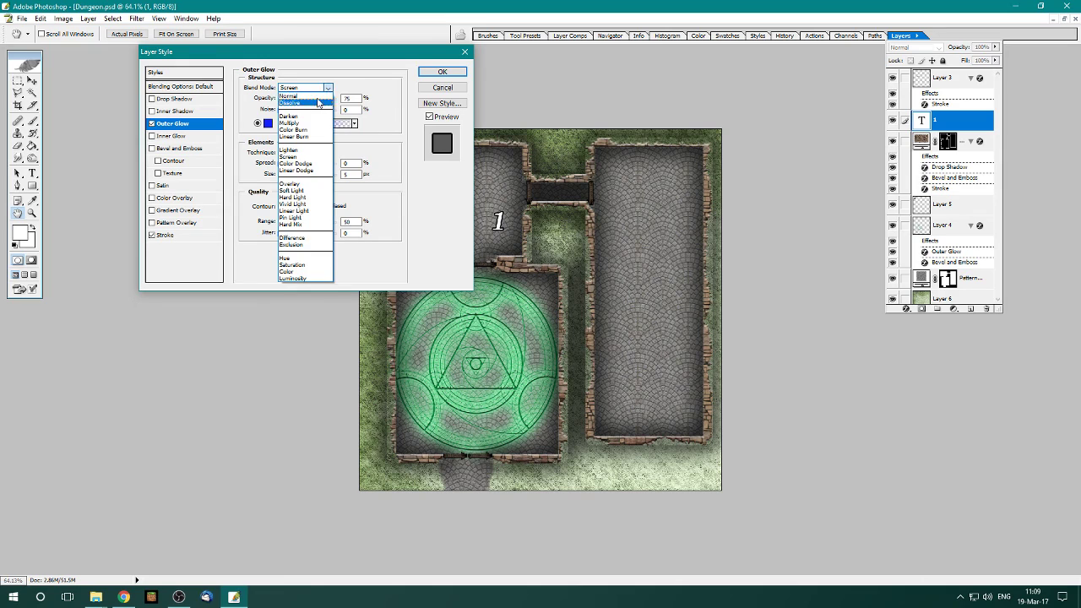
left_click(304, 96)
mouse_move(283, 174)
left_mouse_down()
mouse_move(289, 163)
mouse_move(296, 174)
mouse_move(283, 163)
left_mouse_up()
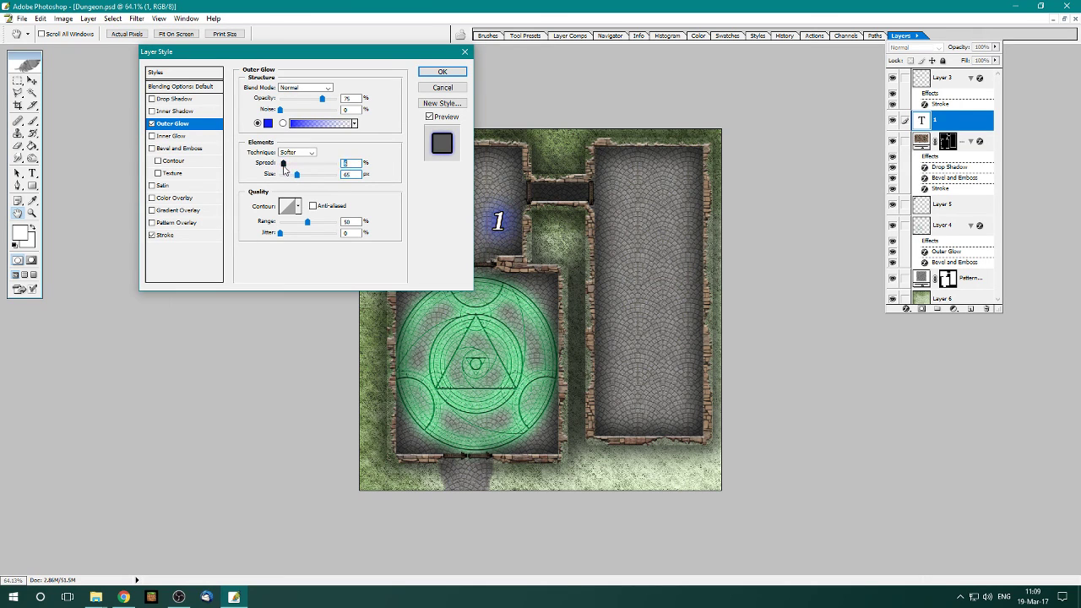
left_click(441, 71)
- Move the 1 into the middle of the tall right-hand room
key("v")
key("F7")
left_click_drag(501, 227, 652, 331)
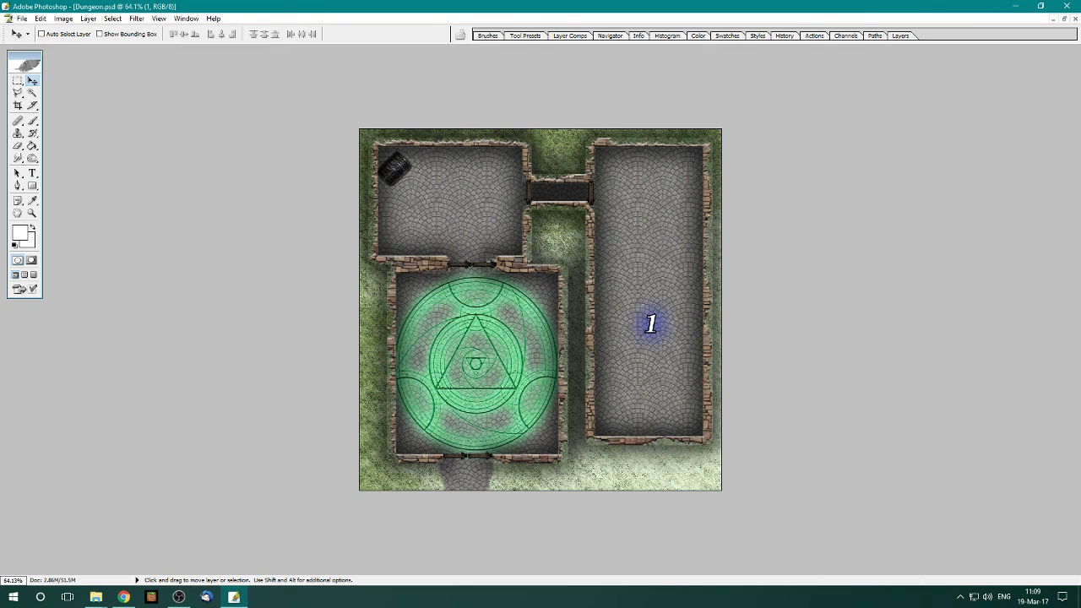
- Bring OBS Studio's window forward from the taskbar
left_click(206, 597)
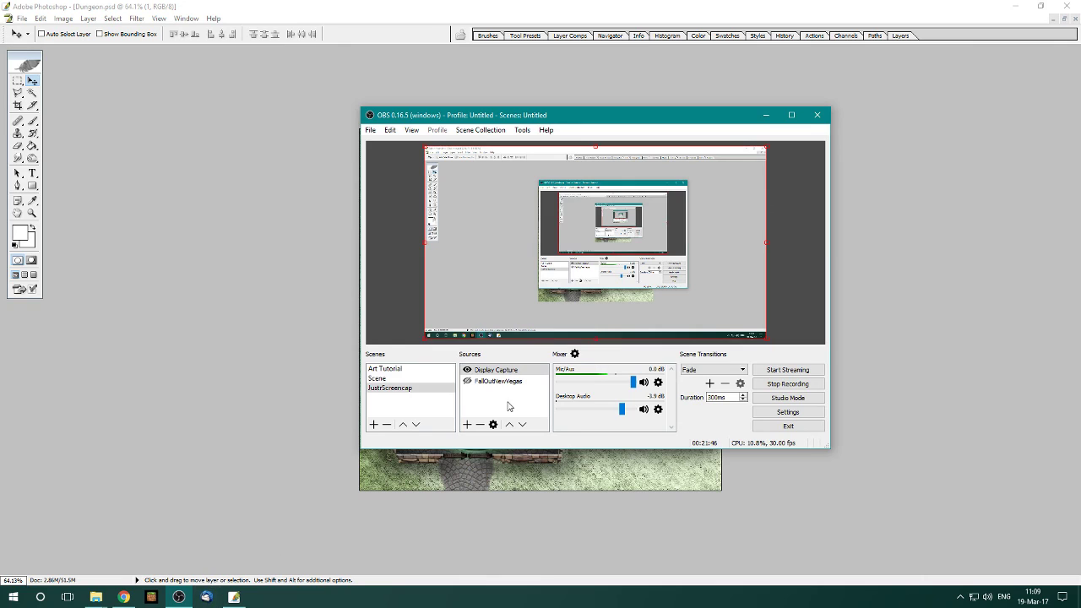